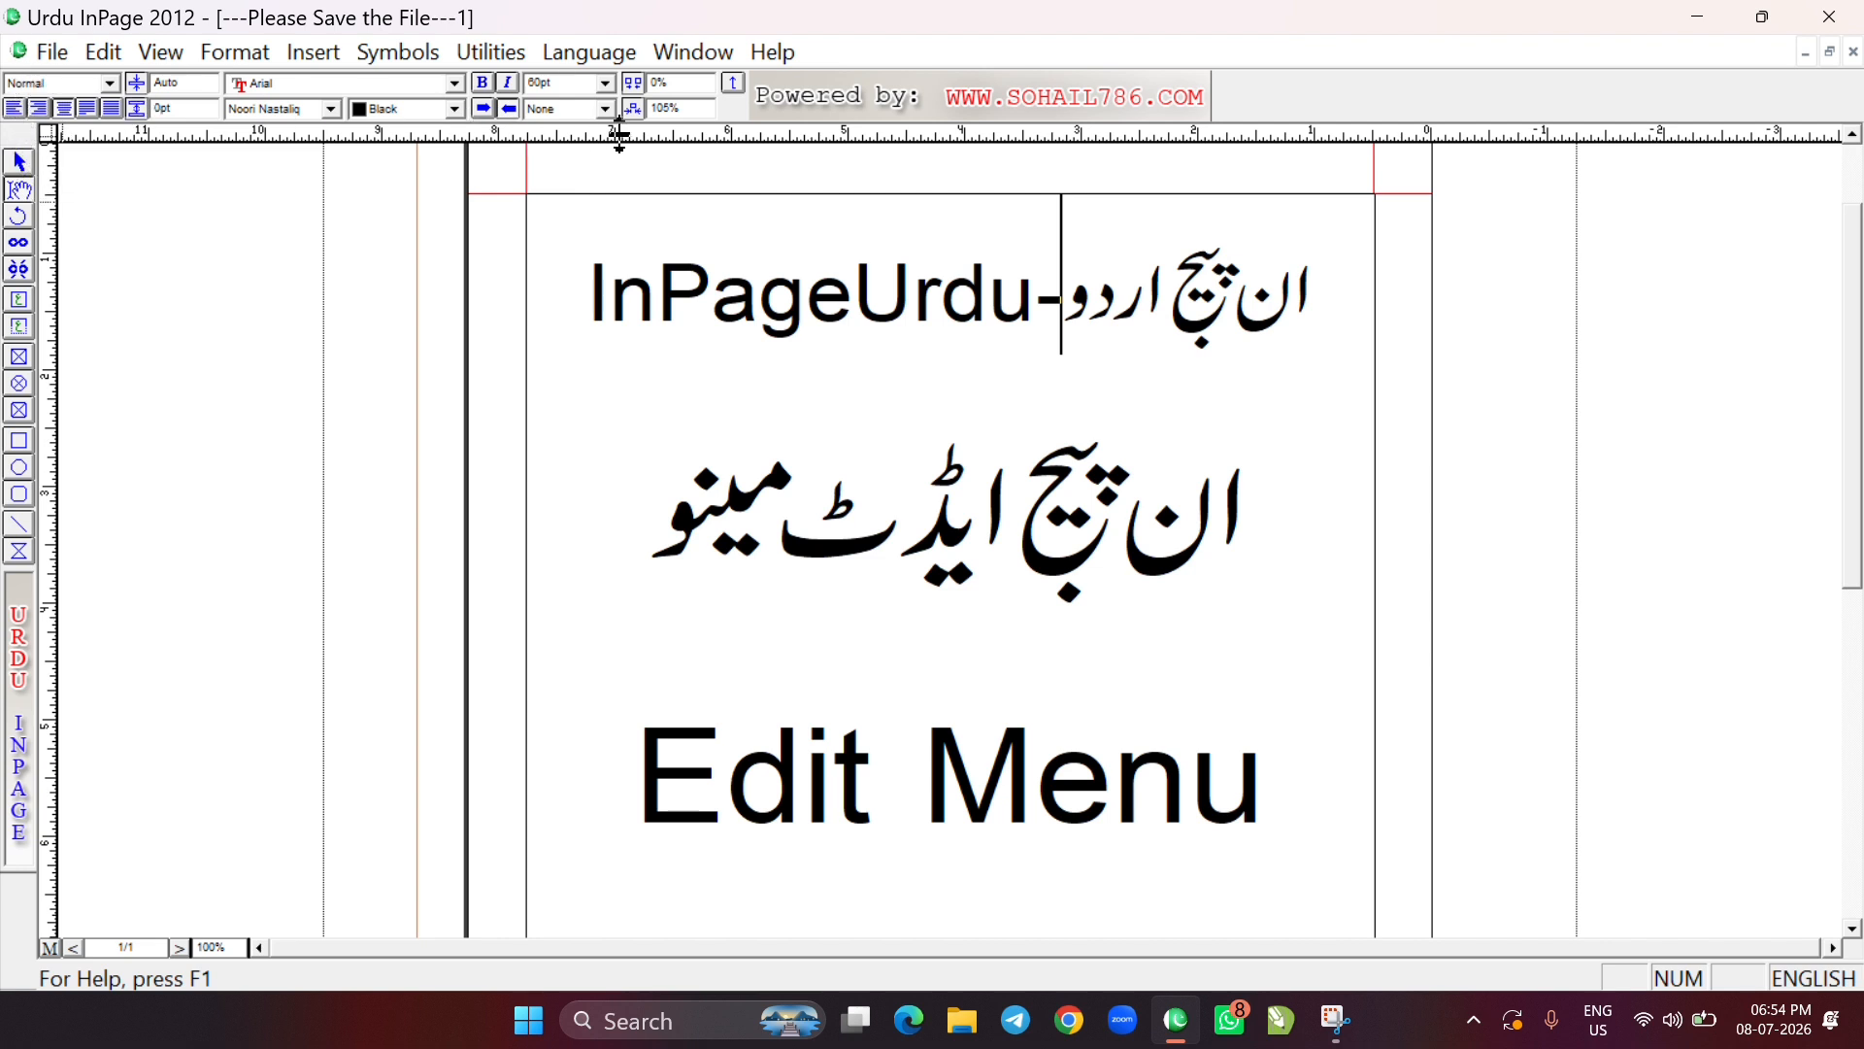
{"action": "left_click", "coordinate": [102, 54]}
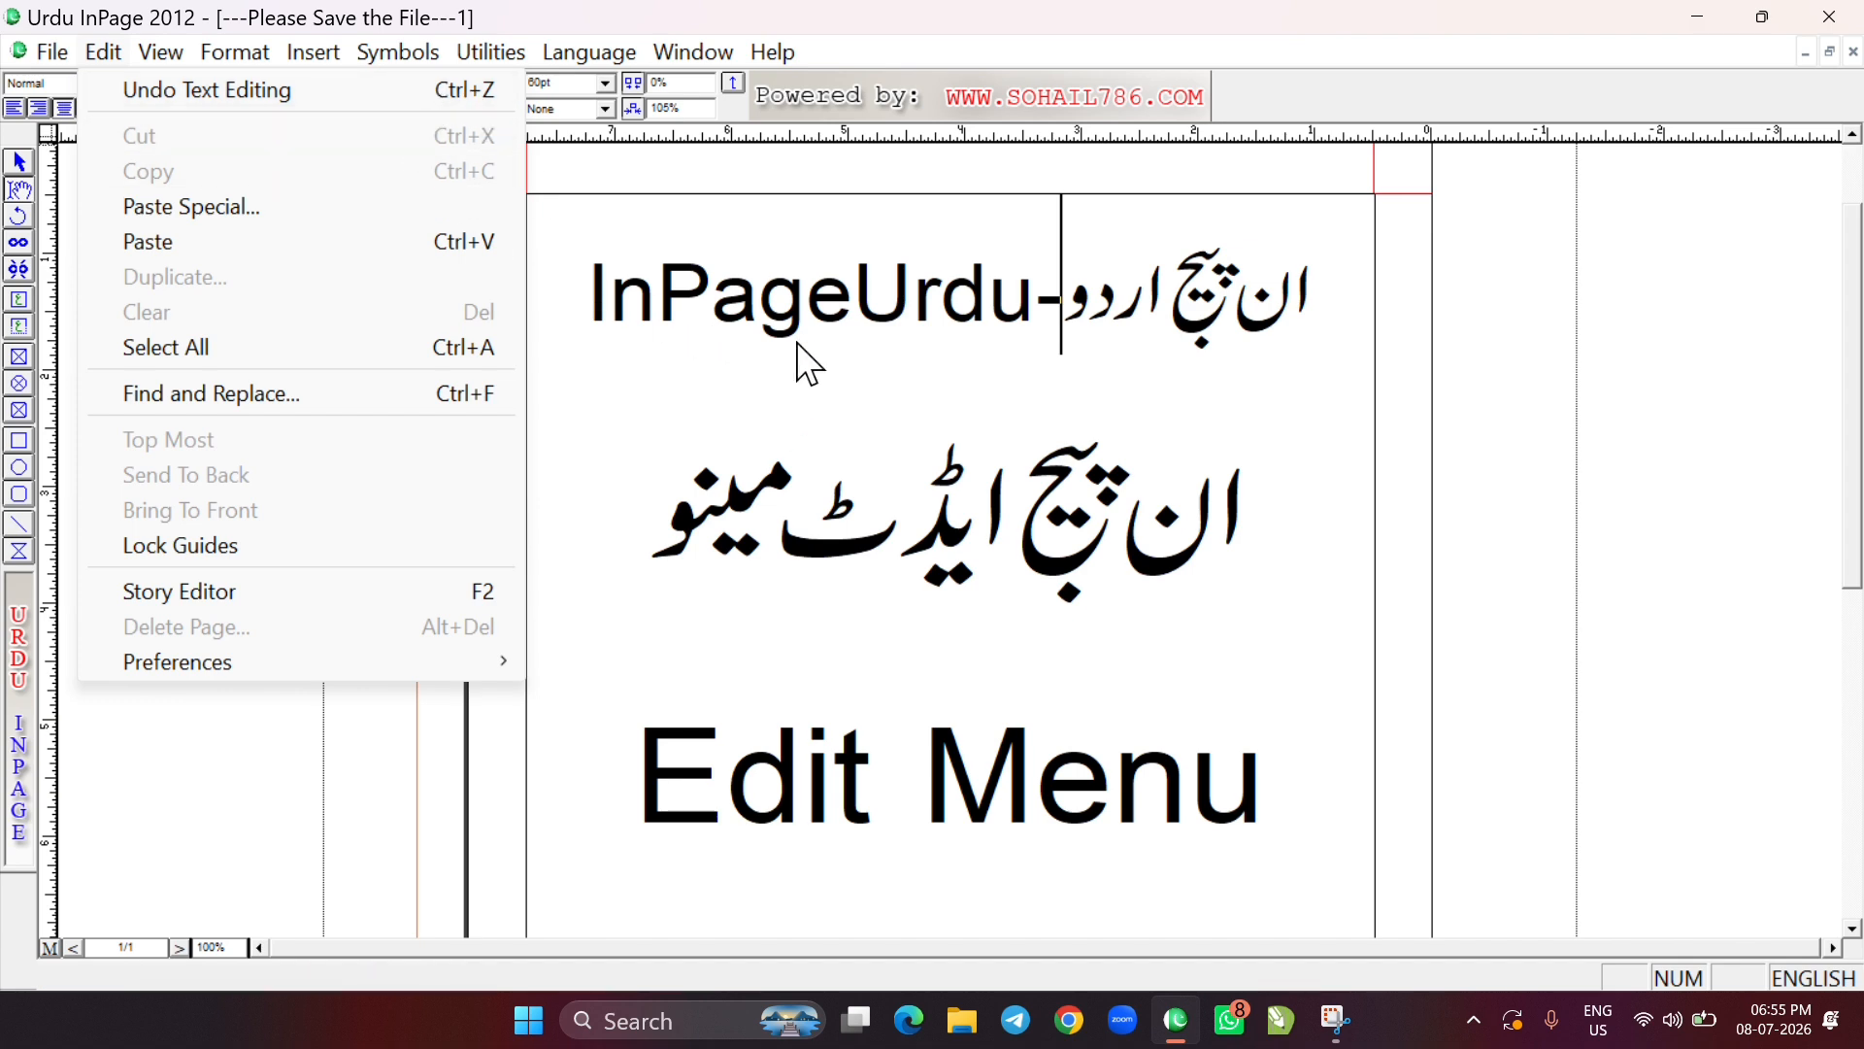
{"action": "left_click", "coordinate": [865, 374]}
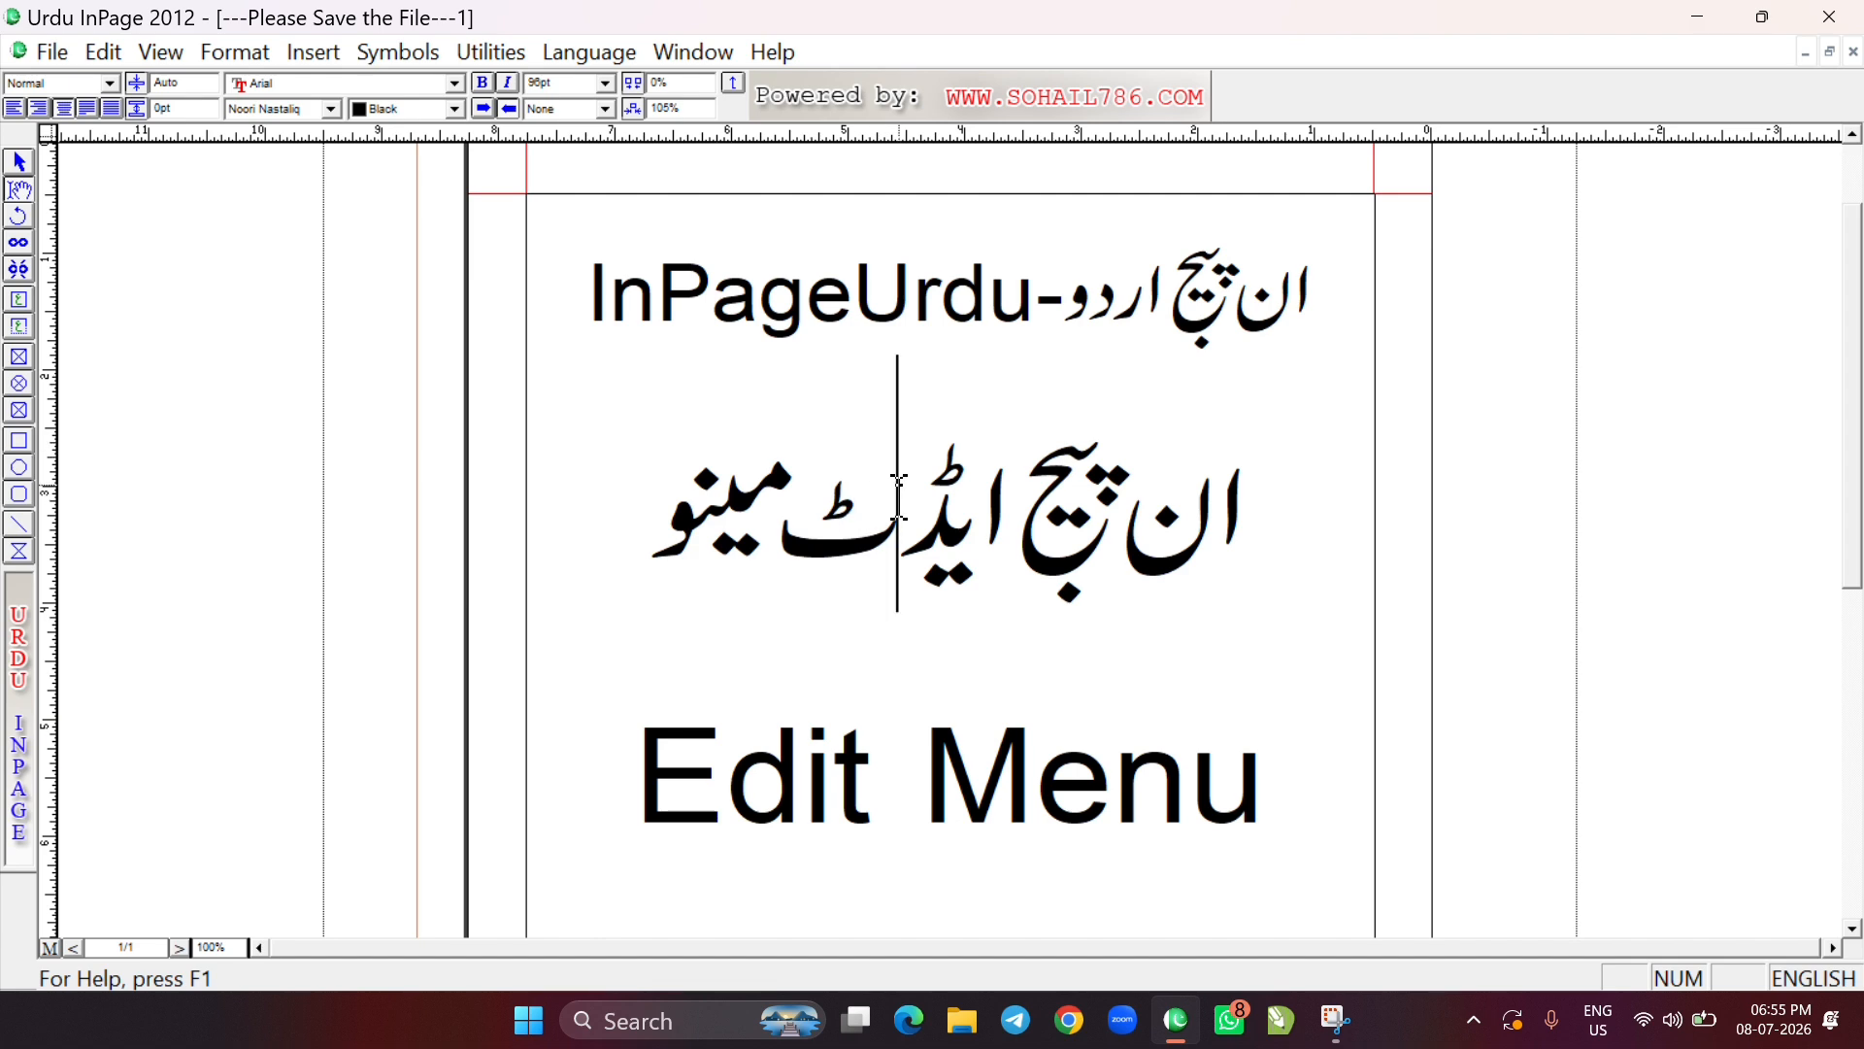
Draw a rectangle about 1.84 by 1.18 inches in the empty area below the "Edit Menu" text
{"action": "right_click", "coordinate": [915, 442]}
{"action": "right_click", "coordinate": [923, 501]}
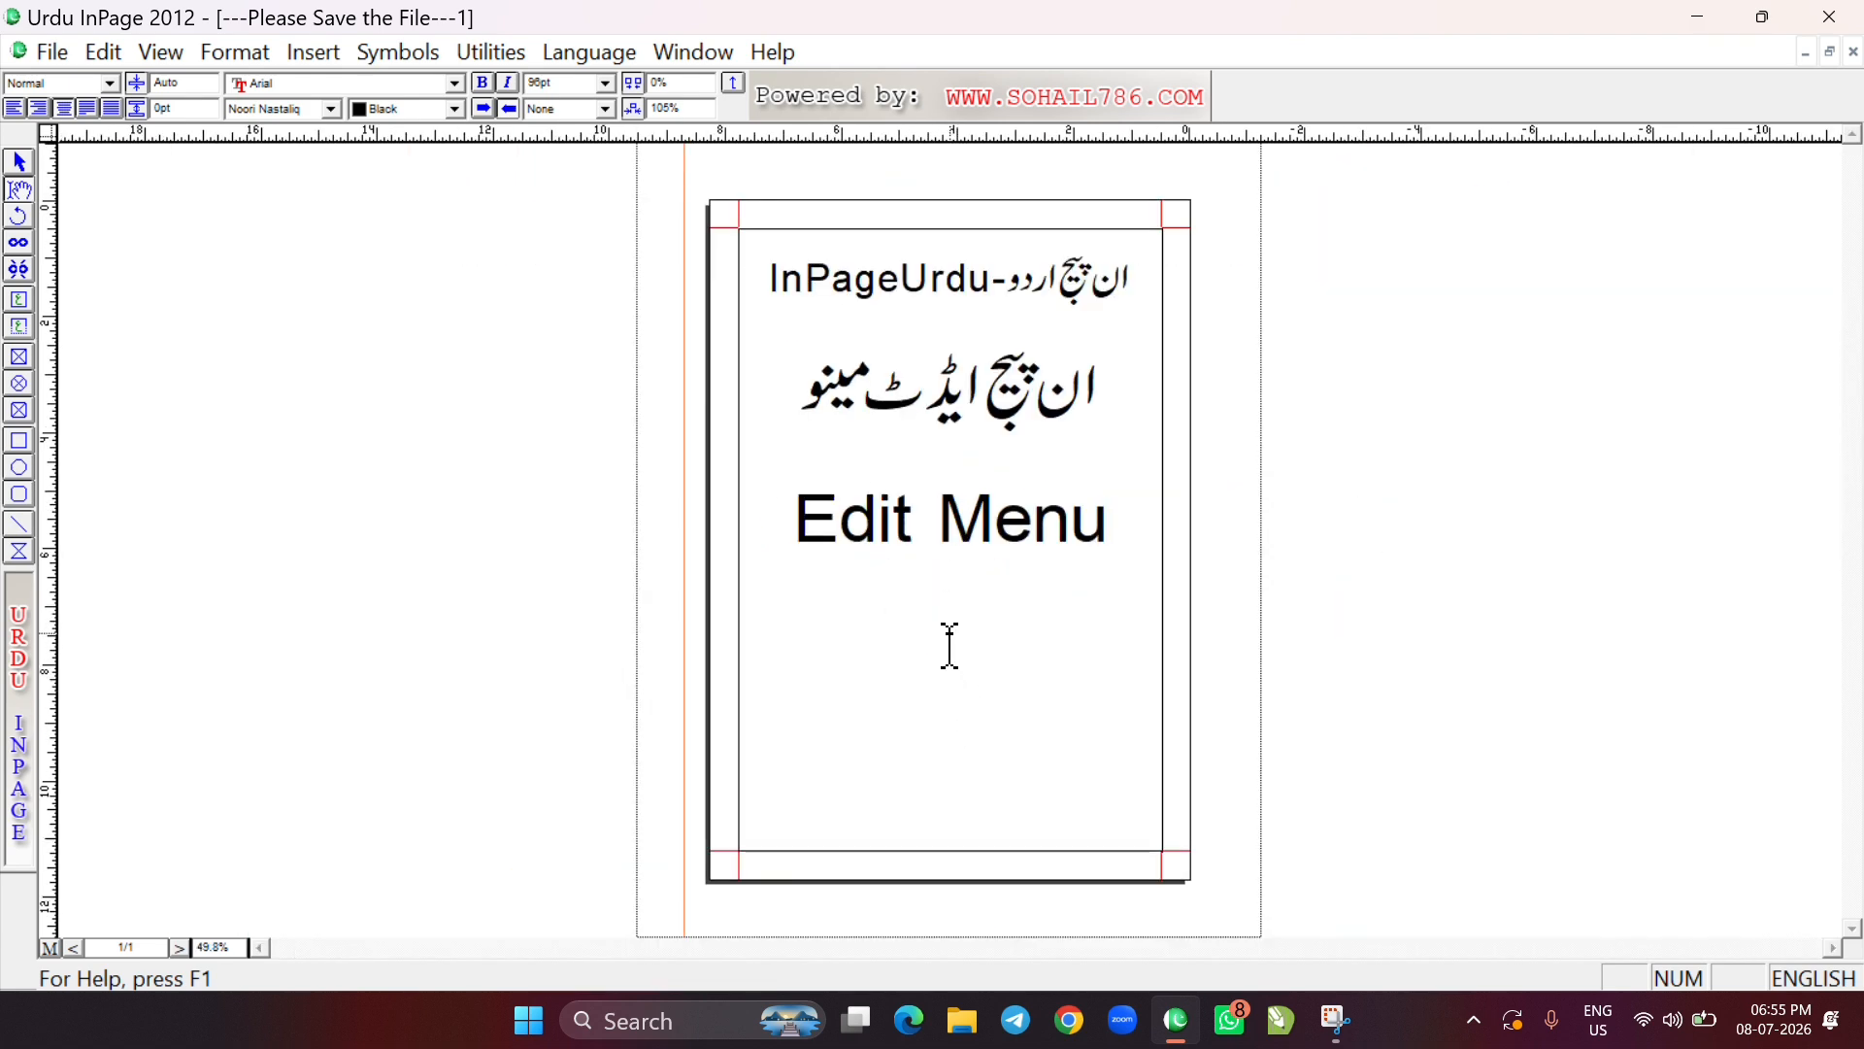
{"action": "right_click", "coordinate": [967, 600]}
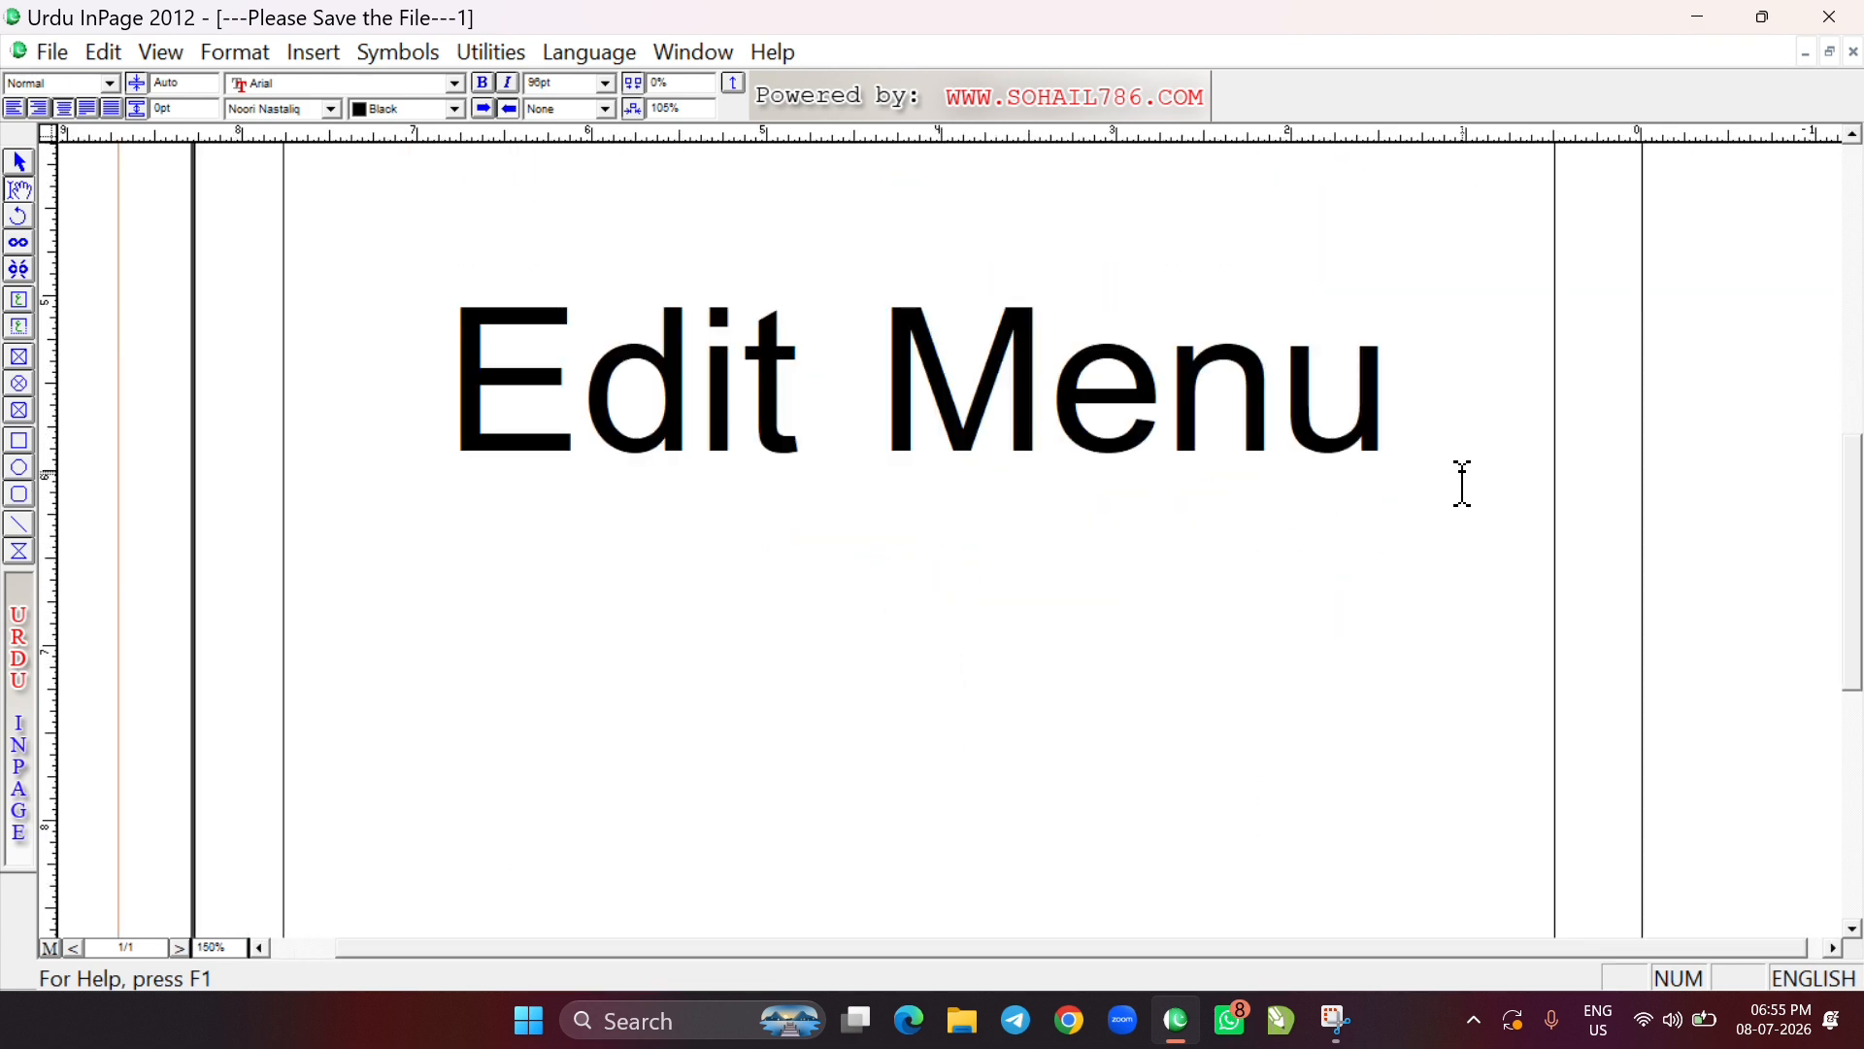
{"action": "left_click", "coordinate": [19, 440]}
{"action": "left_click_drag", "start_coordinate": [577, 573], "coordinate": [896, 776]}
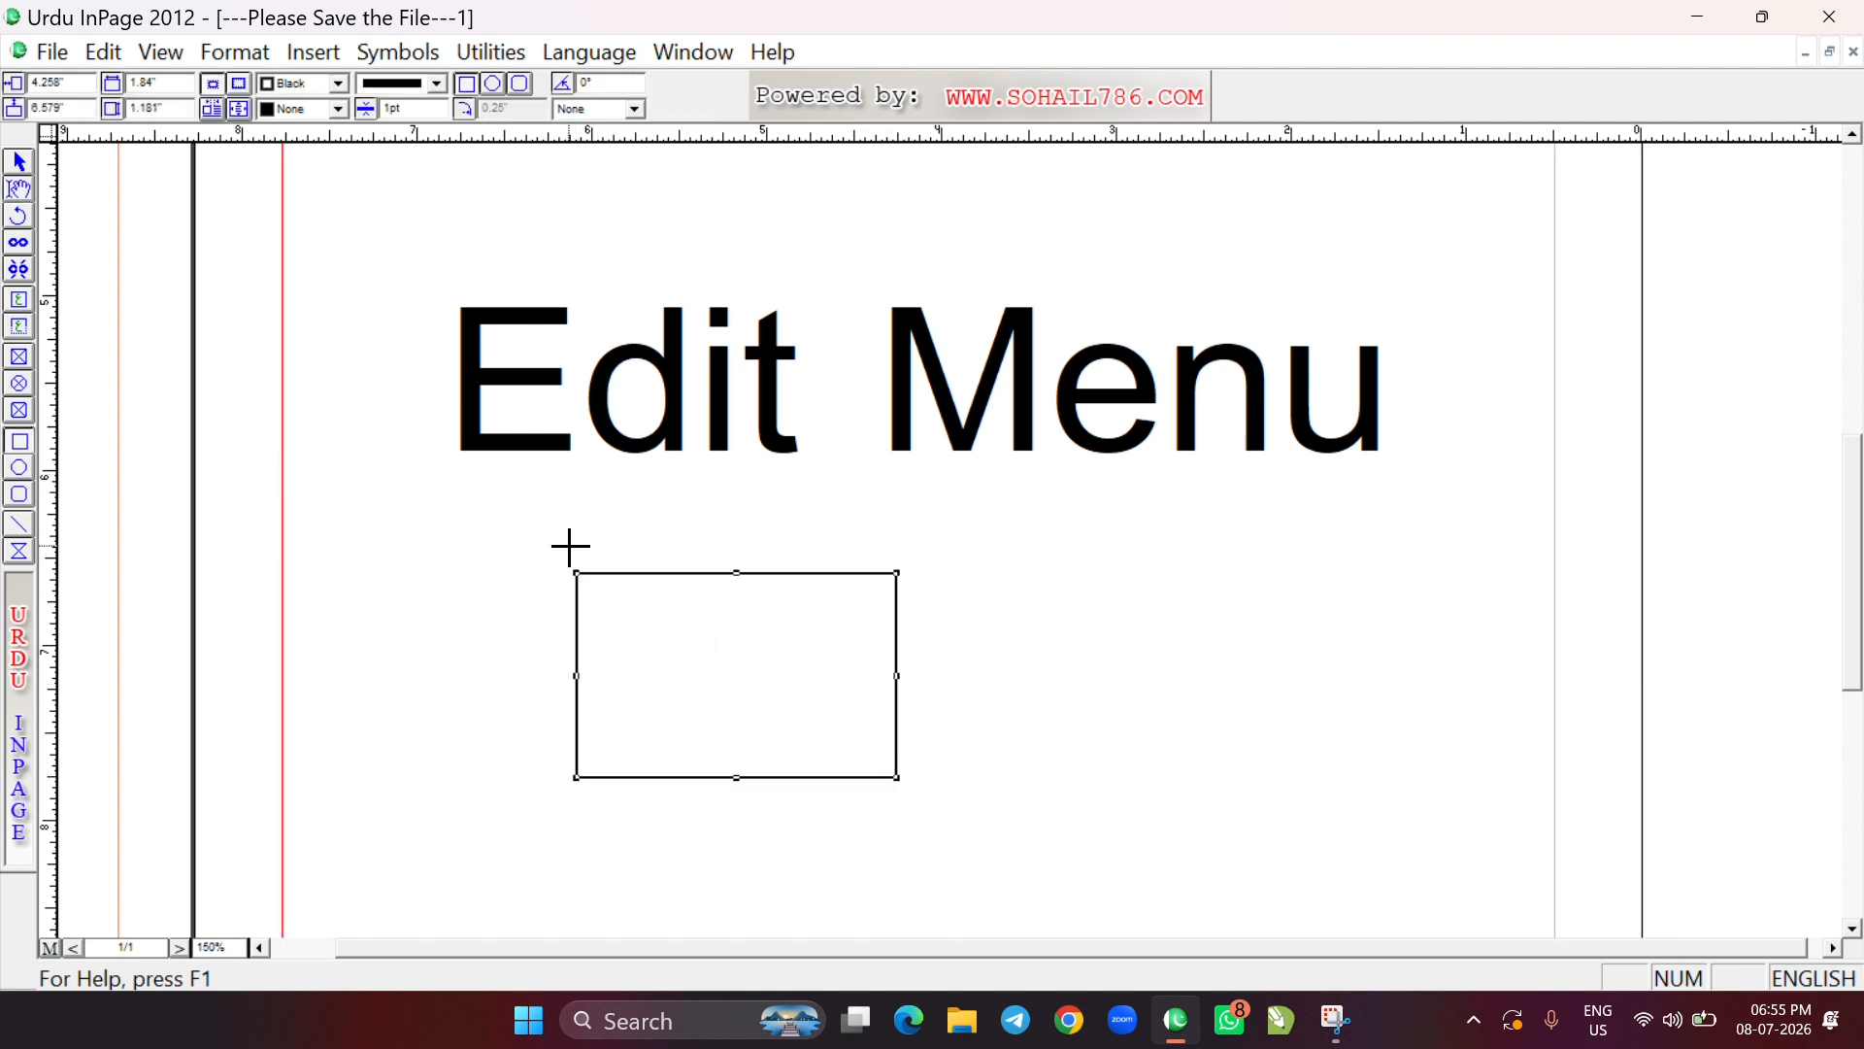
Widen the rectangle to about 4.69 inches and undo it, and repeat the same with a width of about 4.57 inches
{"action": "left_click", "coordinate": [20, 163]}
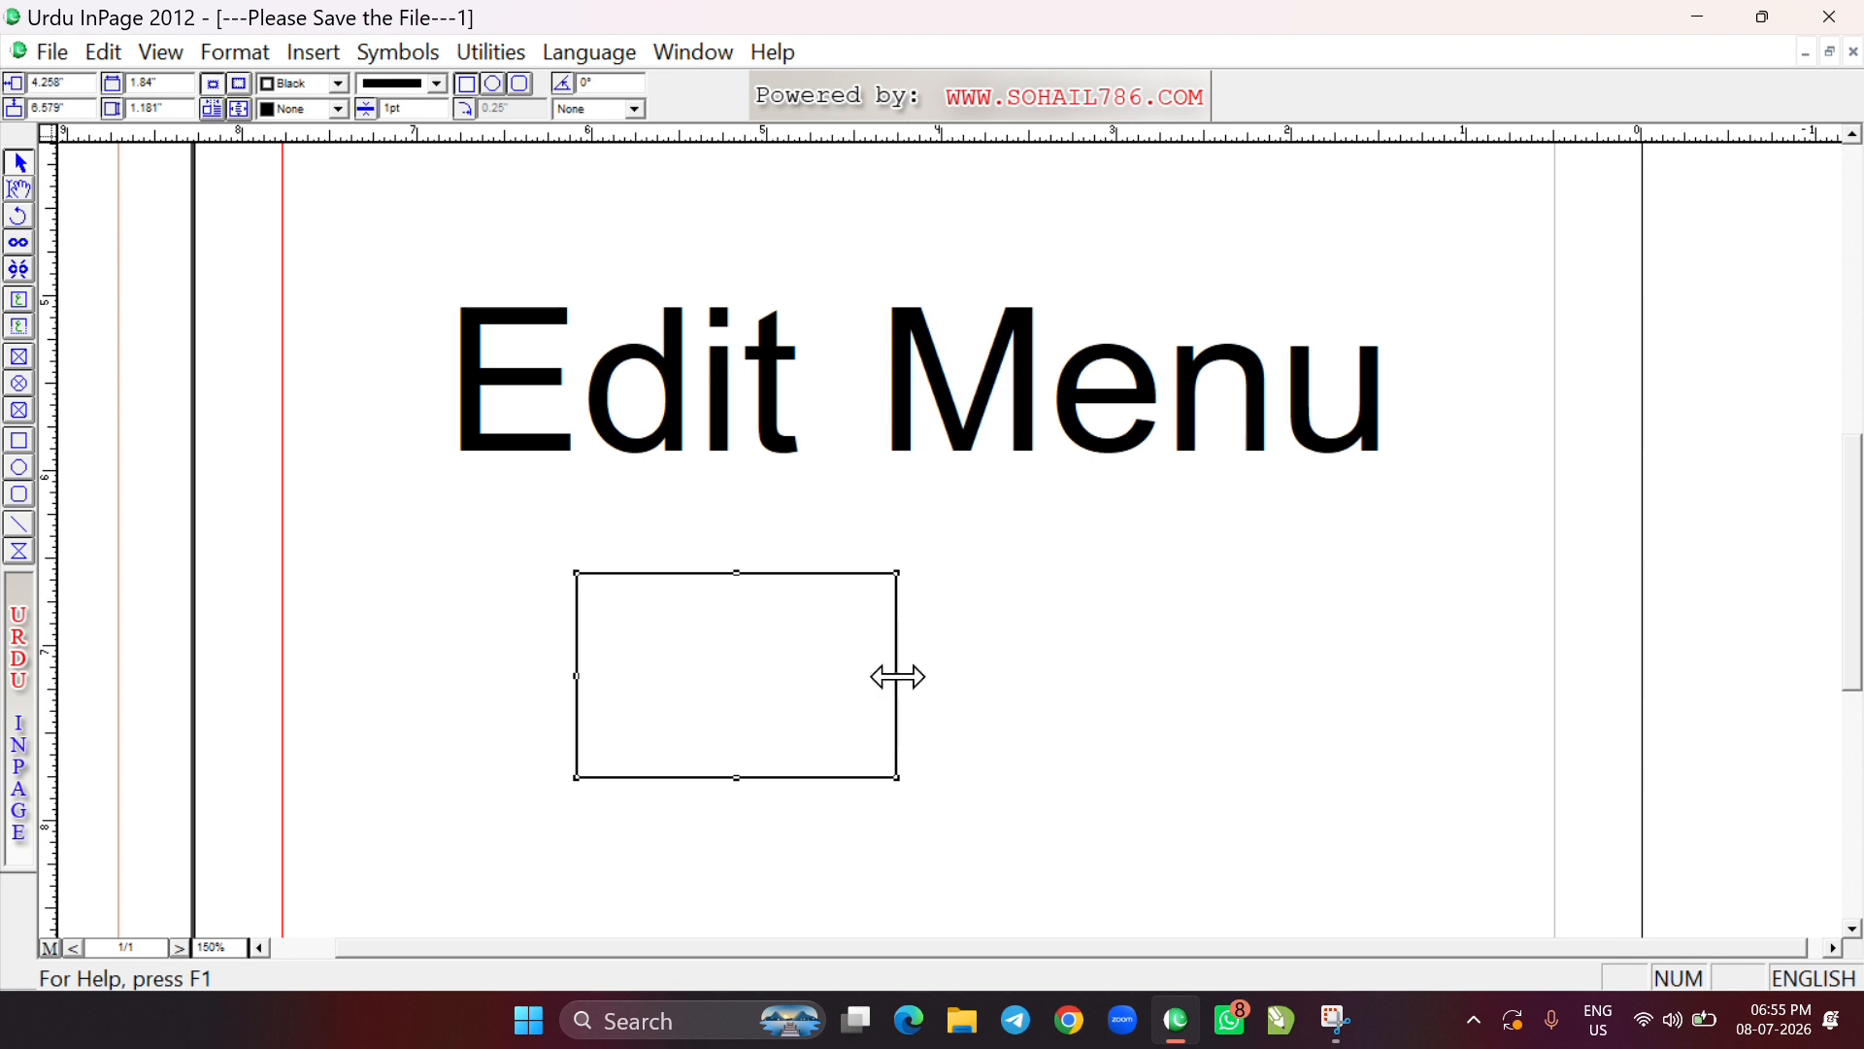
{"action": "left_click_drag", "start_coordinate": [898, 676], "coordinate": [1396, 706]}
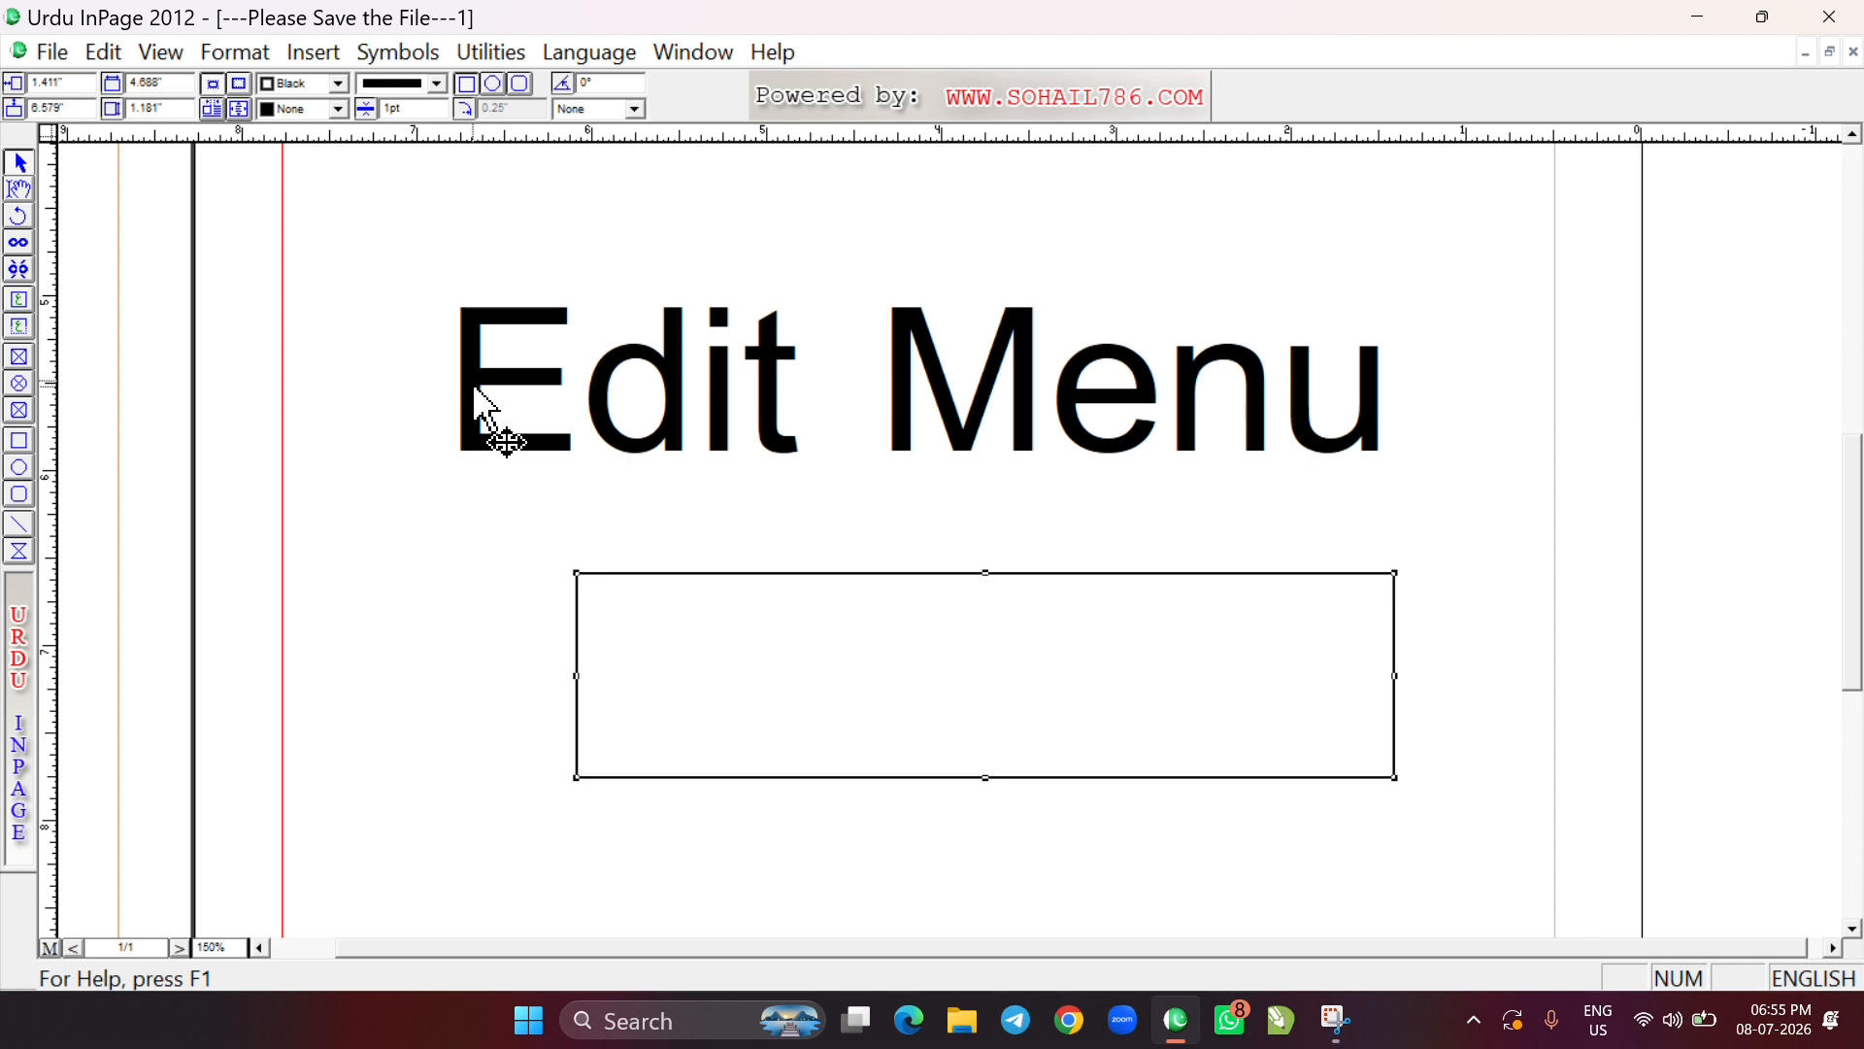
{"action": "key", "text": "ctrl+z"}
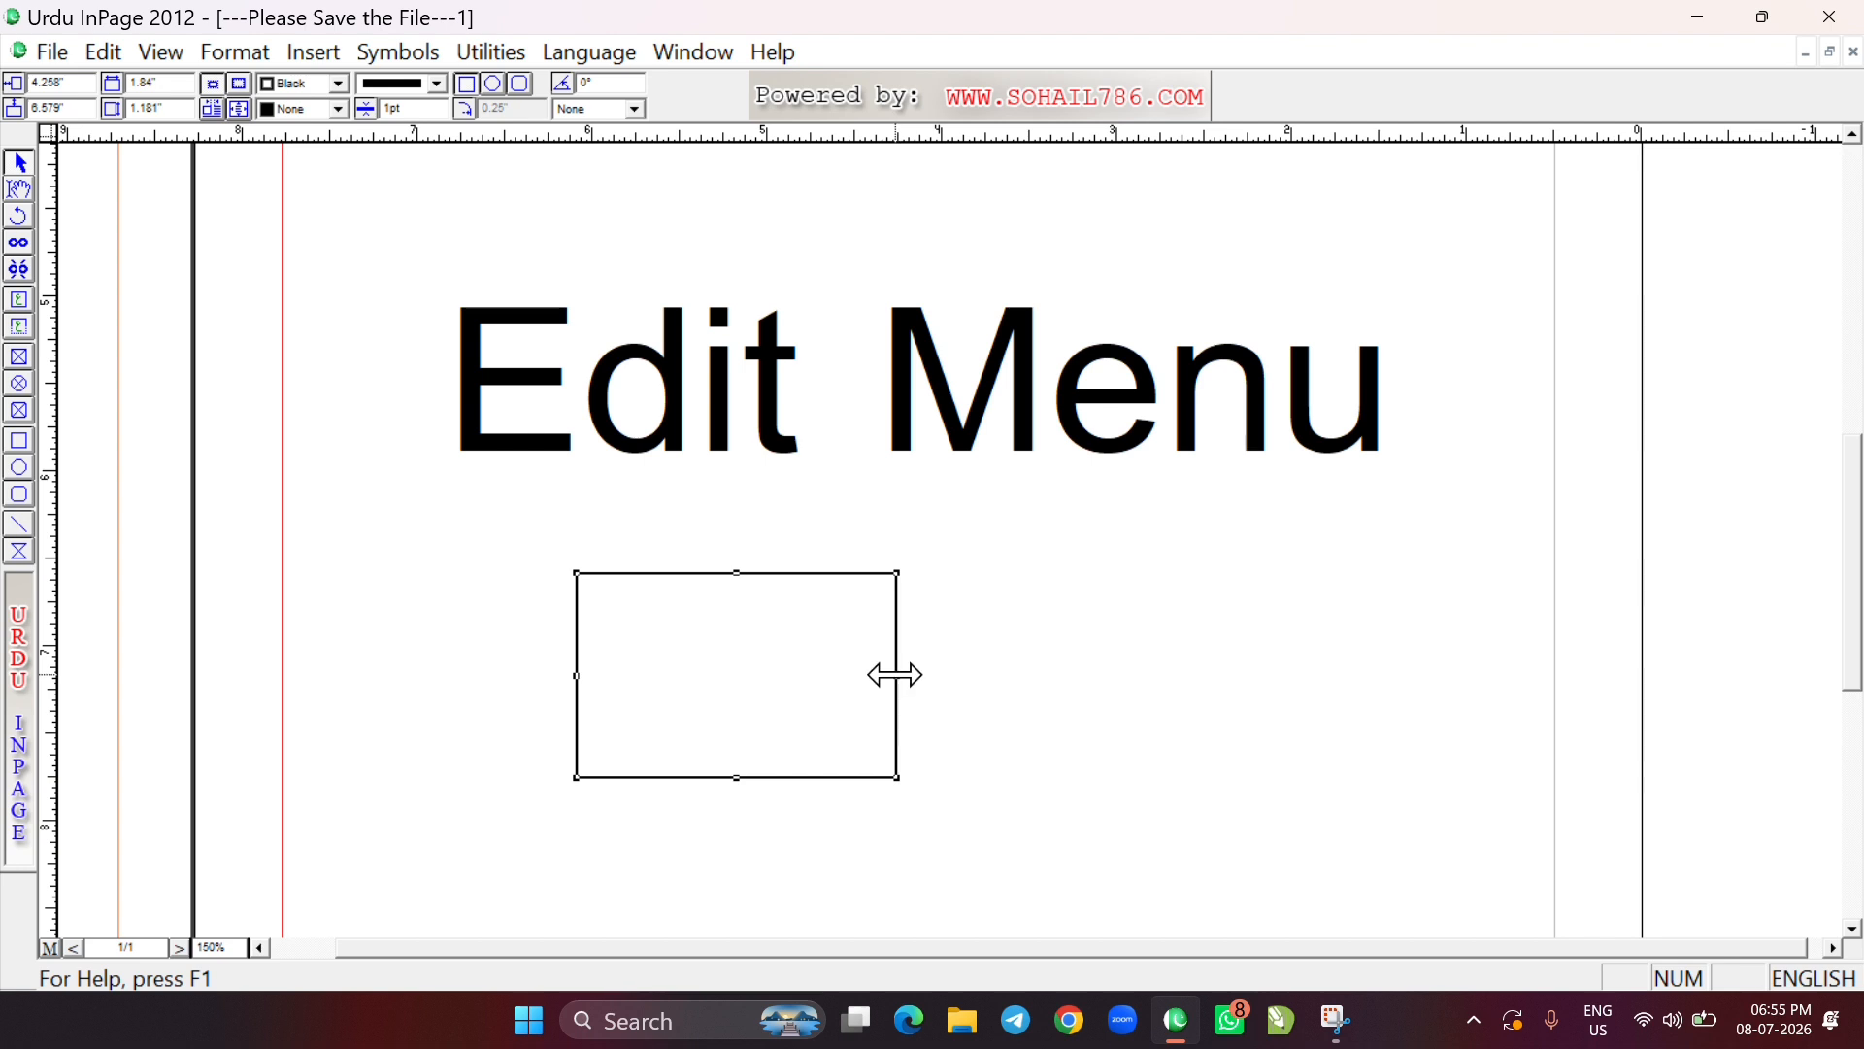
{"action": "left_click_drag", "start_coordinate": [898, 675], "coordinate": [1374, 710]}
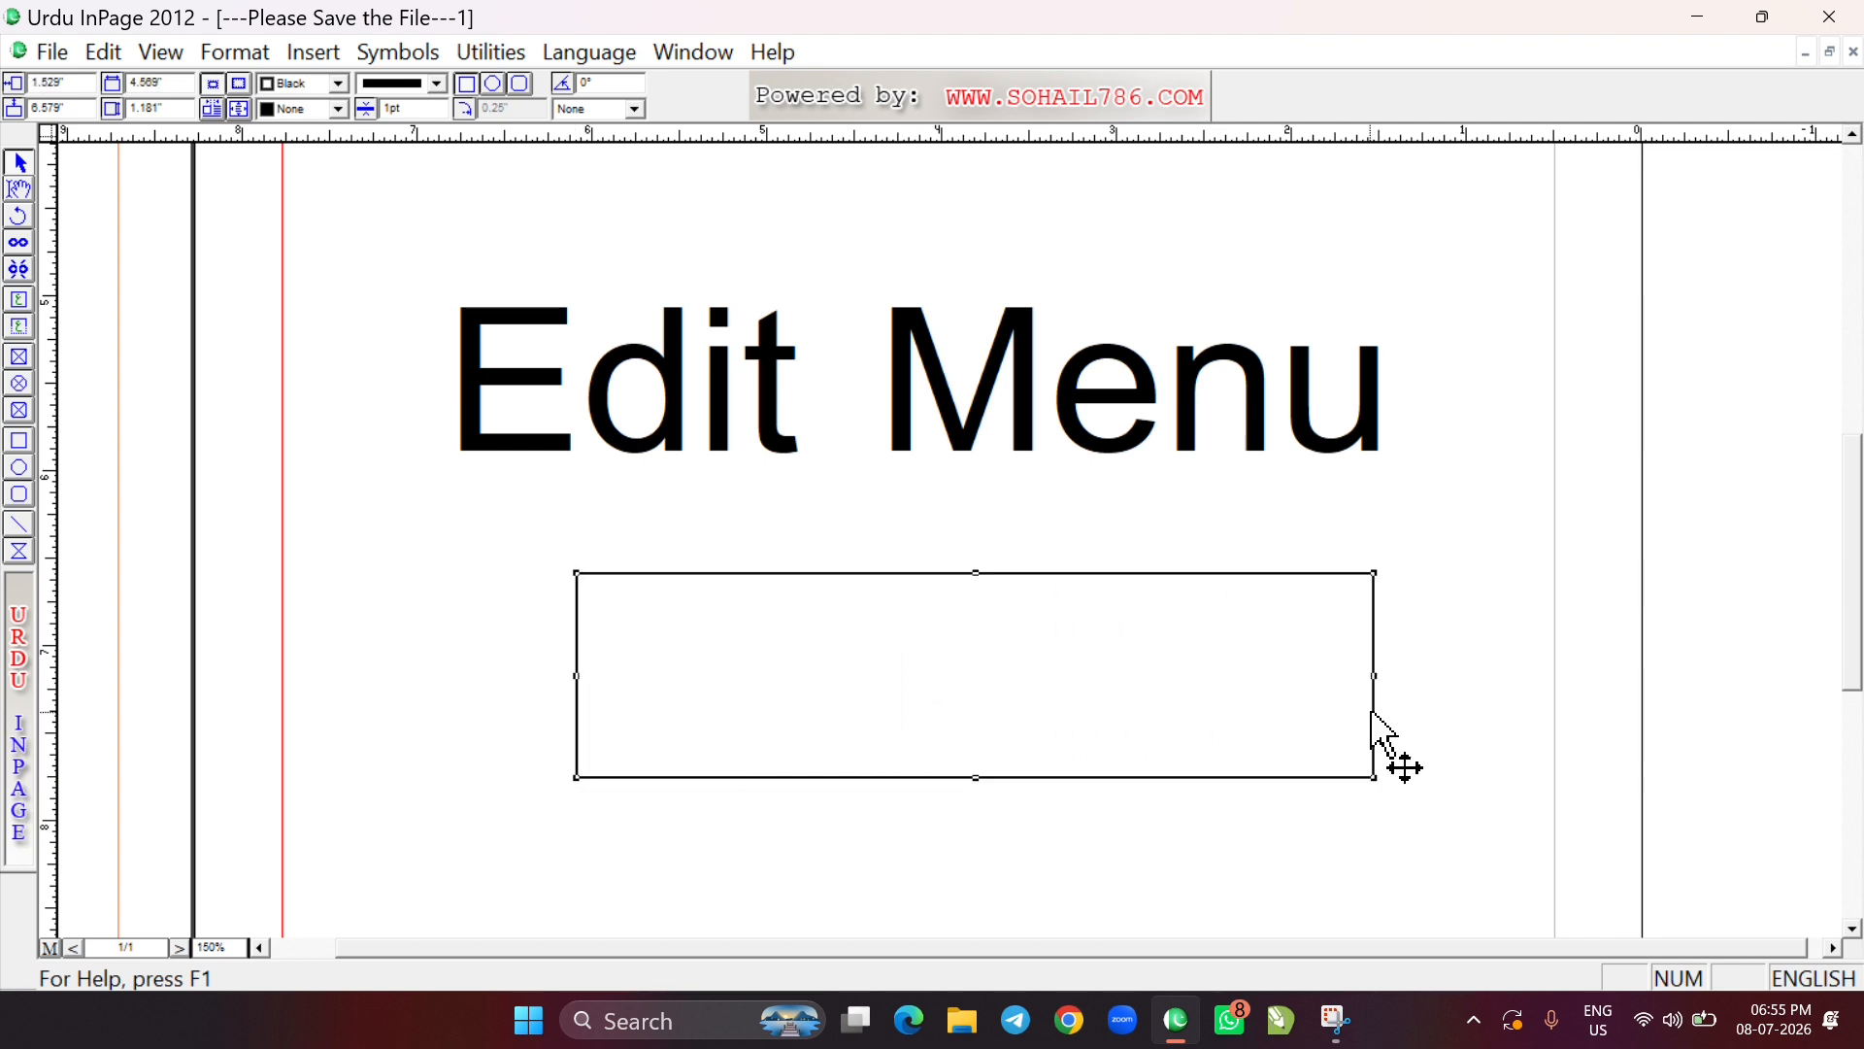
{"action": "left_click", "coordinate": [107, 51]}
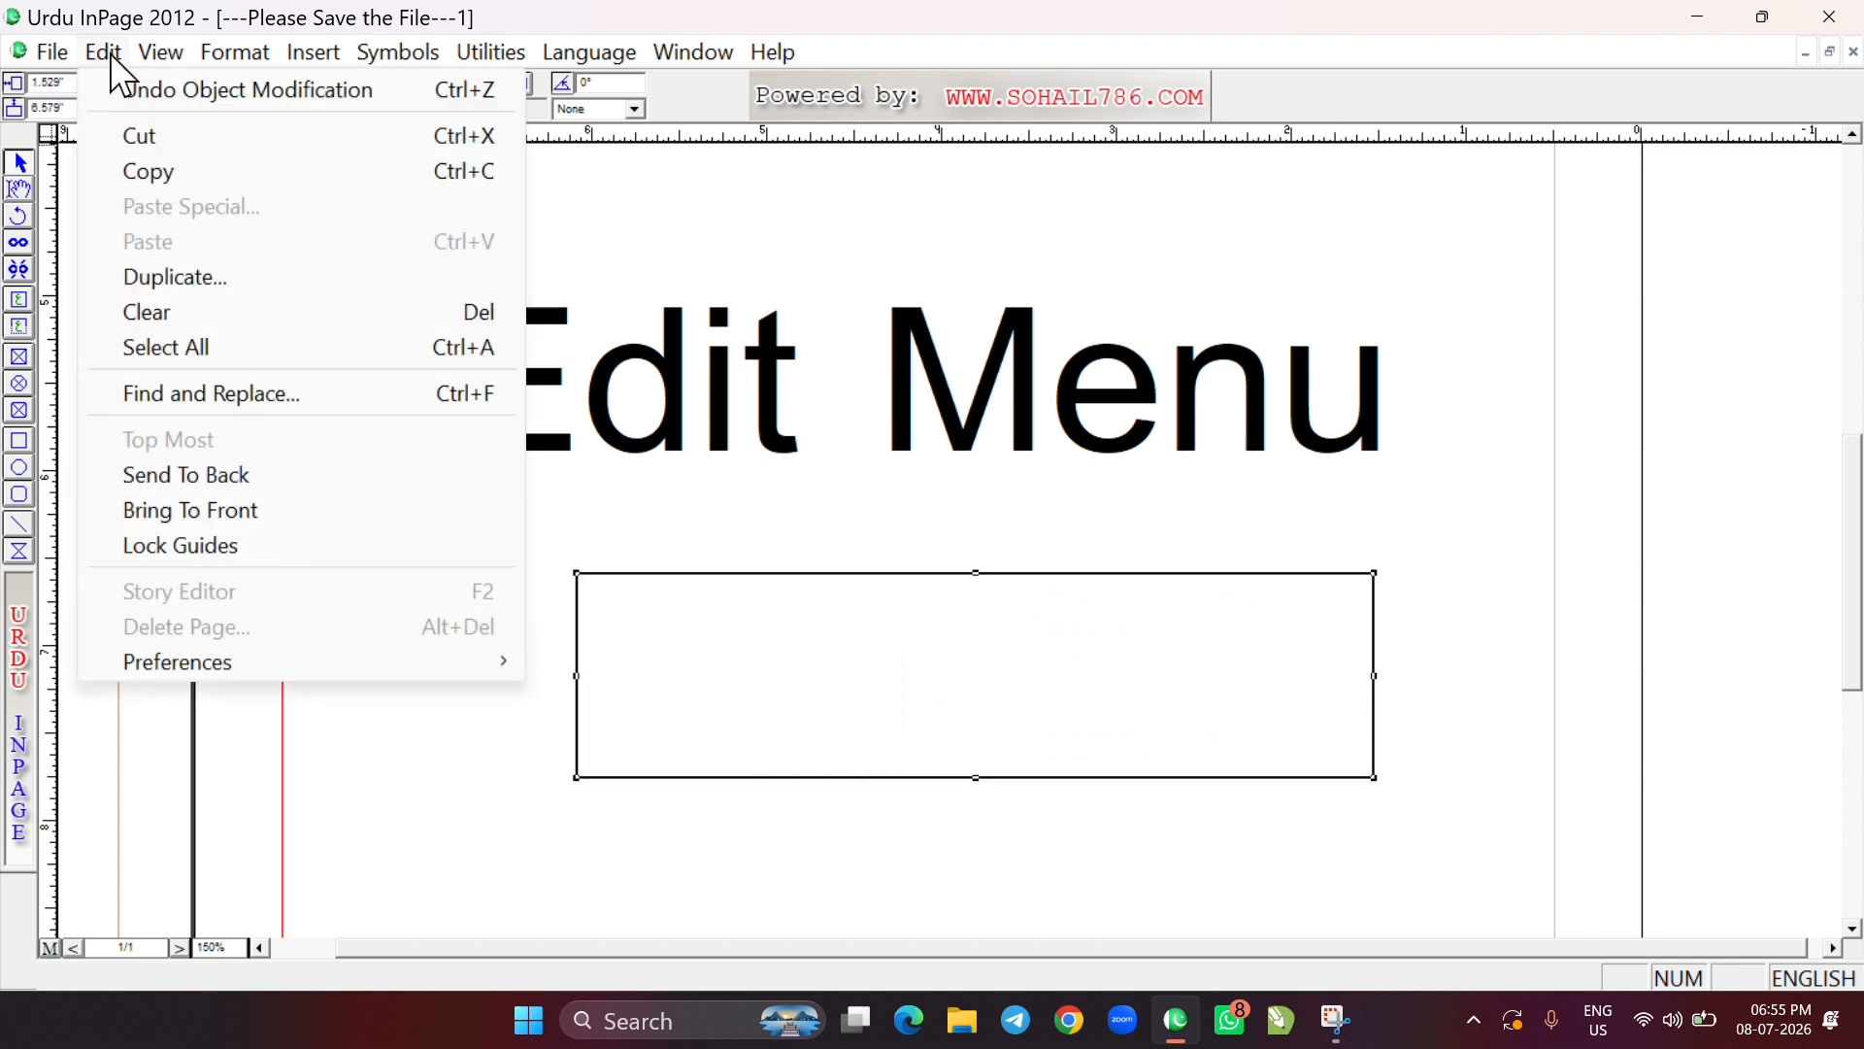
{"action": "left_click", "coordinate": [217, 89]}
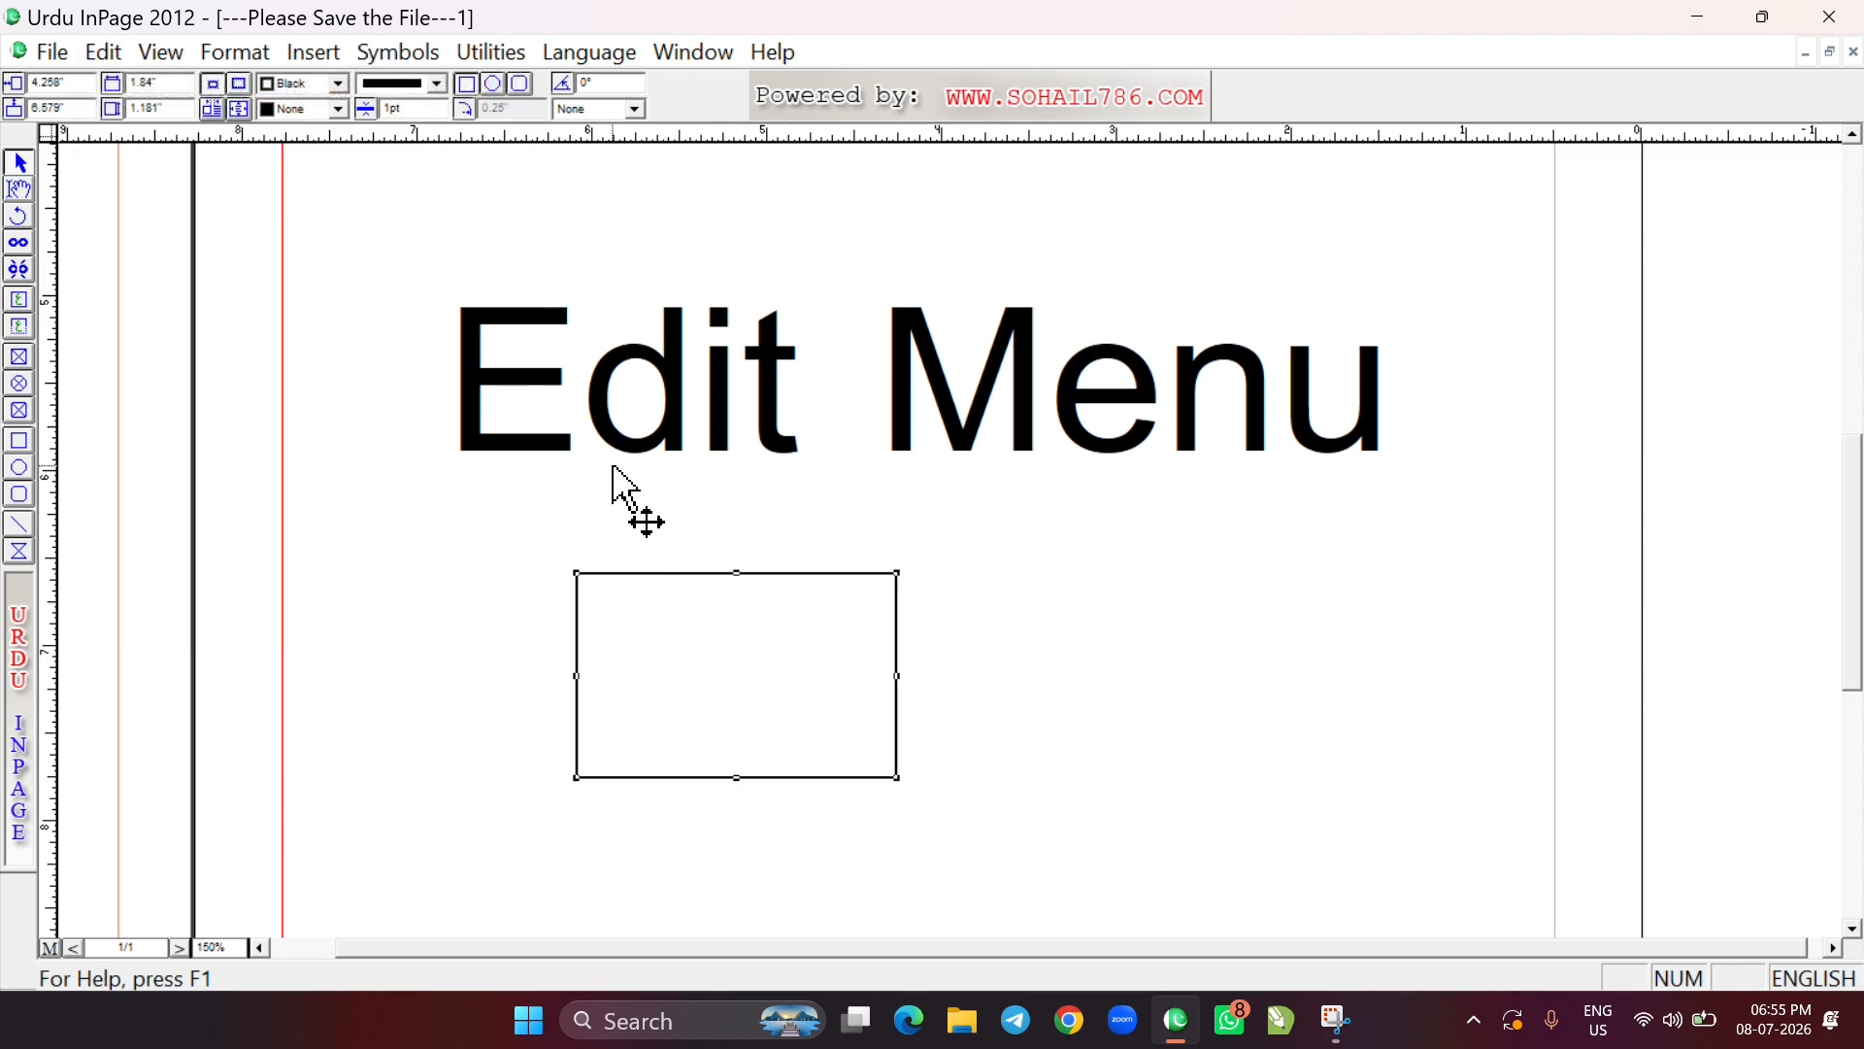
Cut the rectangle below the "Edit Menu" text to the clipboard
{"action": "left_click", "coordinate": [101, 55]}
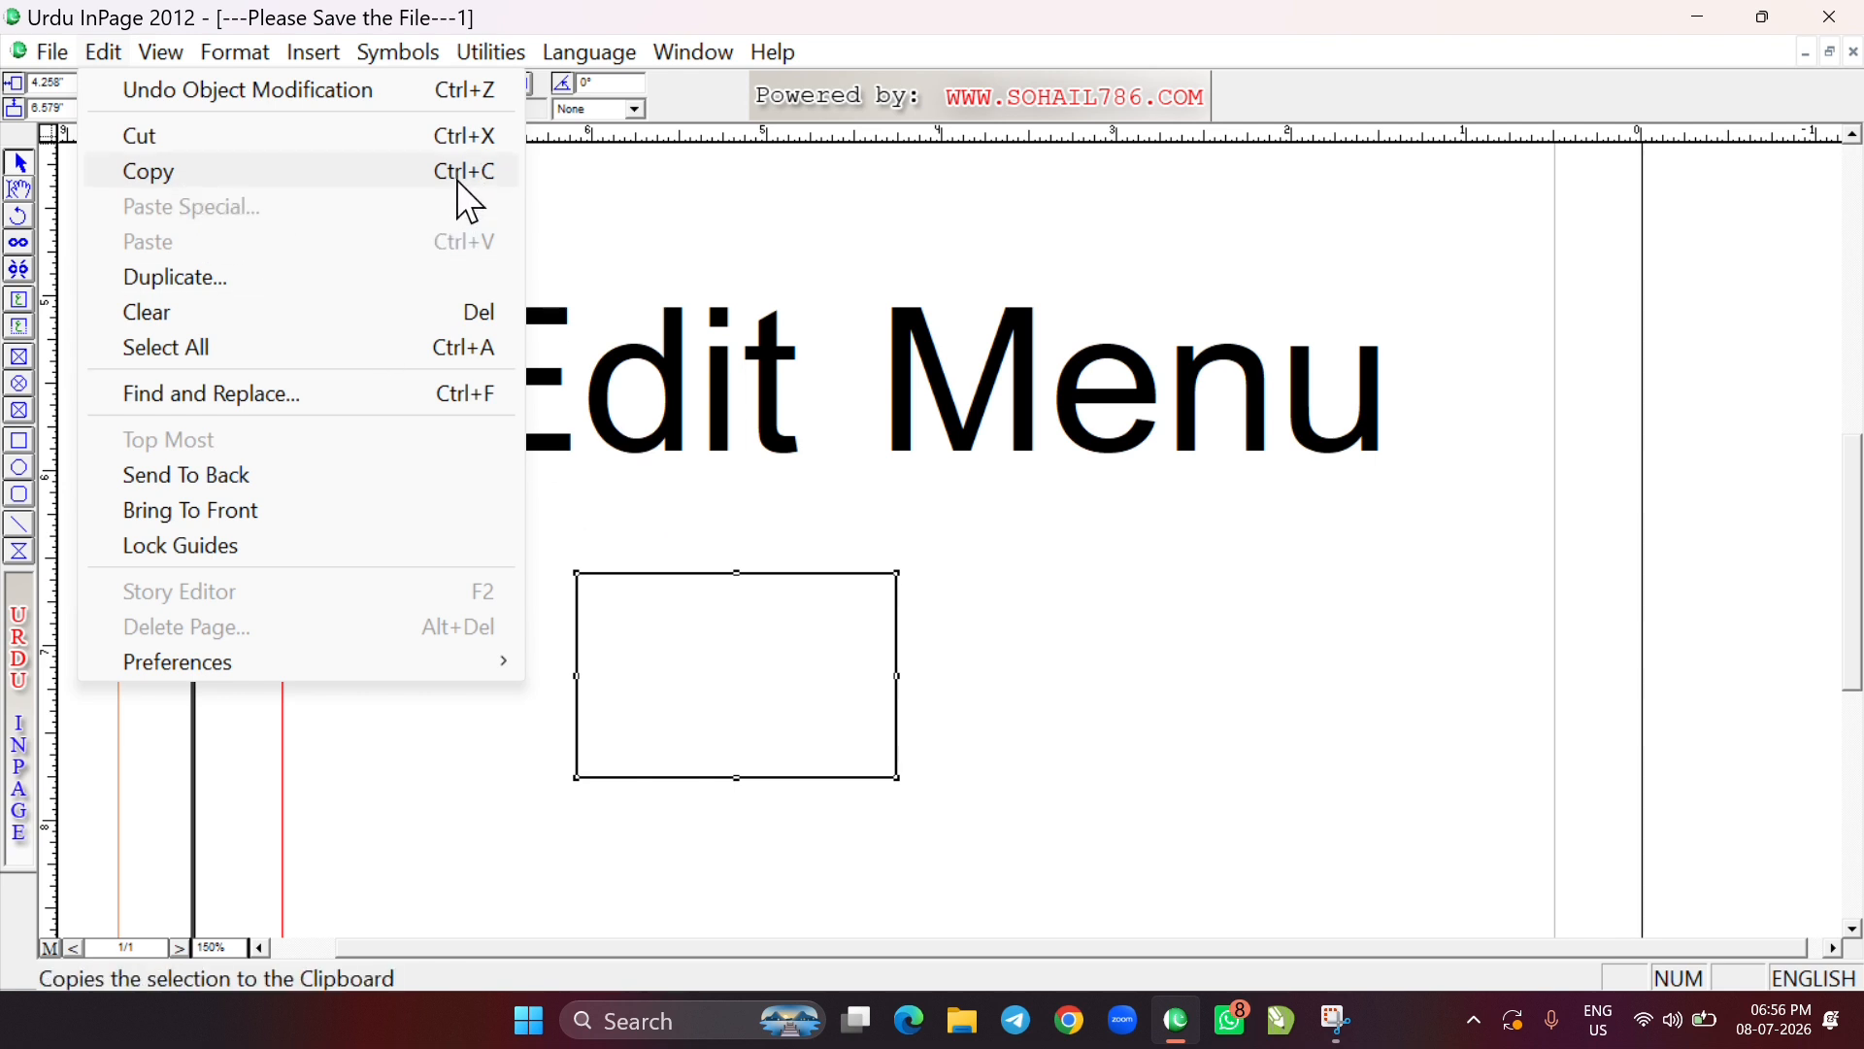
{"action": "left_click", "coordinate": [718, 514]}
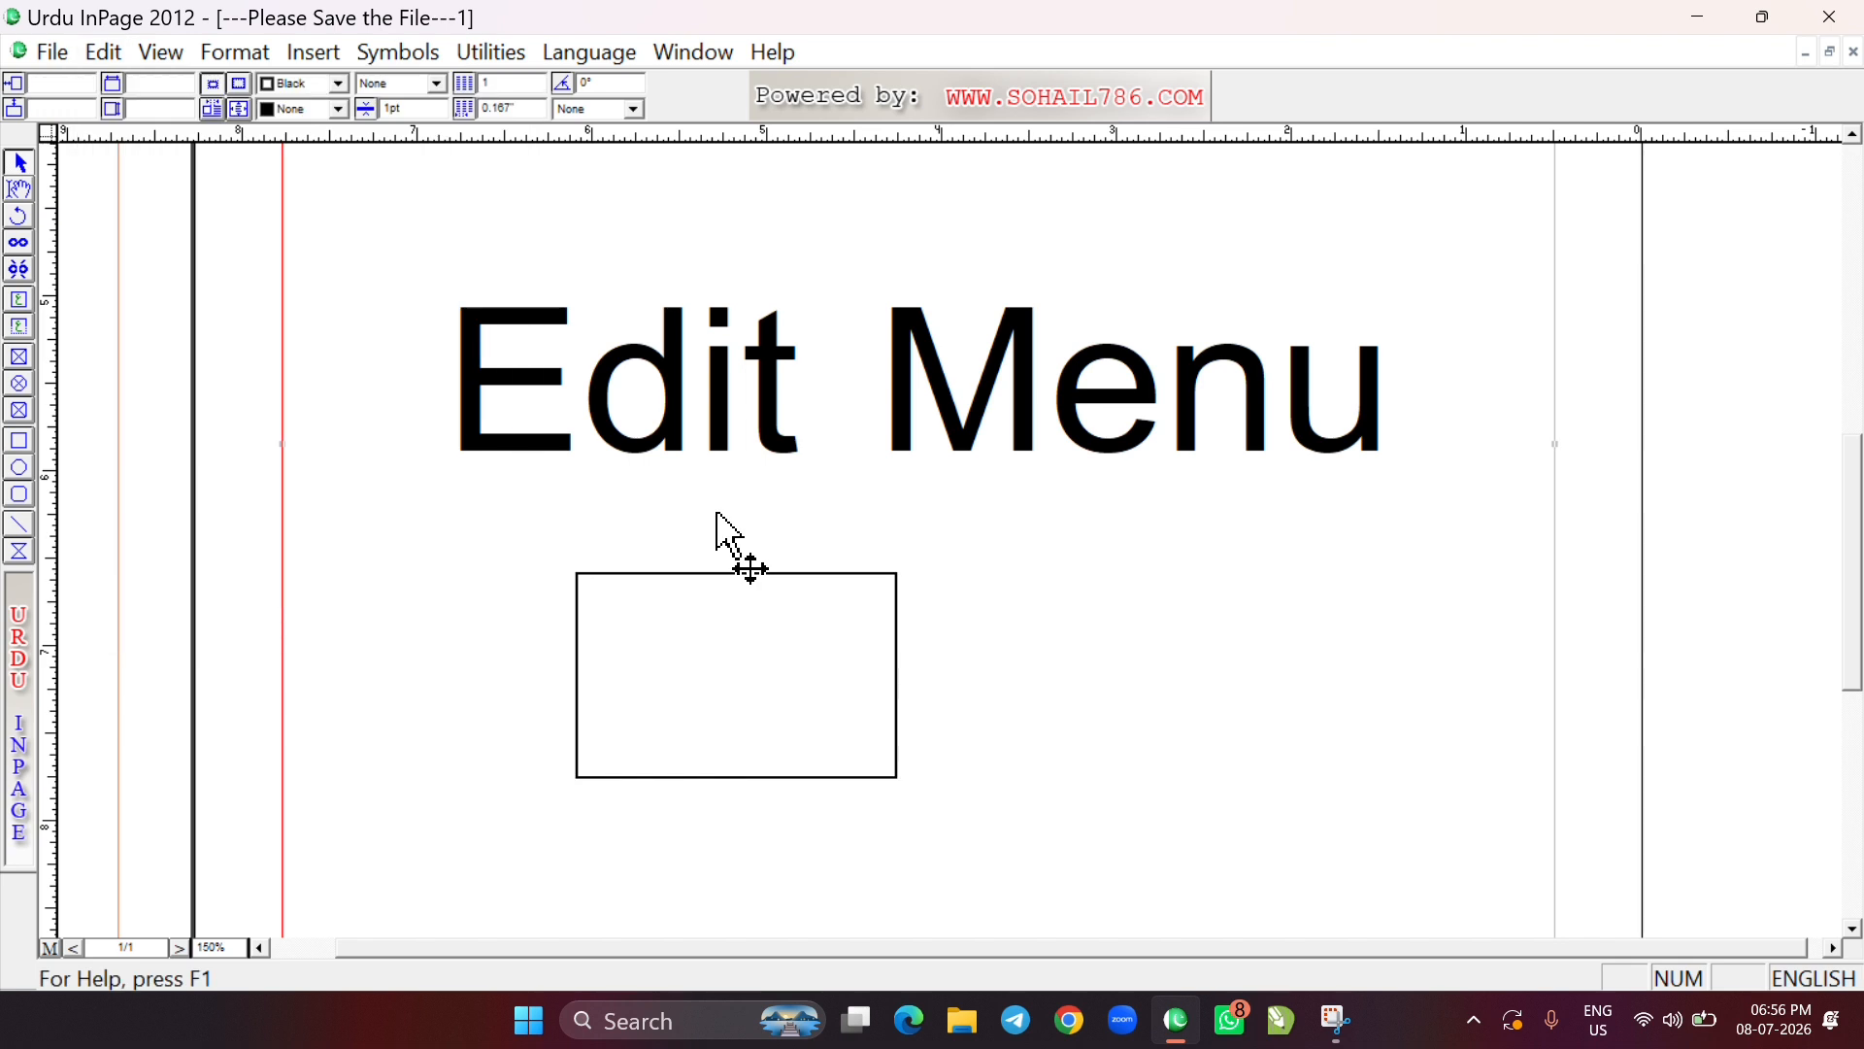
{"action": "left_click", "coordinate": [711, 575]}
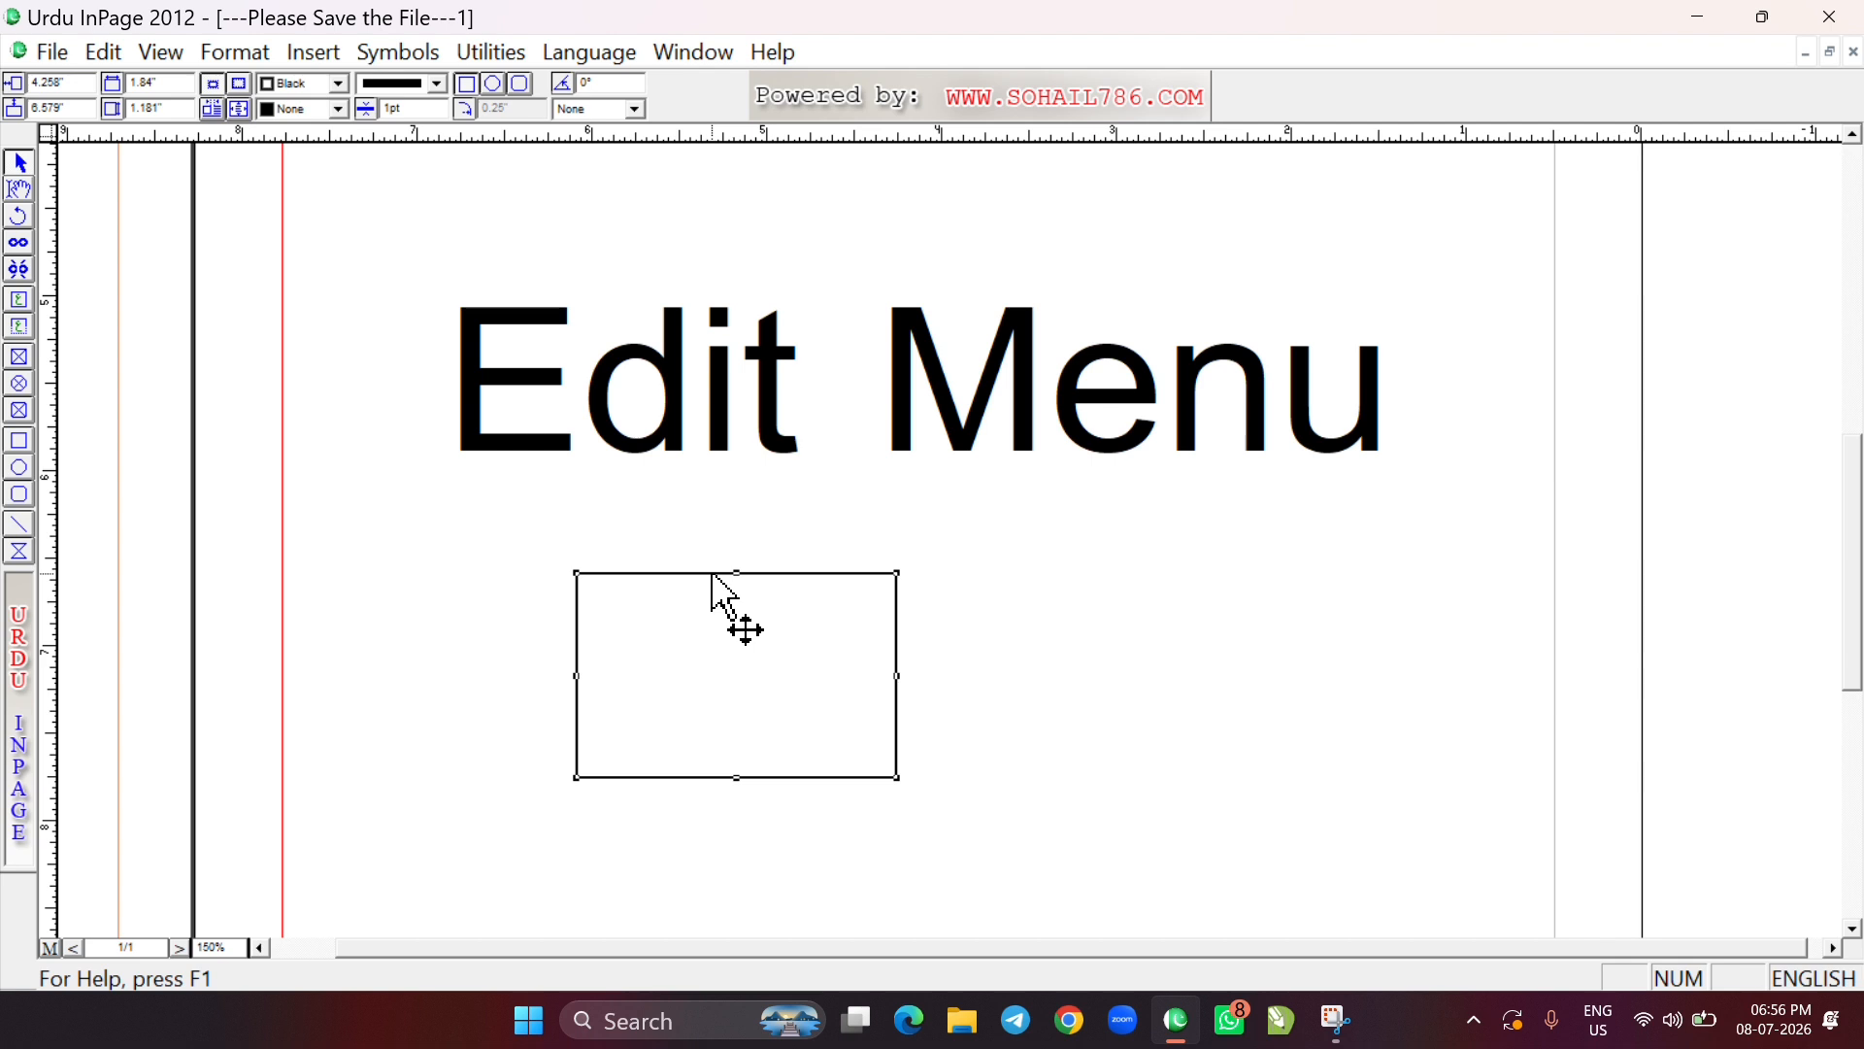
{"action": "key", "text": "Delete"}
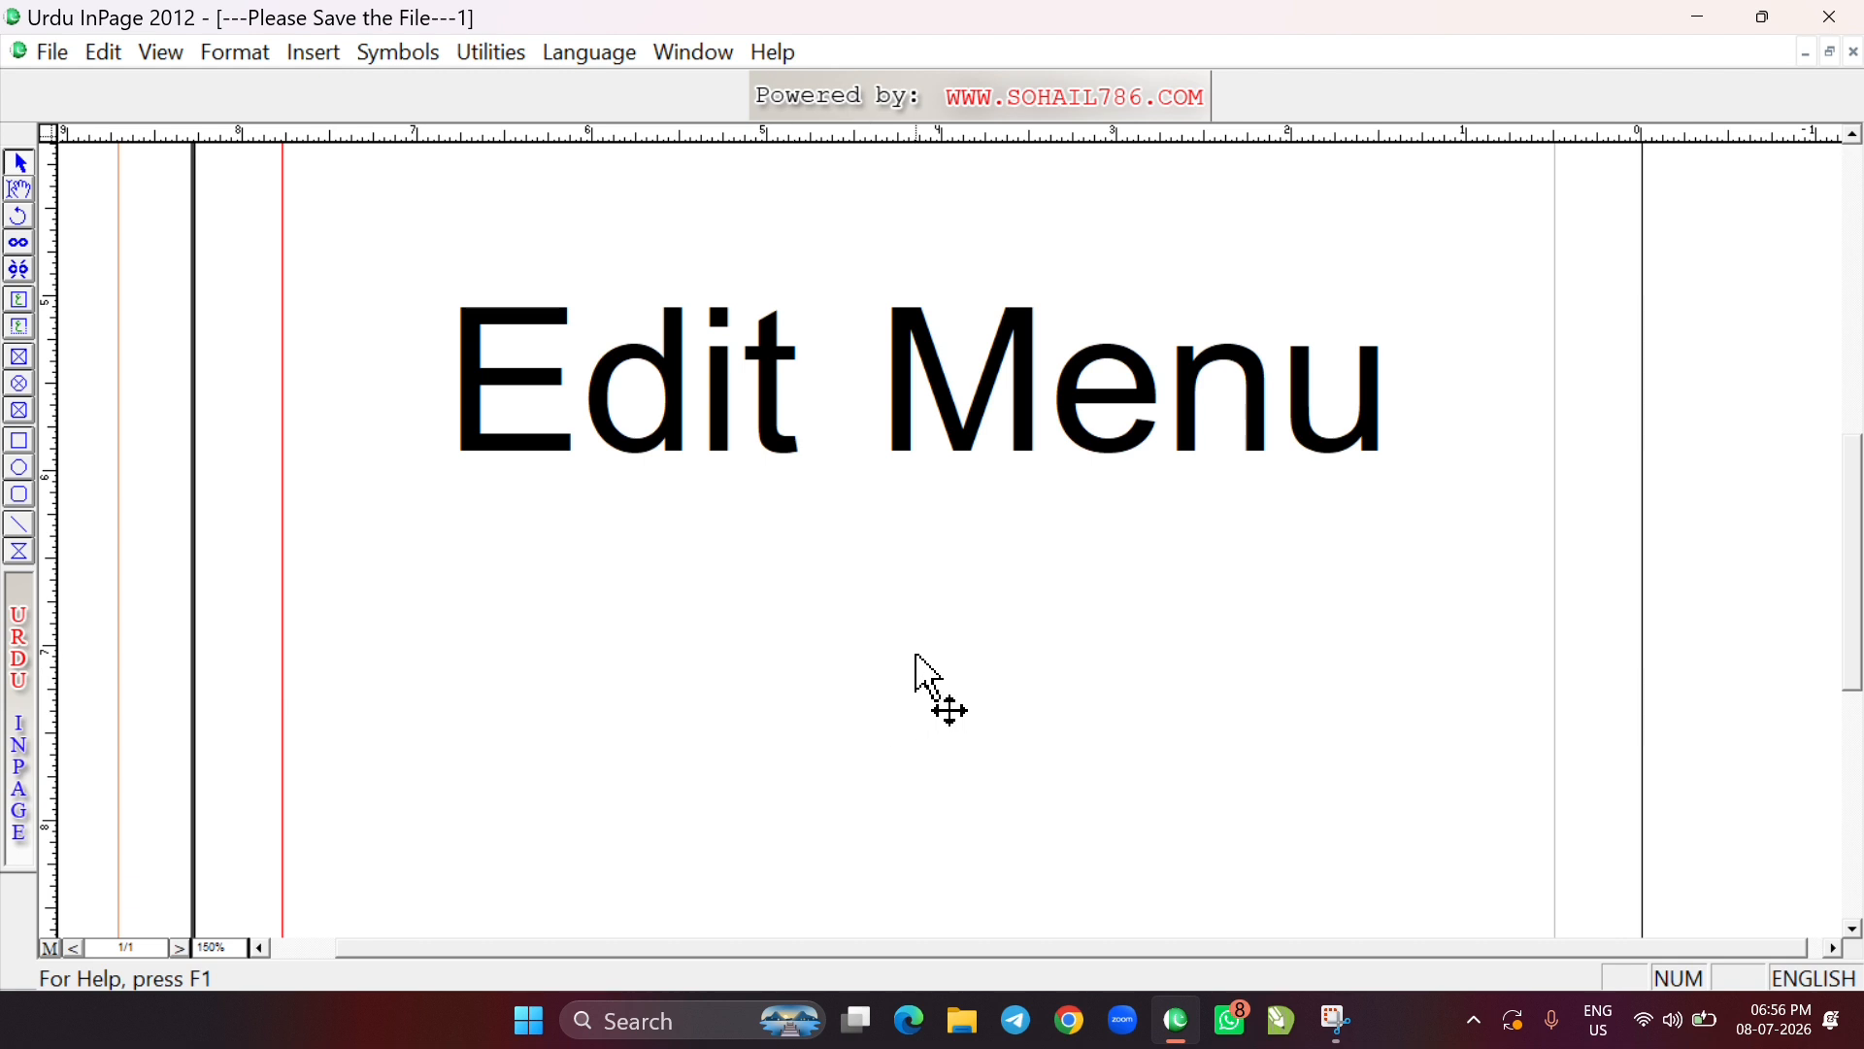
Paste the cut rectangle back onto the page, below and slightly left of the "Edit Menu" text
{"action": "key", "text": "ctrl+0"}
{"action": "left_click", "coordinate": [928, 697]}
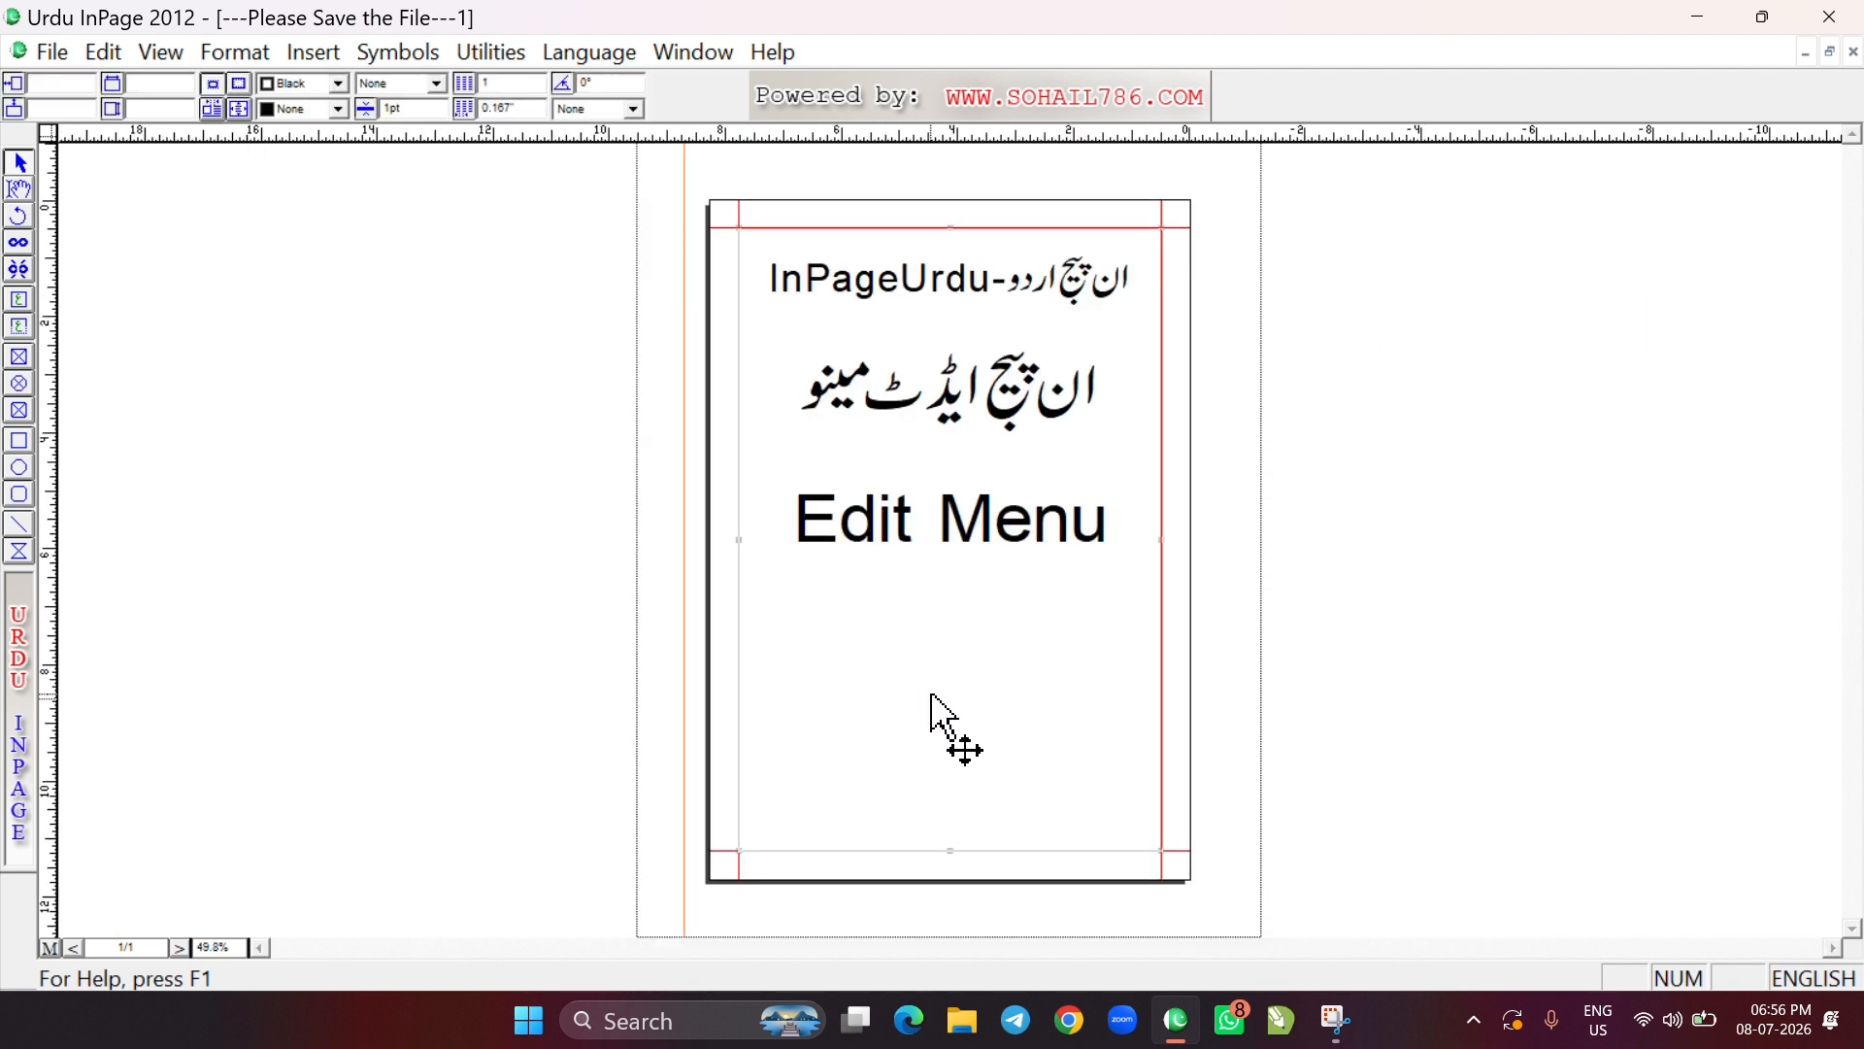
{"action": "left_click", "coordinate": [105, 51]}
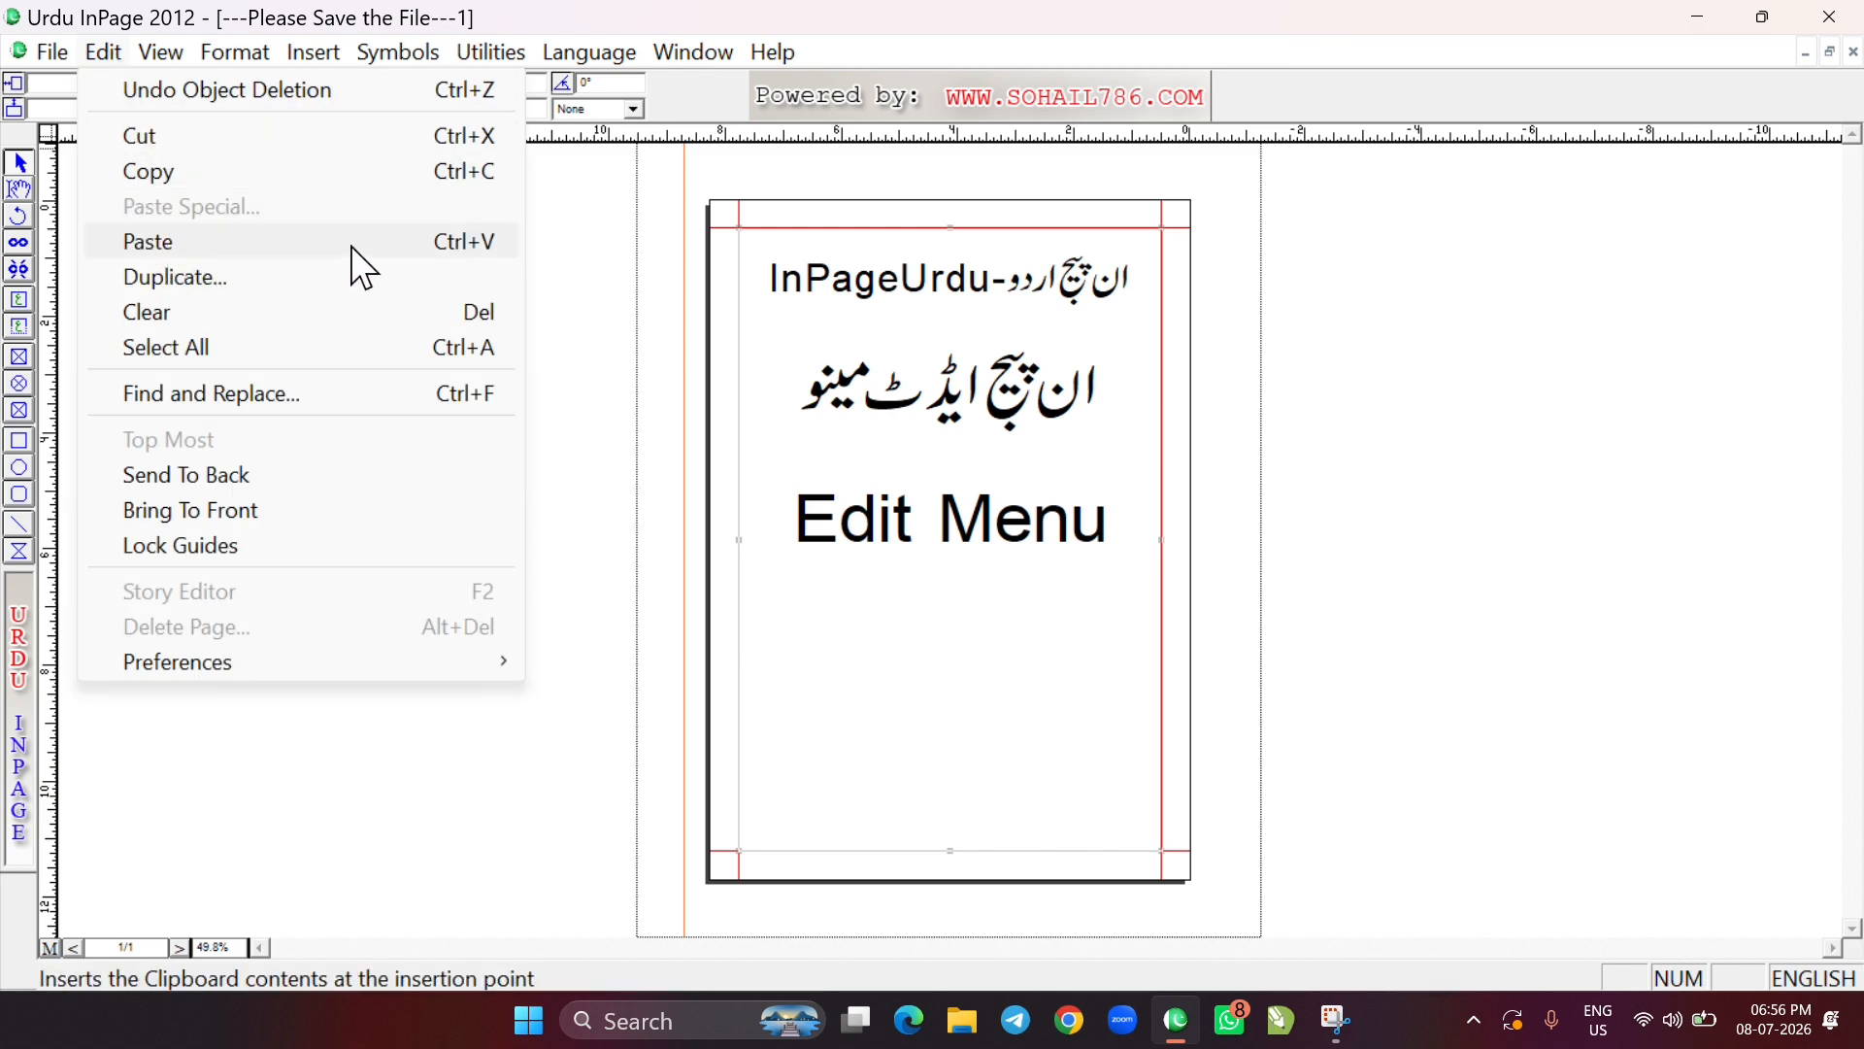
{"action": "left_click", "coordinate": [390, 241]}
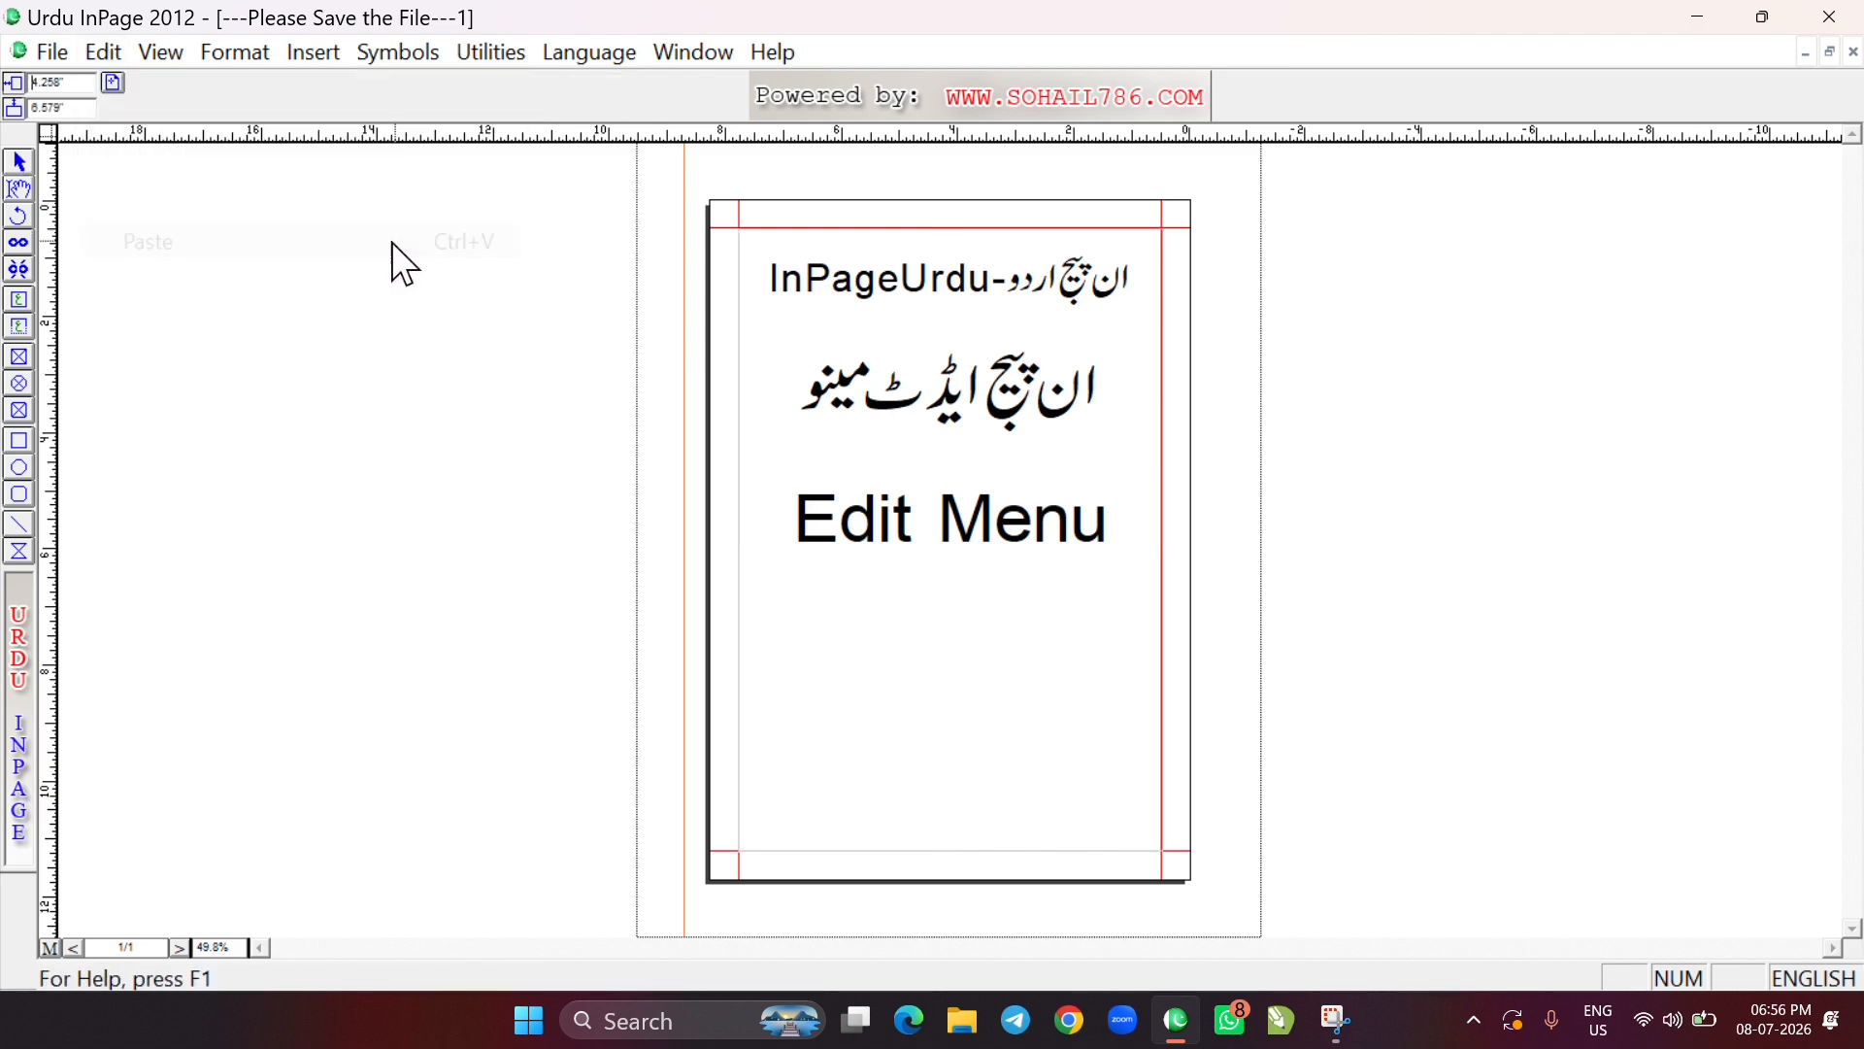
{"action": "left_click", "coordinate": [869, 619]}
{"action": "left_click", "coordinate": [869, 619]}
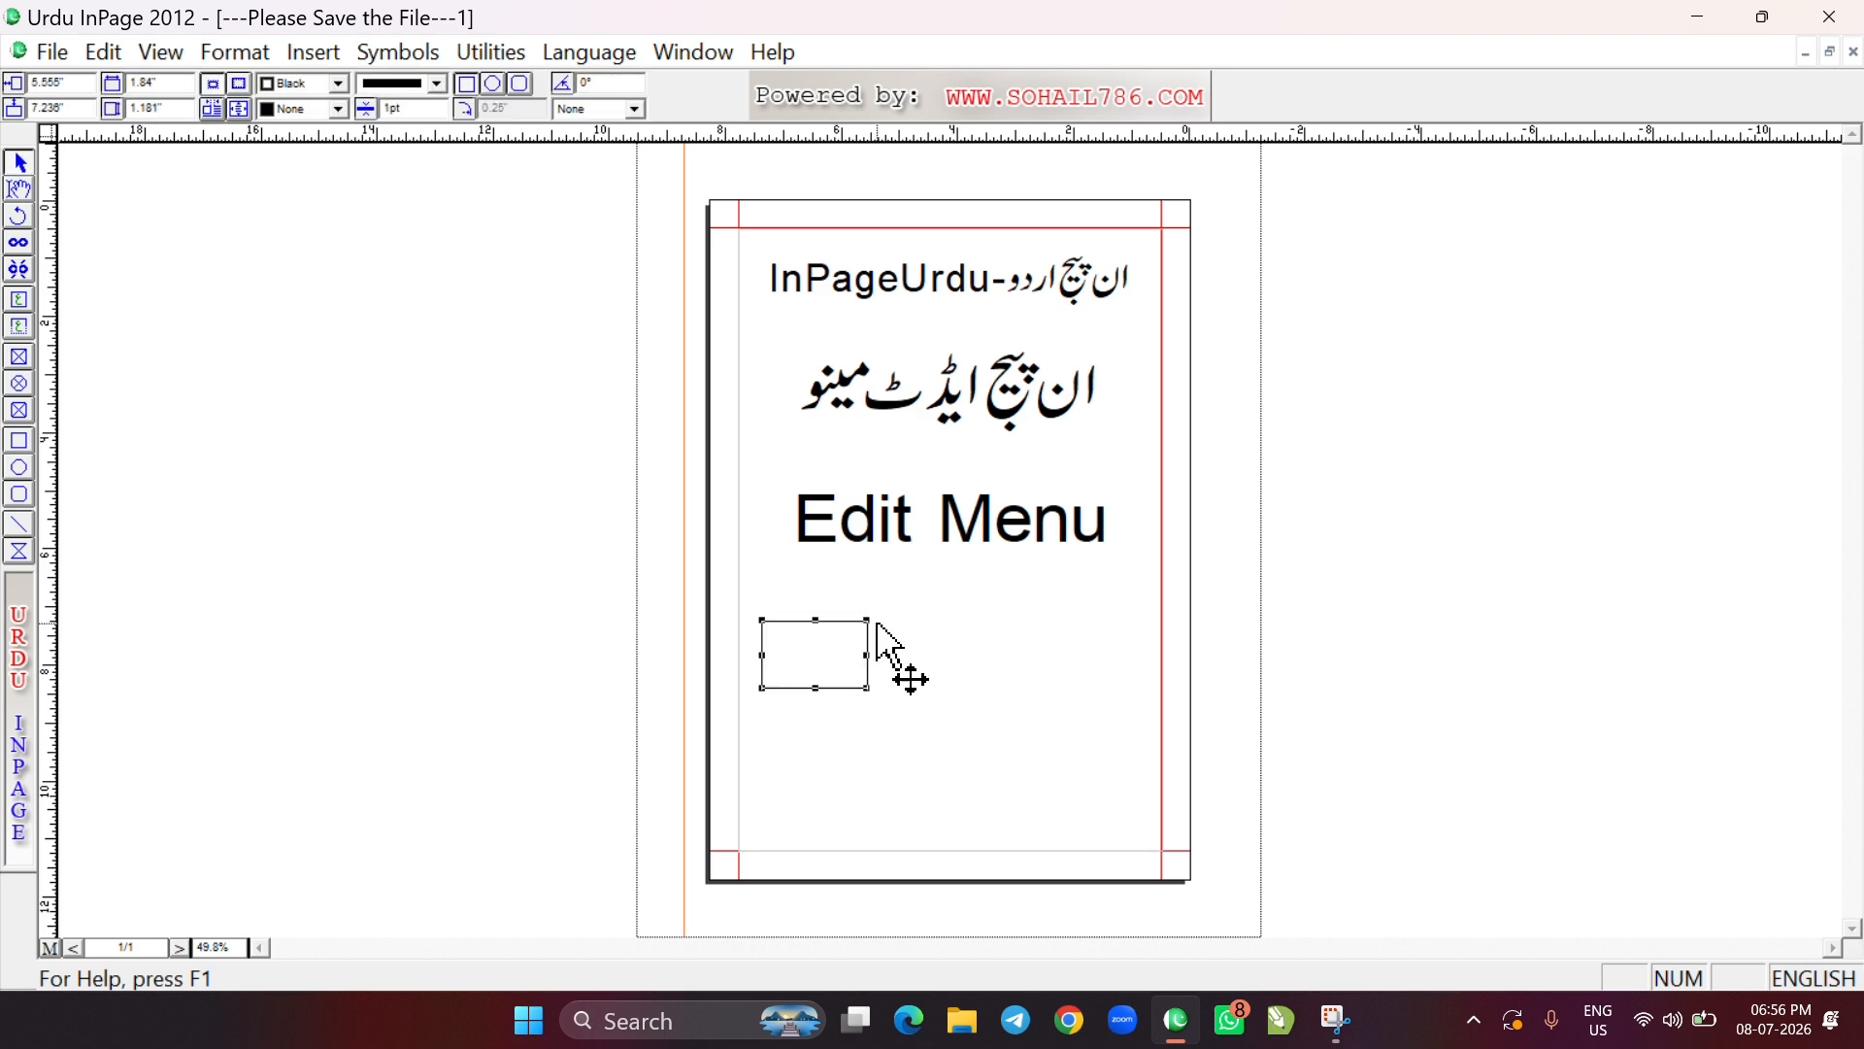
{"action": "left_click", "coordinate": [798, 622], "text": "ctrl"}
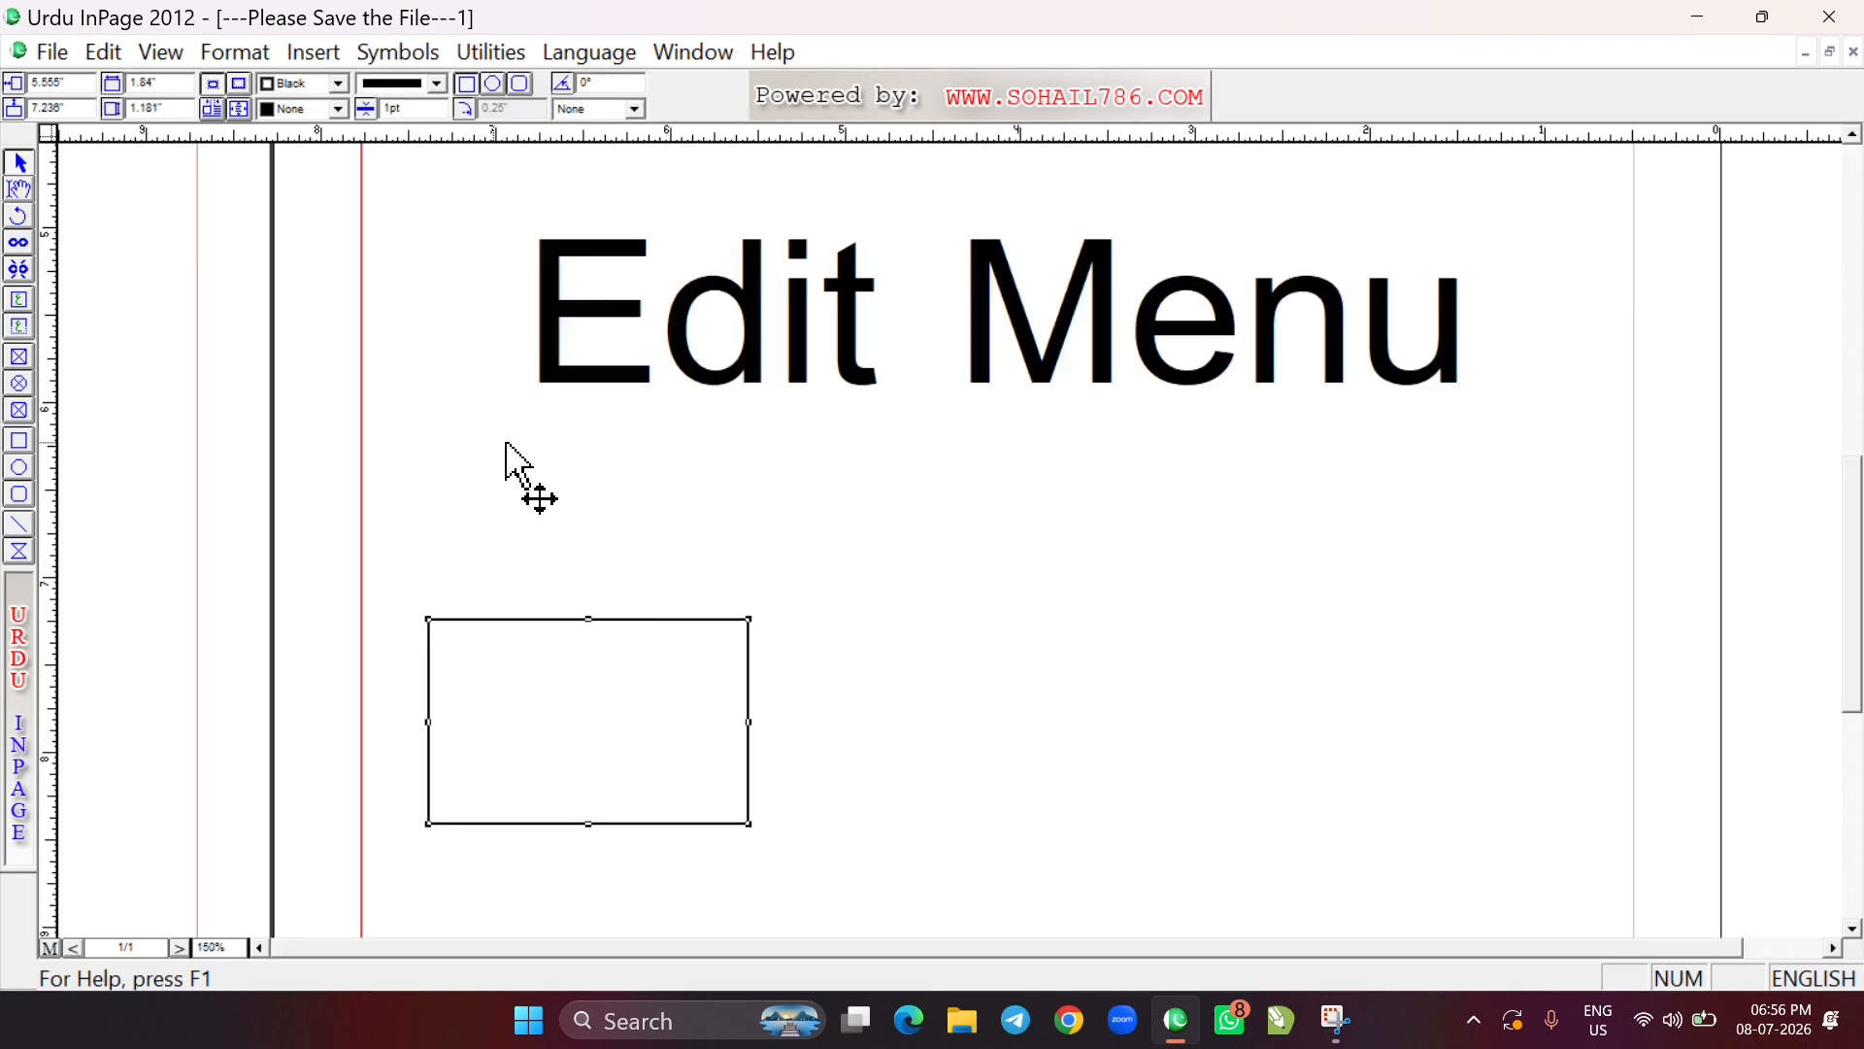
Copy the rectangle and paste the copy a short distance to its right, at nearly the same height
{"action": "left_click", "coordinate": [103, 51]}
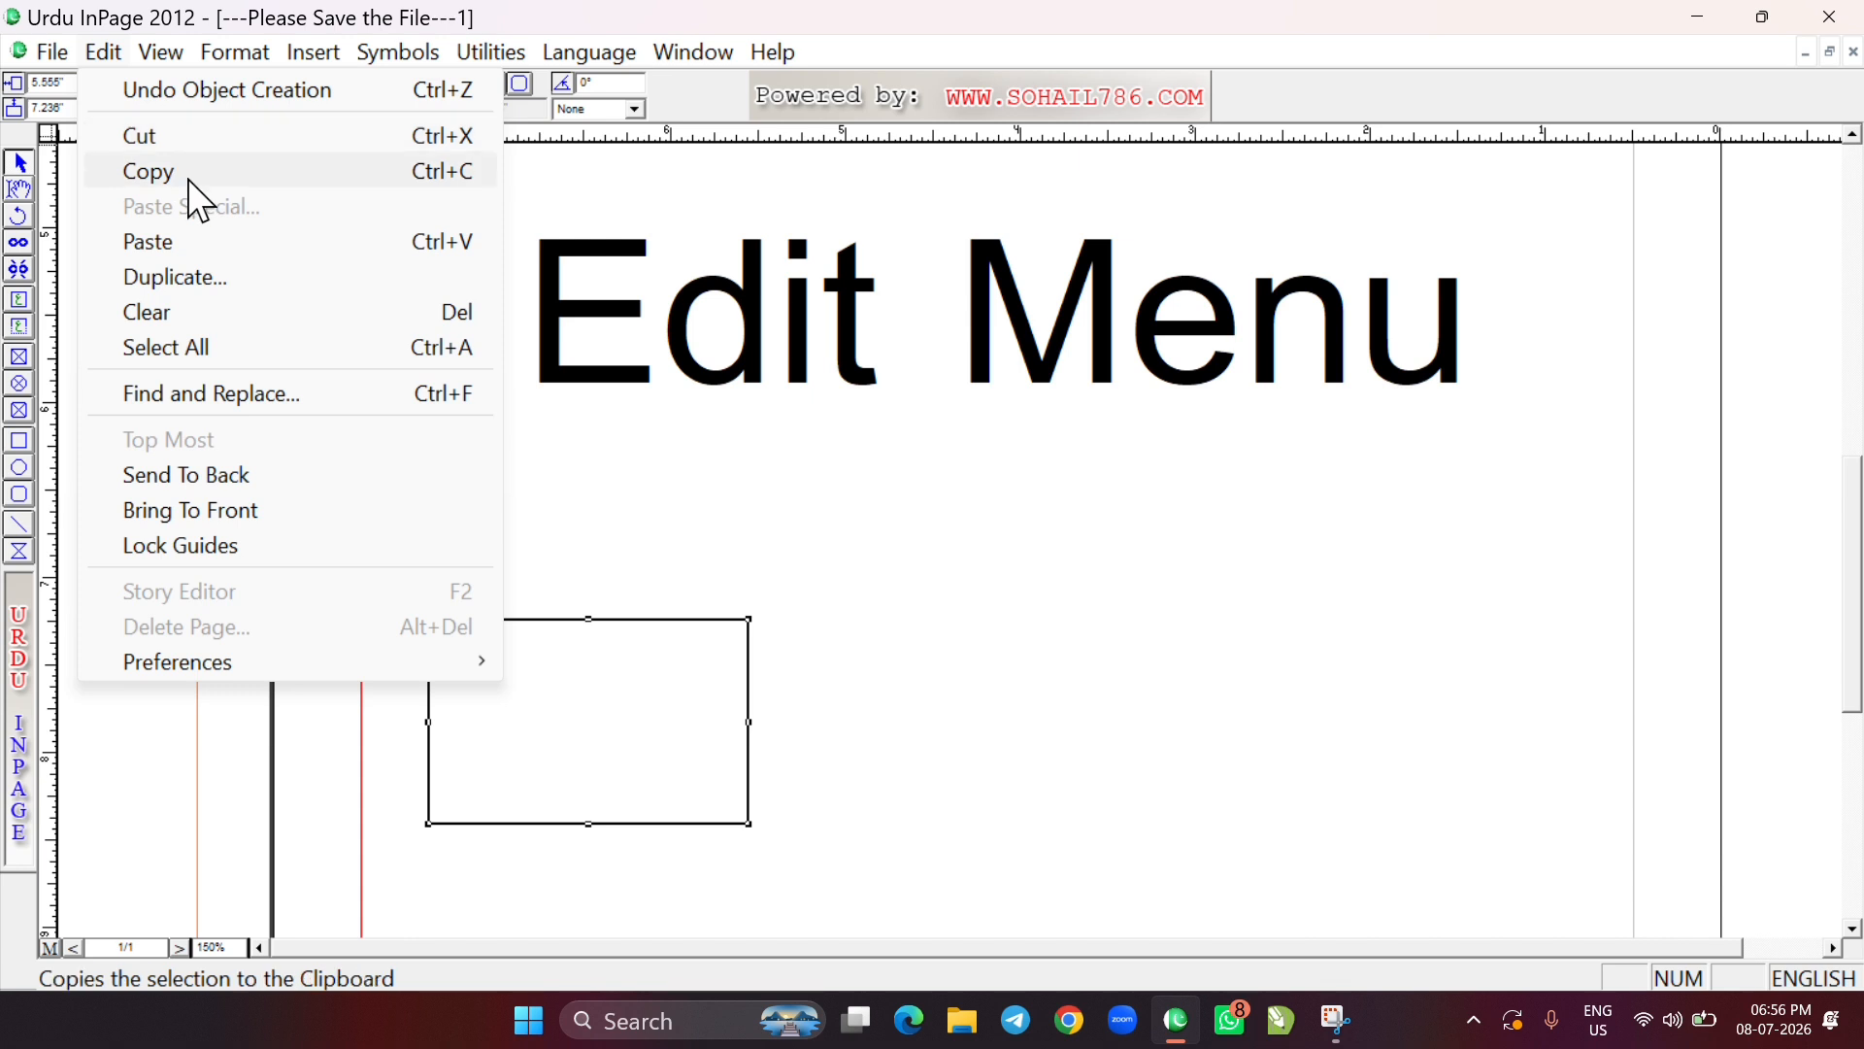
{"action": "left_click", "coordinate": [632, 661]}
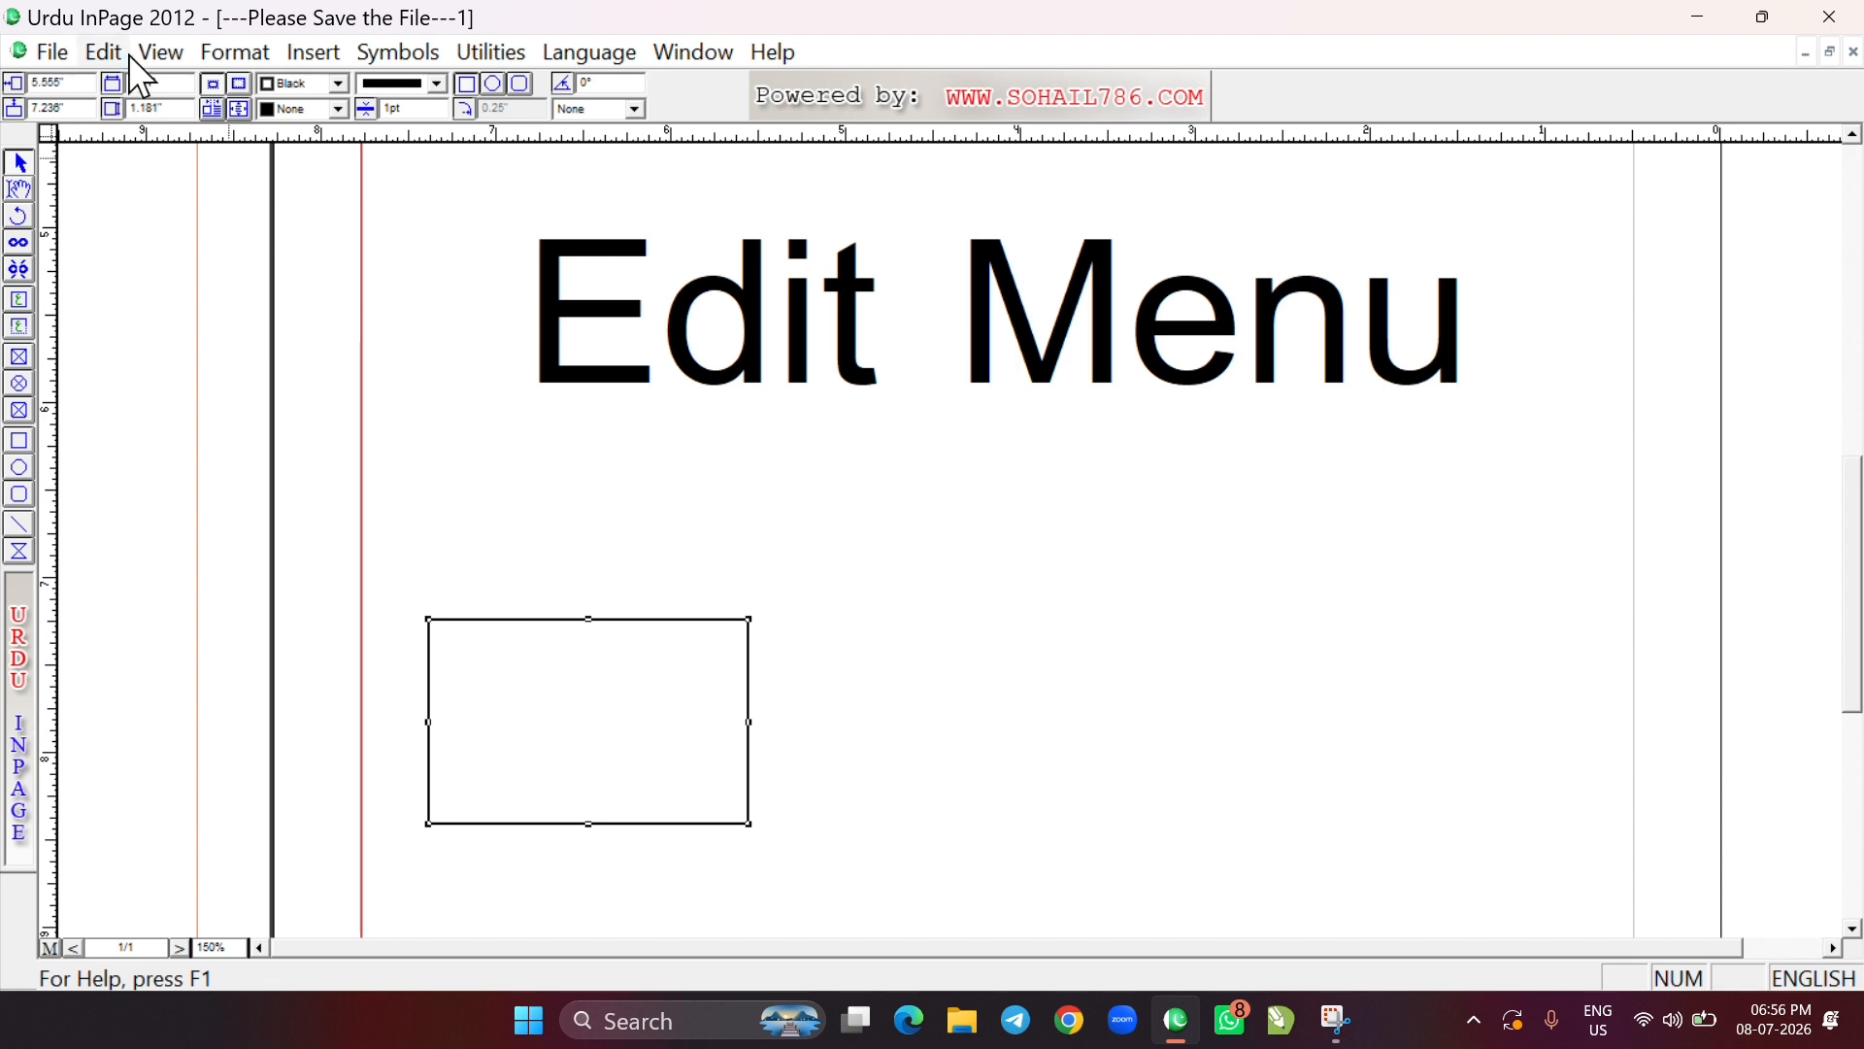
{"action": "left_click", "coordinate": [1179, 678]}
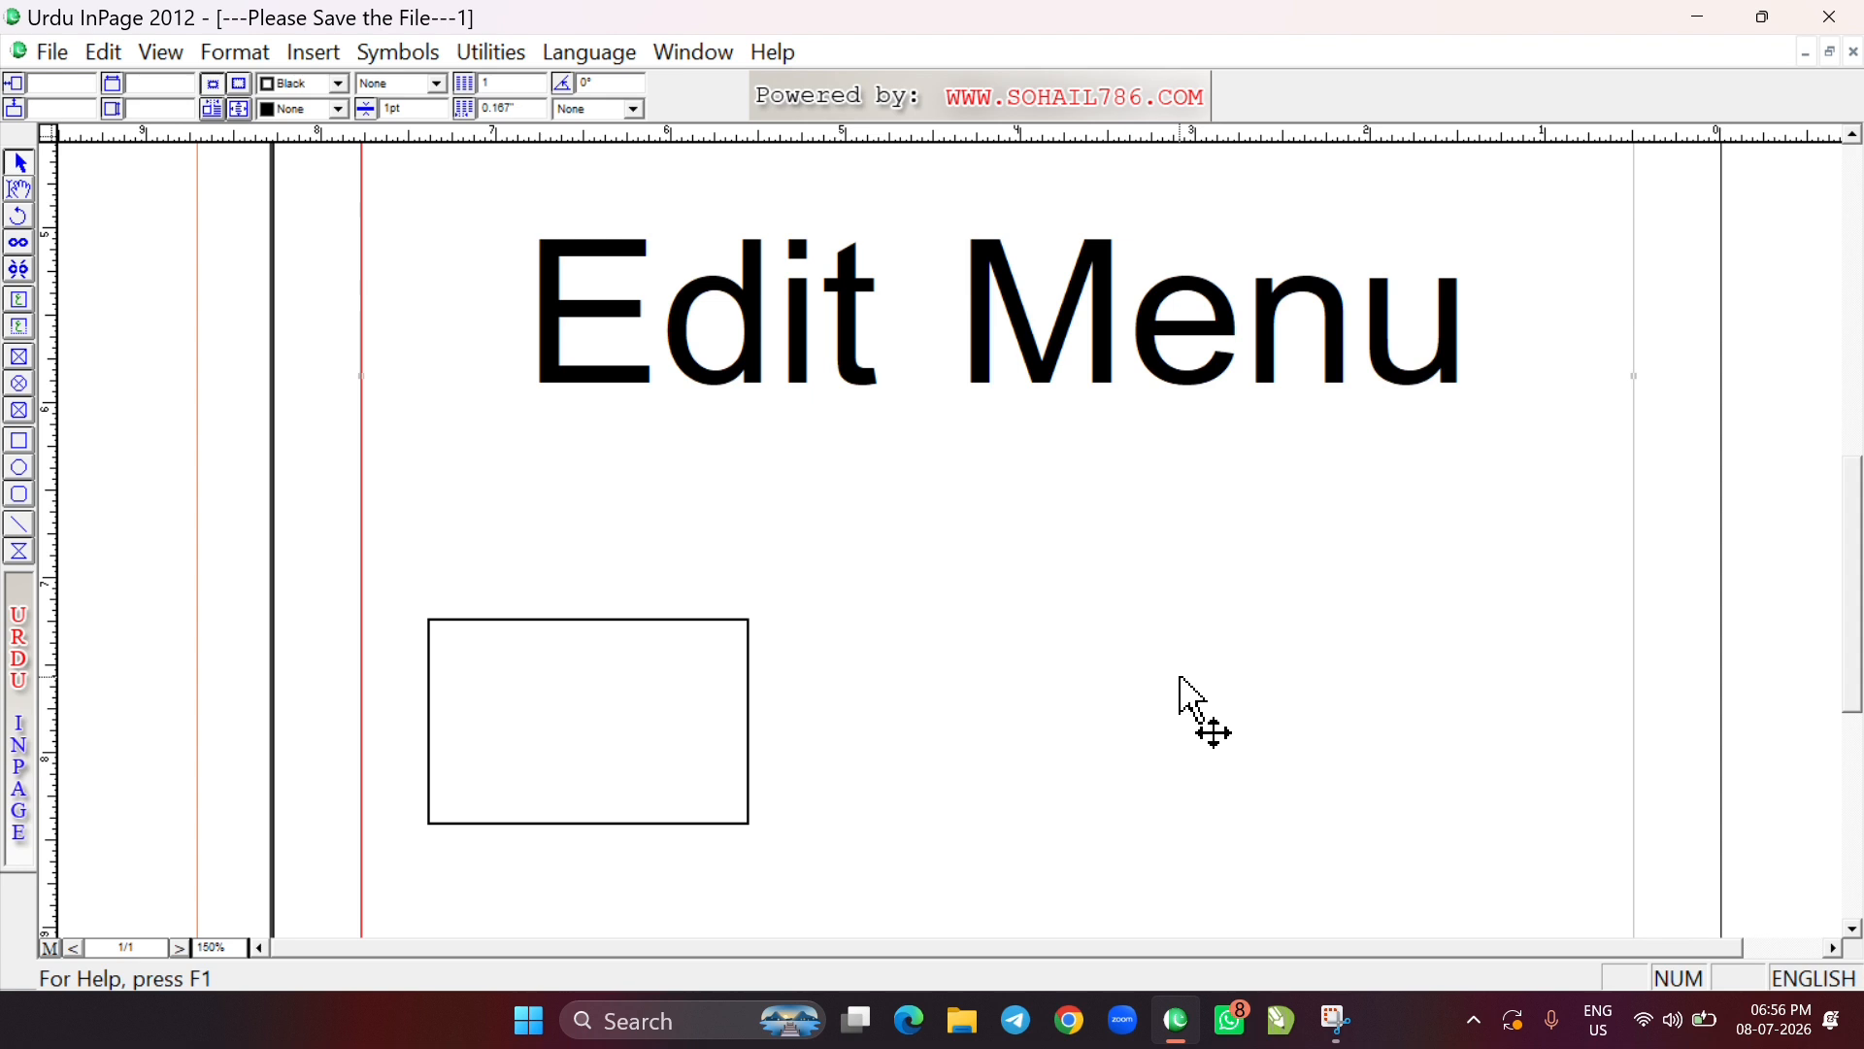
{"action": "left_click", "coordinate": [104, 56]}
{"action": "left_click", "coordinate": [198, 241]}
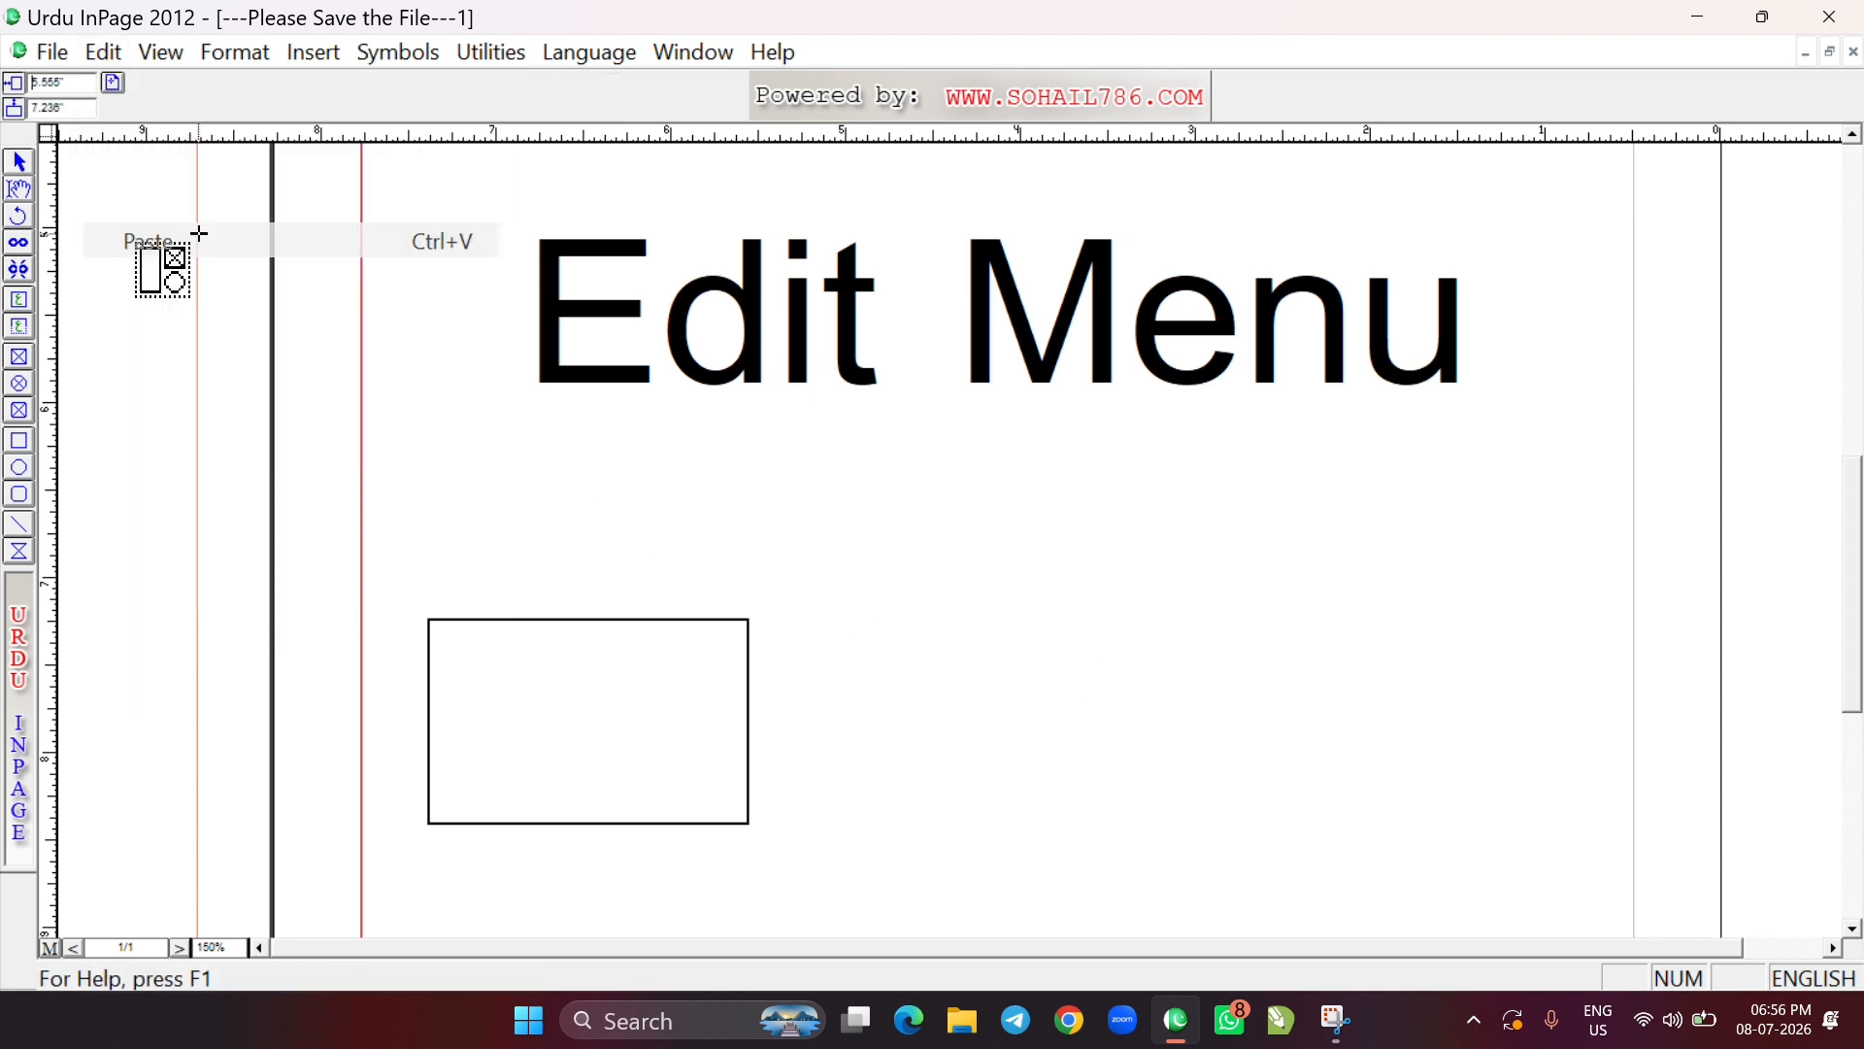
{"action": "left_click", "coordinate": [1152, 625]}
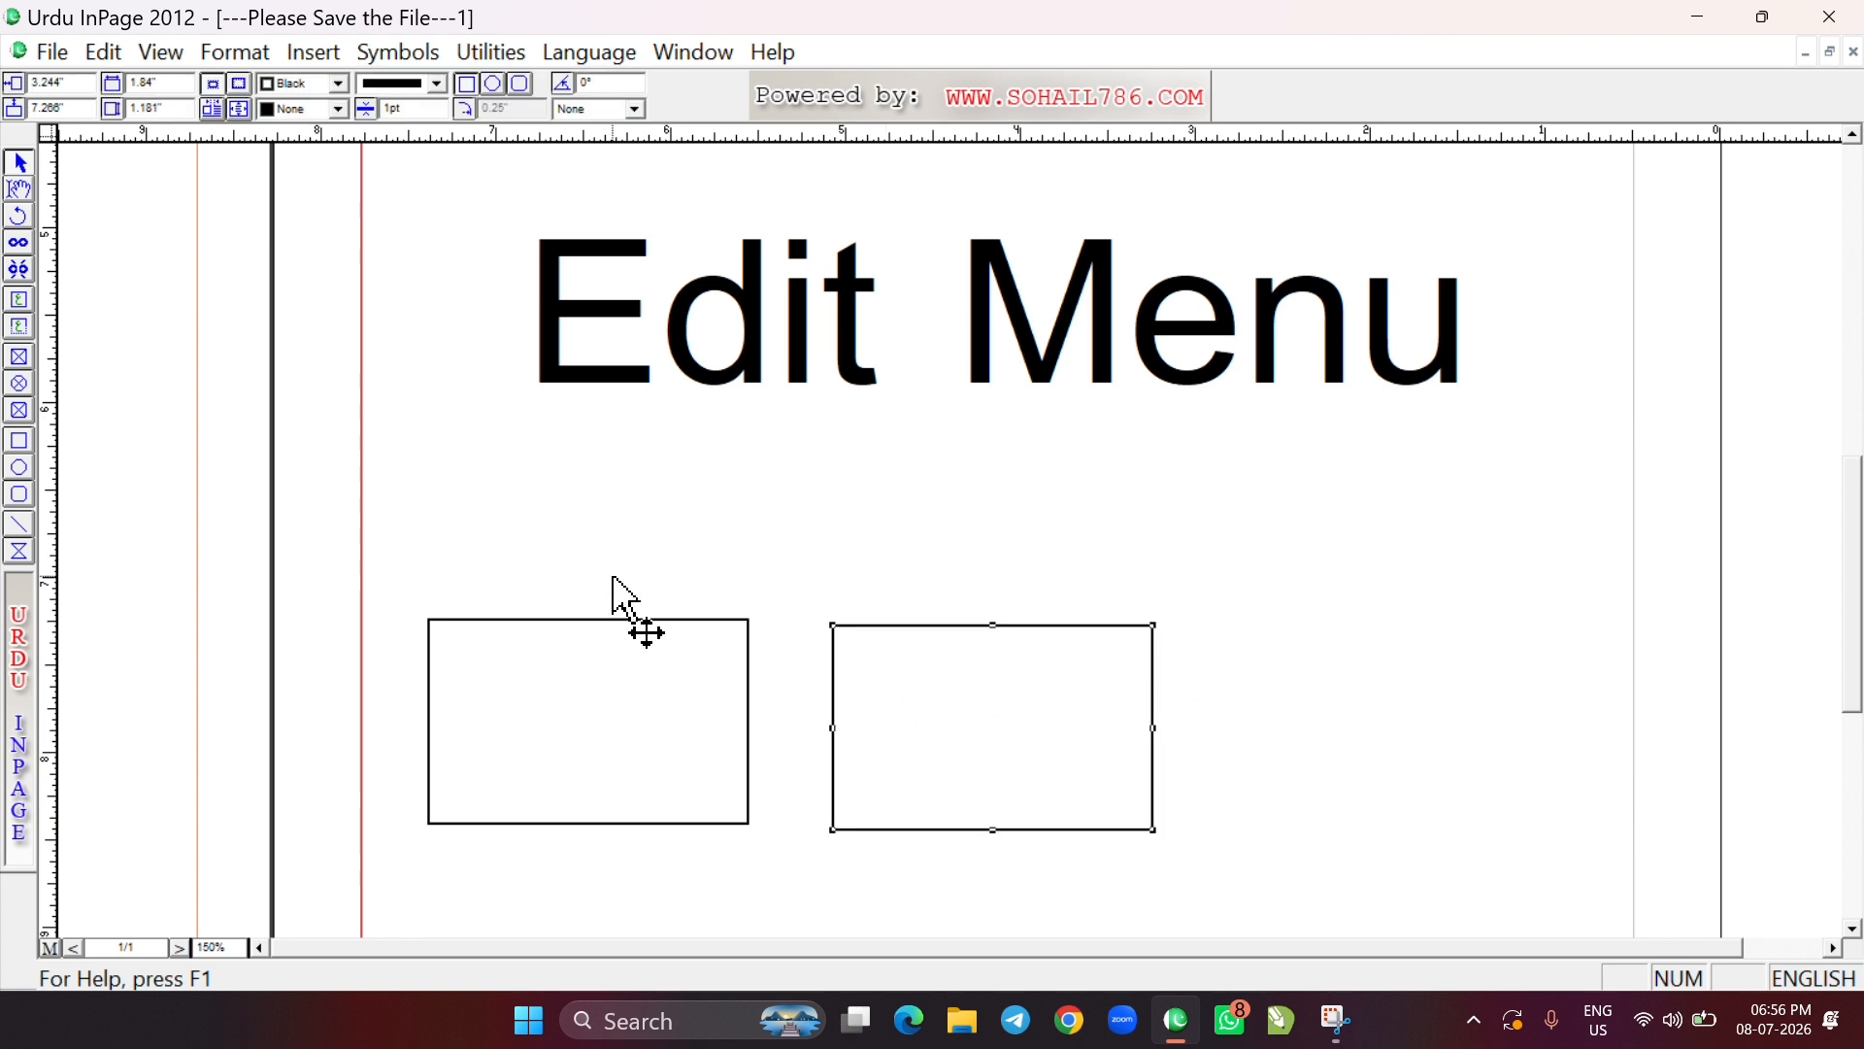
Delete the left one of the two rectangles
{"action": "left_click", "coordinate": [105, 52]}
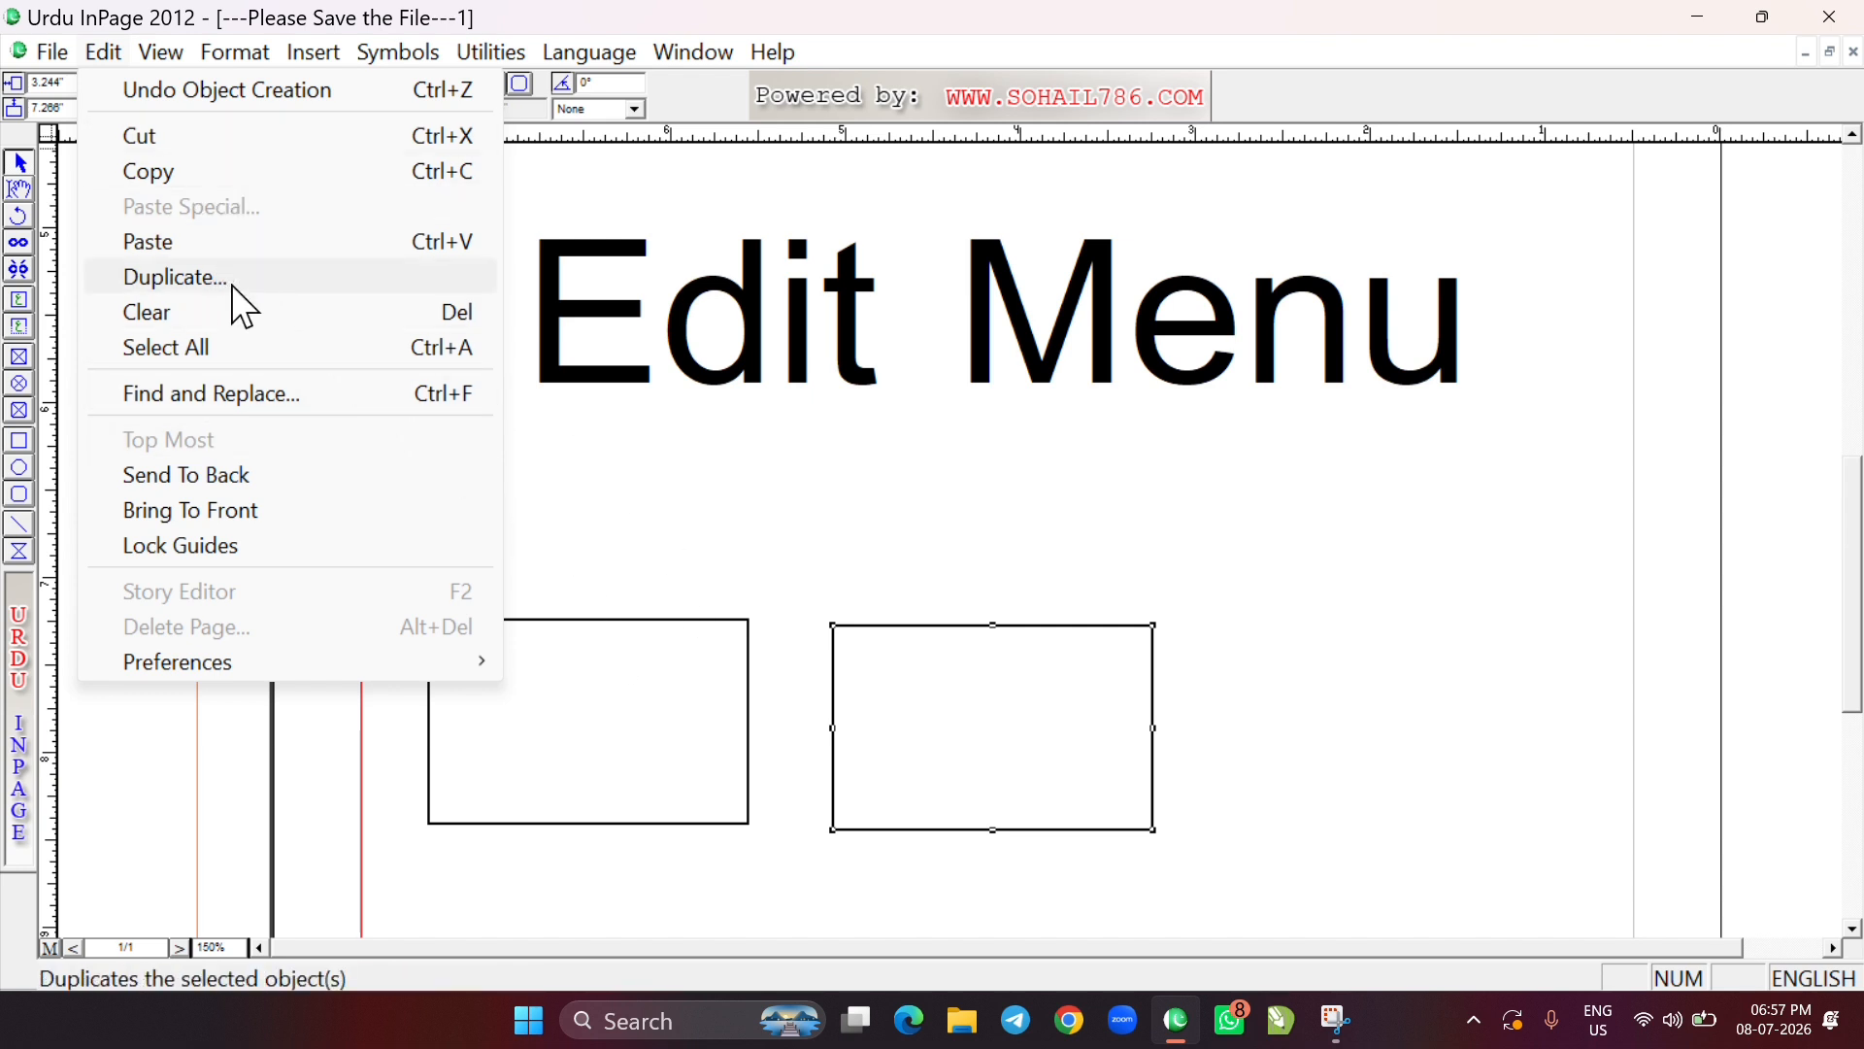
{"action": "left_click", "coordinate": [753, 679]}
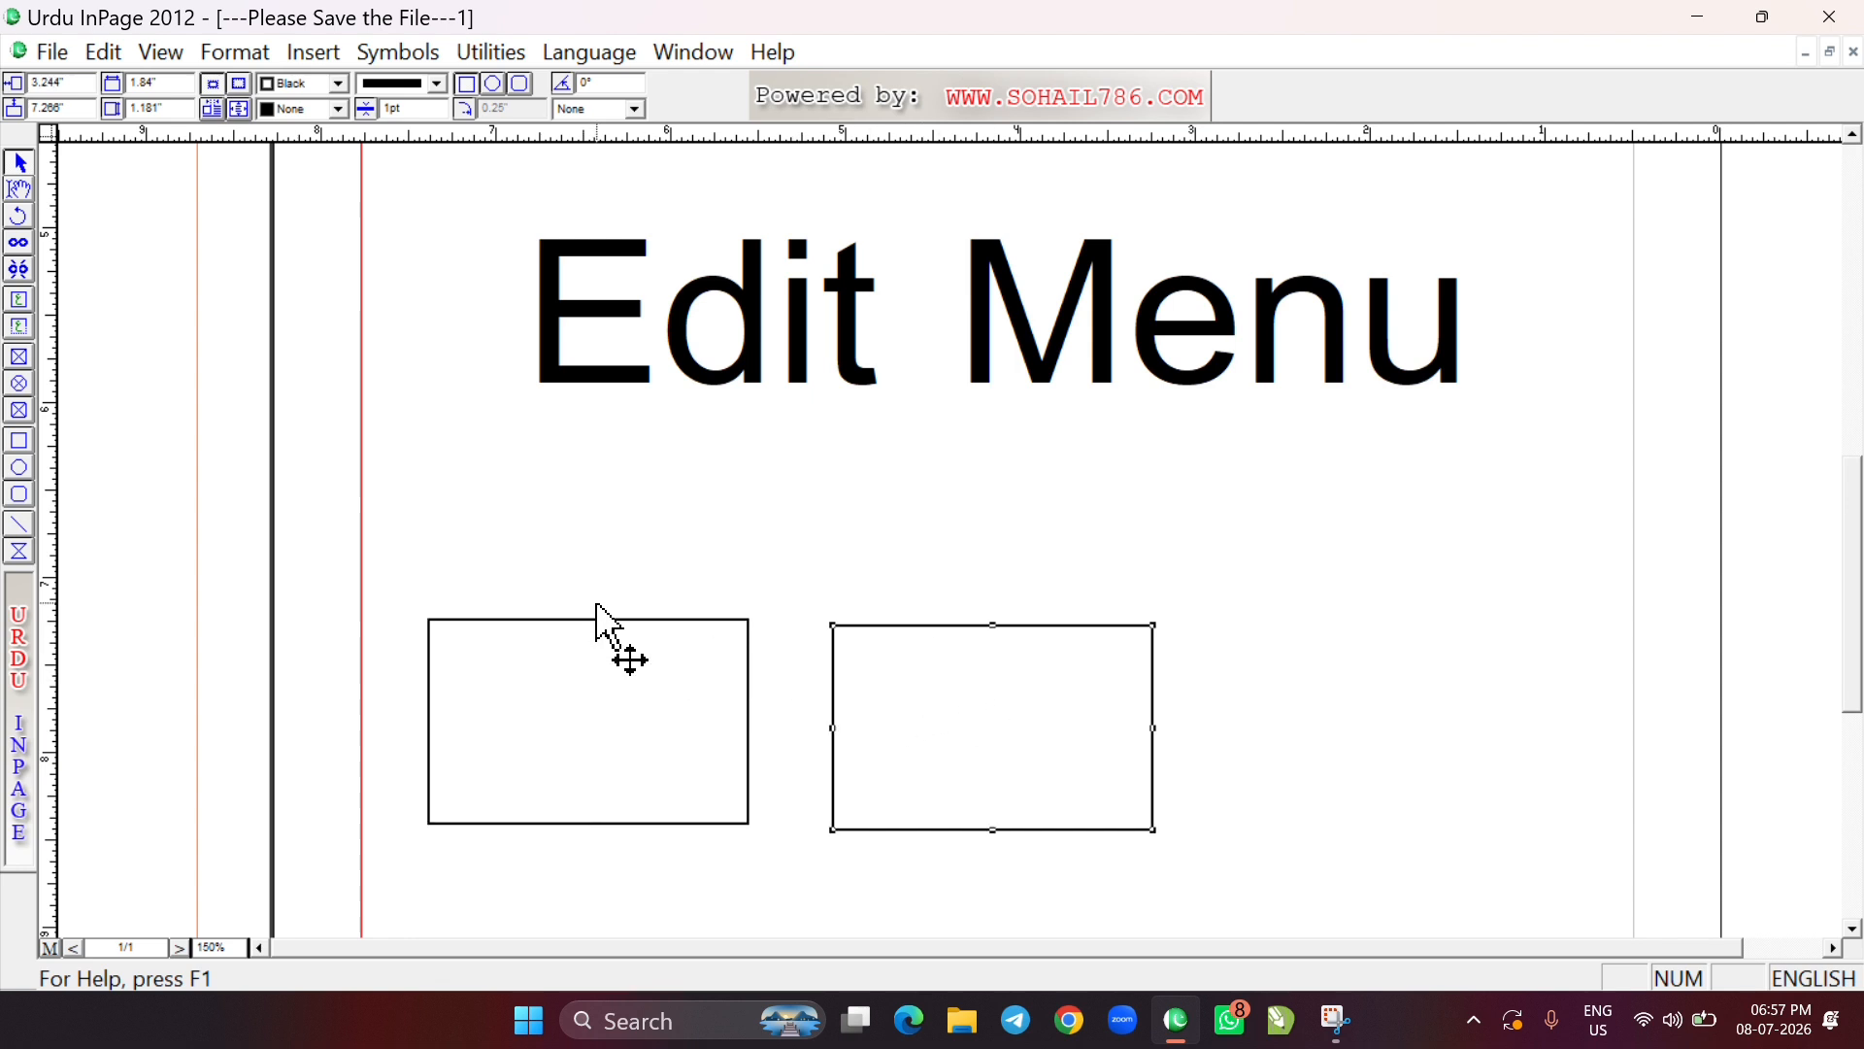
{"action": "left_click", "coordinate": [613, 635]}
{"action": "left_click", "coordinate": [613, 631]}
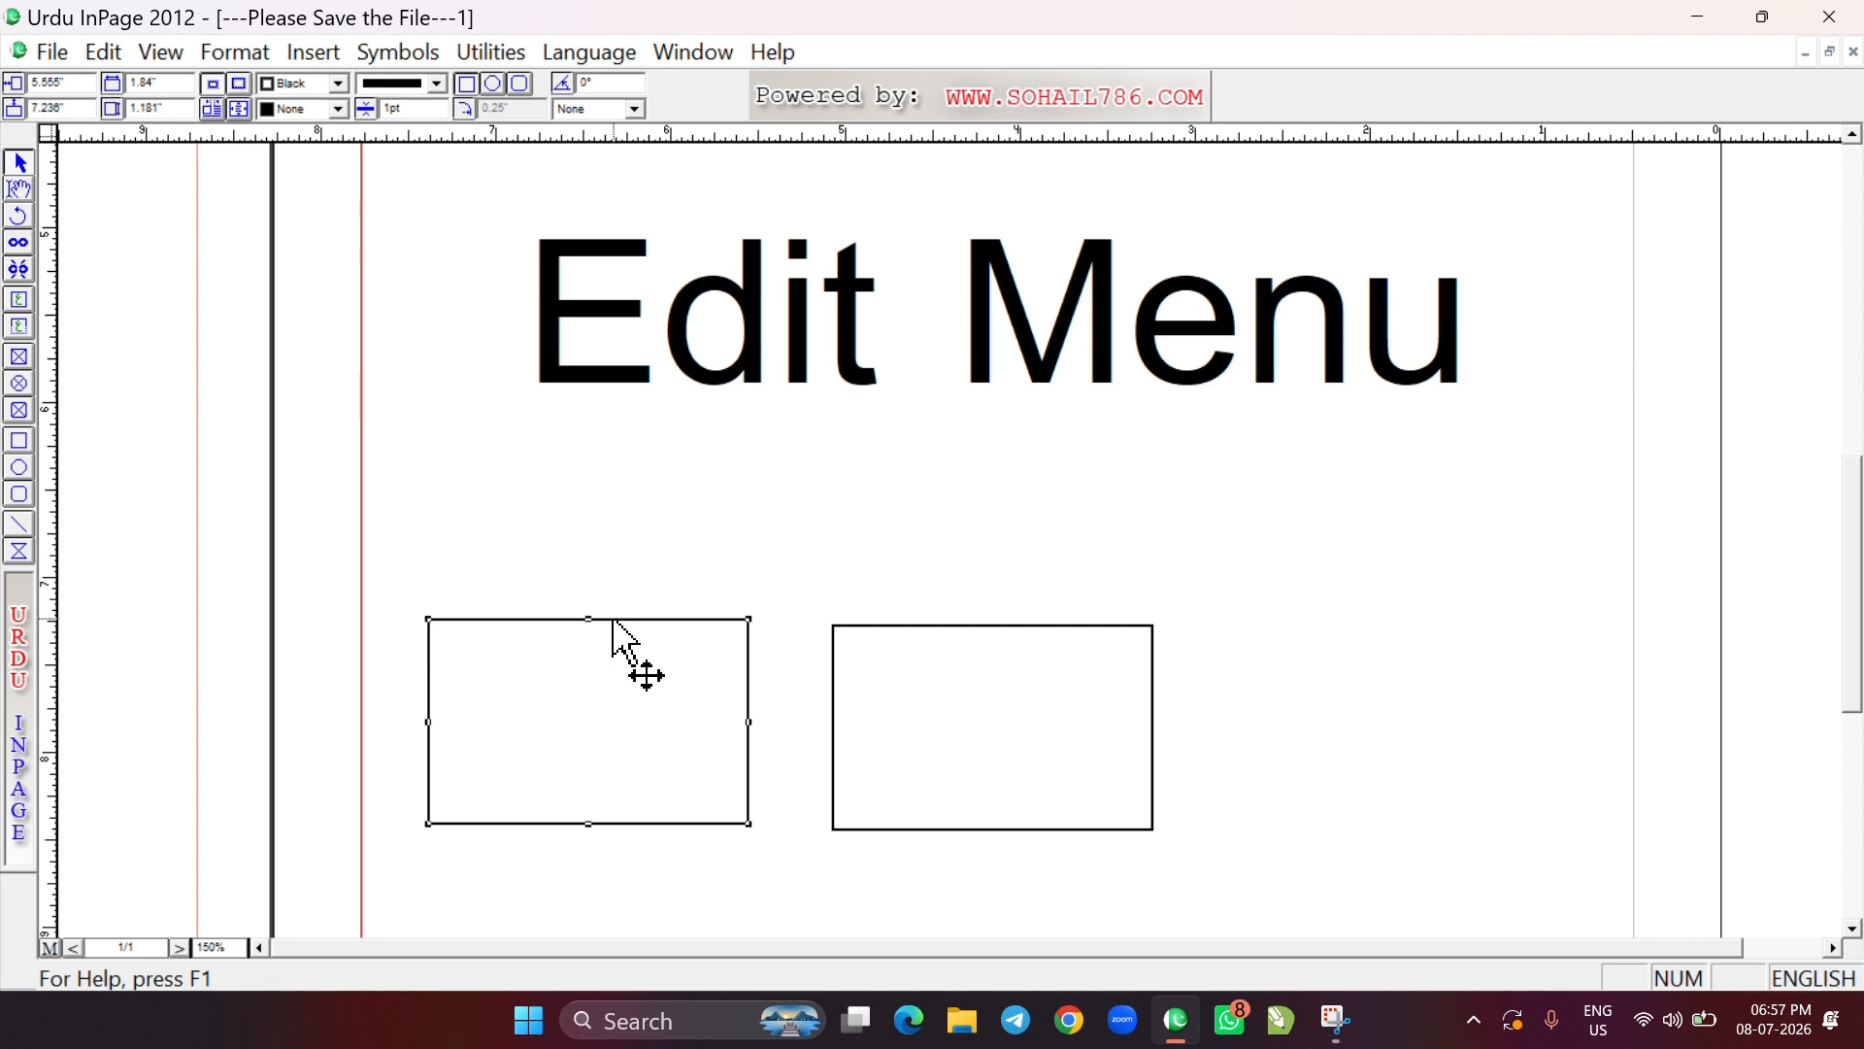
{"action": "key", "text": "Delete"}
Duplicate the remaining rectangle into a grid of 6 rows and 3 columns with 0.5-inch row and column spacing
{"action": "left_click", "coordinate": [1023, 626]}
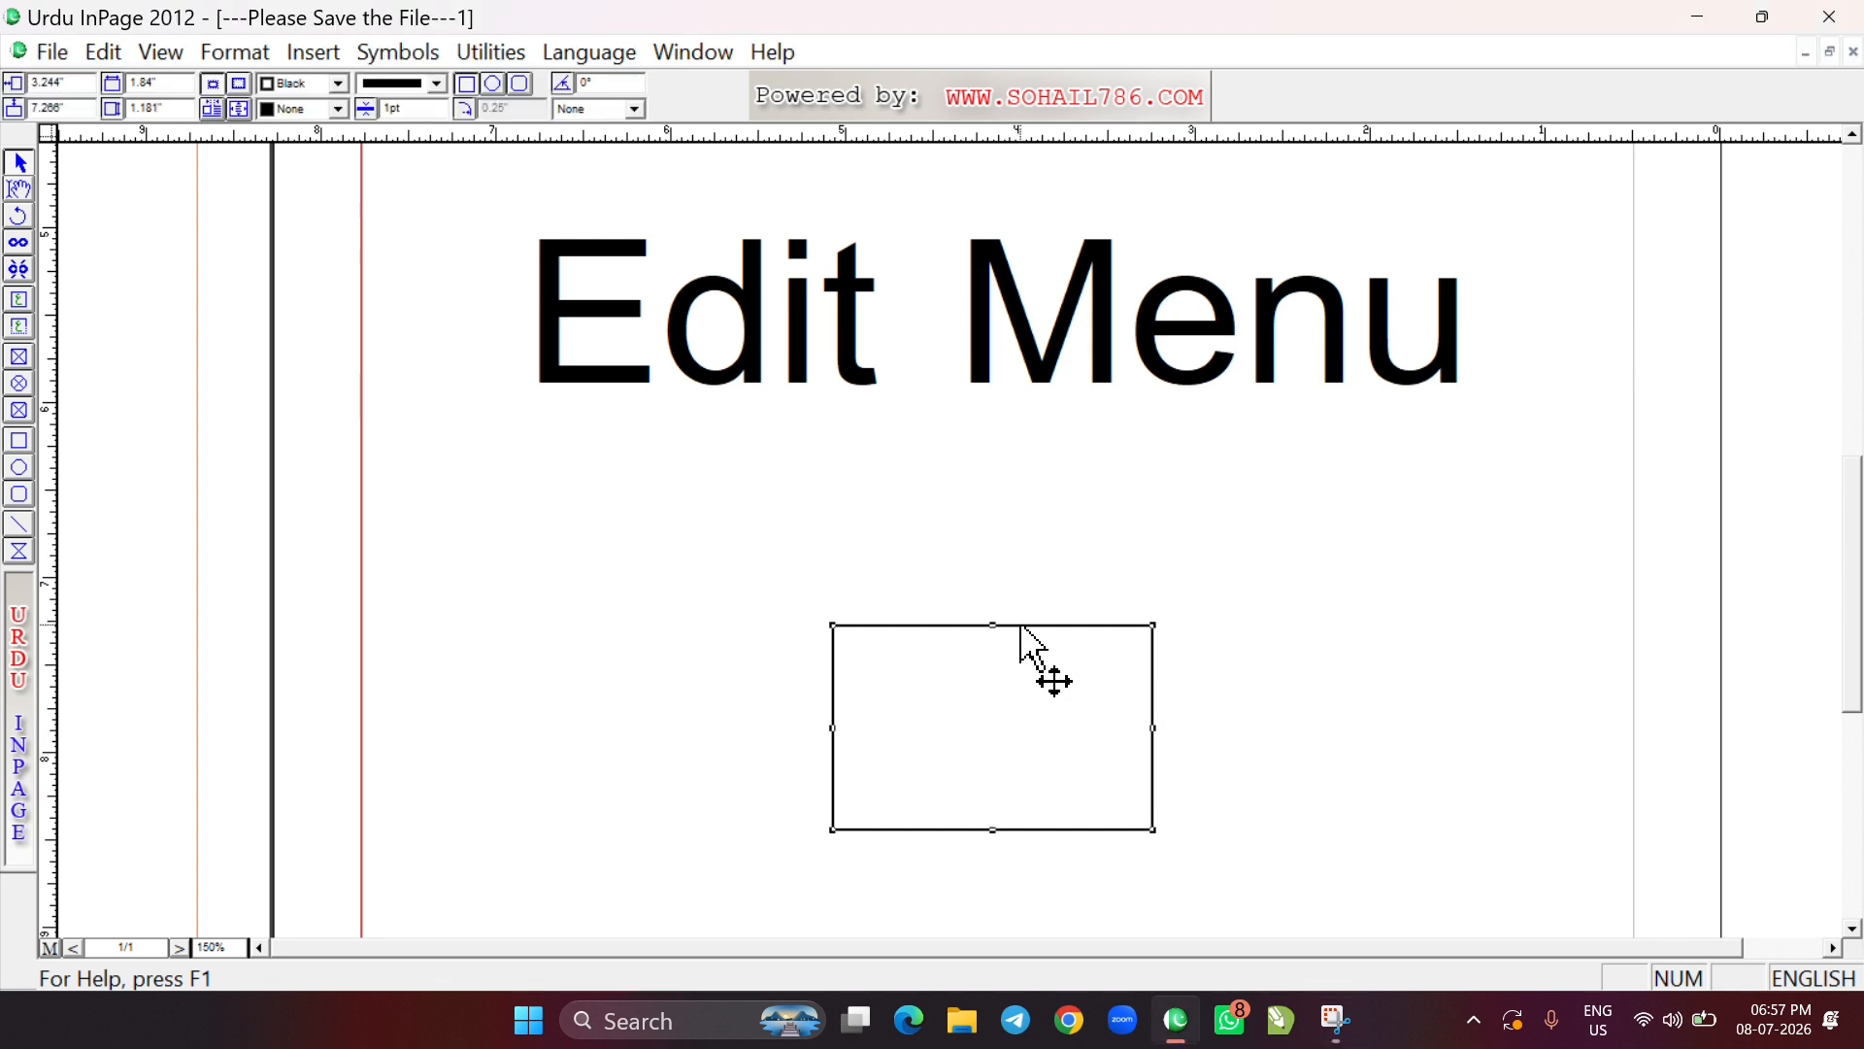
{"action": "left_click", "coordinate": [102, 53]}
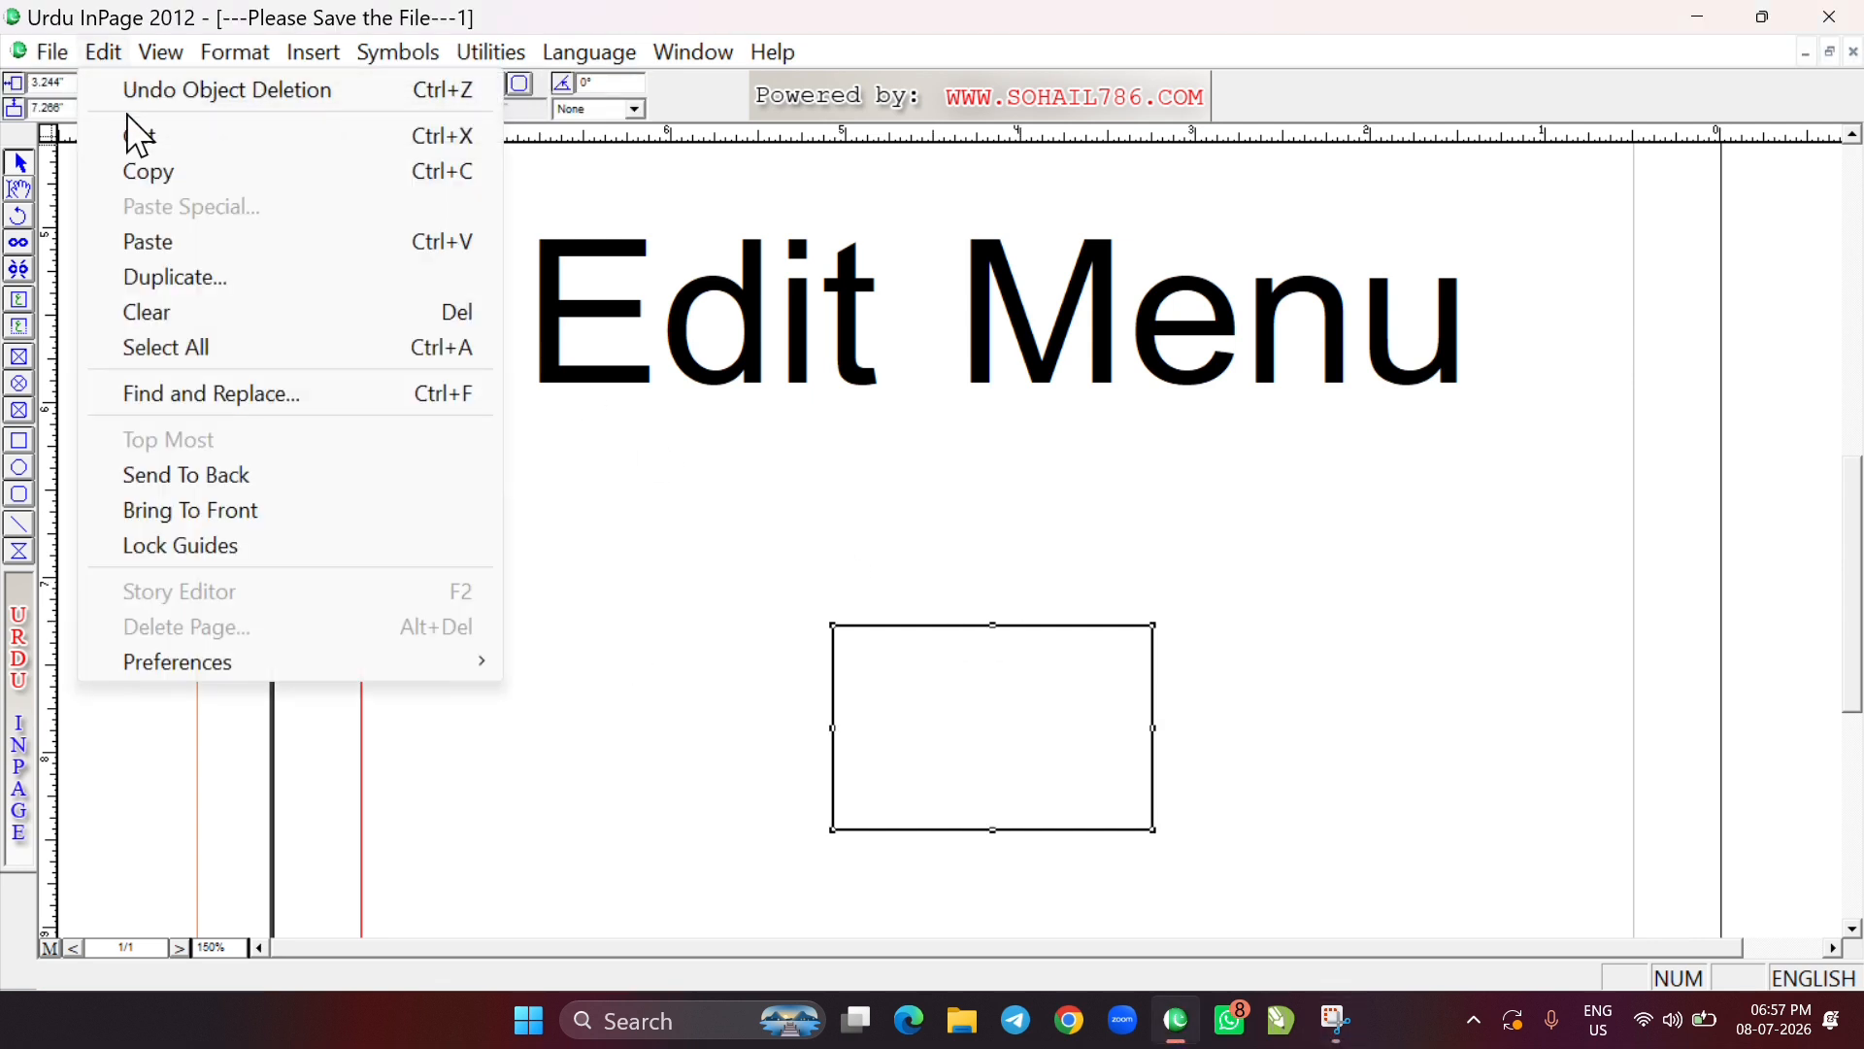
{"action": "left_click", "coordinate": [180, 278]}
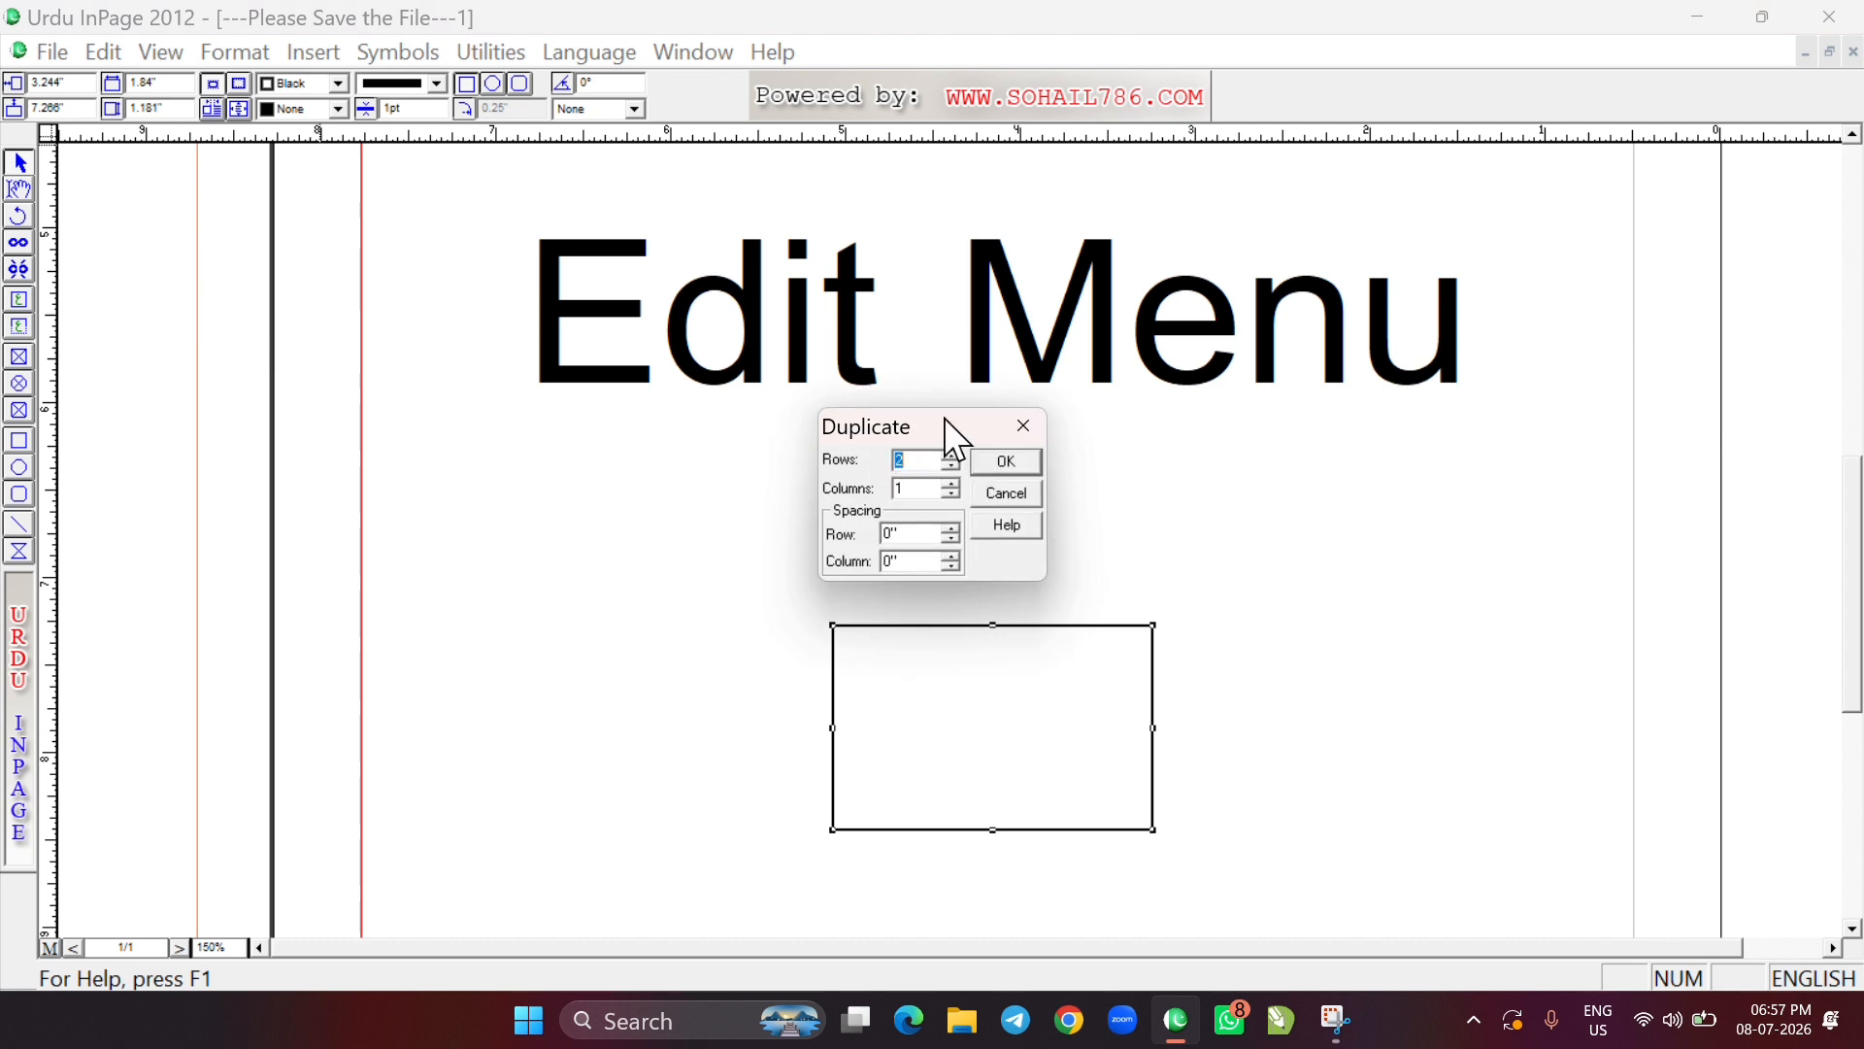
{"action": "left_click_drag", "start_coordinate": [944, 418], "coordinate": [404, 299]}
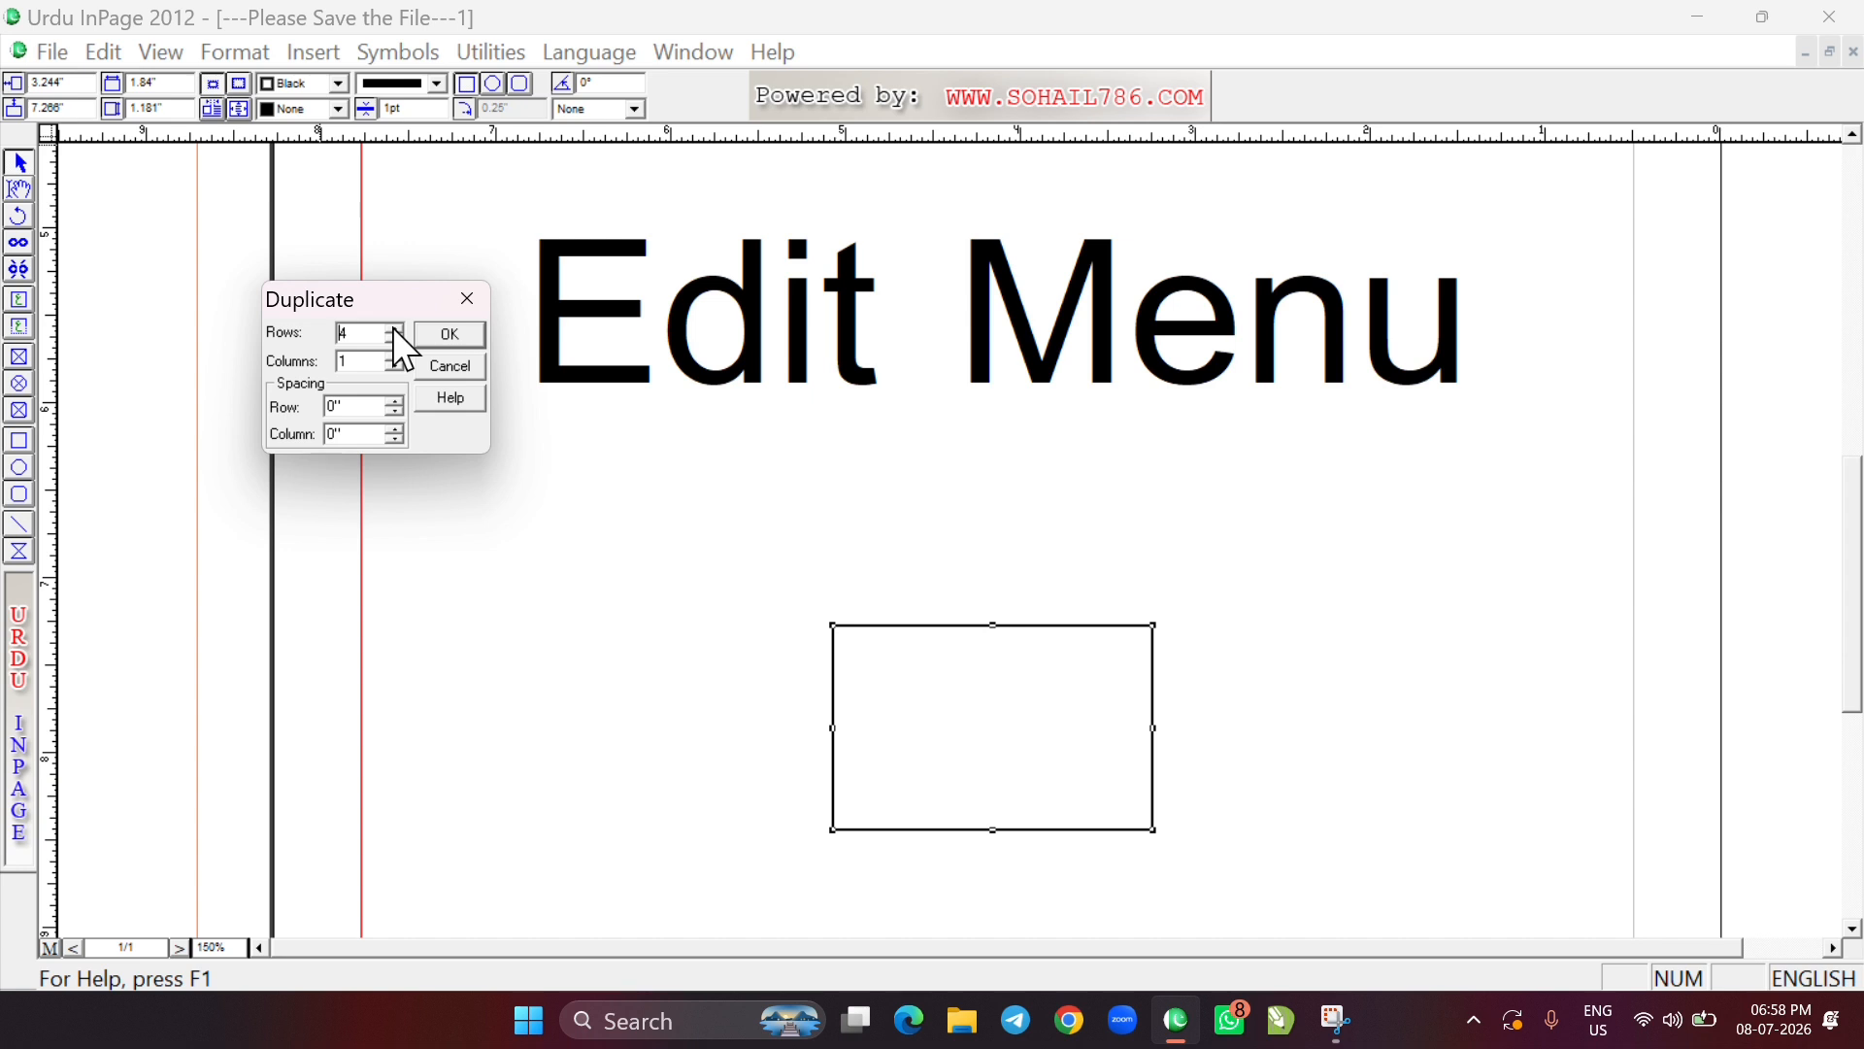
{"action": "left_click", "coordinate": [394, 328]}
{"action": "key", "text": "BackSpace"}
{"action": "key", "text": "BackSpace"}
{"action": "type", "text": ".5"}
{"action": "left_click", "coordinate": [449, 336]}
Move the whole grid of rectangles up and to the right so it fits inside the page margins
{"action": "key", "text": "ctrl+0"}
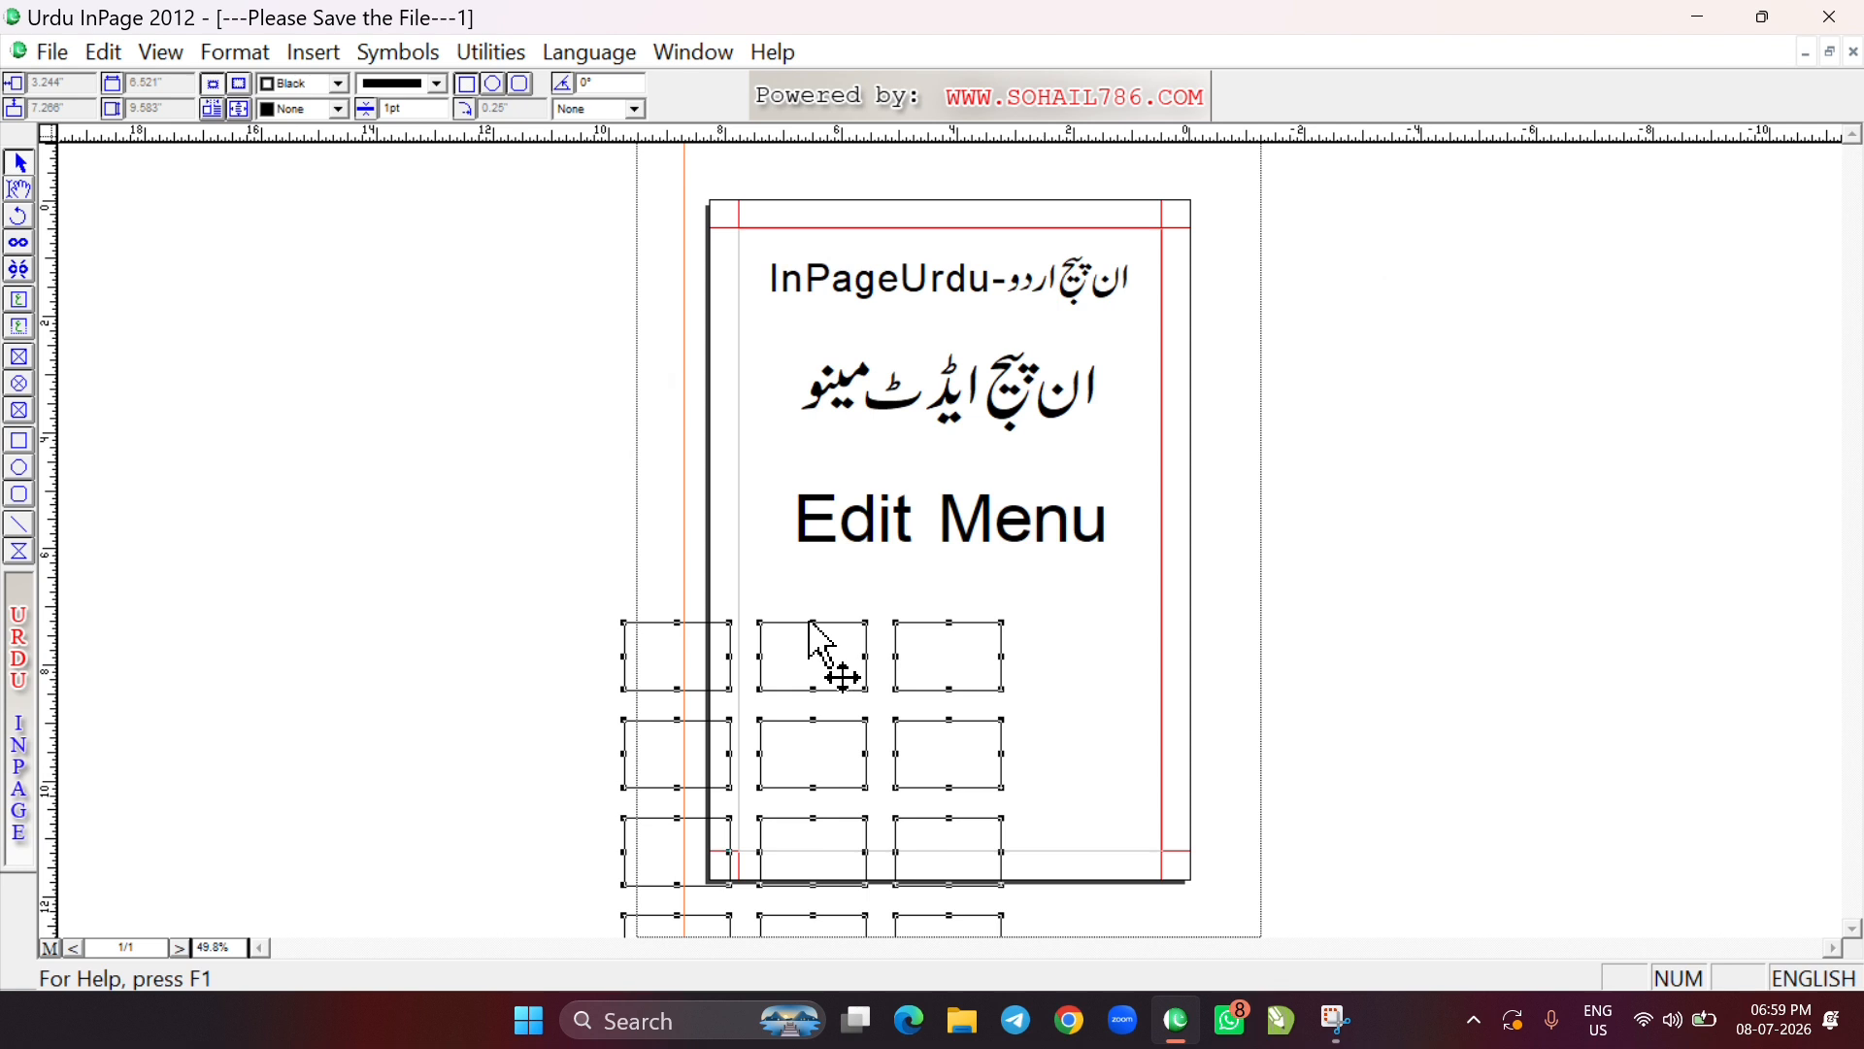
{"action": "left_click_drag", "start_coordinate": [806, 643], "coordinate": [949, 265]}
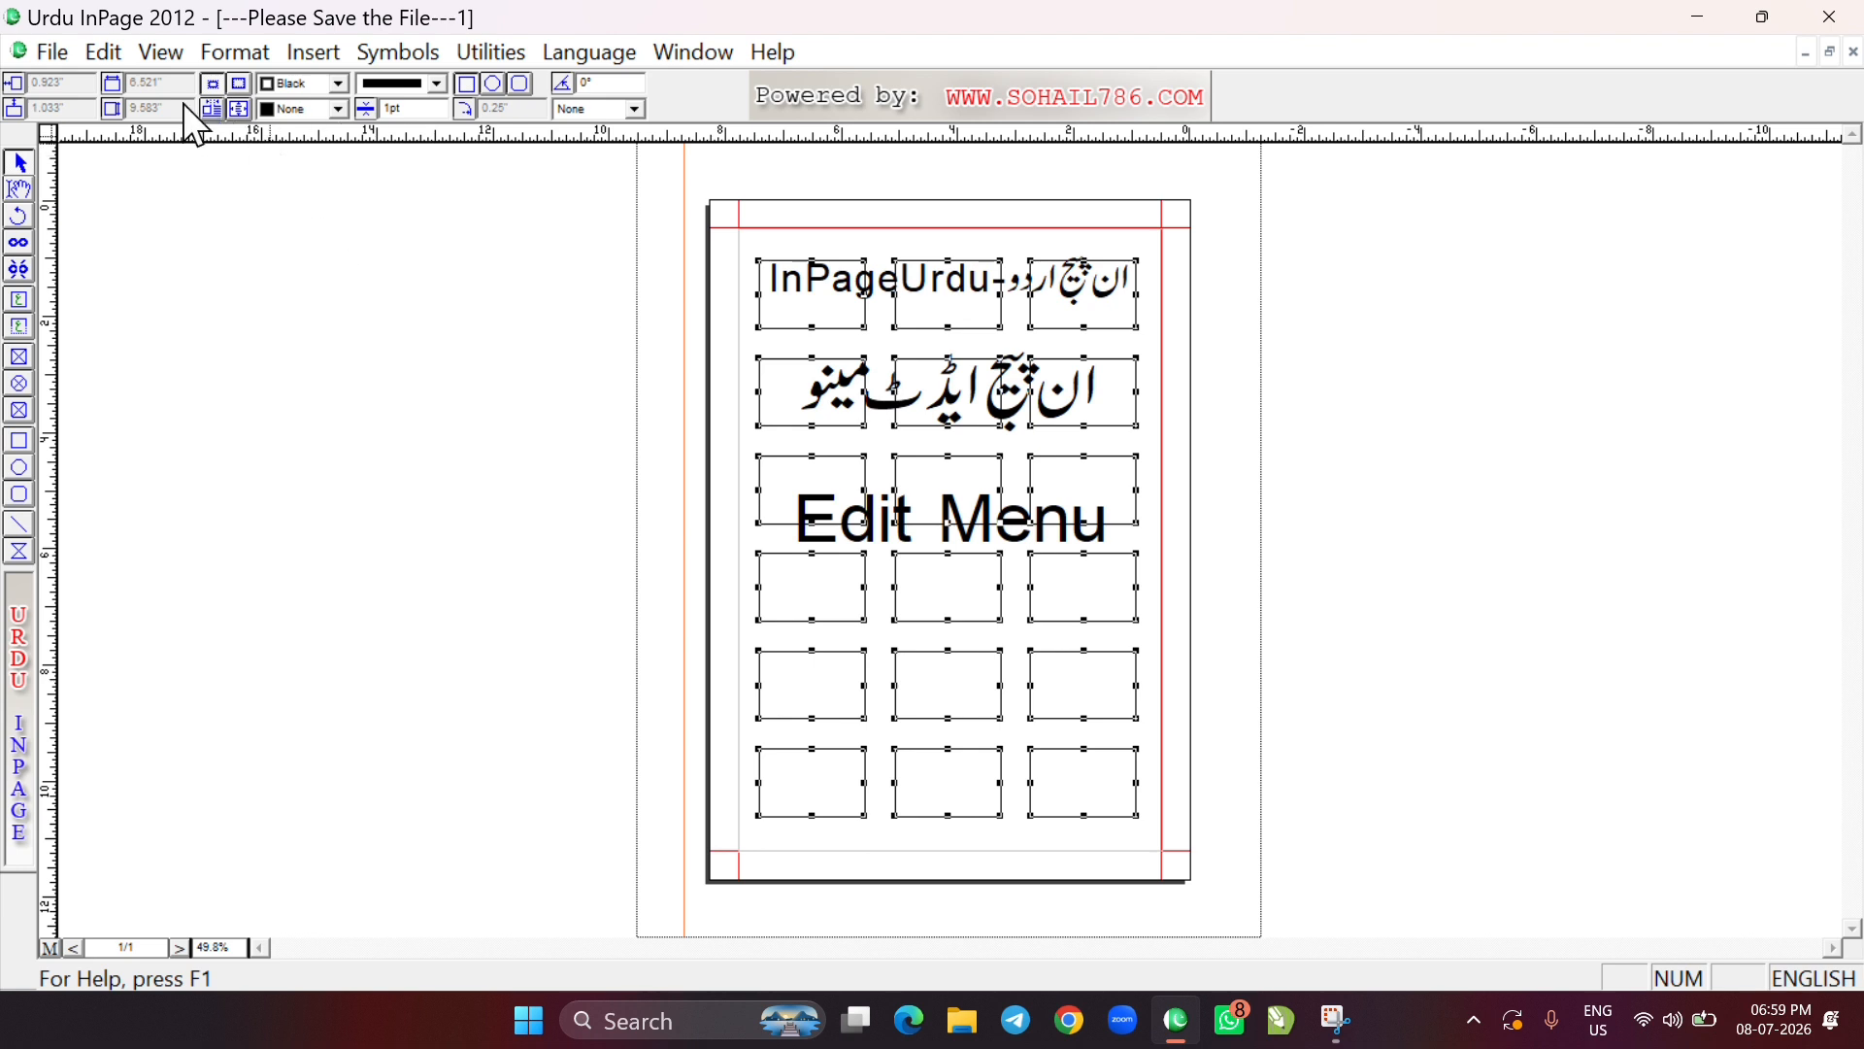
{"action": "left_click", "coordinate": [97, 49]}
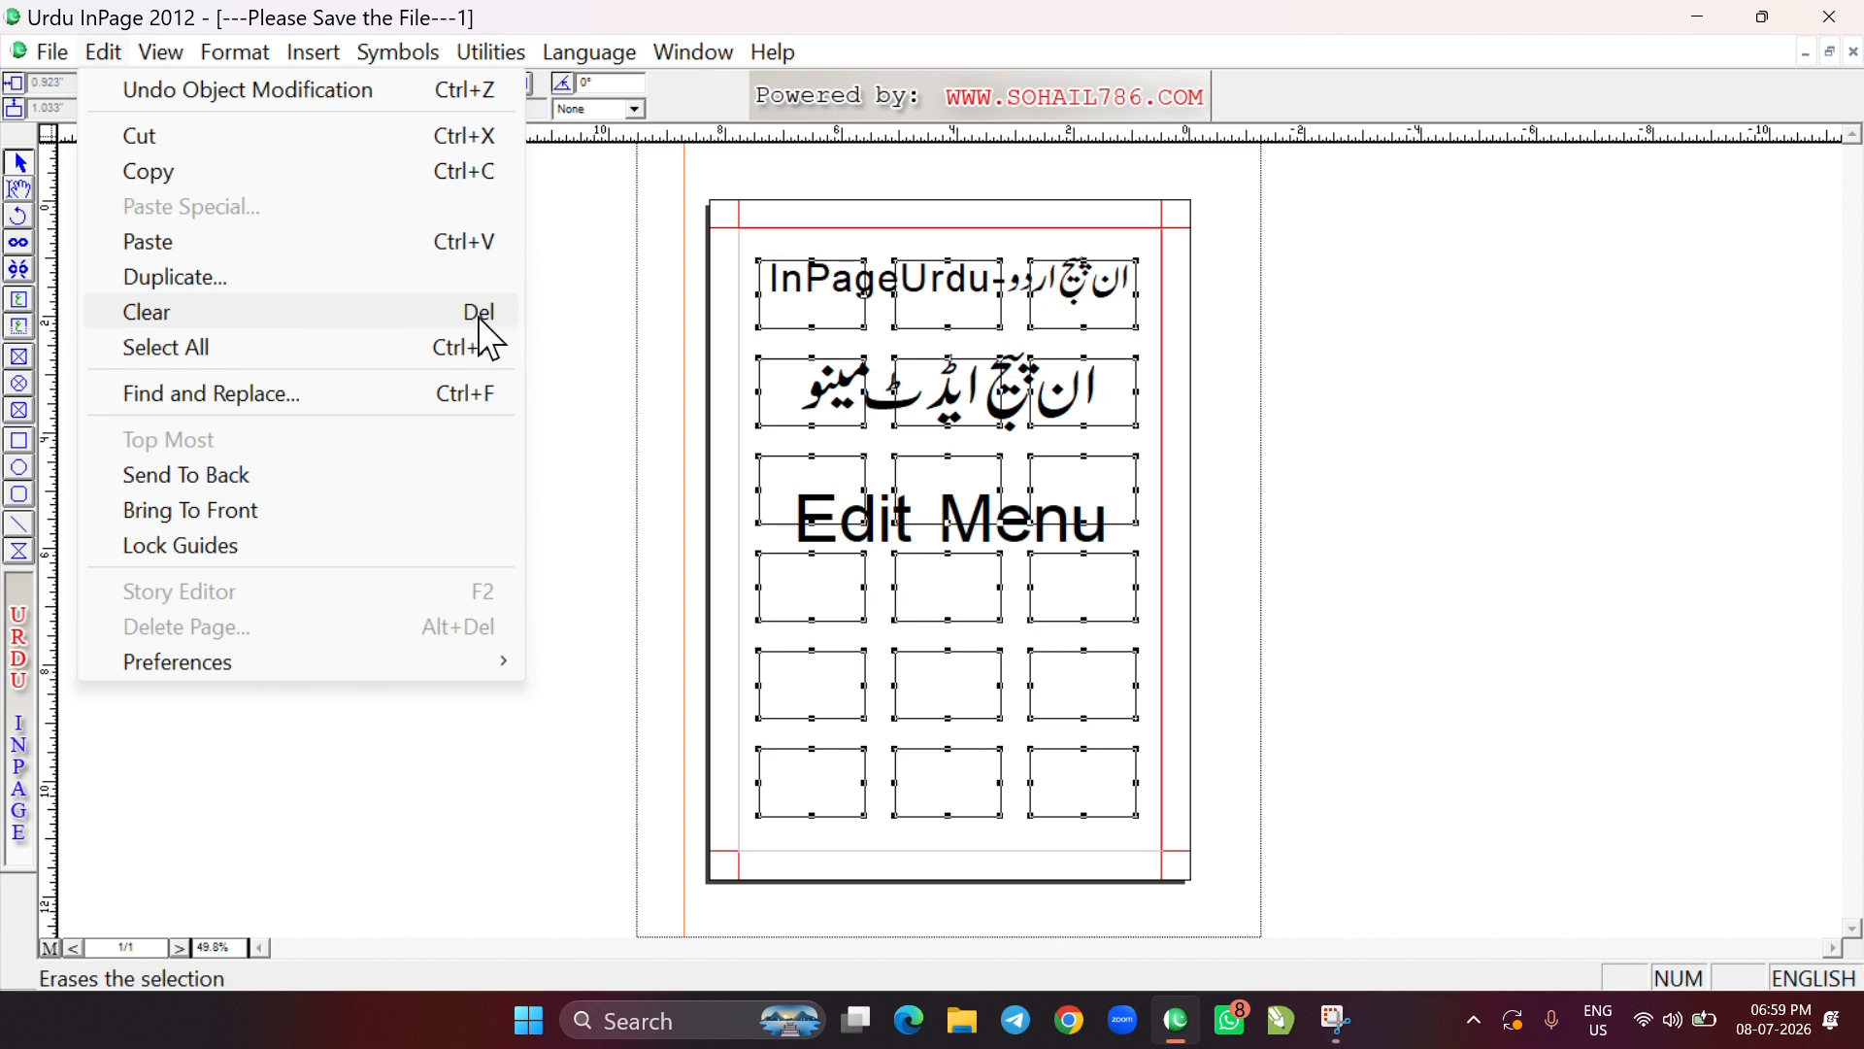
Clear the selected grid of rectangles from the page
{"action": "left_click", "coordinate": [194, 310]}
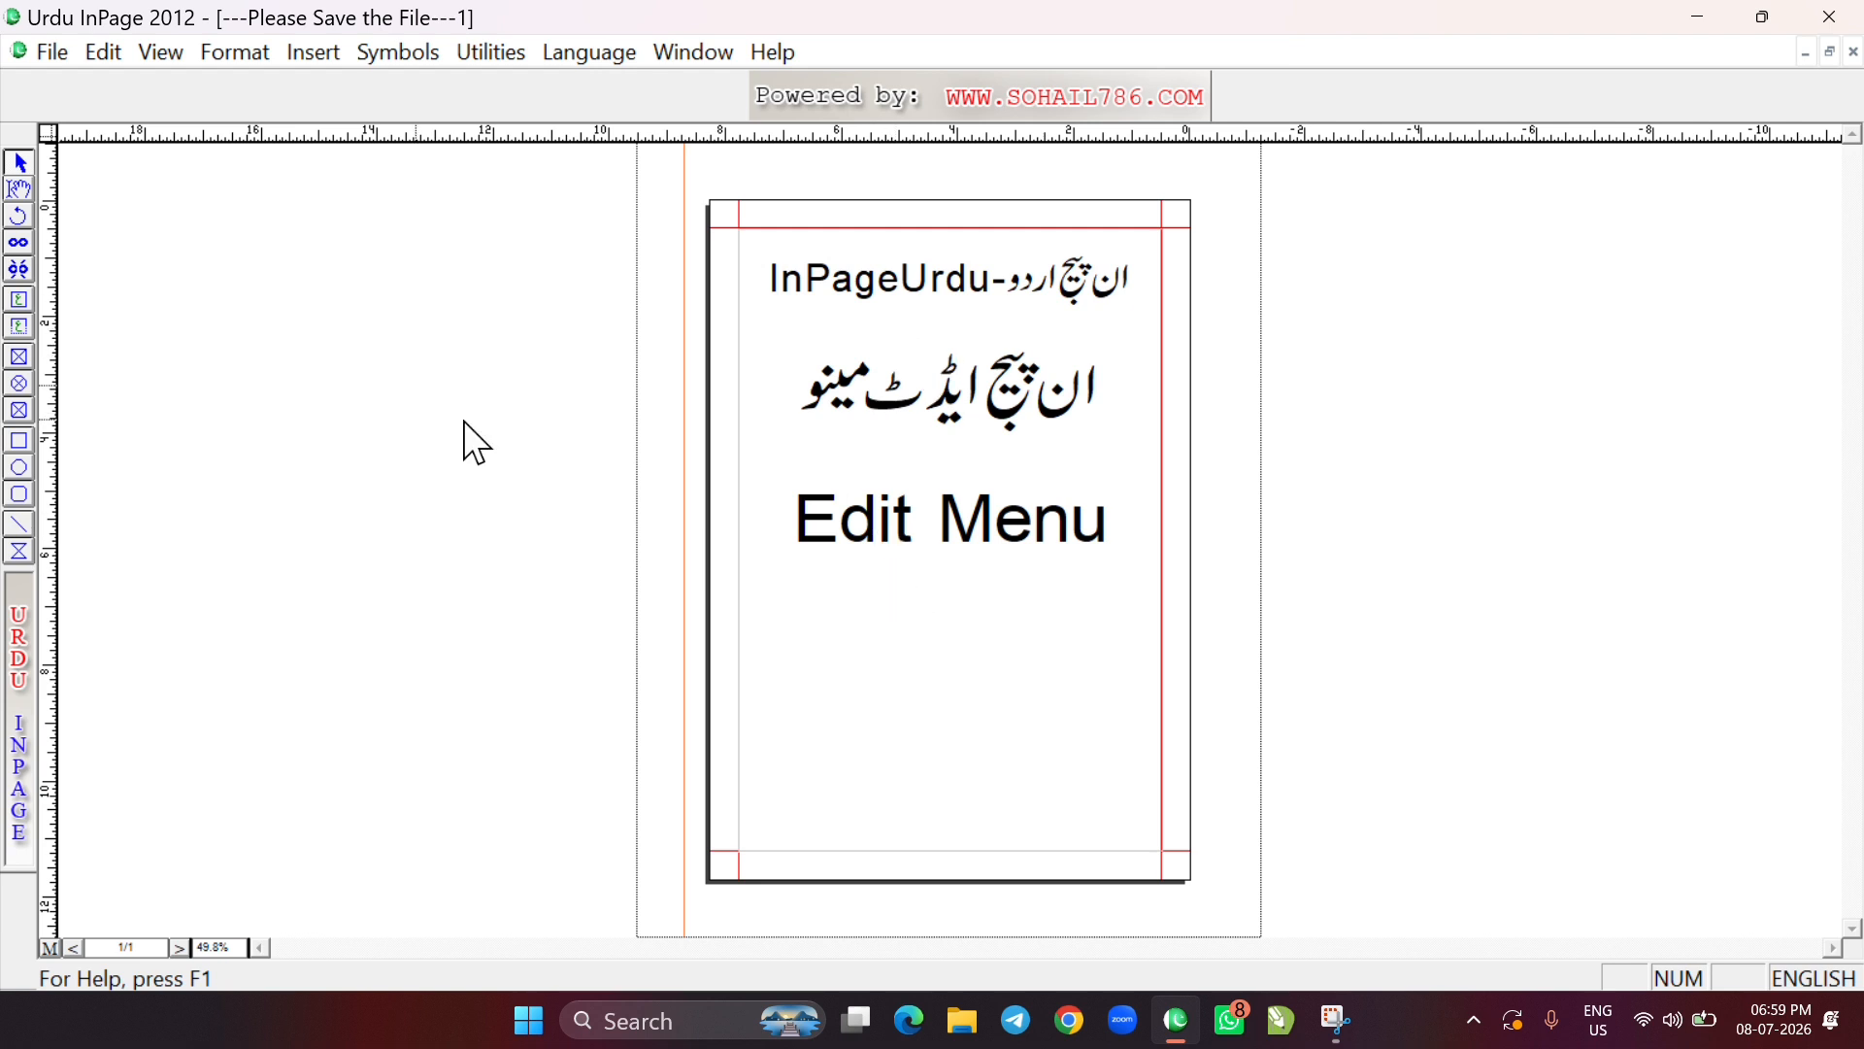
Select the "Edit Menu" line with the text tool, and after it the word مینو in the Urdu heading
{"action": "left_click", "coordinate": [105, 53]}
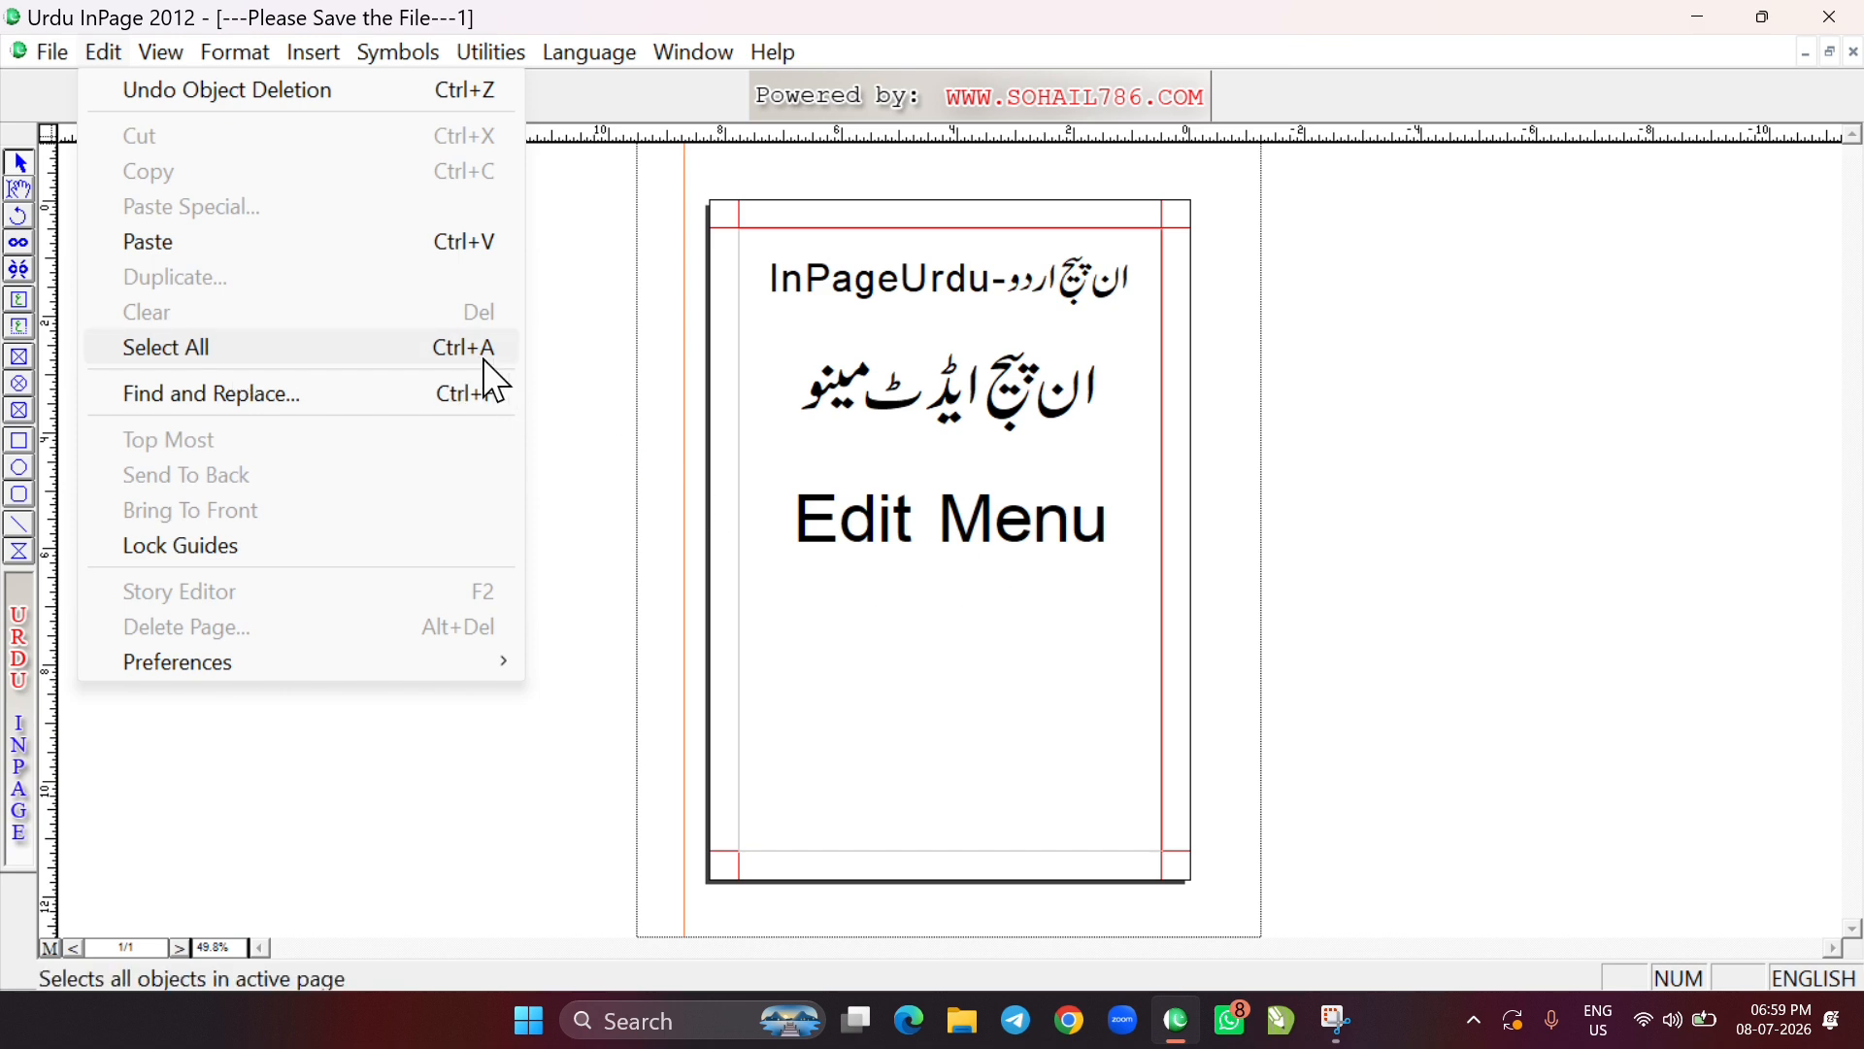
{"action": "left_click", "coordinate": [845, 533]}
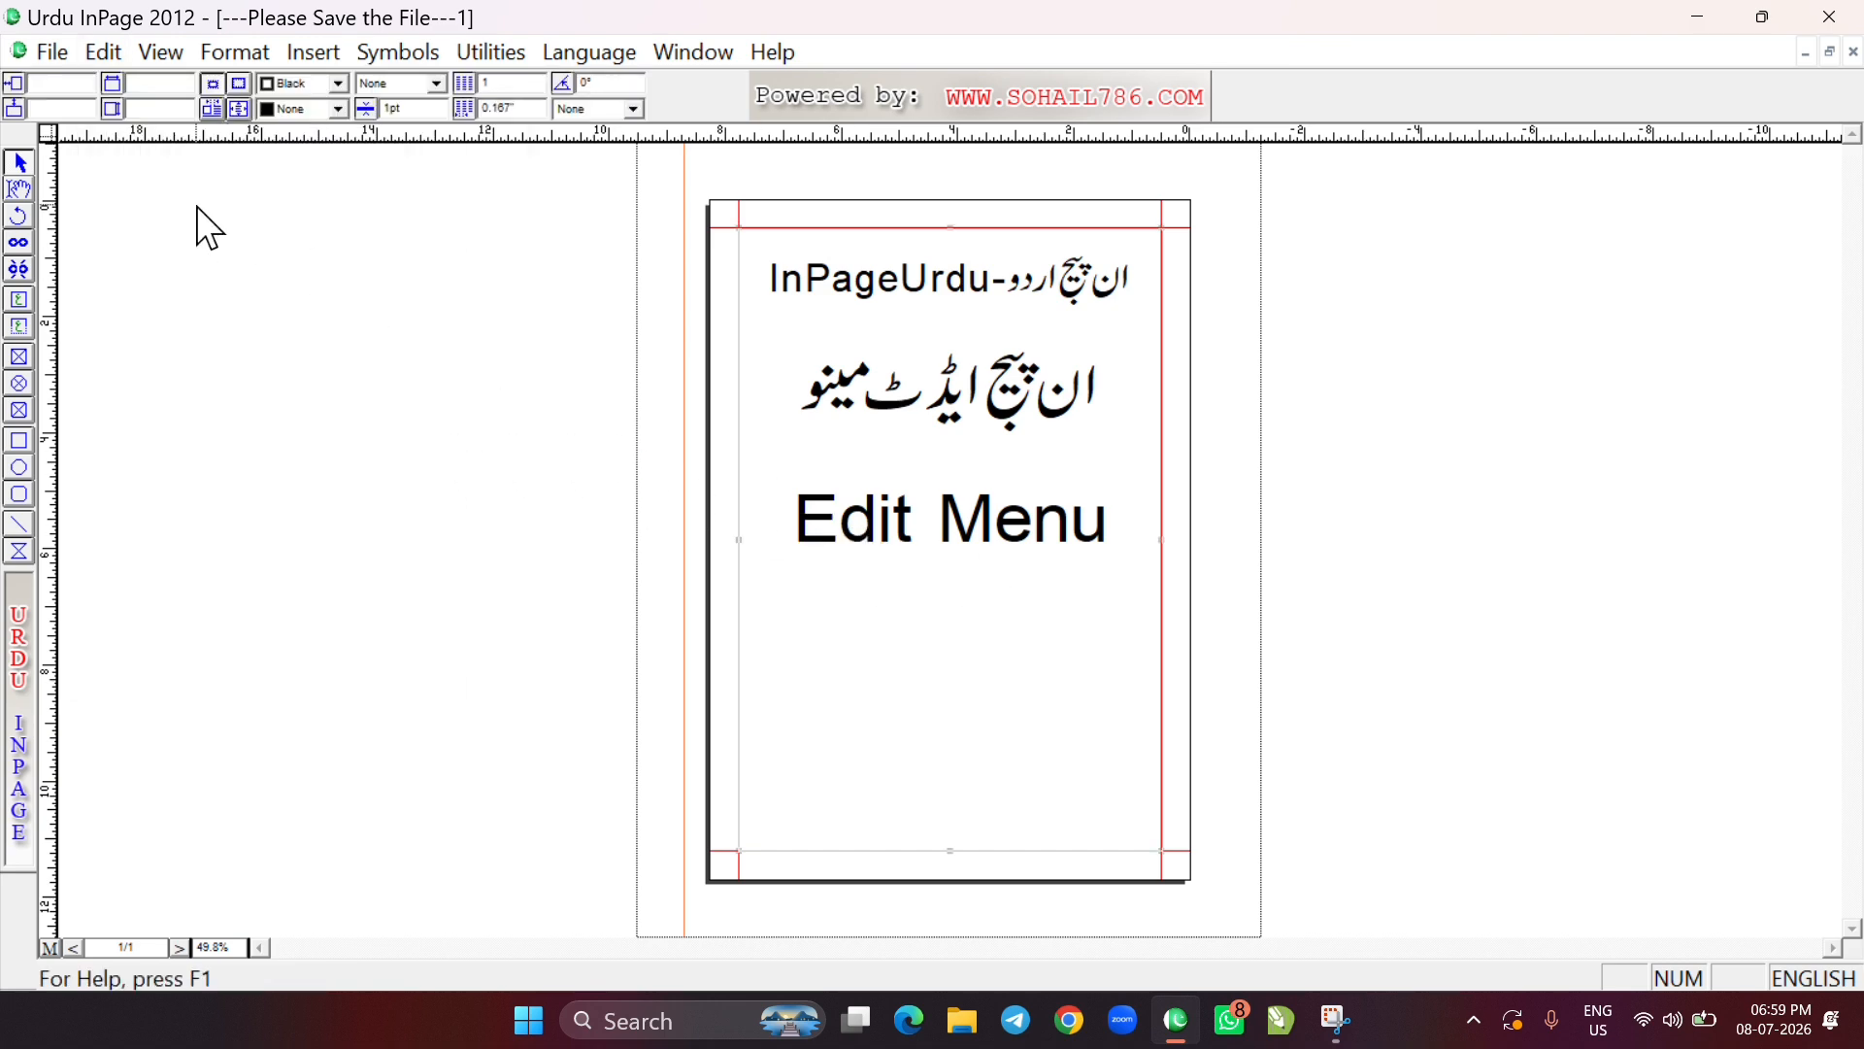
{"action": "left_click", "coordinate": [20, 192]}
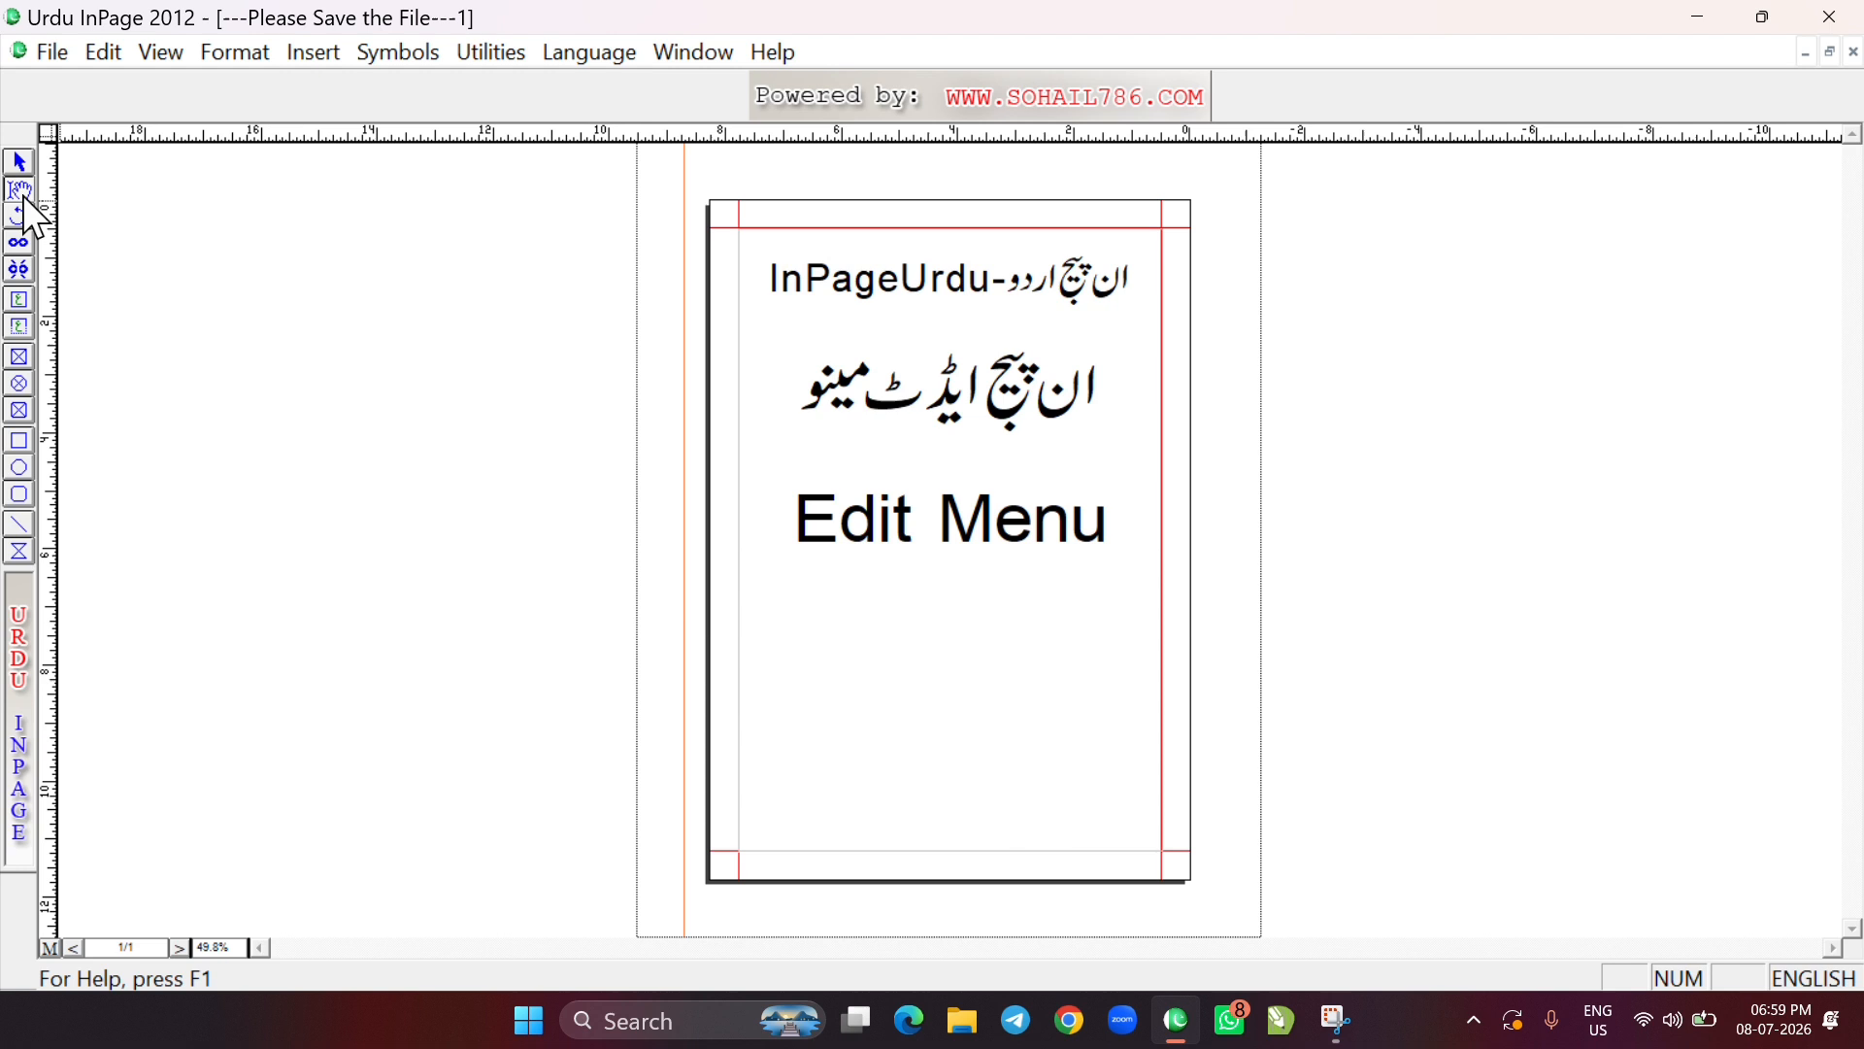
{"action": "left_click", "coordinate": [908, 507]}
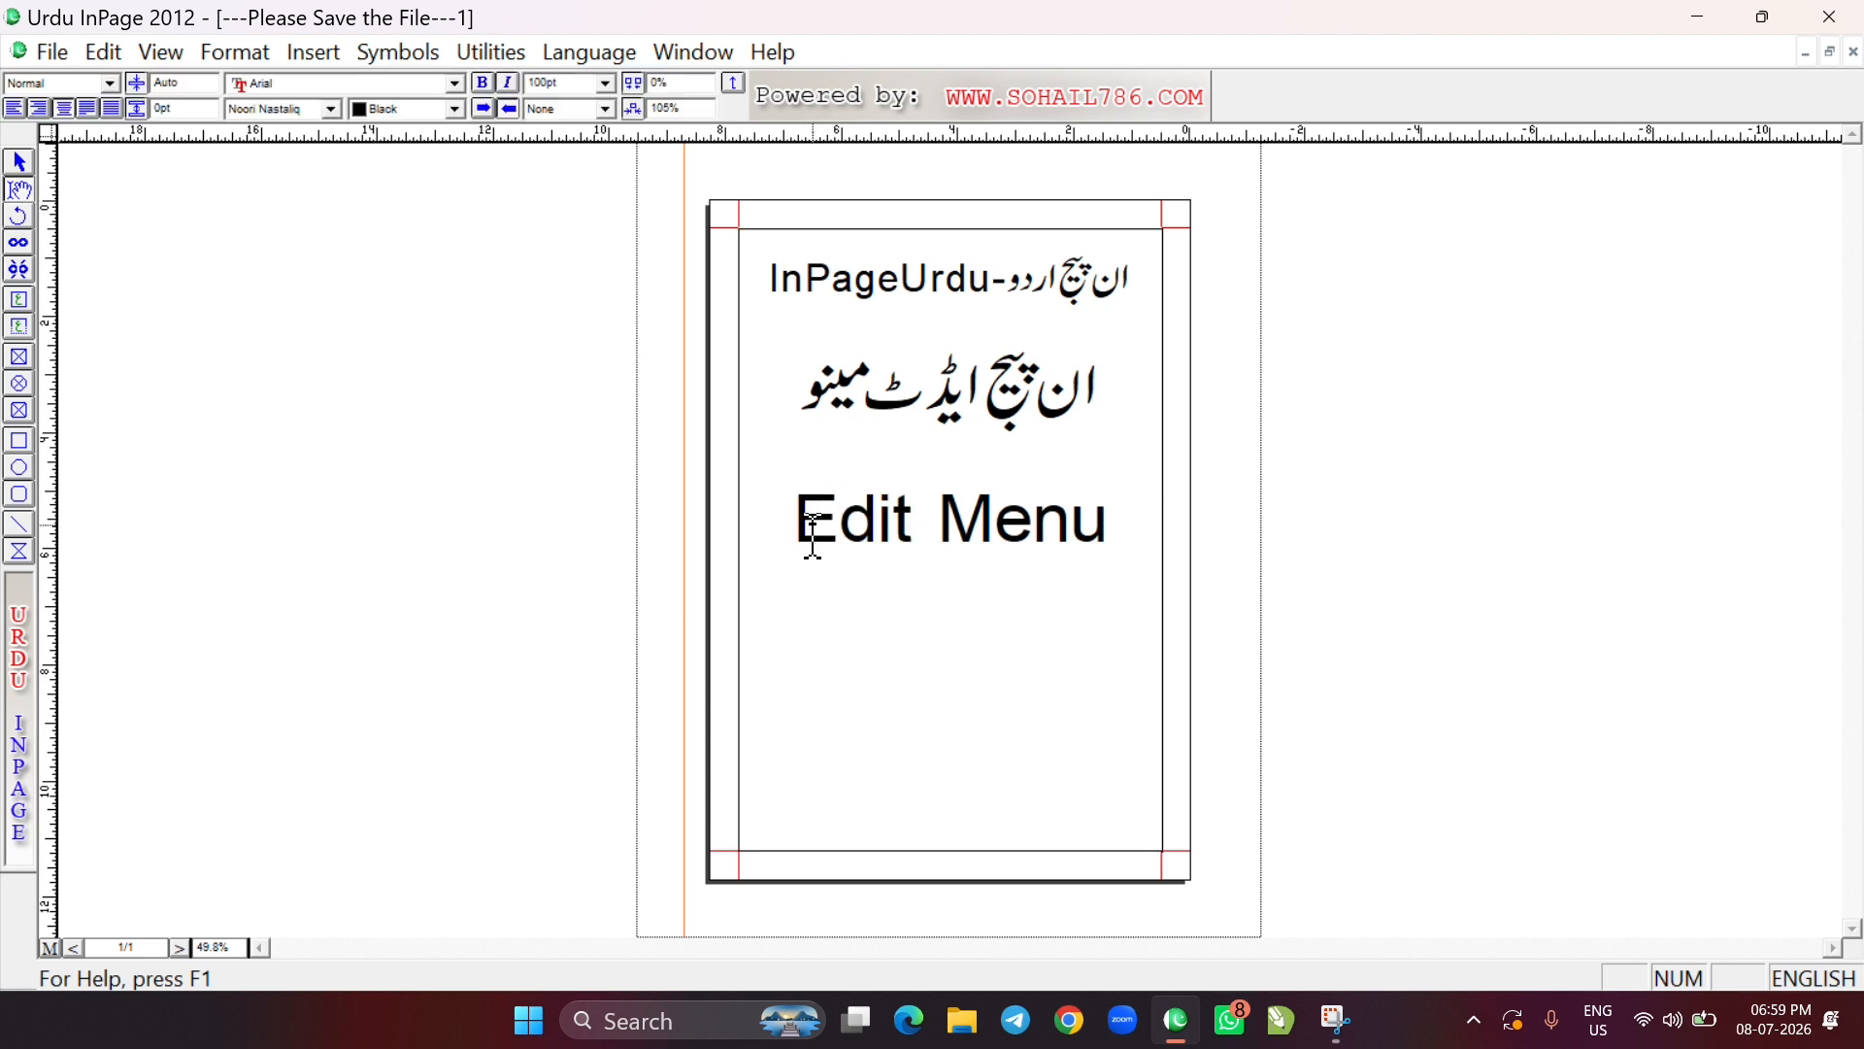
{"action": "mouse_move", "coordinate": [789, 524]}
{"action": "left_mouse_down"}
{"action": "mouse_move", "coordinate": [1092, 510]}
{"action": "mouse_move", "coordinate": [799, 525]}
{"action": "left_mouse_up"}
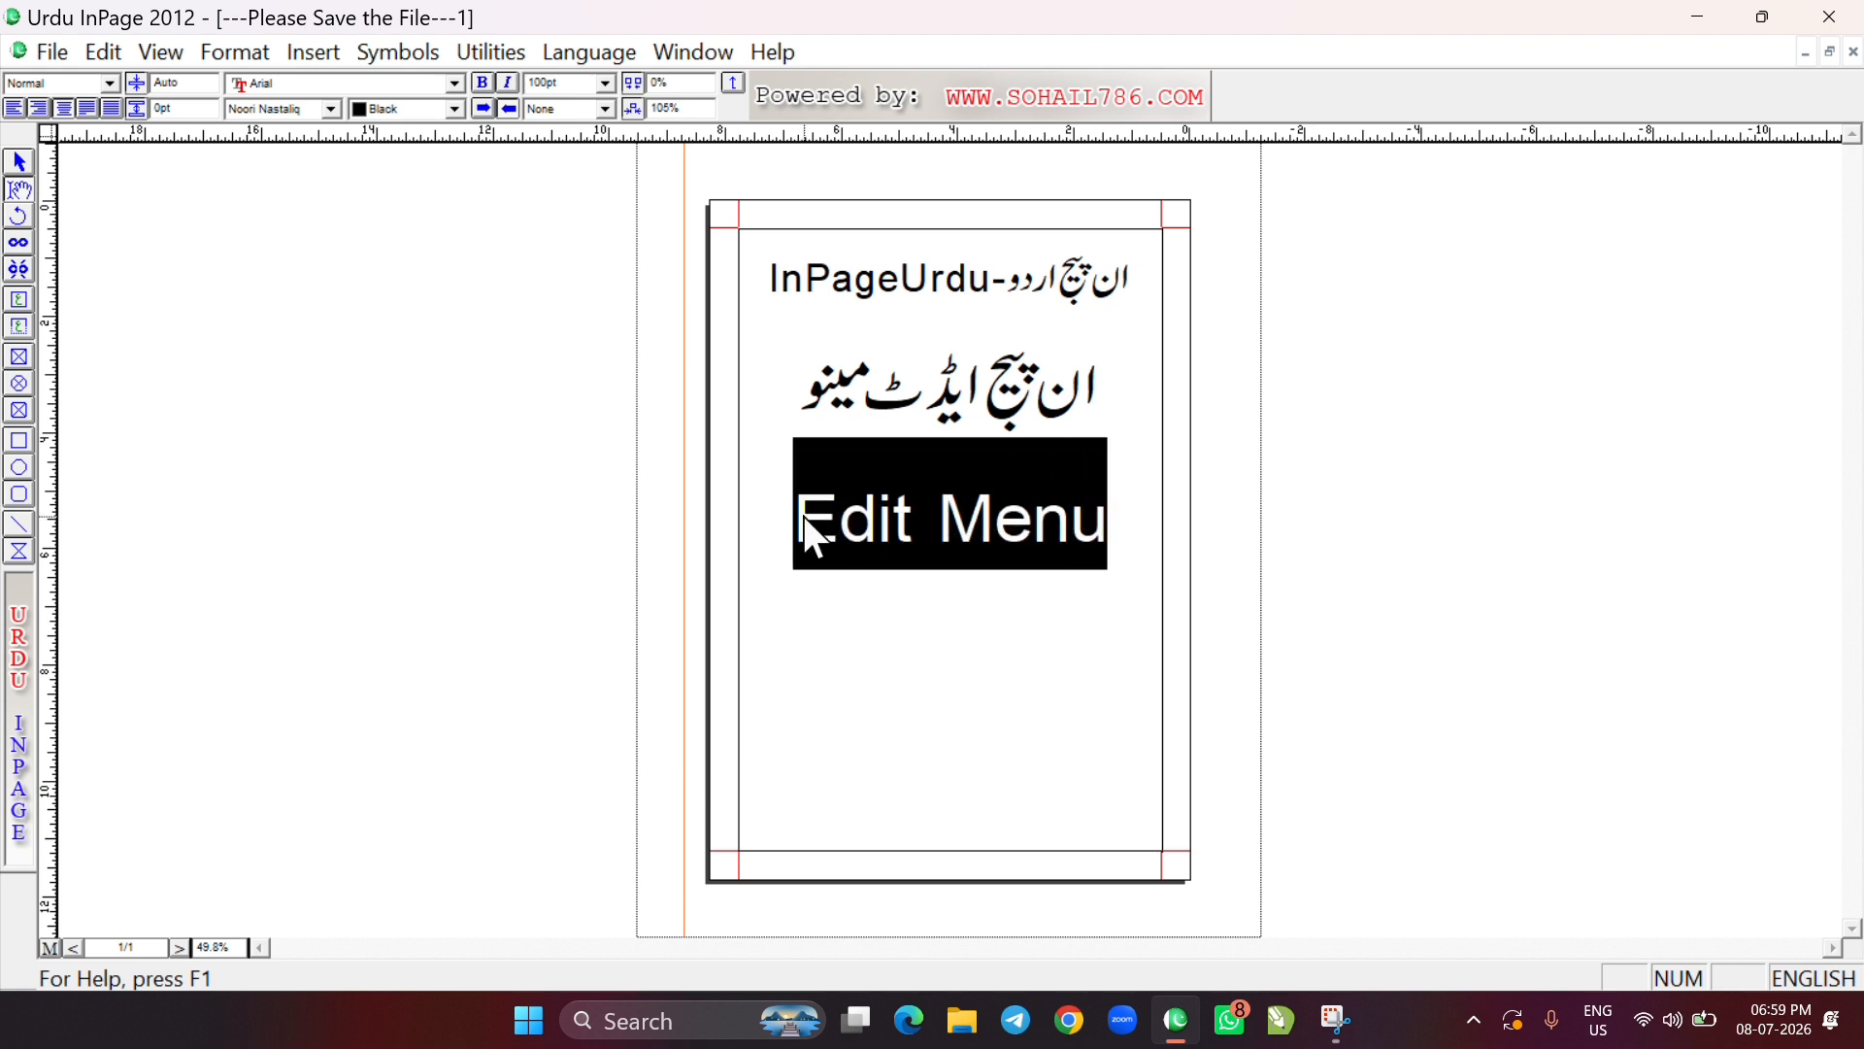
{"action": "left_click", "coordinate": [890, 515]}
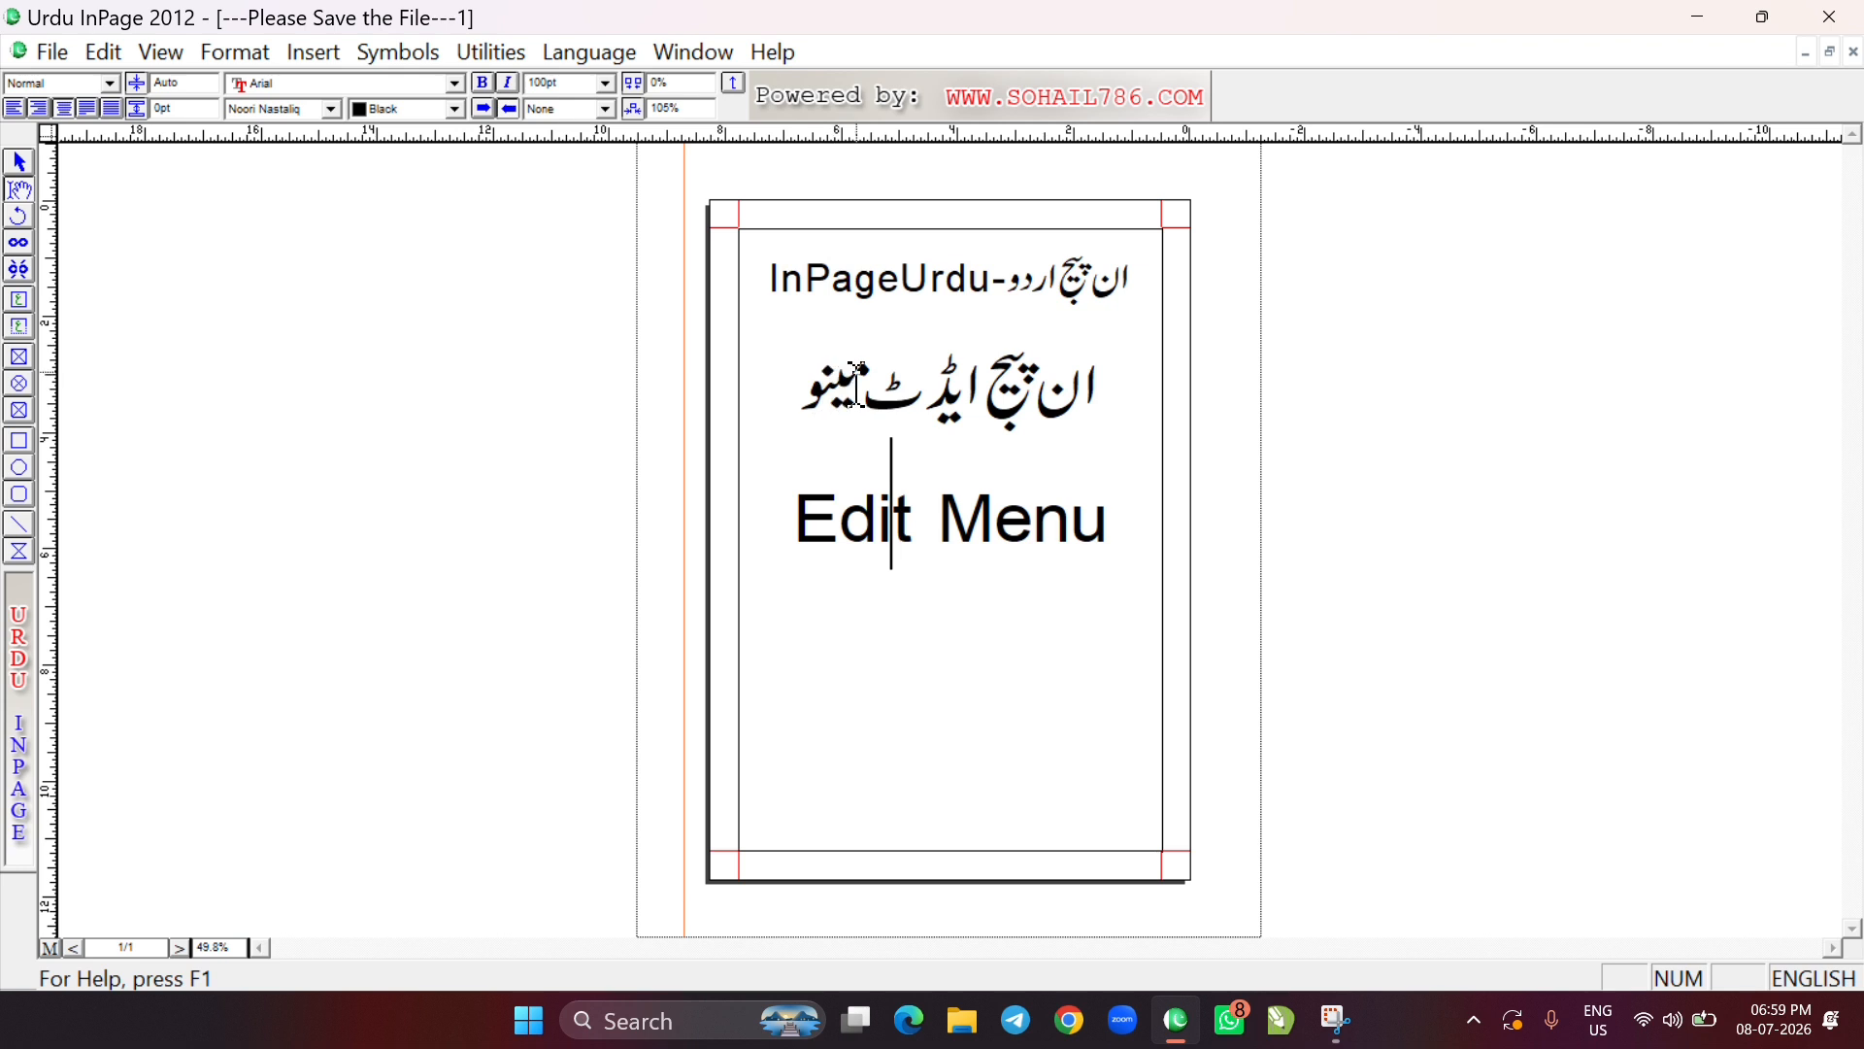
{"action": "left_click_drag", "start_coordinate": [864, 382], "coordinate": [805, 393]}
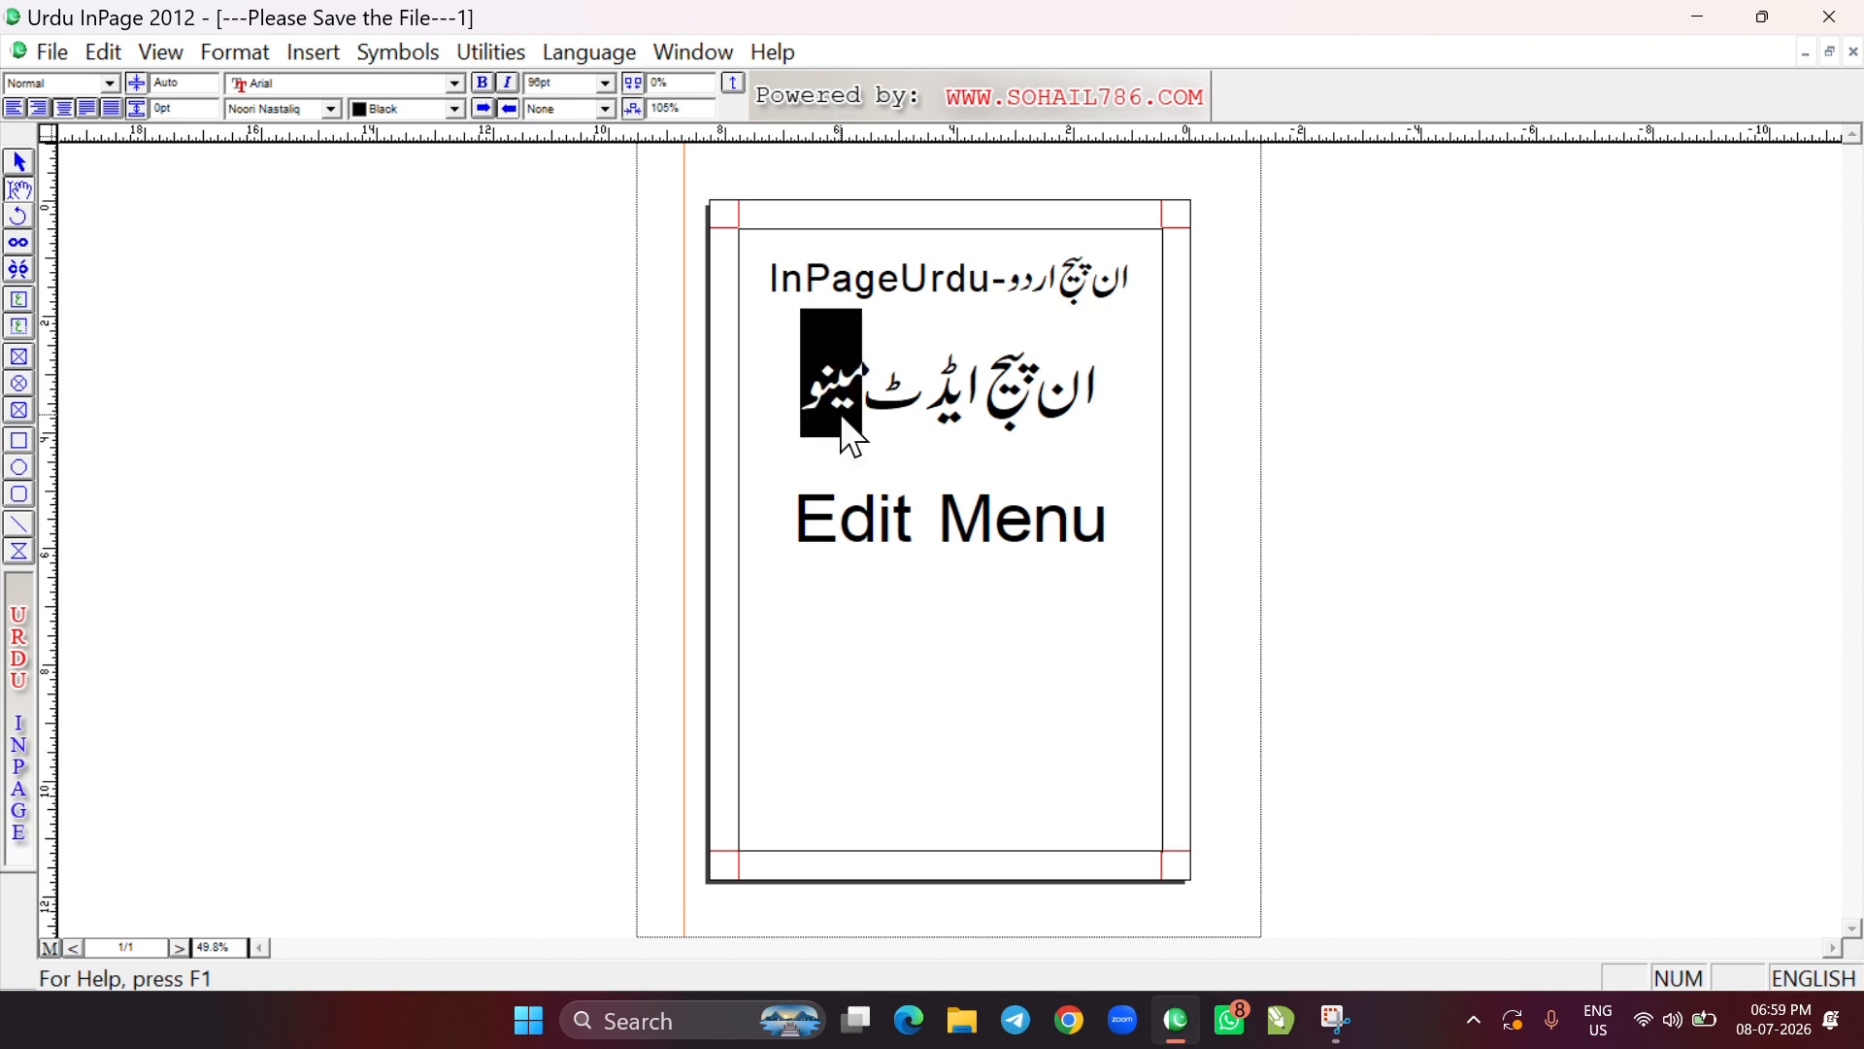
{"action": "left_click", "coordinate": [863, 432]}
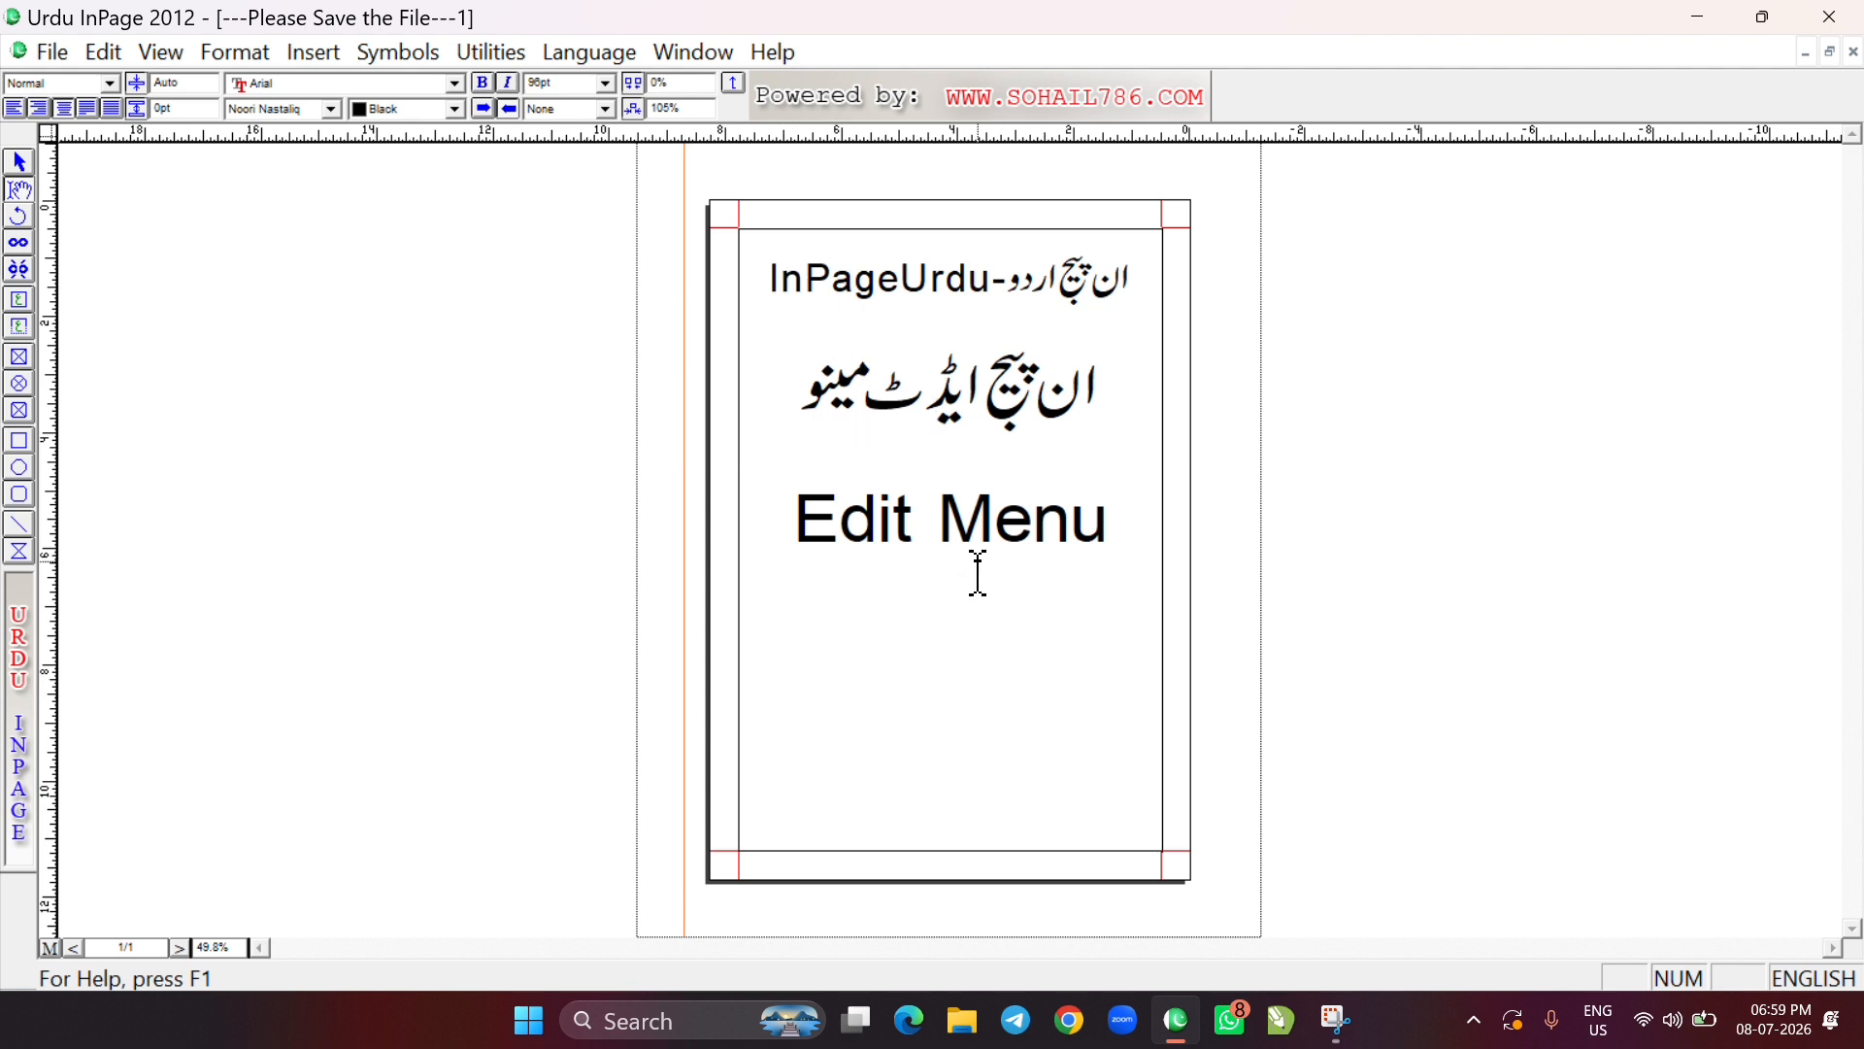
Select all the text in the page's text box
{"action": "left_click", "coordinate": [941, 519]}
{"action": "key", "text": "ctrl+a"}
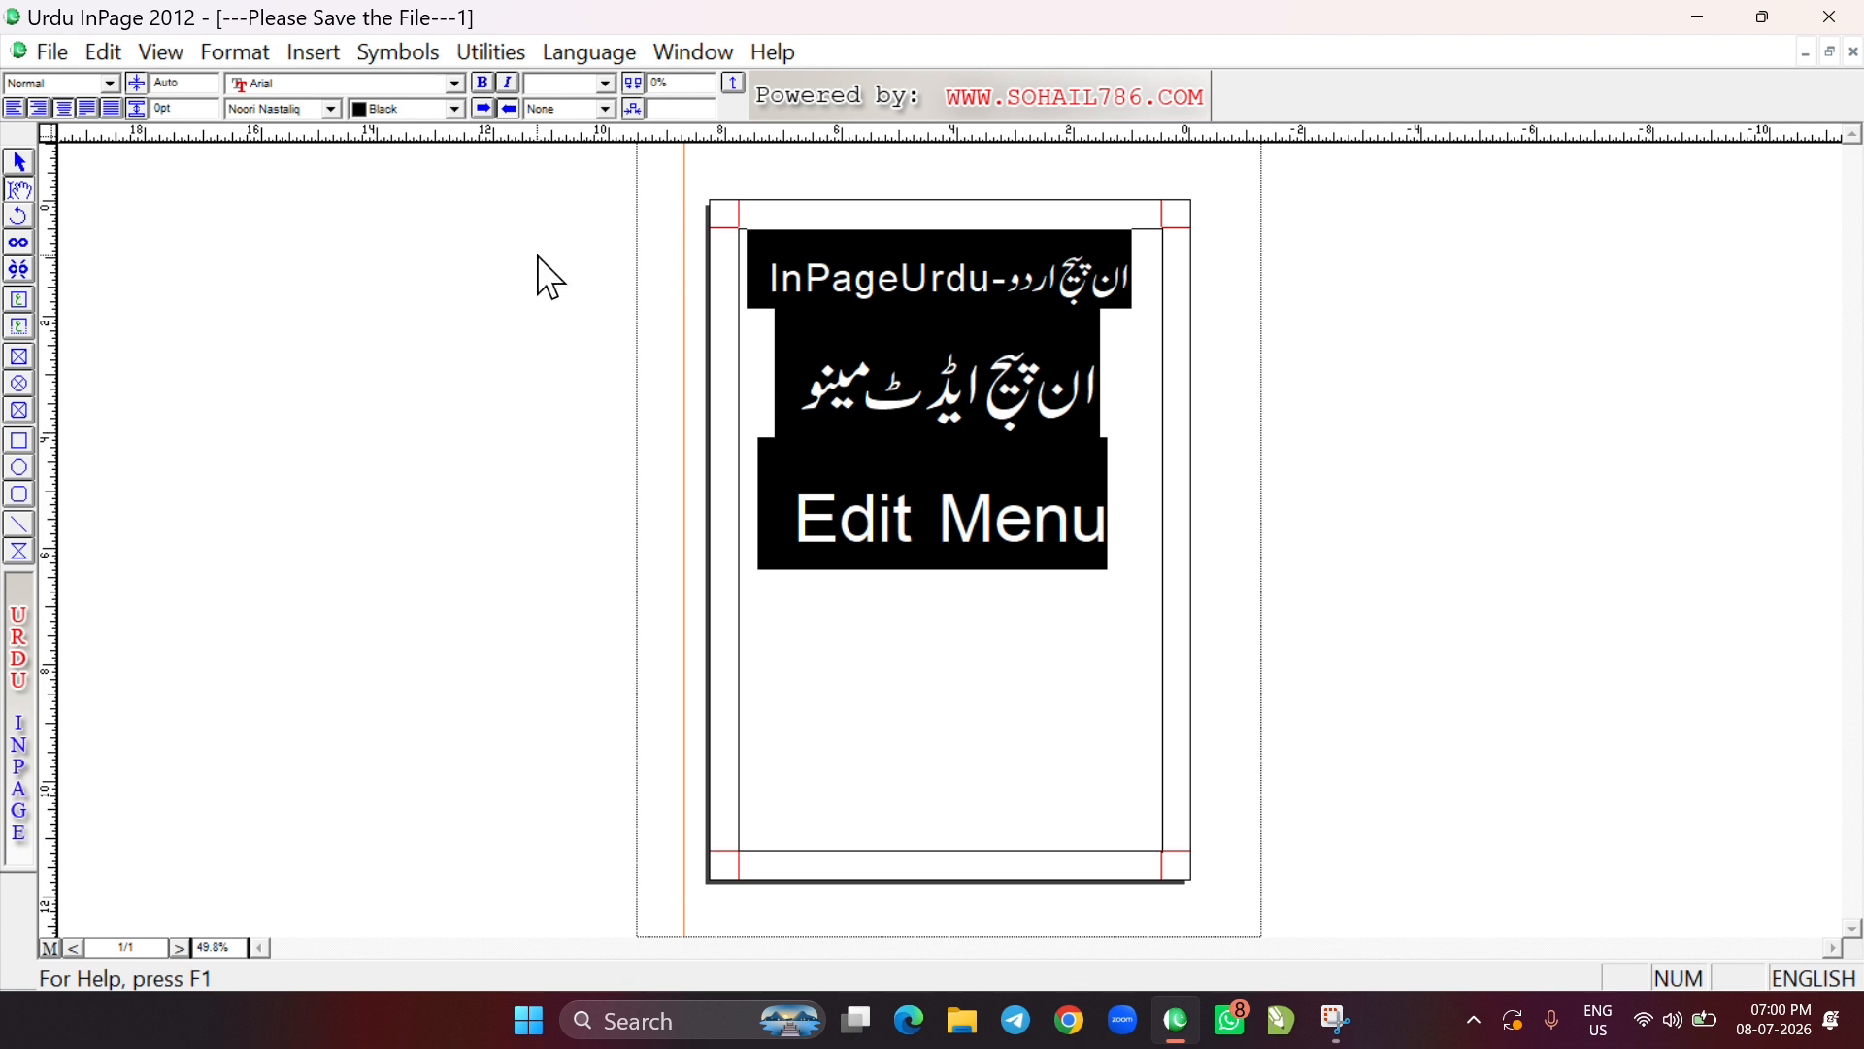
{"action": "left_click", "coordinate": [104, 57]}
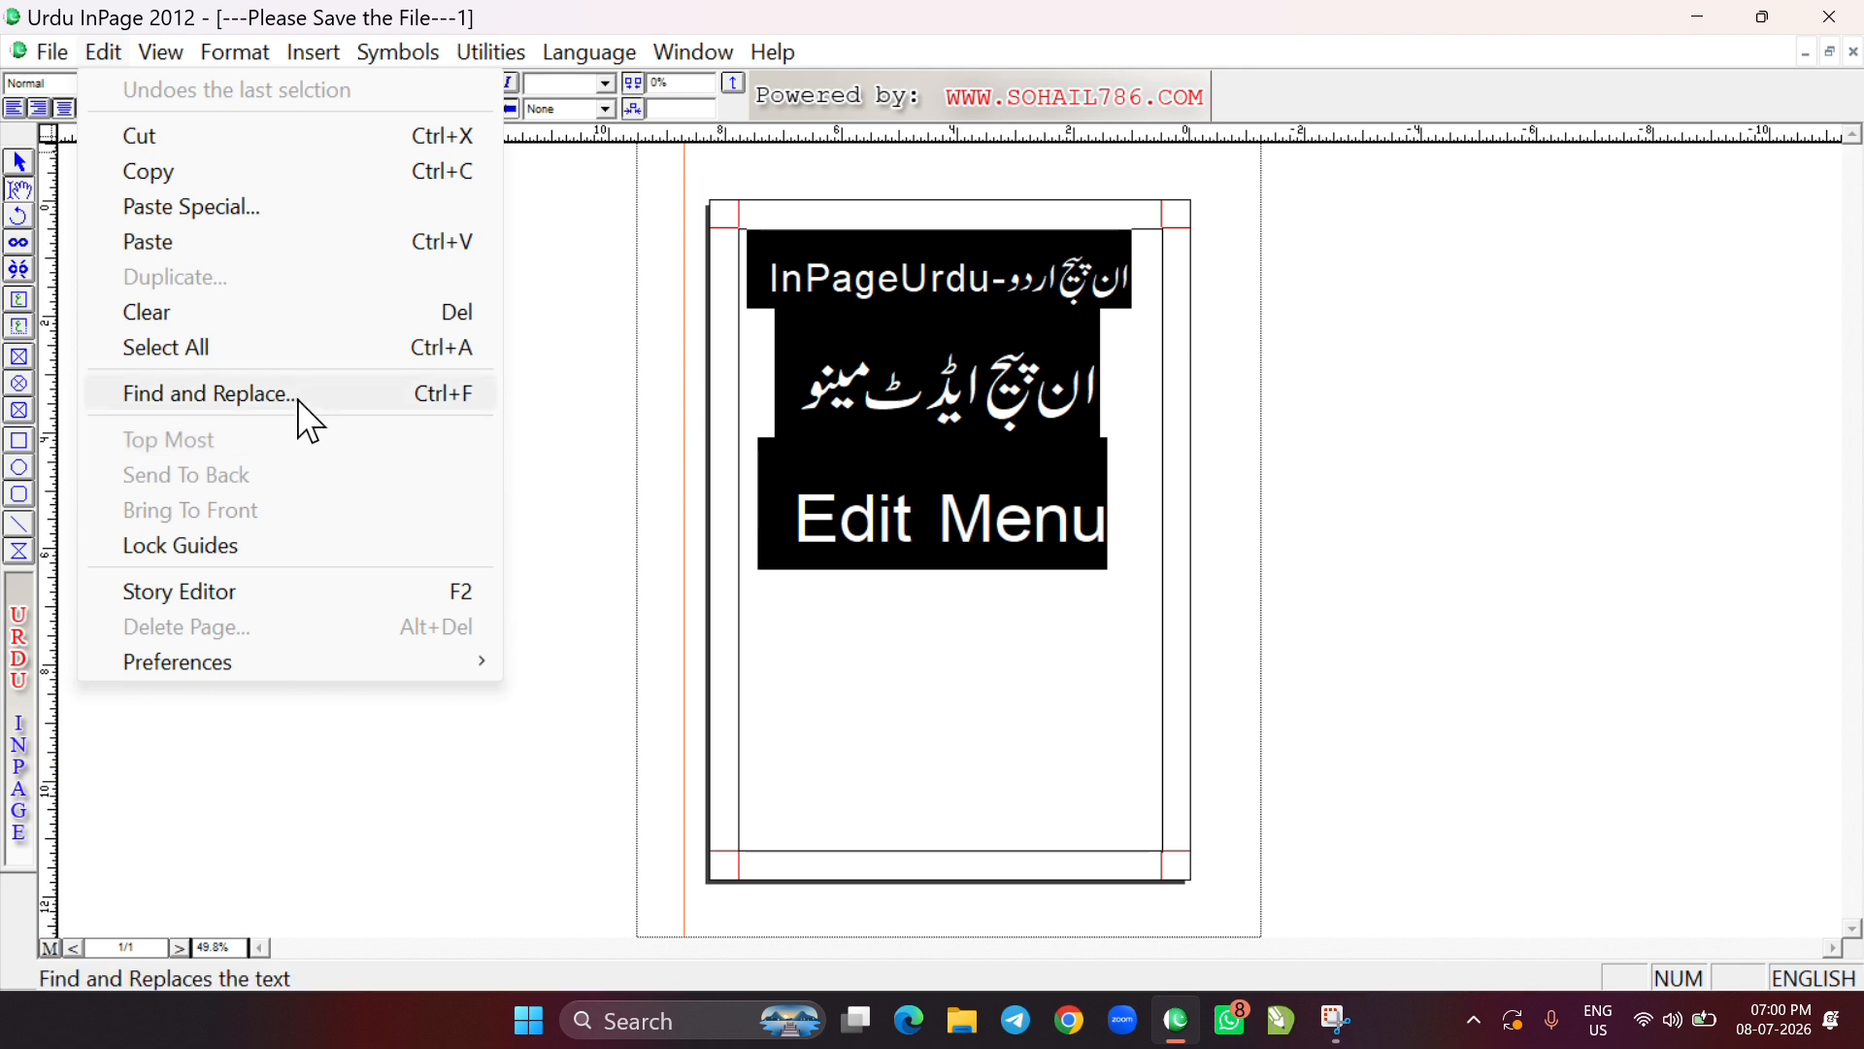
{"action": "left_click", "coordinate": [849, 411]}
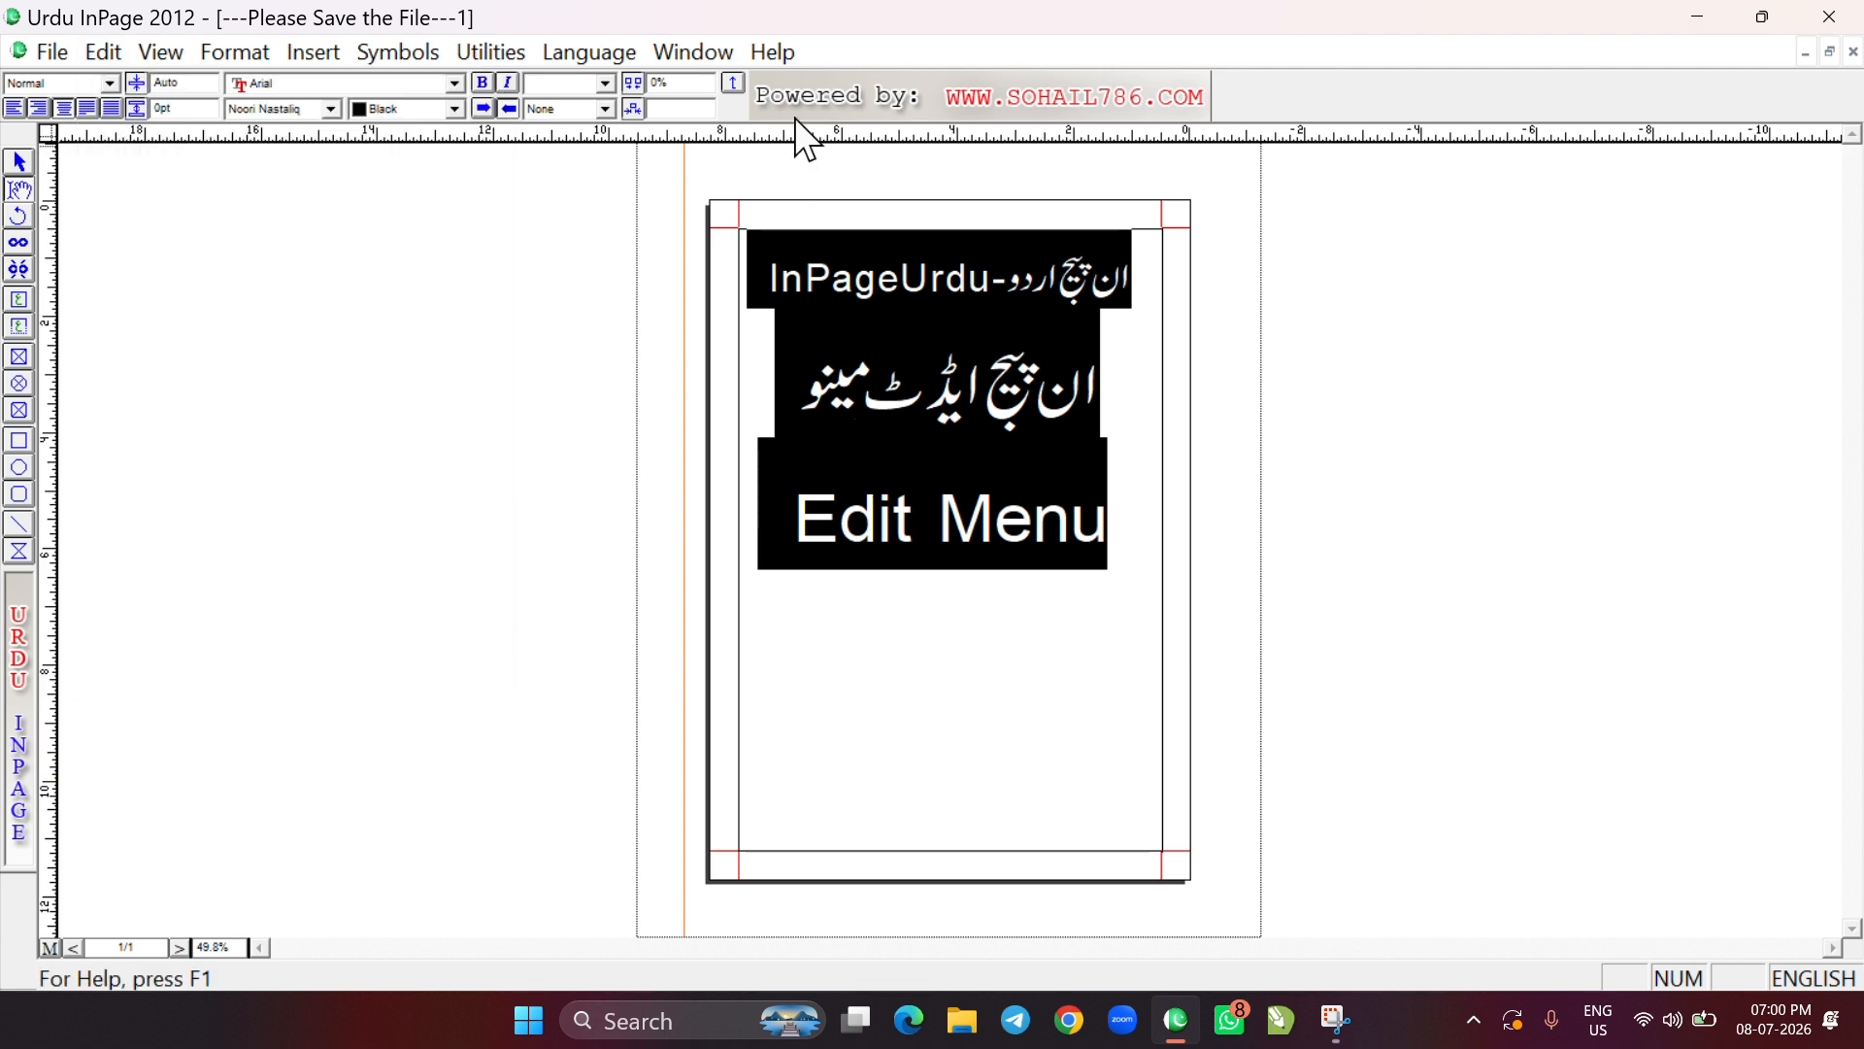
{"action": "left_click", "coordinate": [798, 37]}
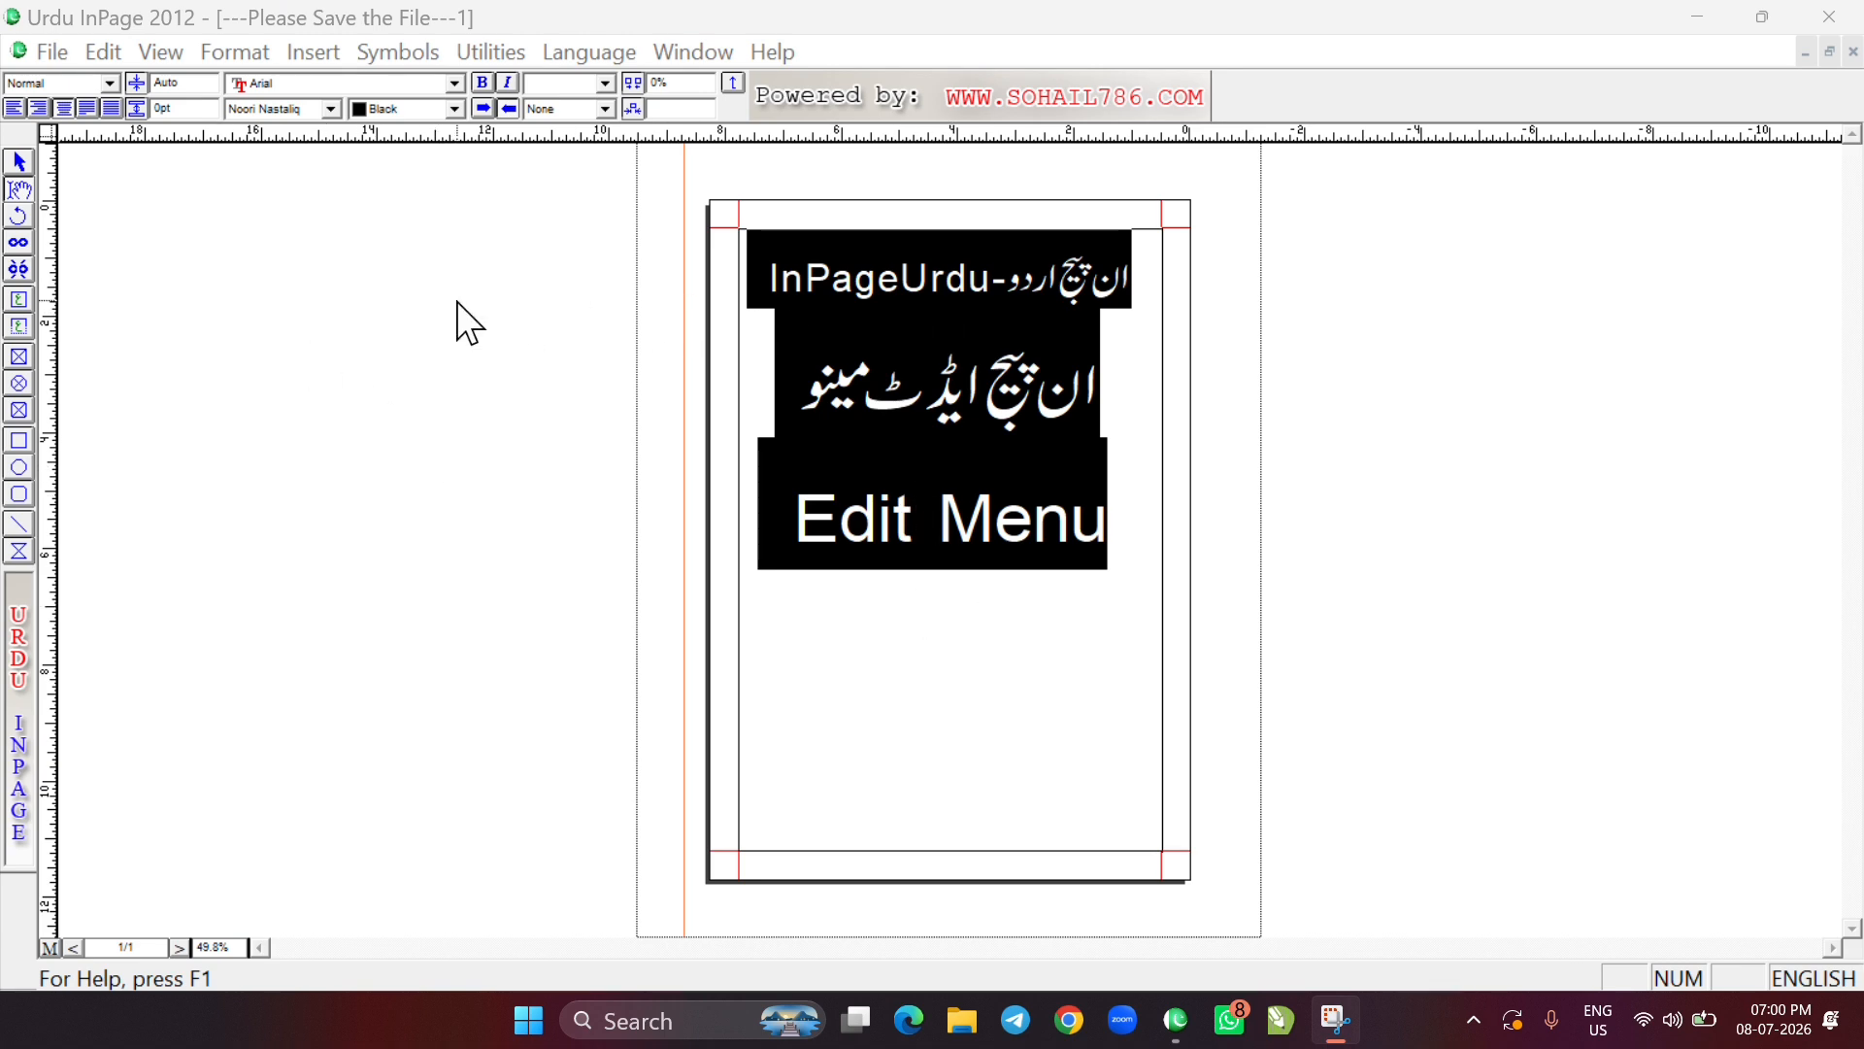
Open the recent document tajweed ul quran.inp, accepting Simplified Arabic as the substitute font
{"action": "left_click", "coordinate": [51, 51]}
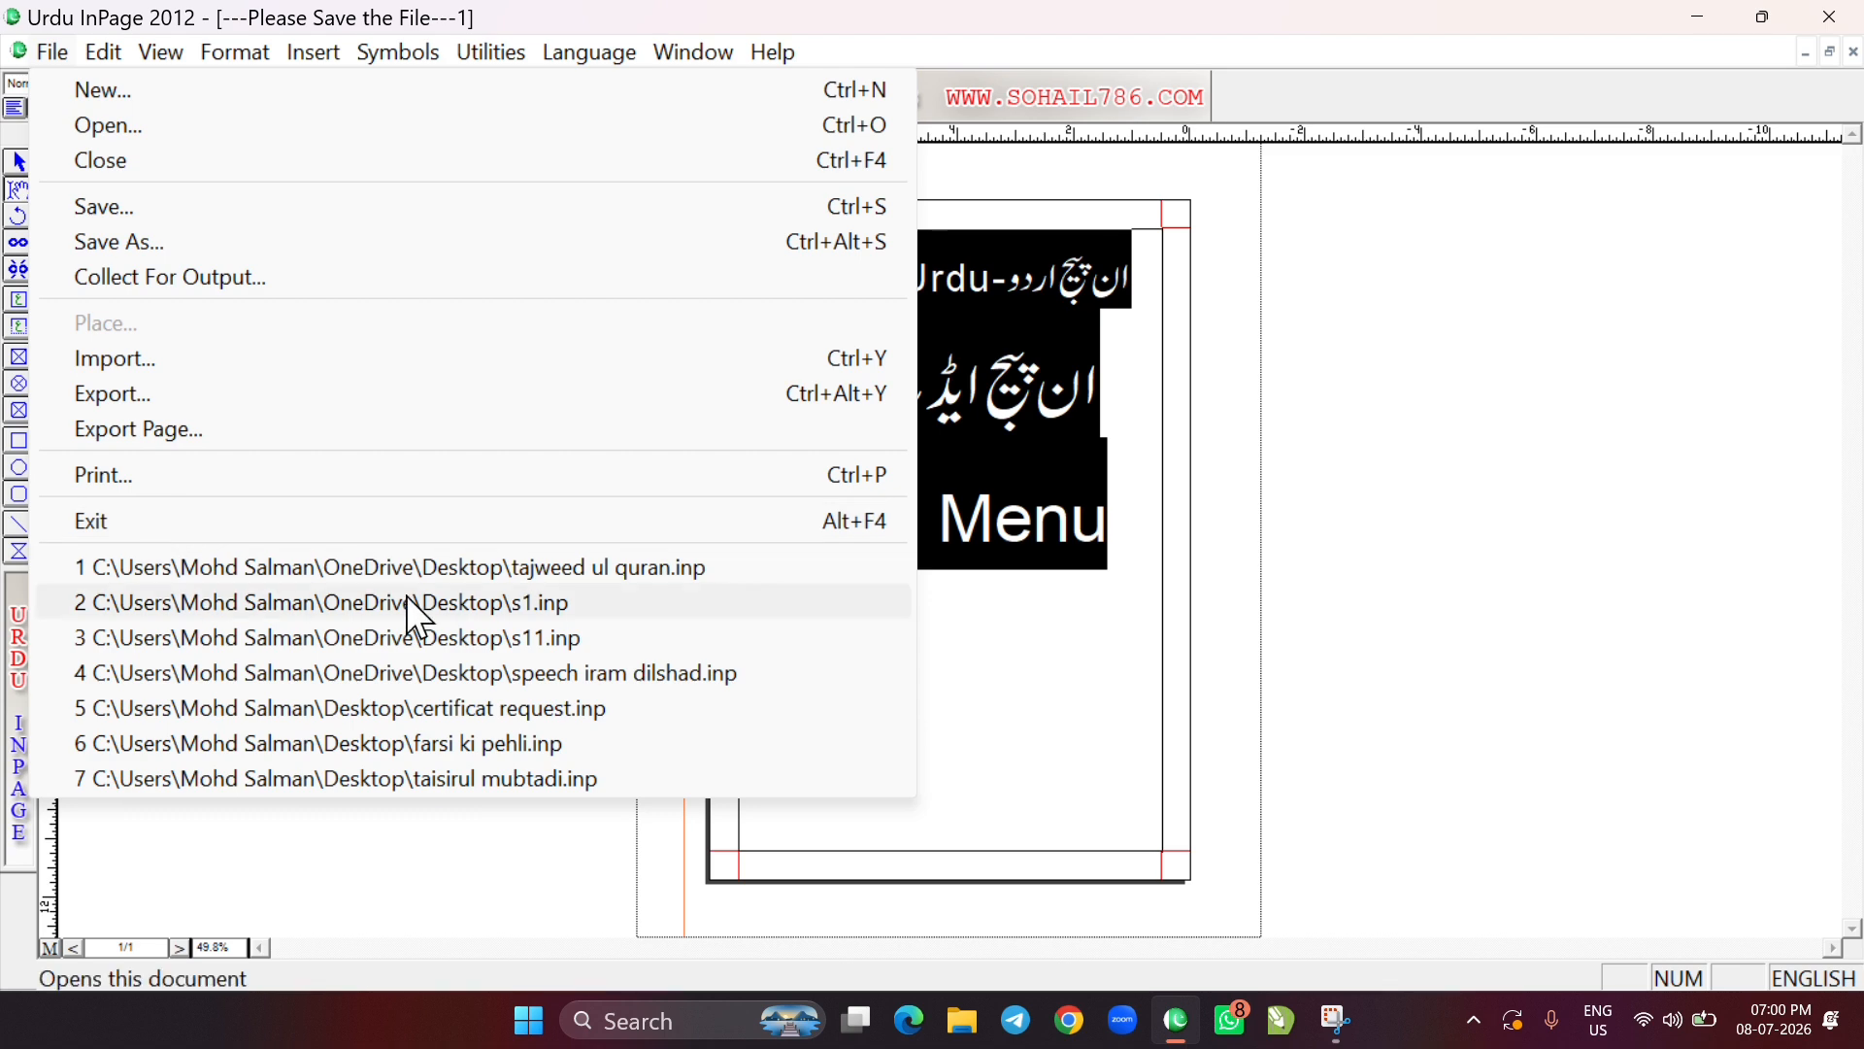
{"action": "left_click", "coordinate": [602, 571]}
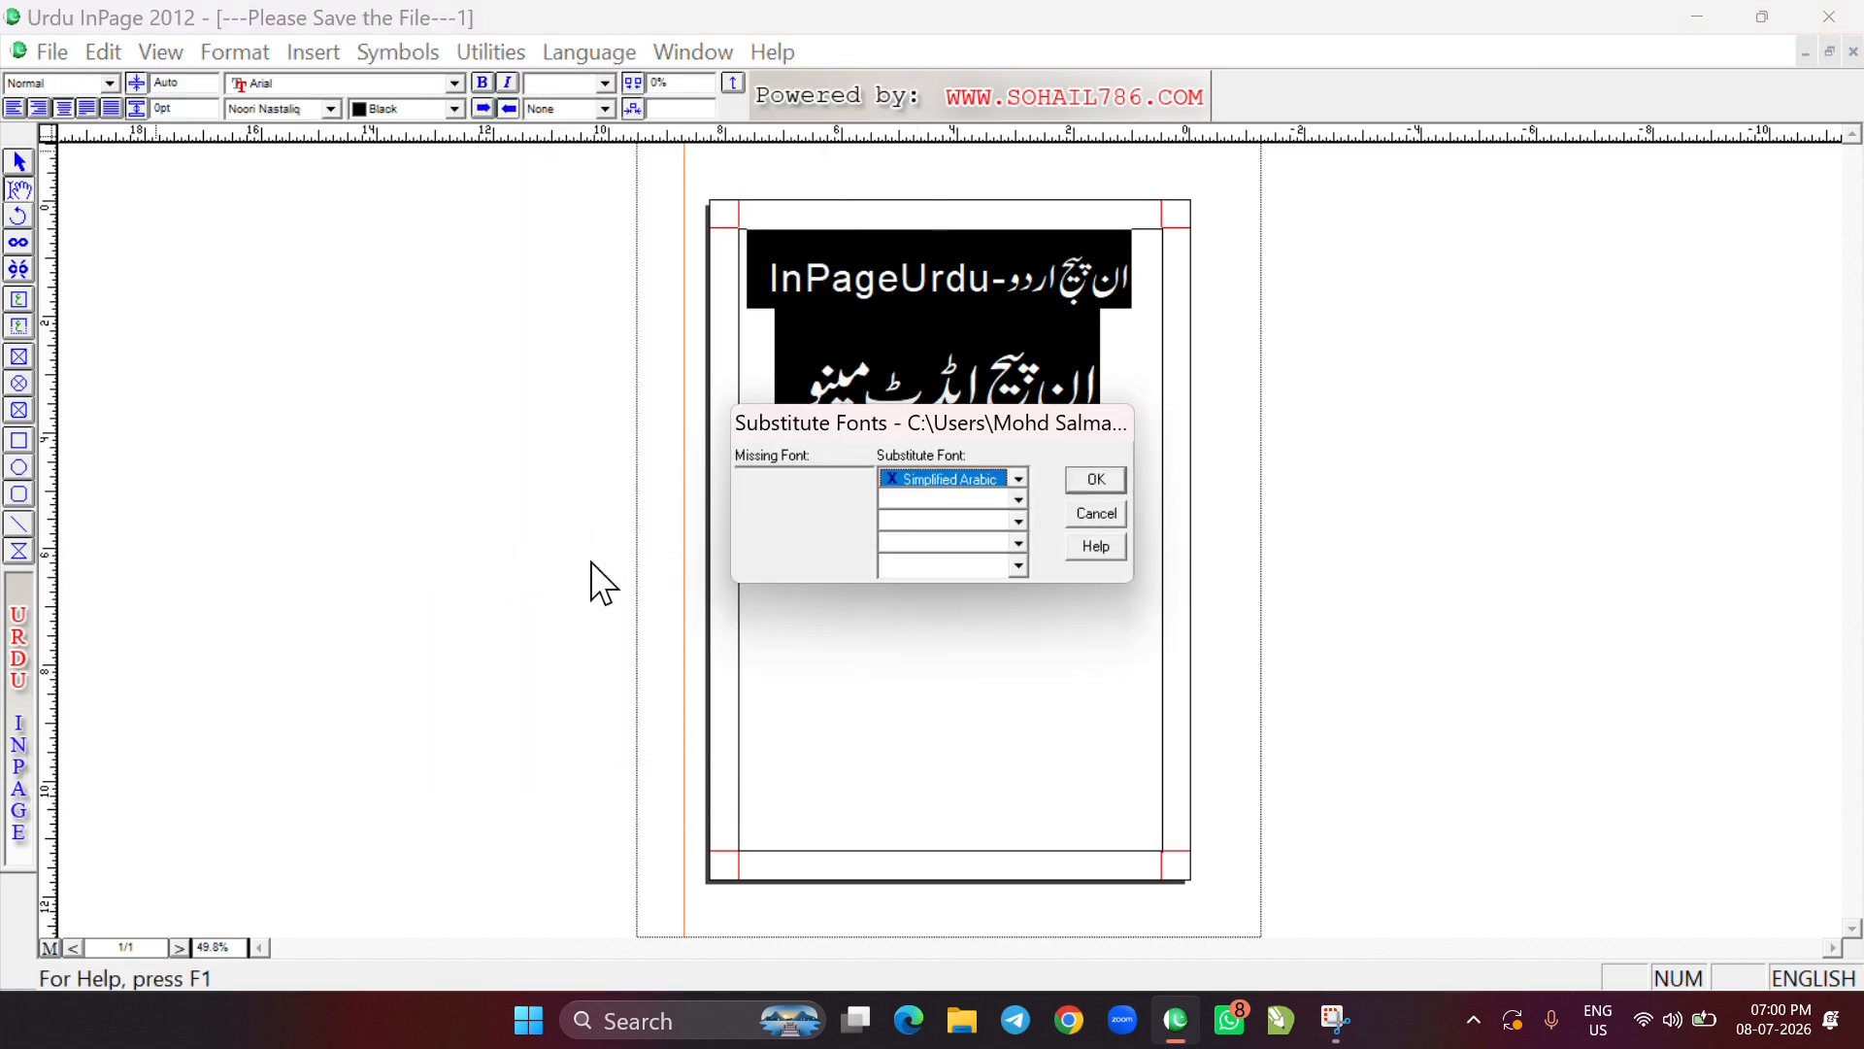
{"action": "left_click", "coordinate": [1095, 480]}
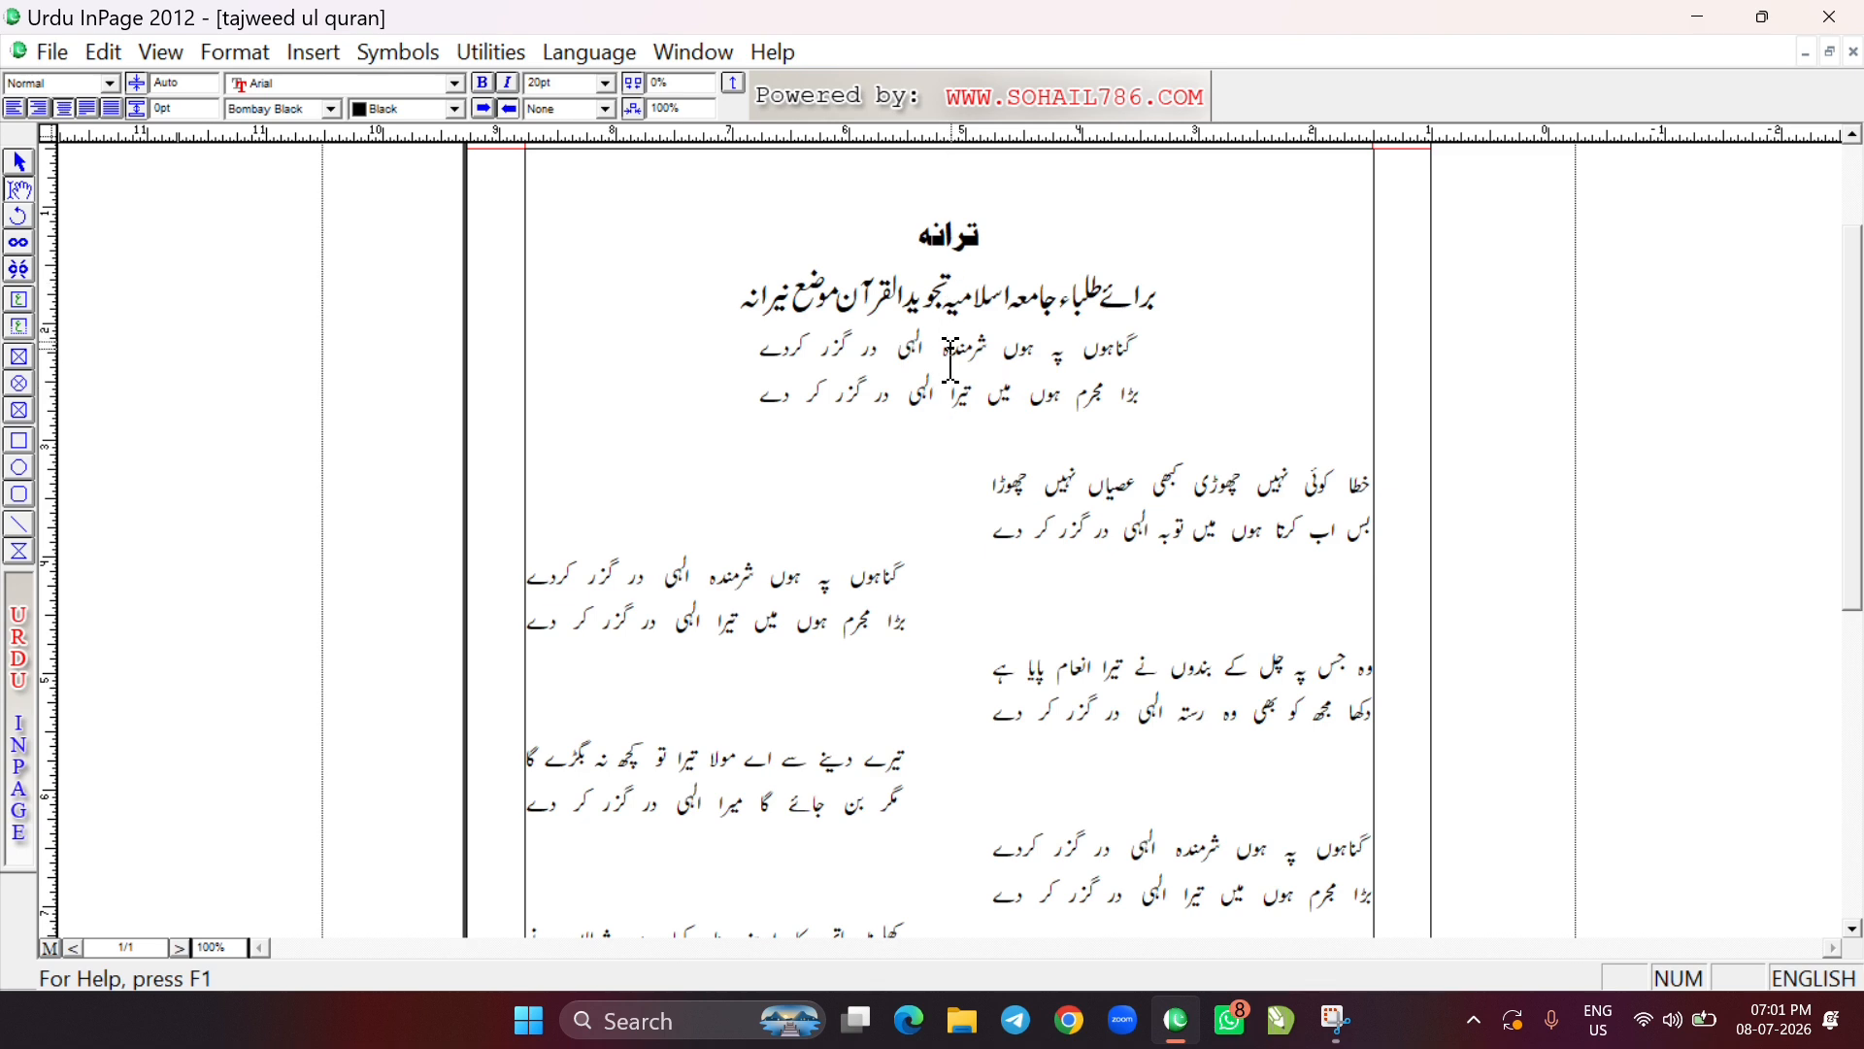
Place the text cursor in the word کھلونا in the verse line ending in شیطاں نے
{"action": "scroll", "coordinate": [867, 668], "scroll_direction": "up", "scroll_amount": 1}
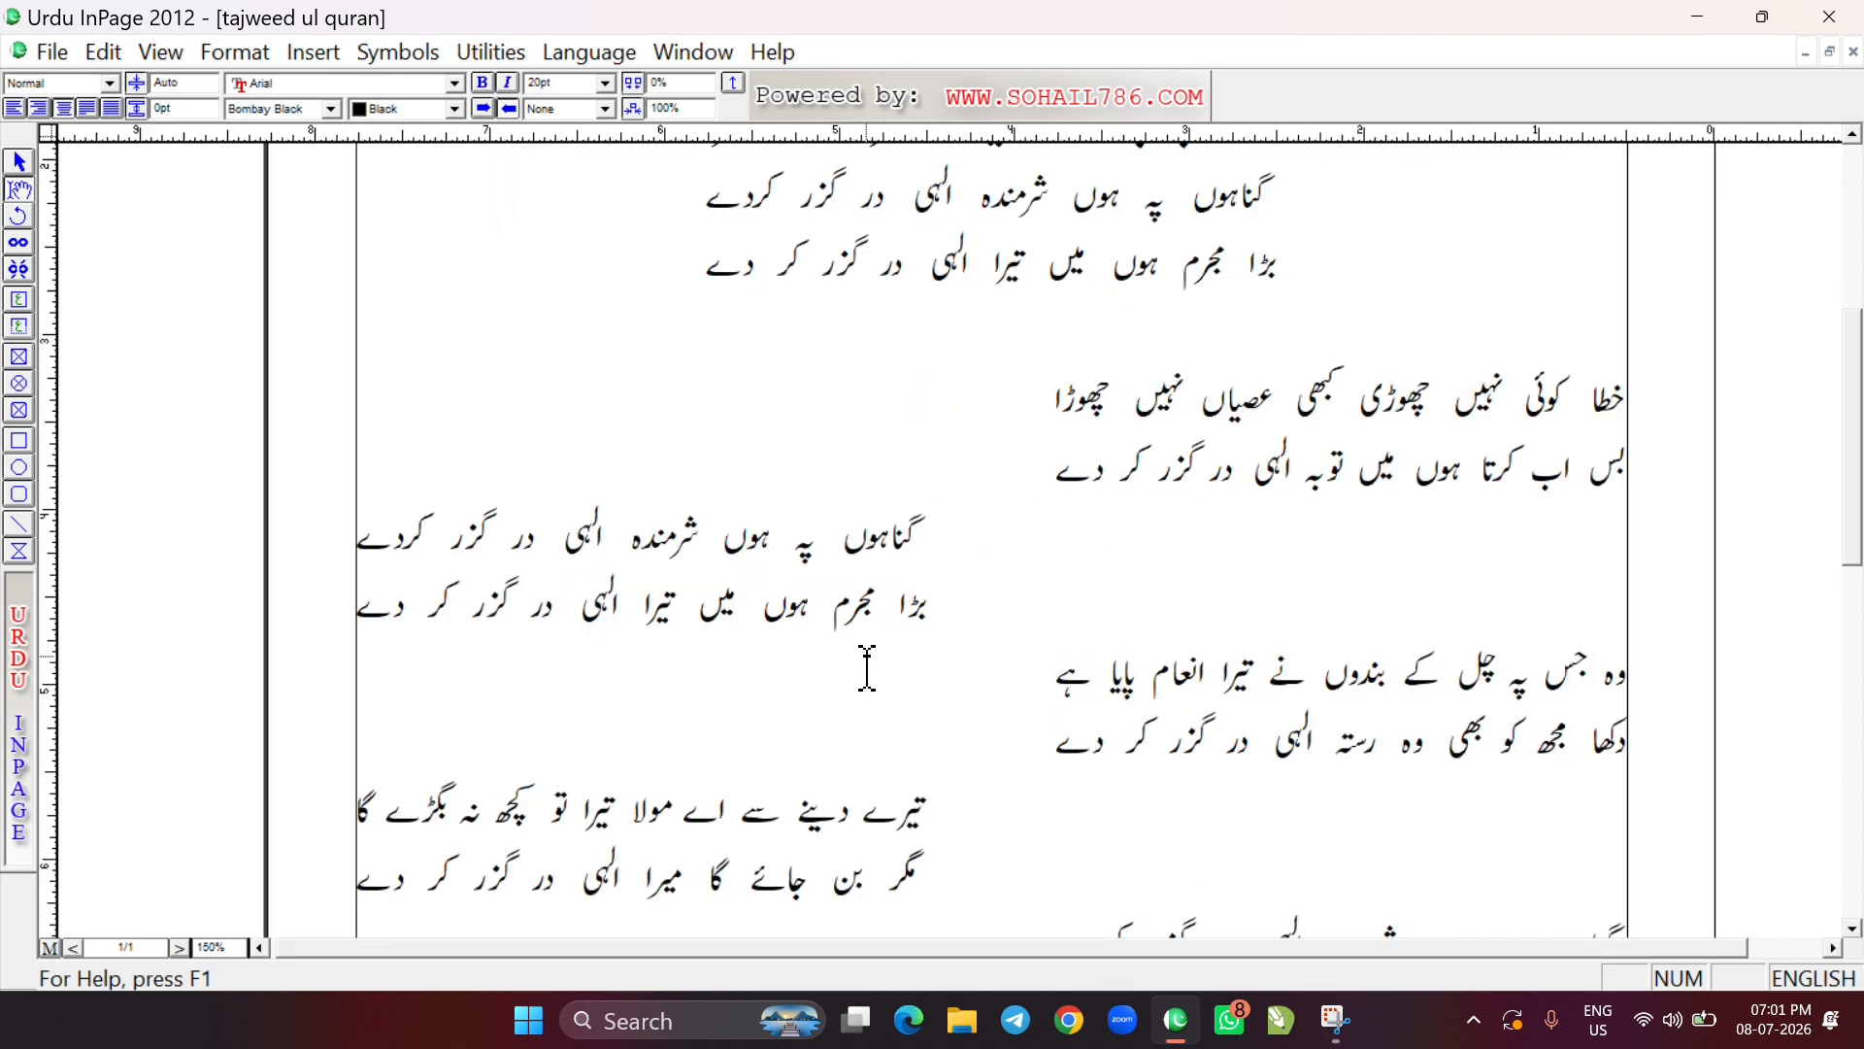
{"action": "scroll", "coordinate": [843, 510], "scroll_direction": "down", "scroll_amount": 3}
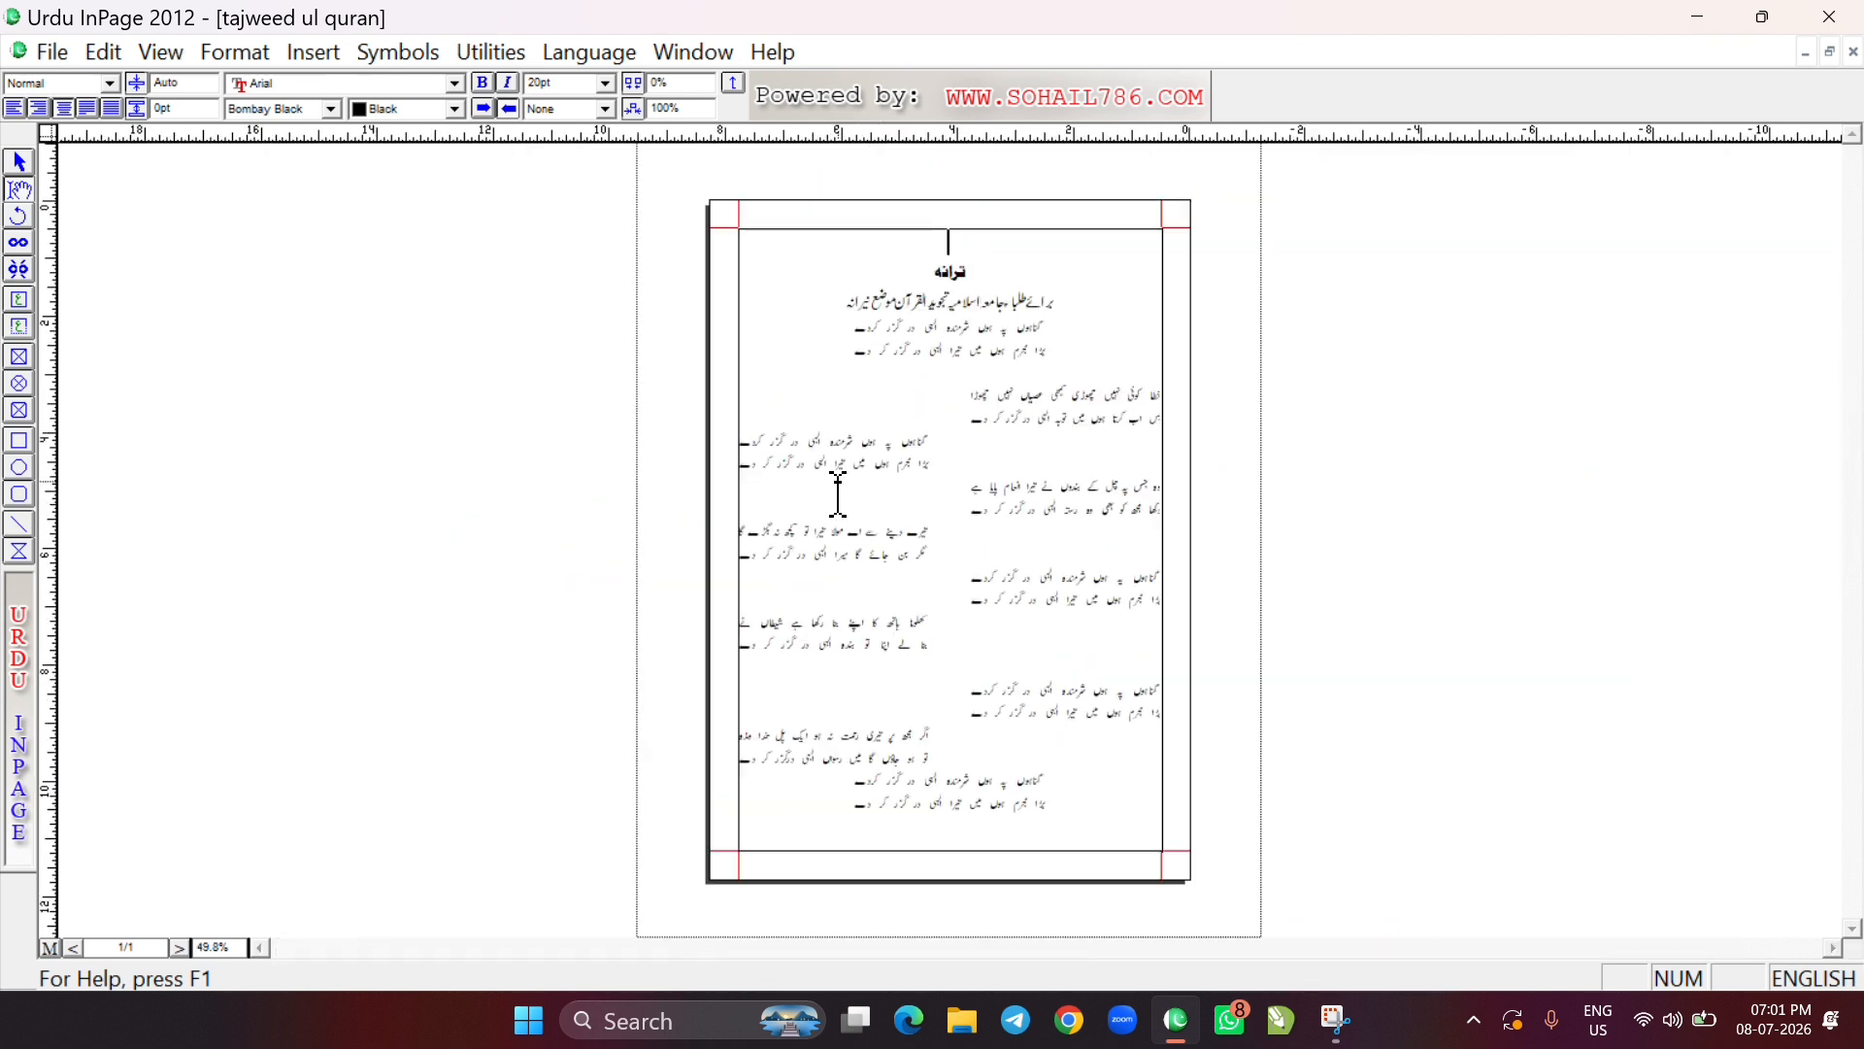
{"action": "scroll", "coordinate": [908, 651], "scroll_direction": "up", "scroll_amount": 3}
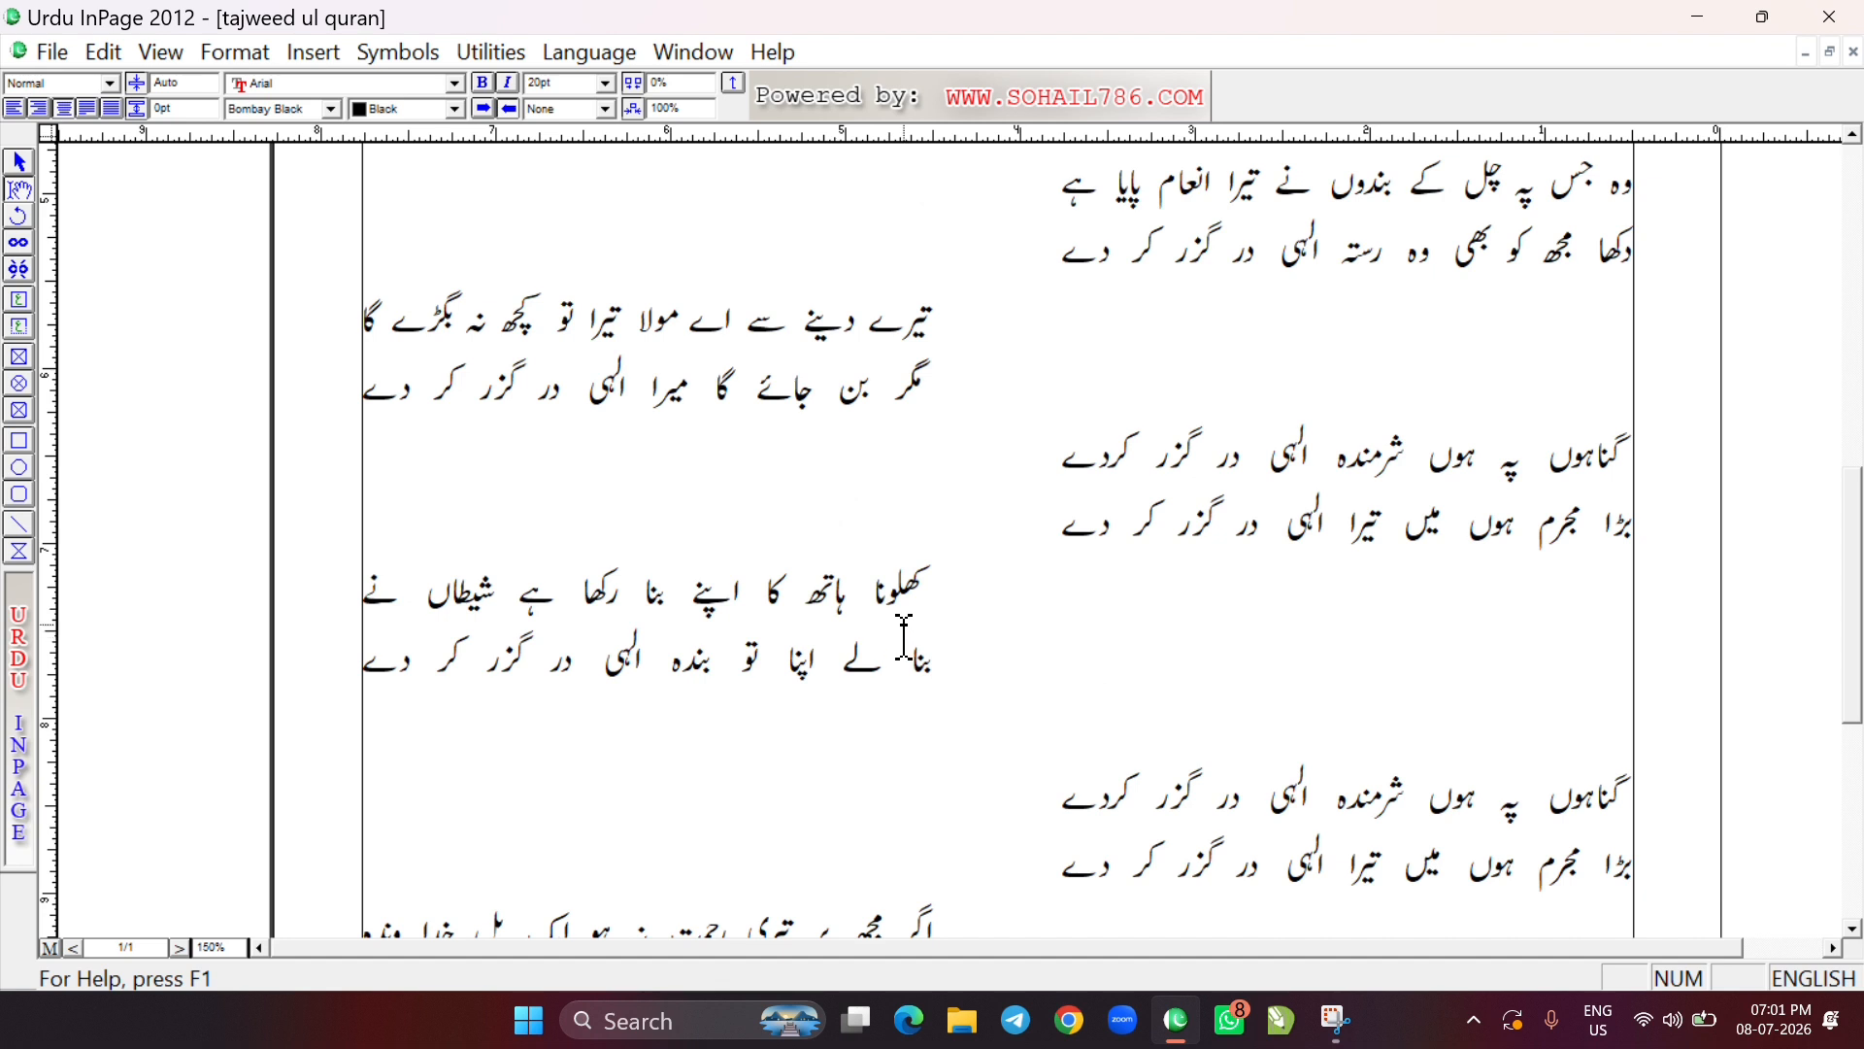
{"action": "scroll", "coordinate": [910, 548], "scroll_direction": "down", "scroll_amount": 3}
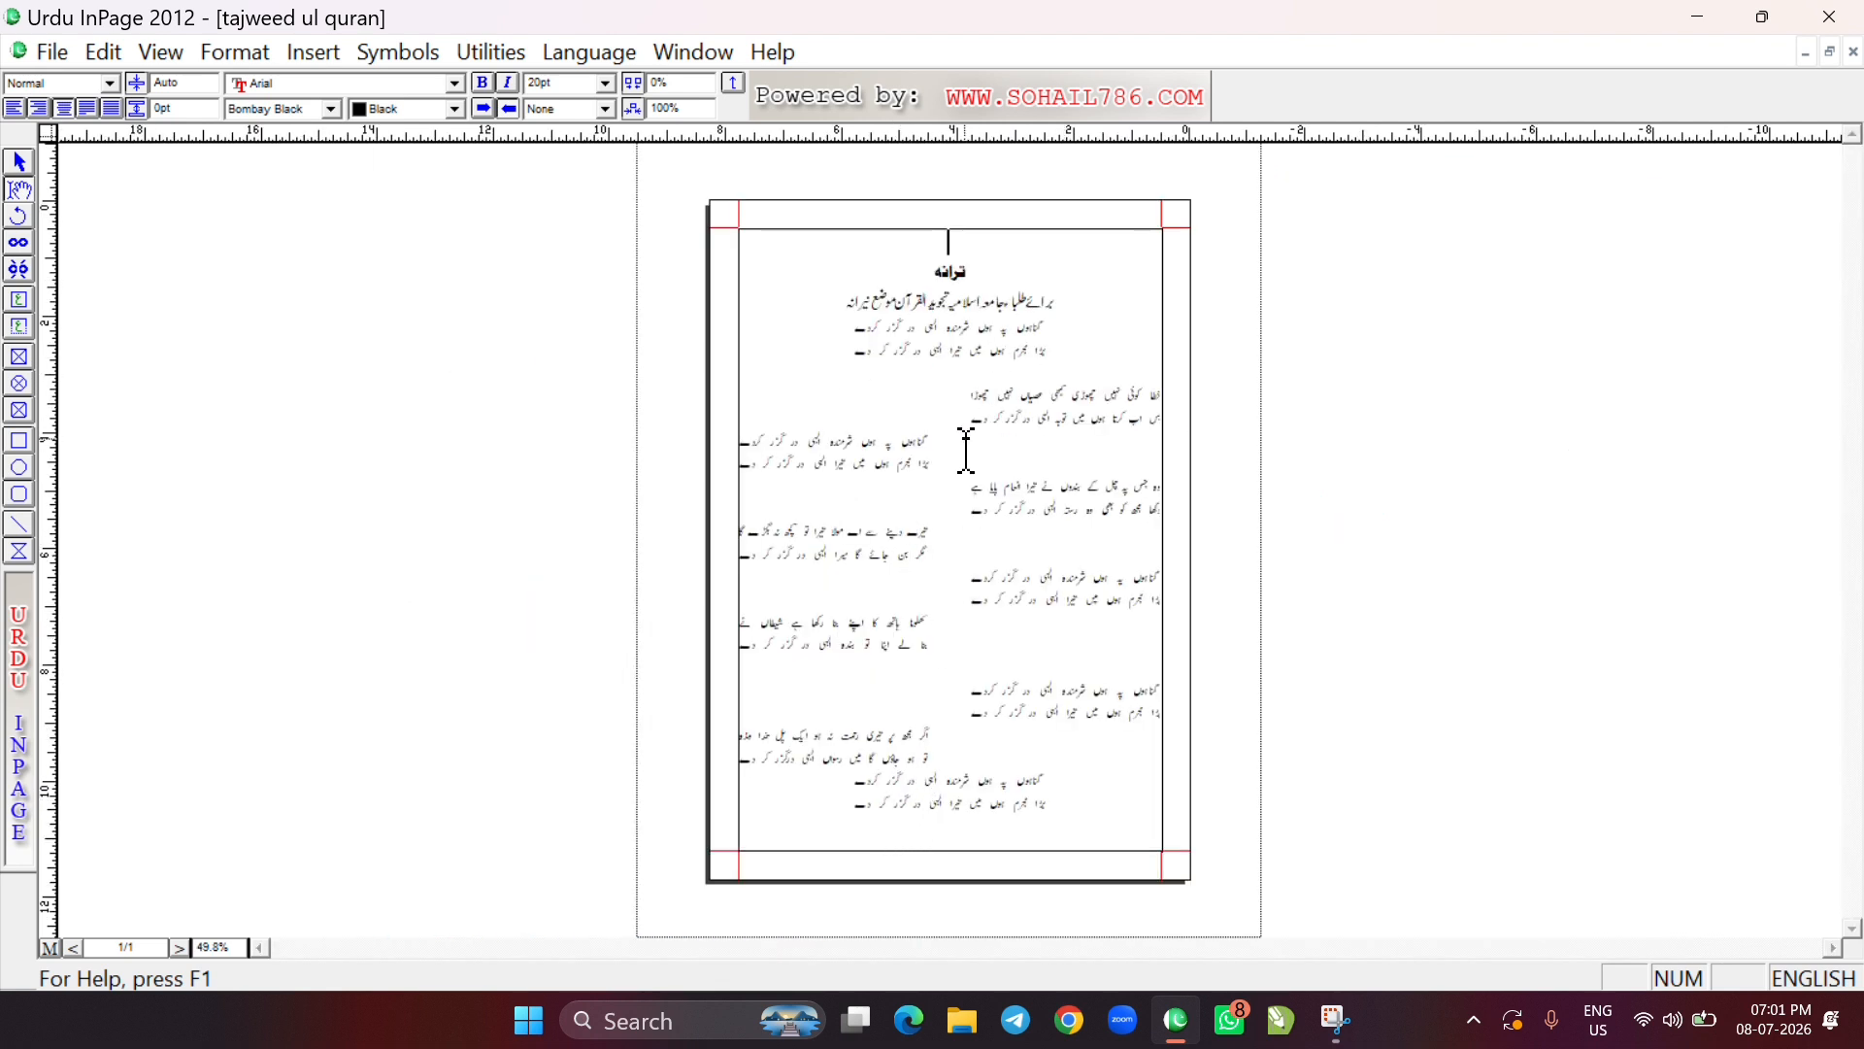
{"action": "scroll", "coordinate": [845, 544], "scroll_direction": "up", "scroll_amount": 3}
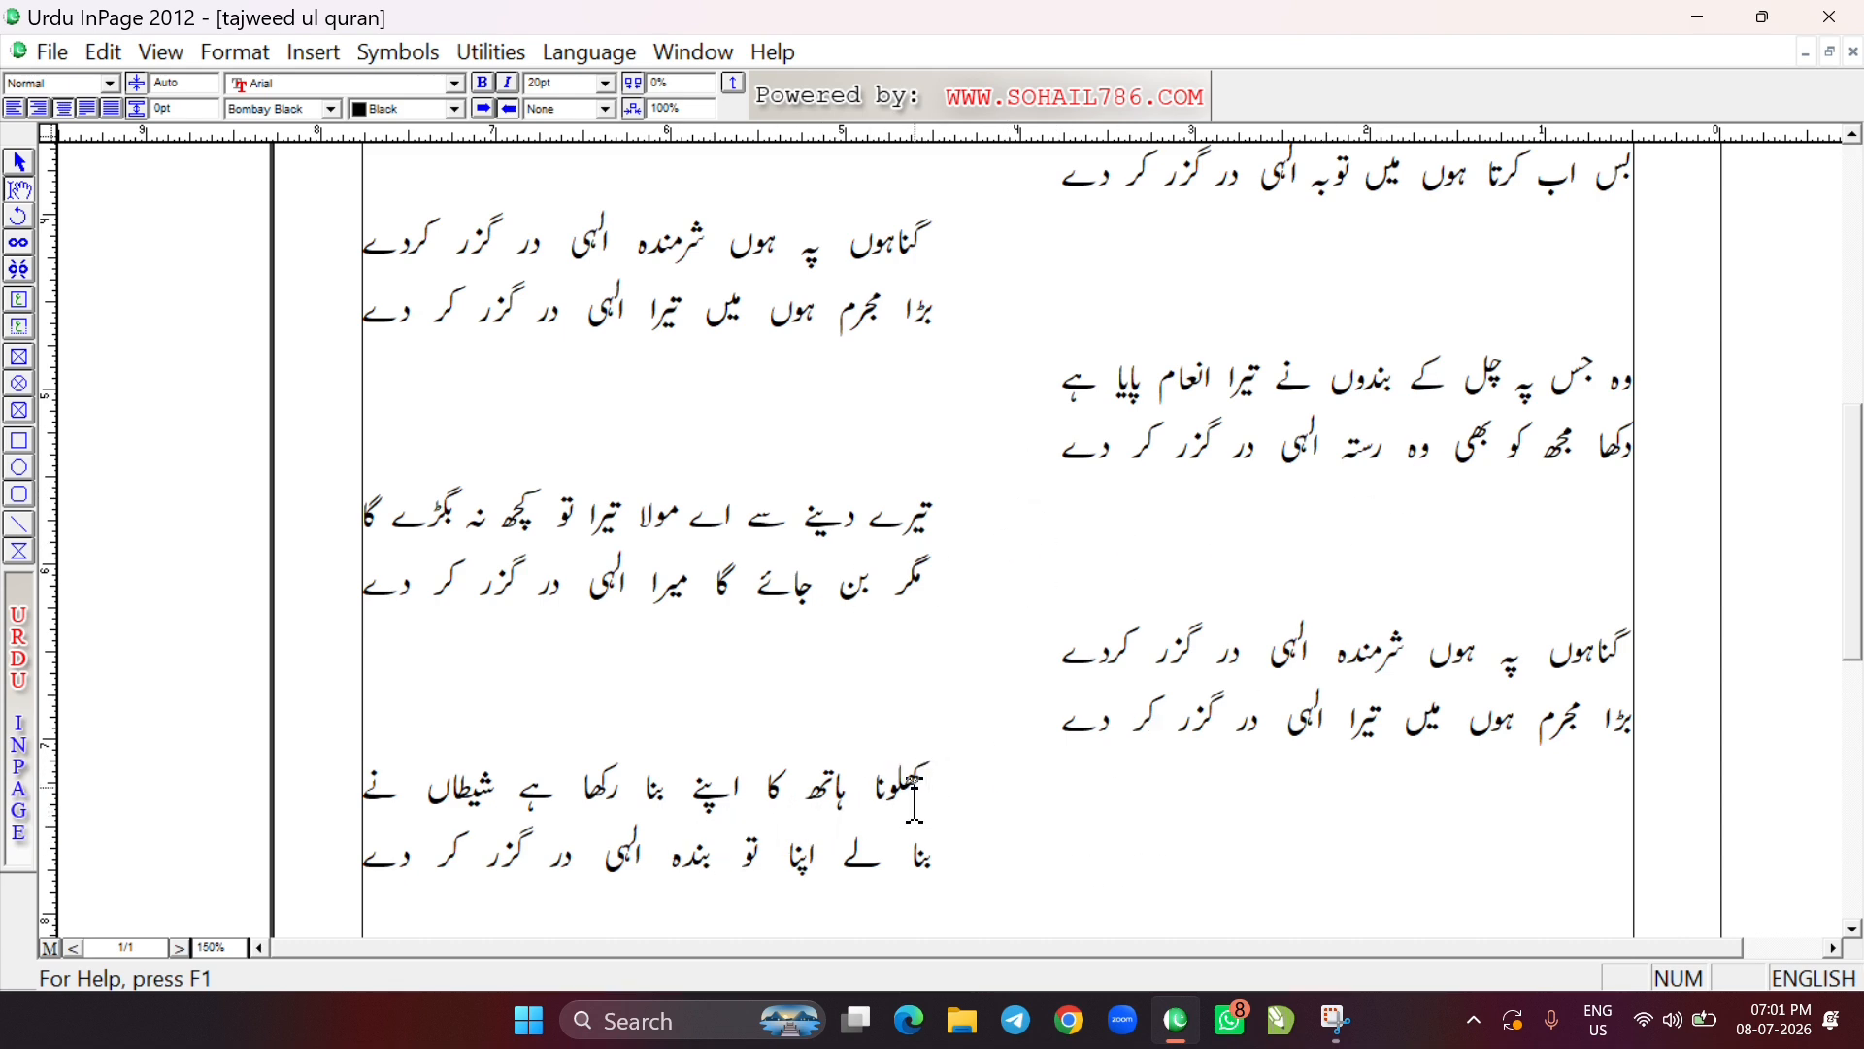
{"action": "left_click_drag", "start_coordinate": [873, 791], "coordinate": [938, 789]}
{"action": "left_click", "coordinate": [884, 811]}
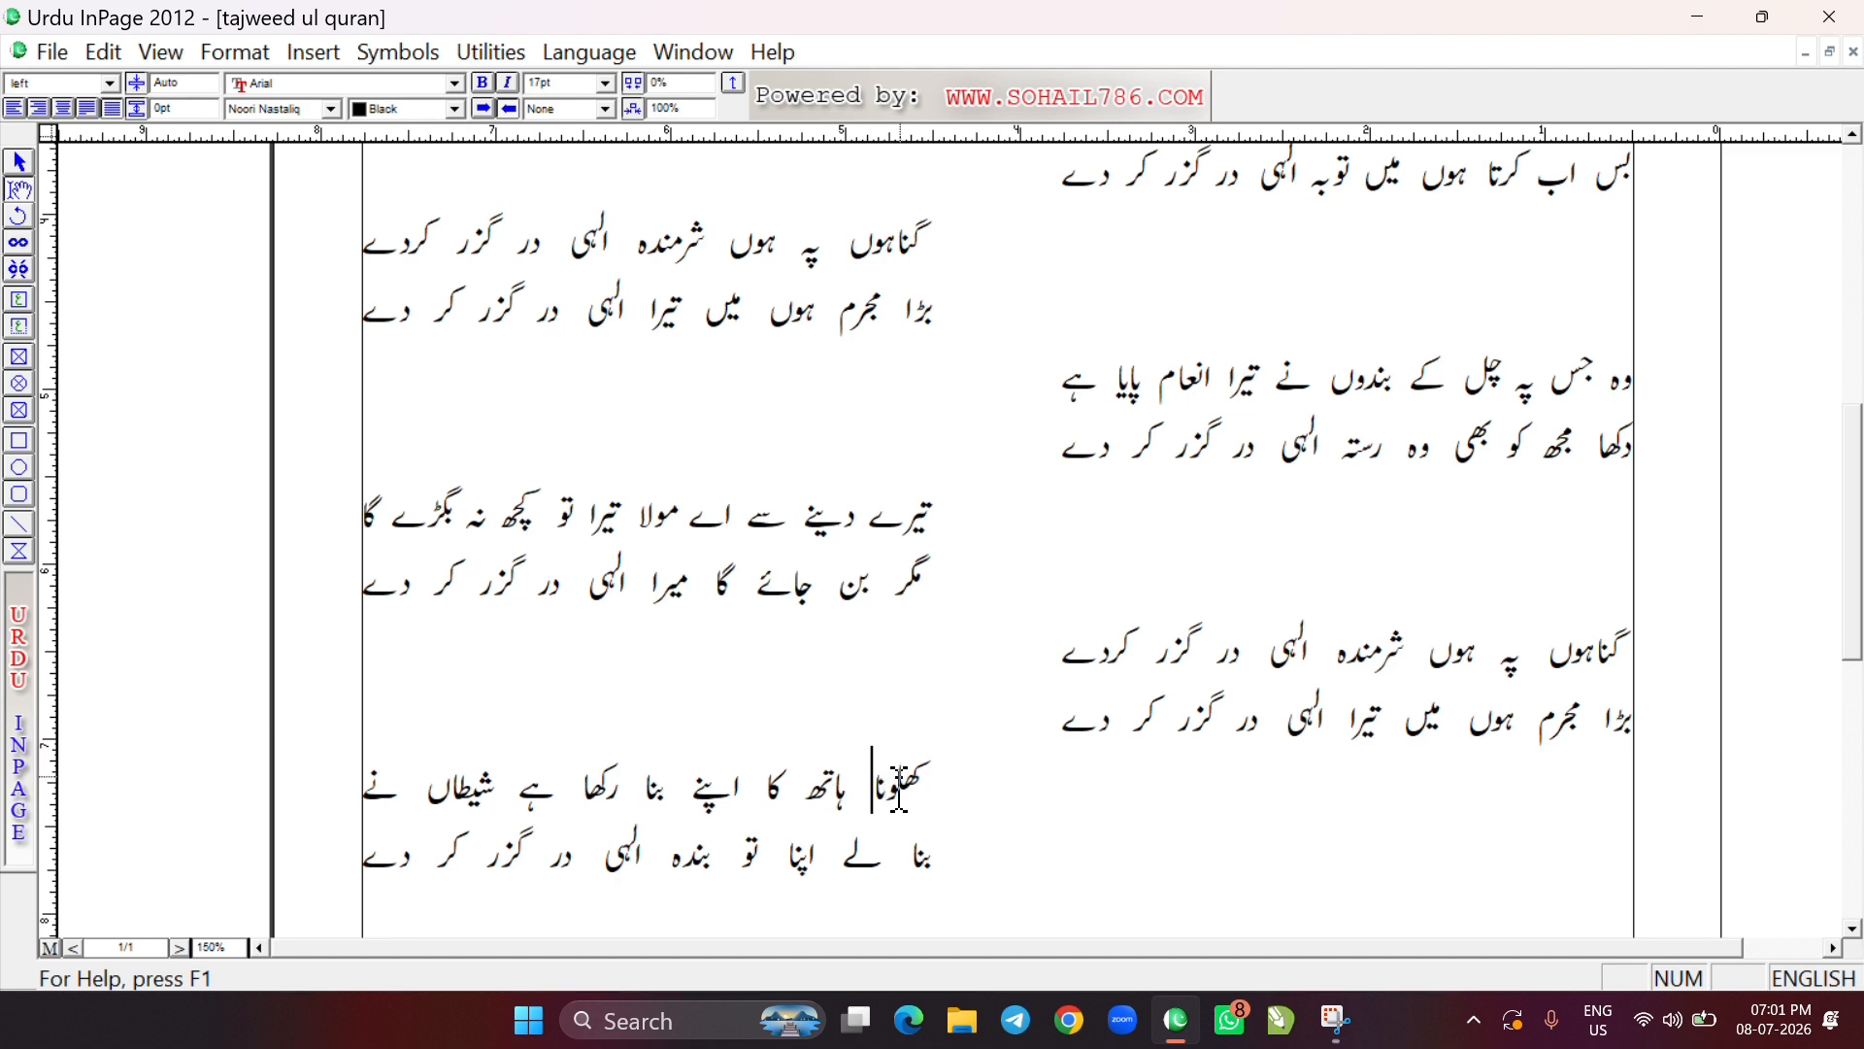
Open Find and Replace and move its dialog so the verse containing کھلونا stays uncovered
{"action": "left_click", "coordinate": [59, 49]}
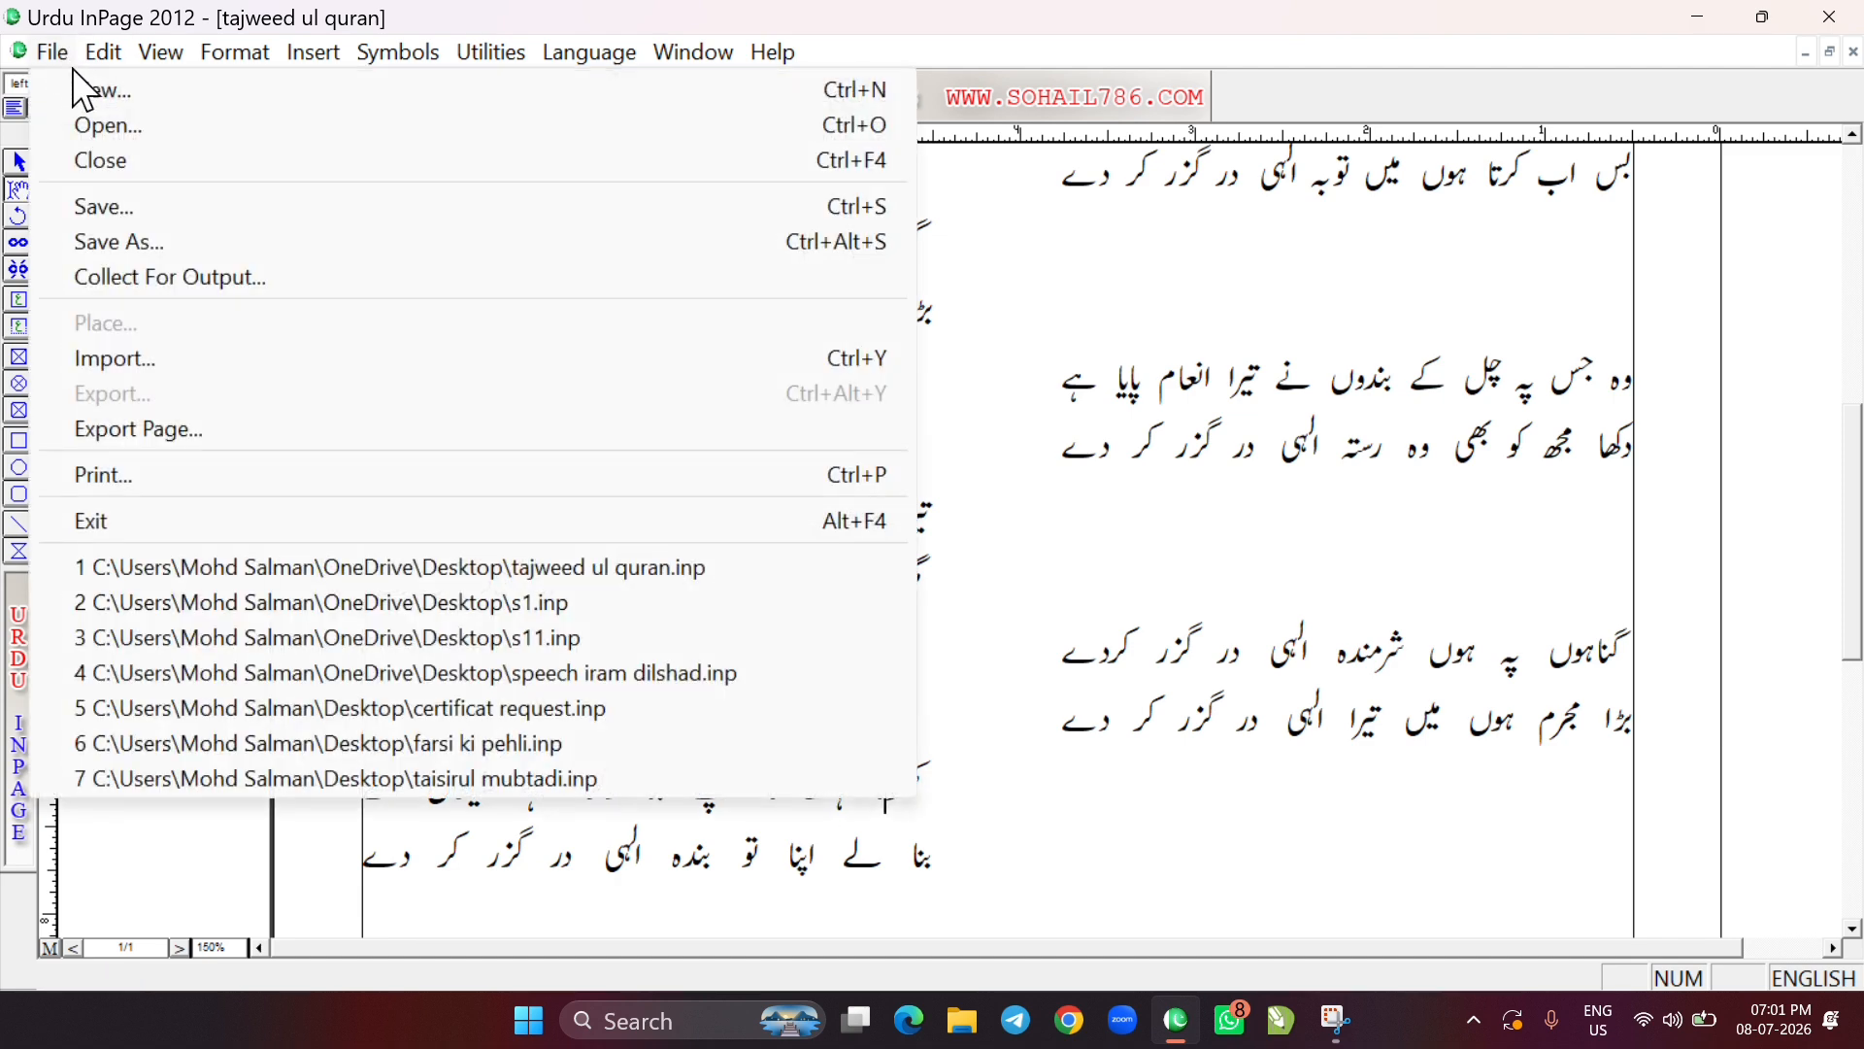
{"action": "mouse_move", "coordinate": [107, 67]}
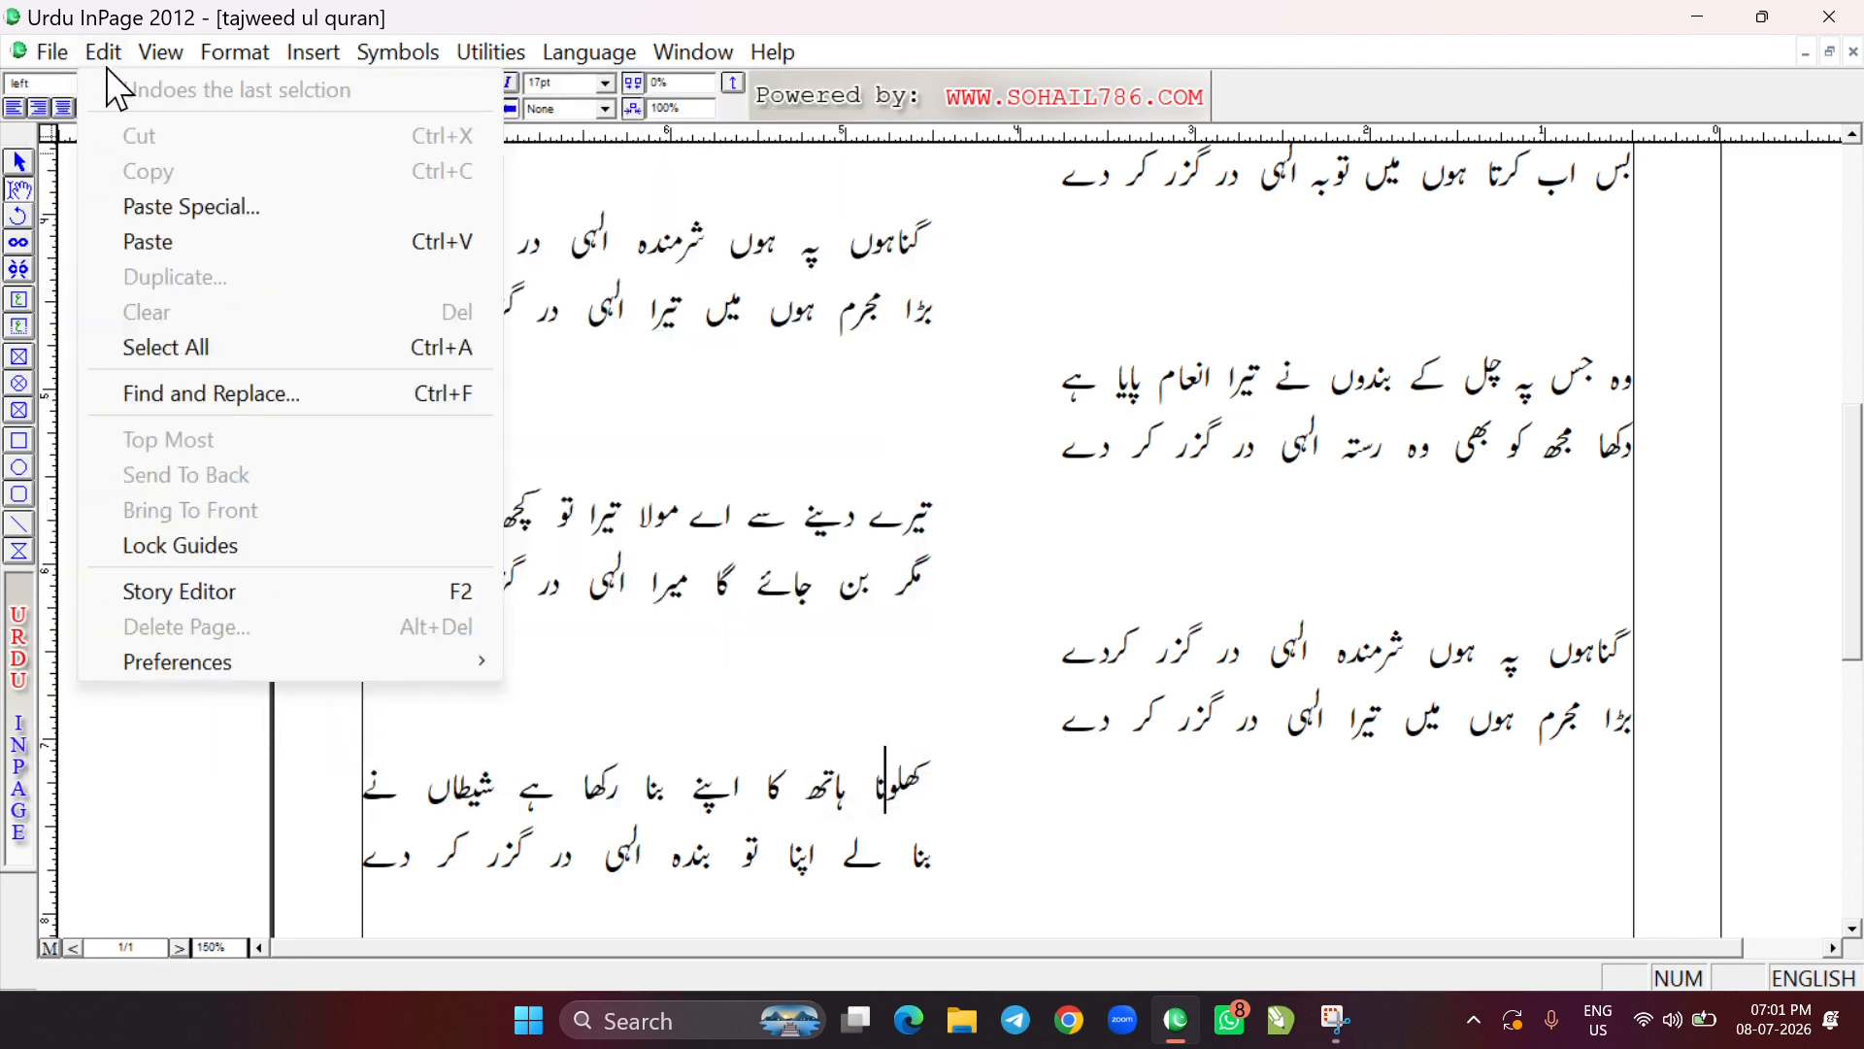
{"action": "left_click", "coordinate": [229, 387]}
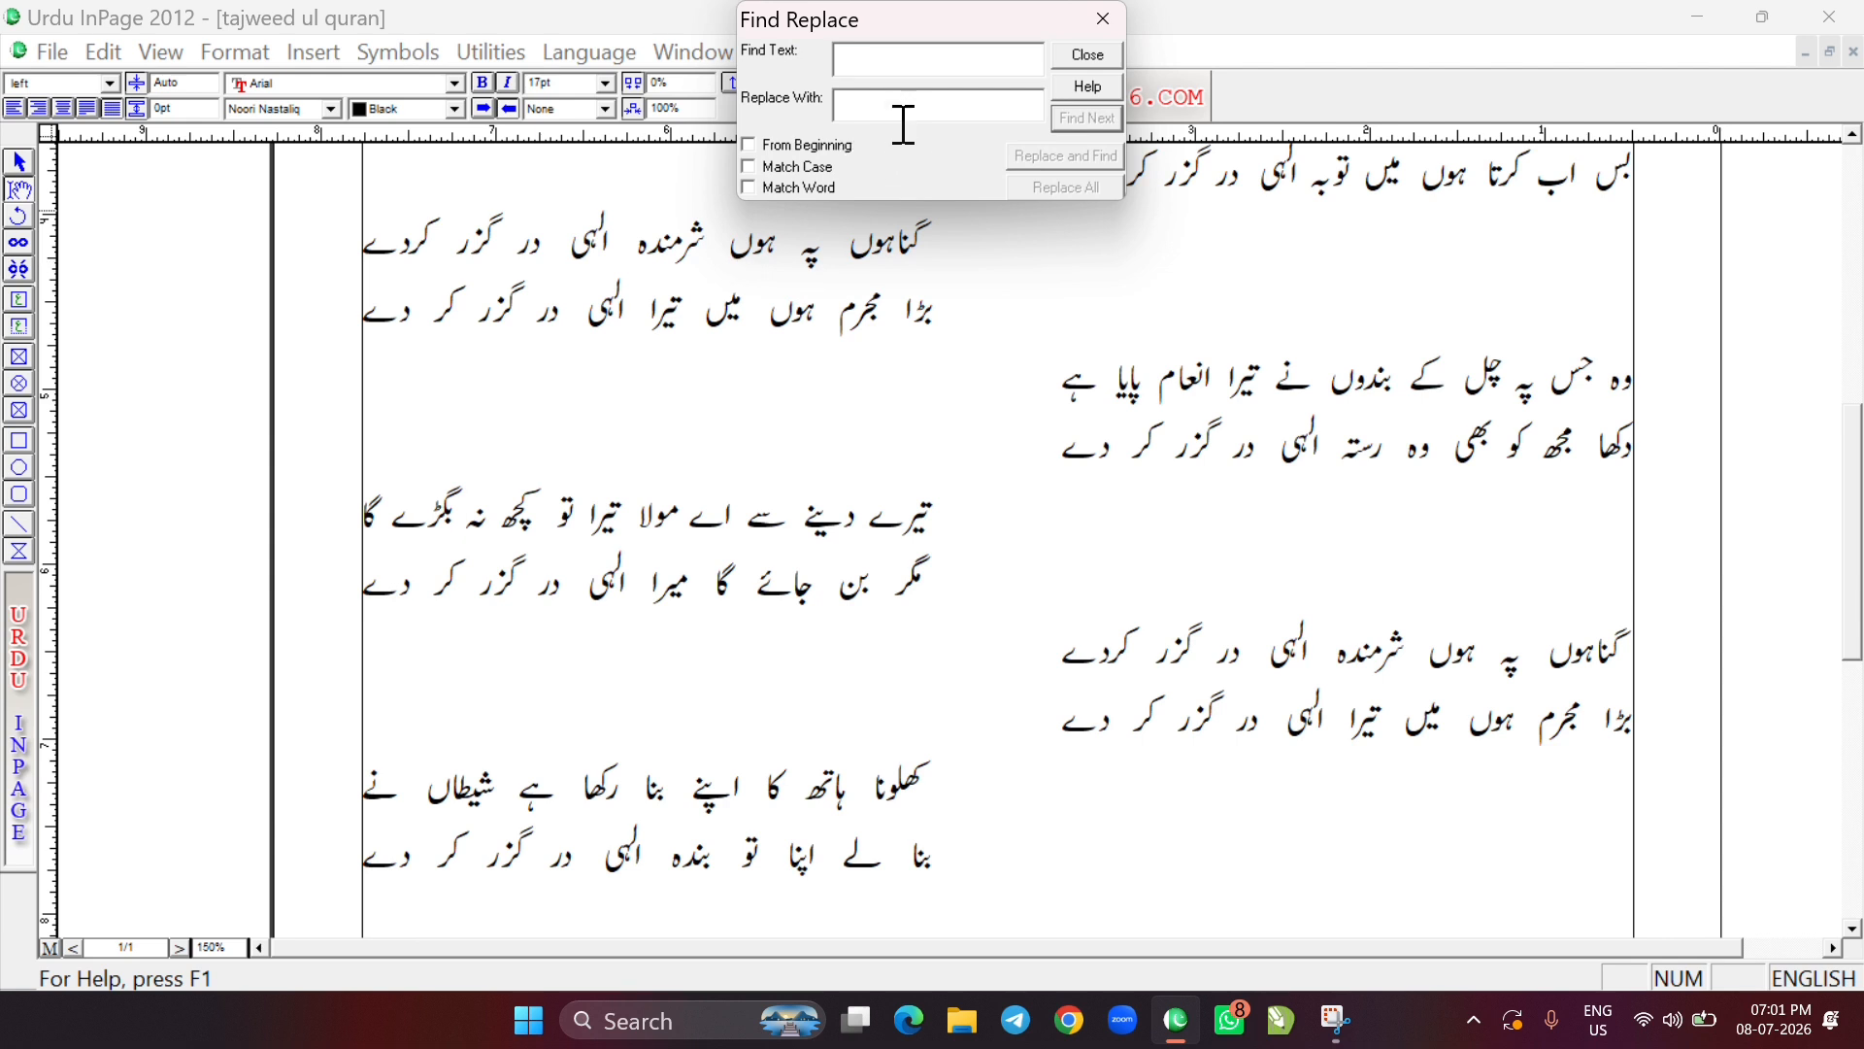
{"action": "left_click", "coordinate": [790, 50]}
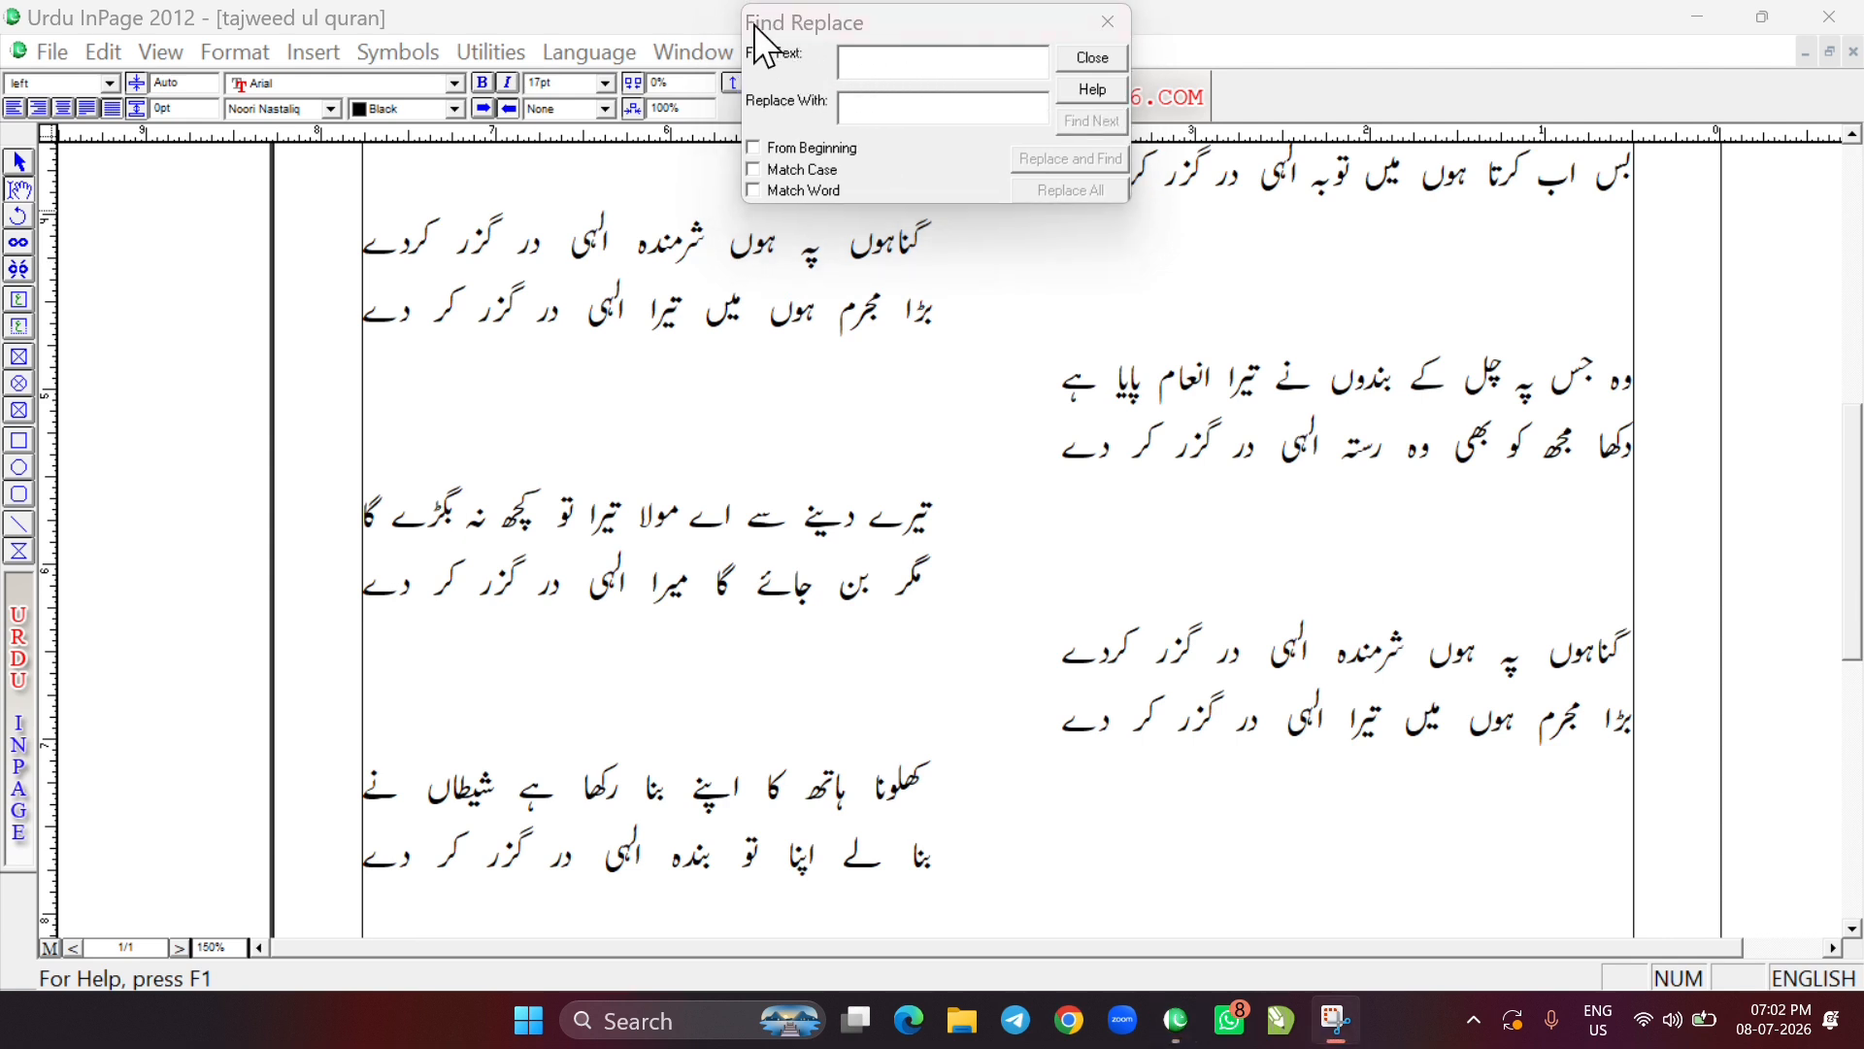
{"action": "left_click", "coordinate": [754, 24]}
{"action": "left_click_drag", "start_coordinate": [756, 27], "coordinate": [238, 260]}
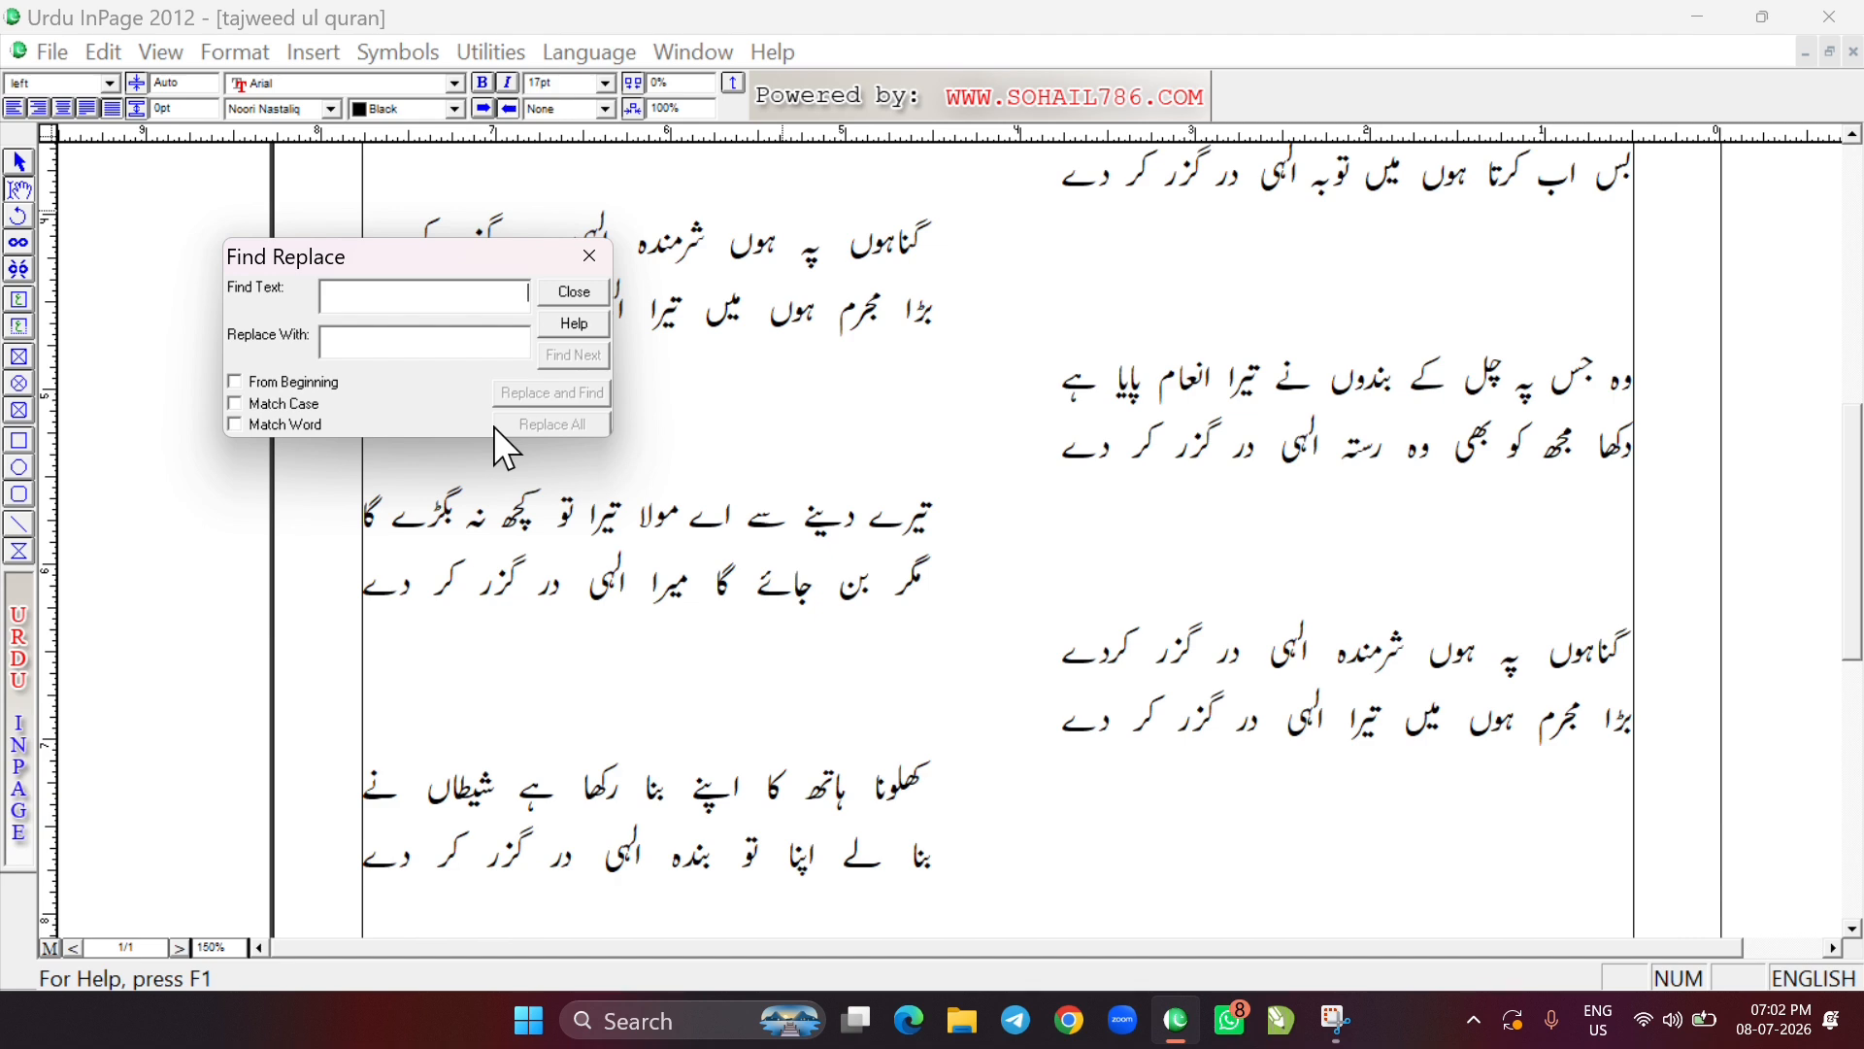
Set the find text to کھلونا and the replacement to کھلونہ, and search for the next occurrences
{"action": "type", "text": "k"}
{"action": "type", "text": "کھلونا"}
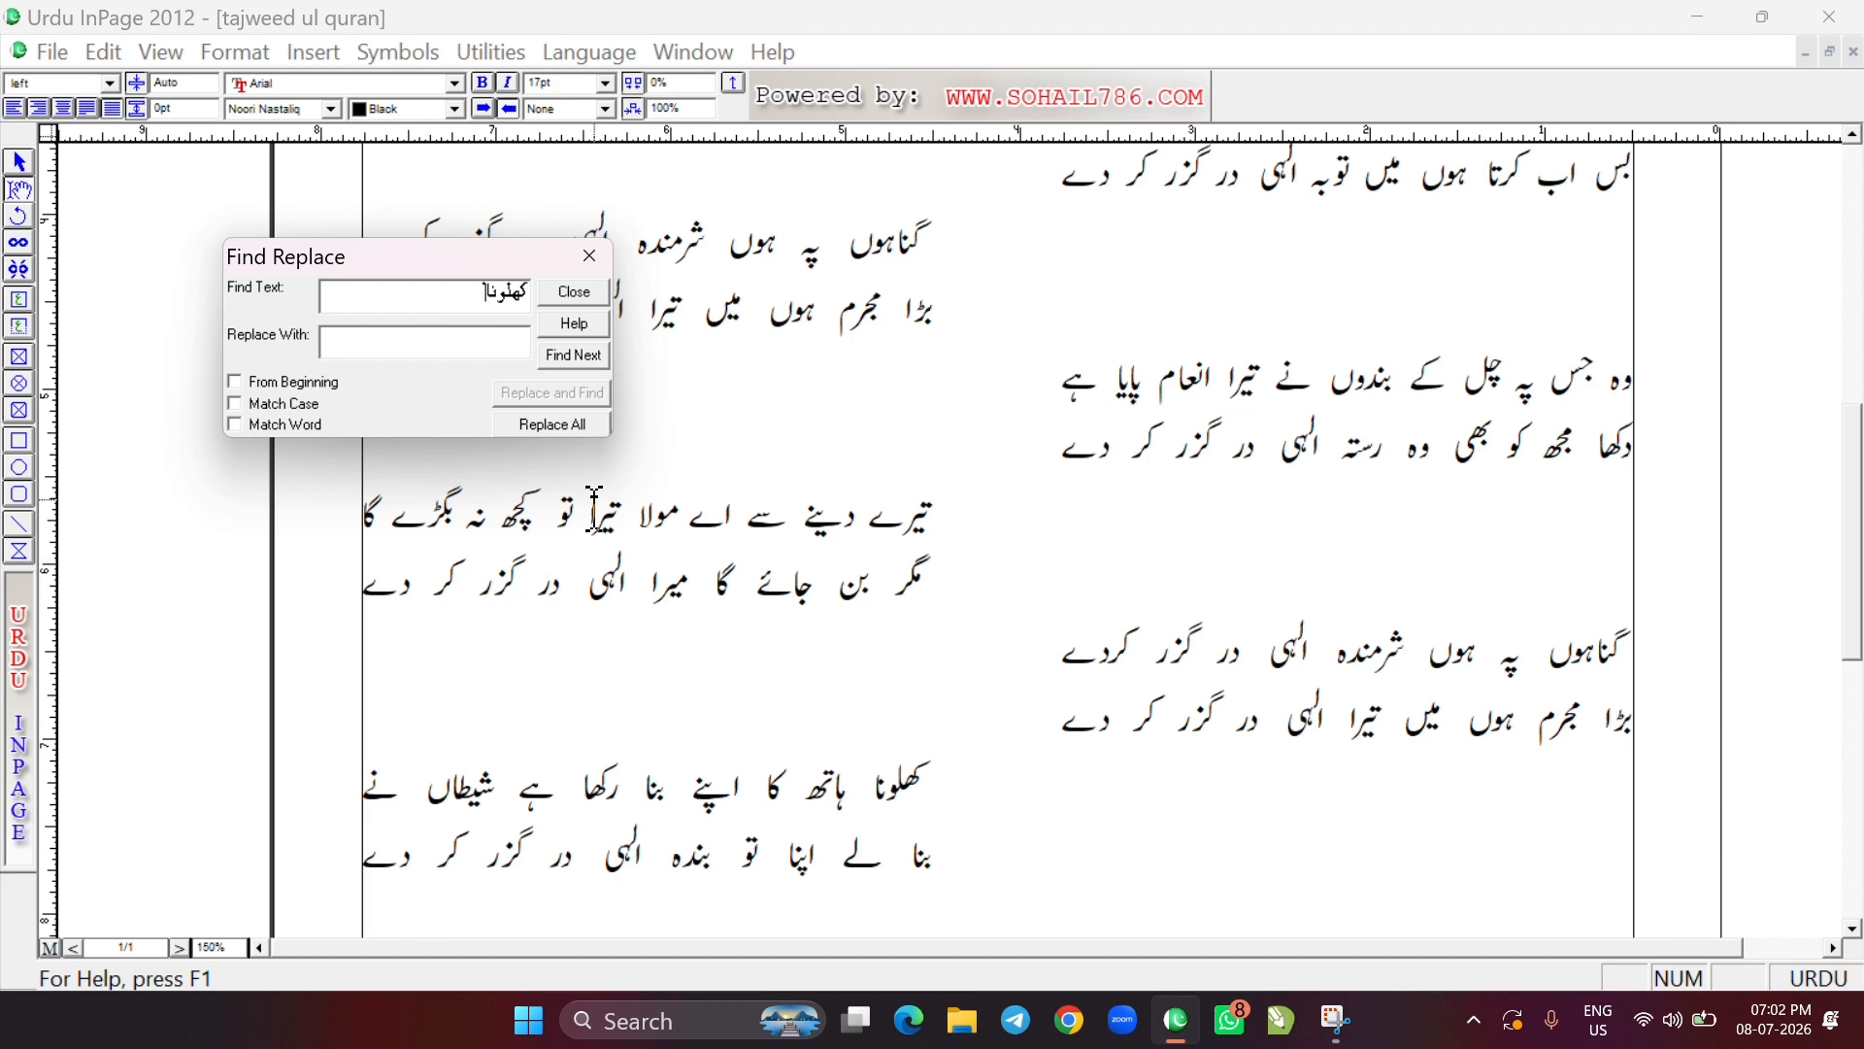
{"action": "left_click", "coordinate": [423, 343]}
{"action": "left_click", "coordinate": [233, 381]}
{"action": "left_click", "coordinate": [571, 356]}
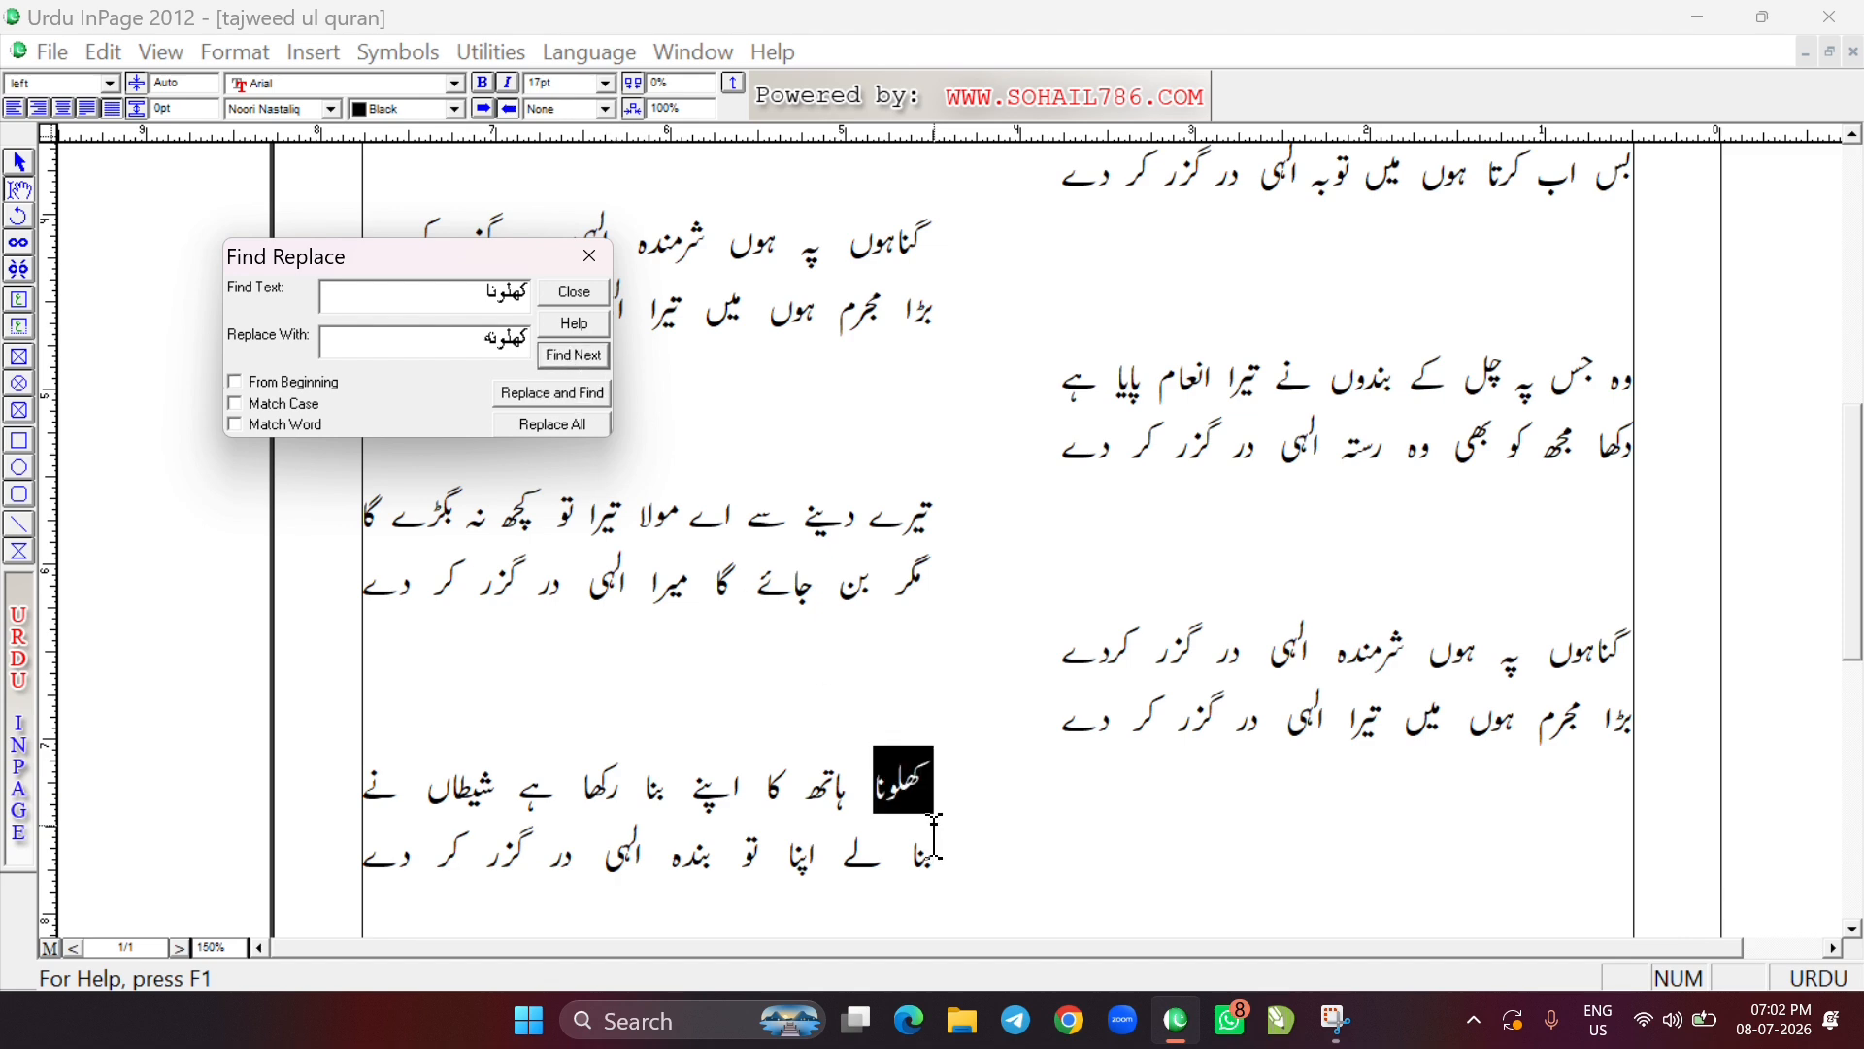
{"action": "left_click", "coordinate": [577, 355]}
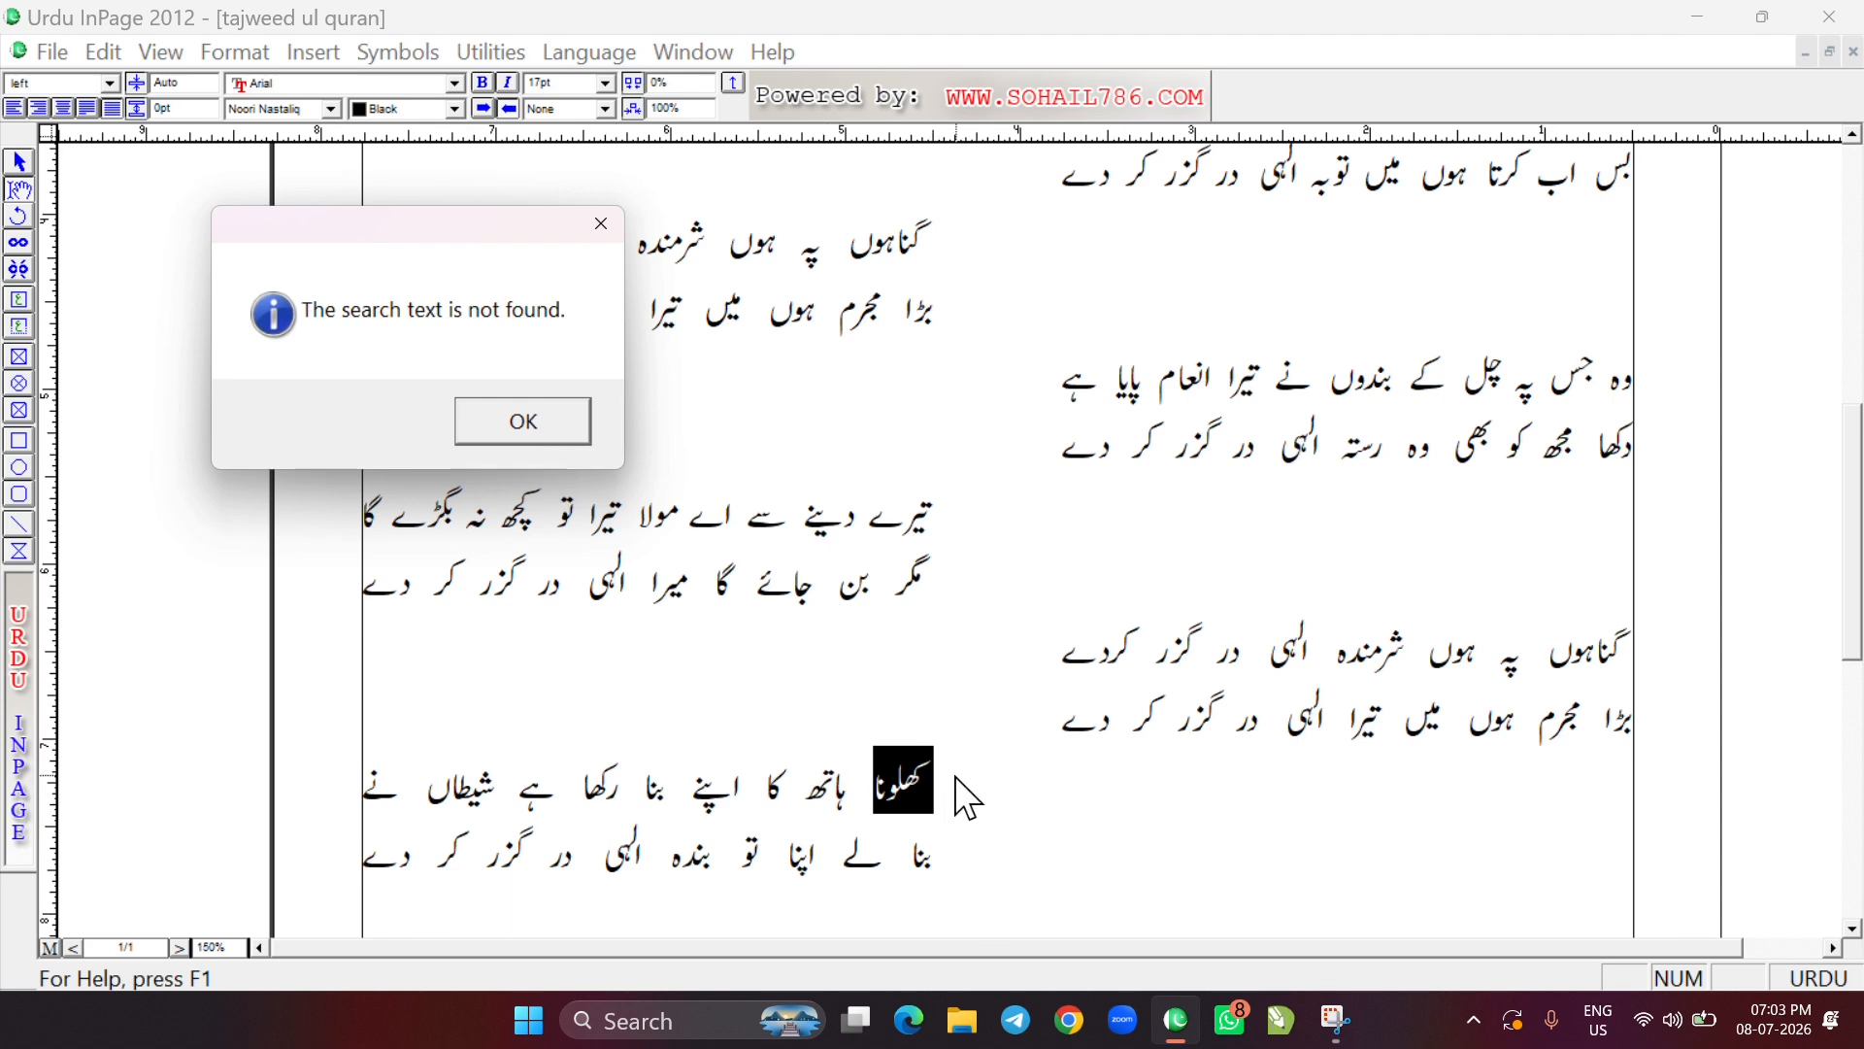
{"action": "left_click", "coordinate": [603, 224]}
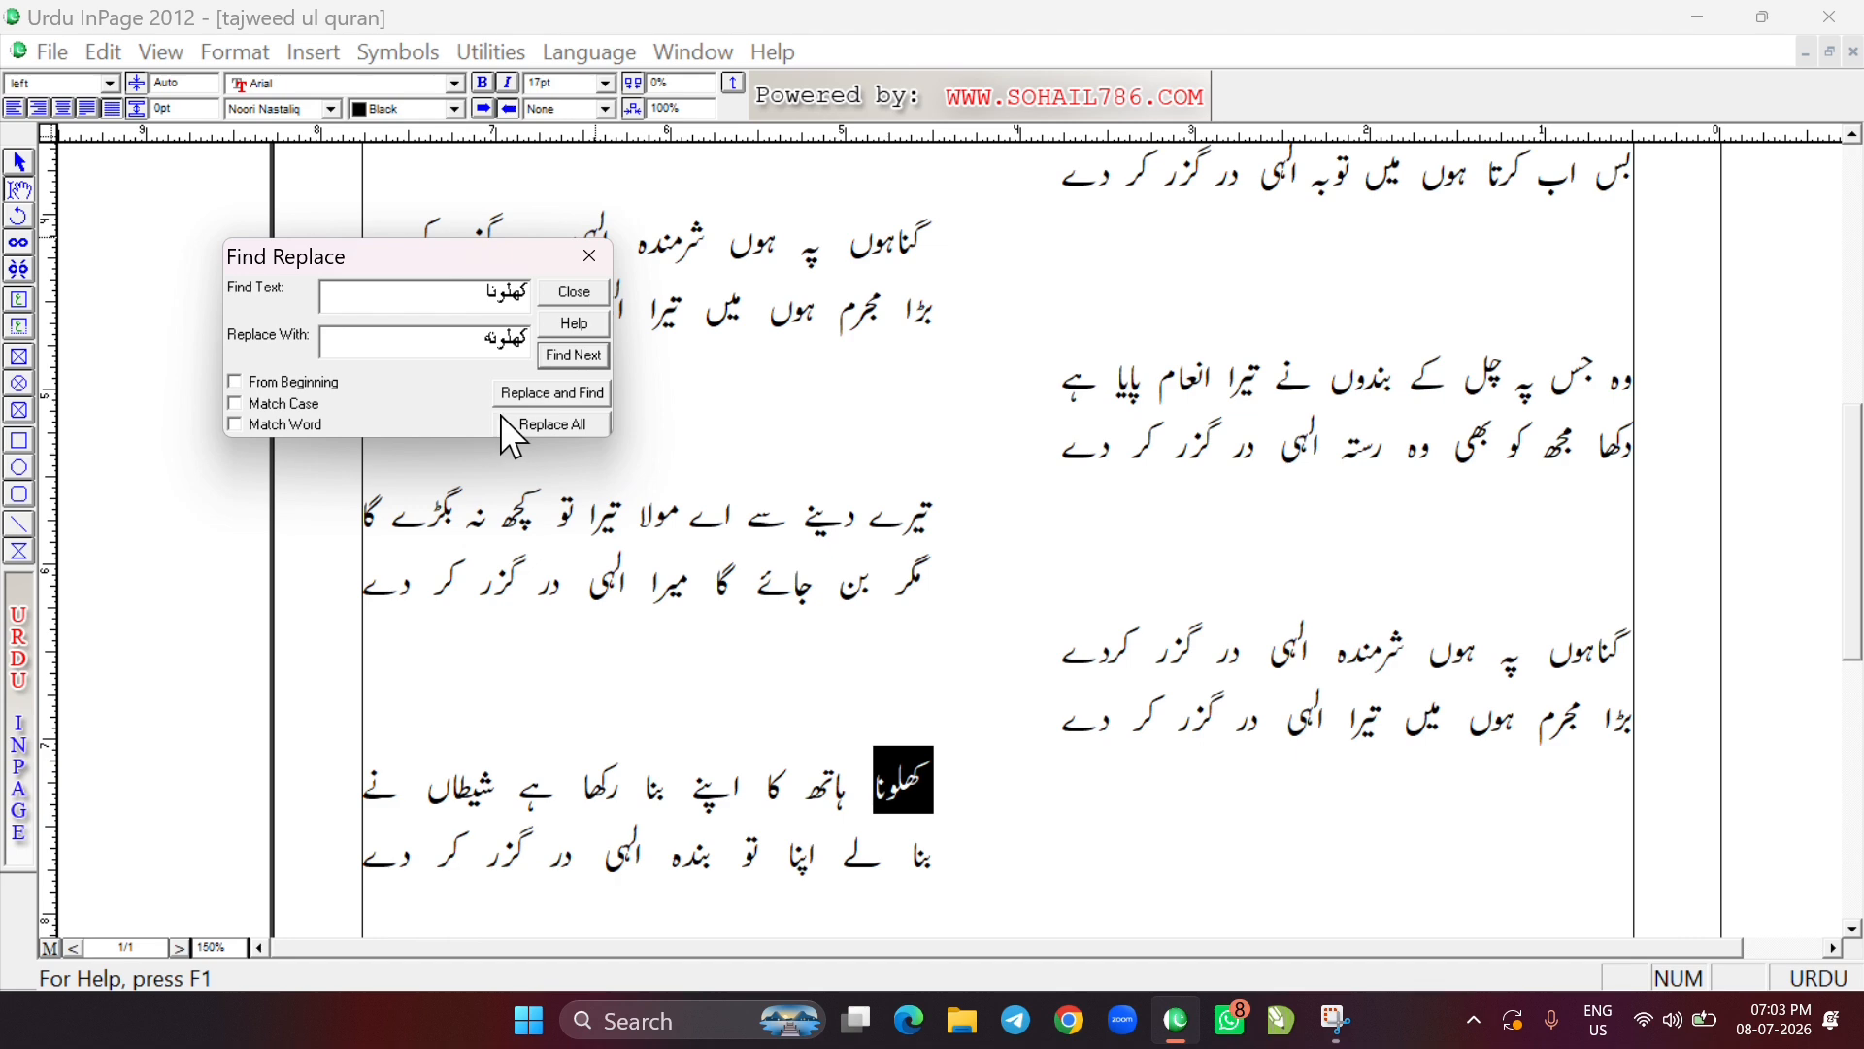
Replace the found word کھلونا with کھلونہ, check it in the poem, and close the Find Replace dialog
{"action": "left_click", "coordinate": [573, 394]}
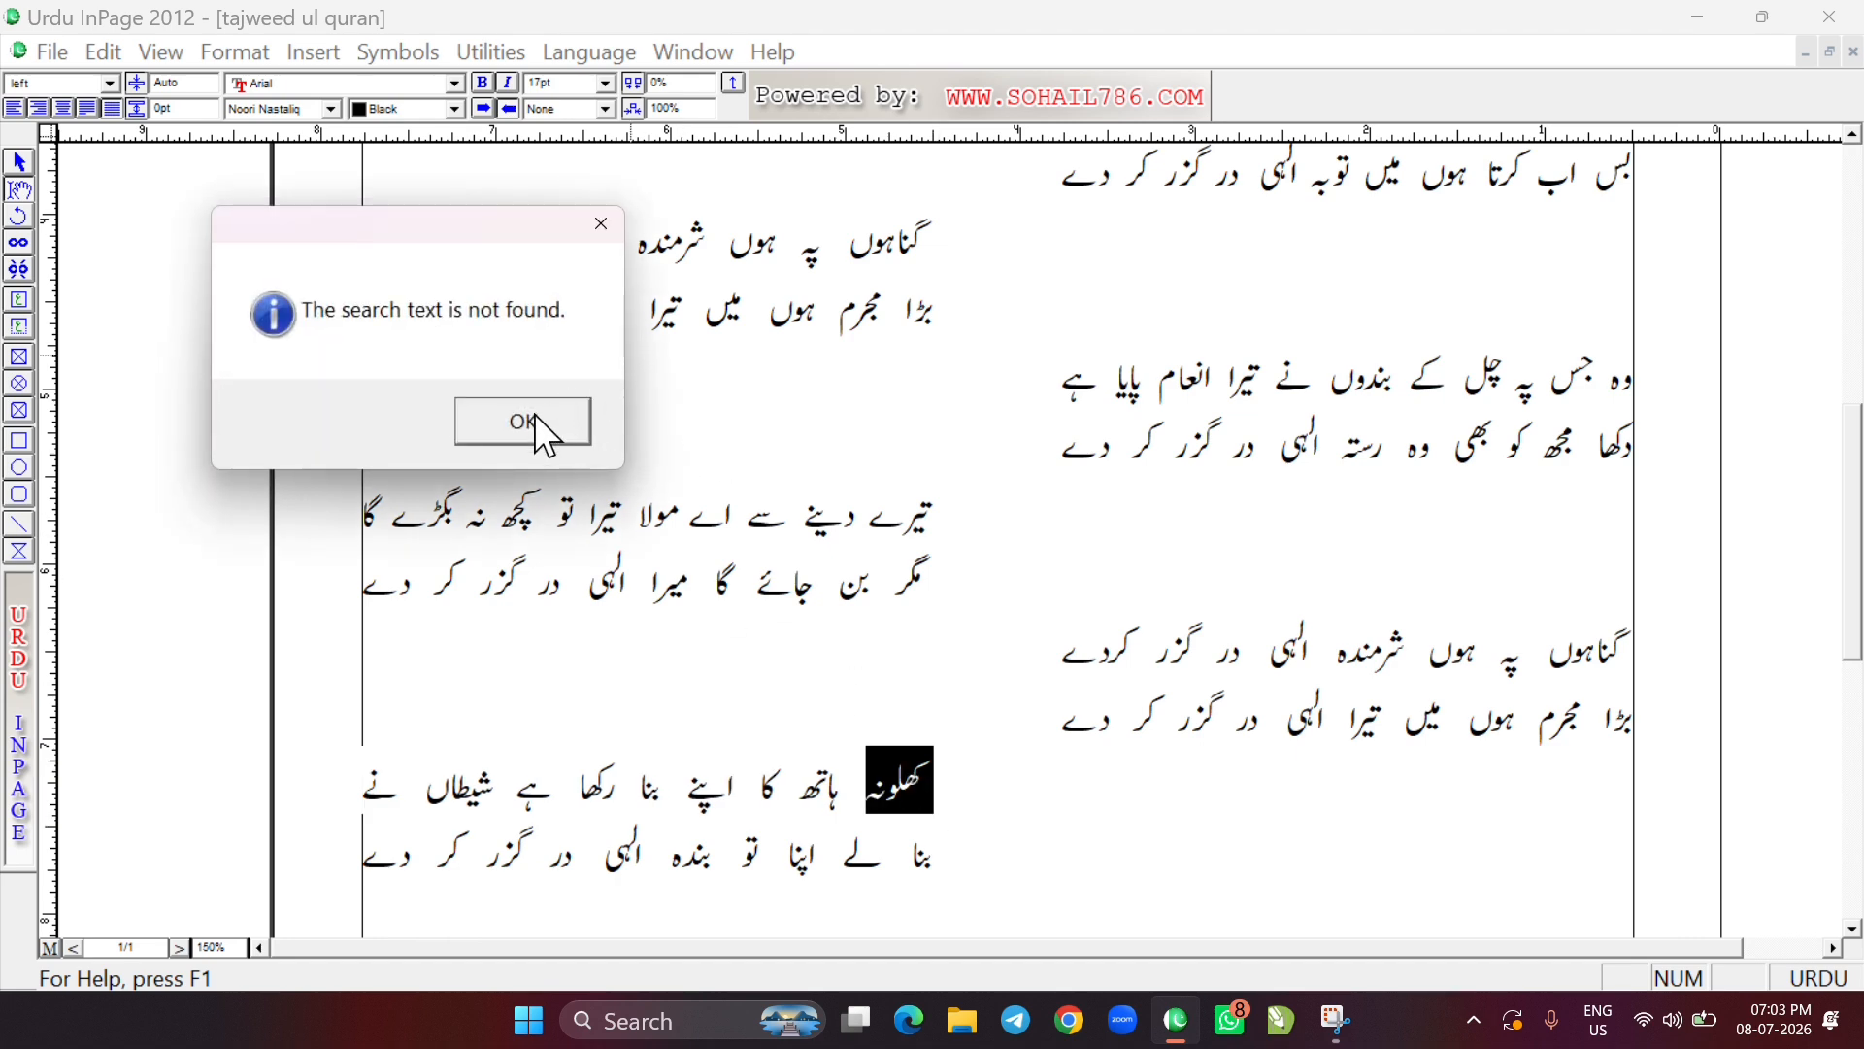
{"action": "left_click", "coordinate": [534, 418]}
{"action": "key", "text": "ctrl+0"}
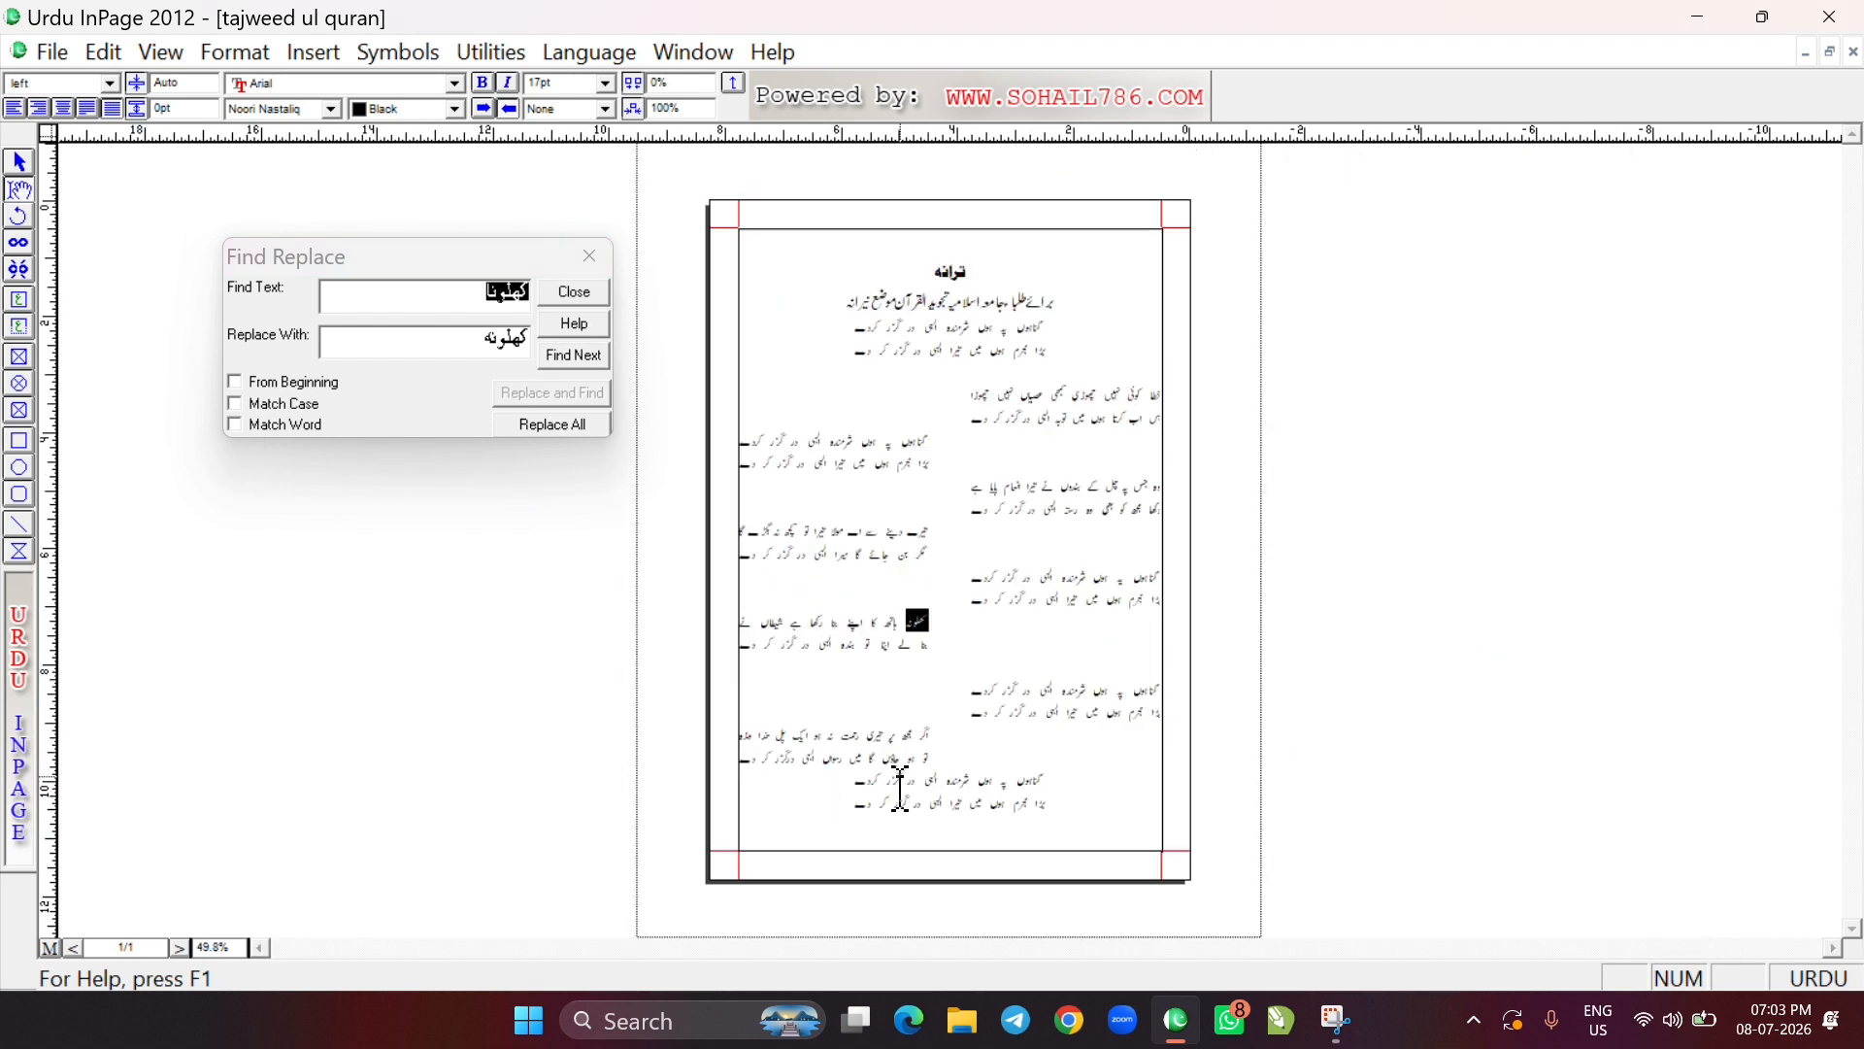
{"action": "right_click", "coordinate": [915, 626]}
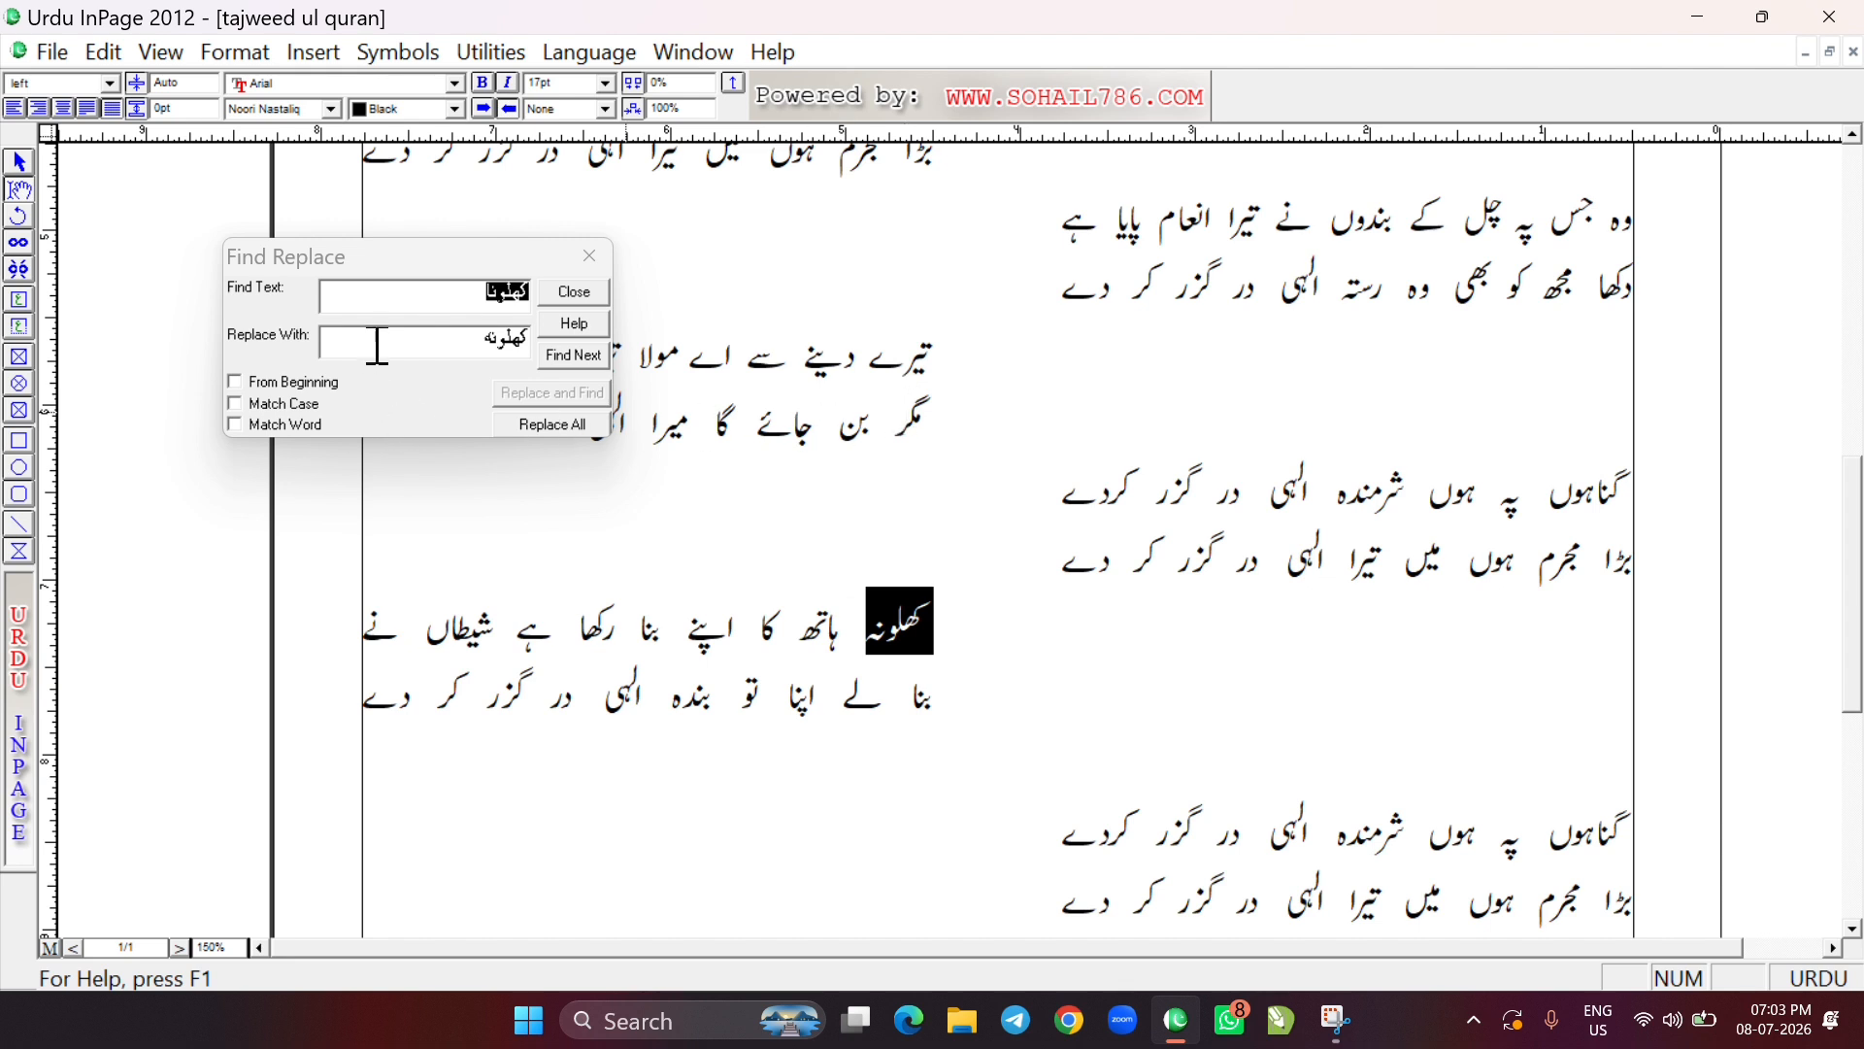
{"action": "left_click", "coordinate": [366, 297]}
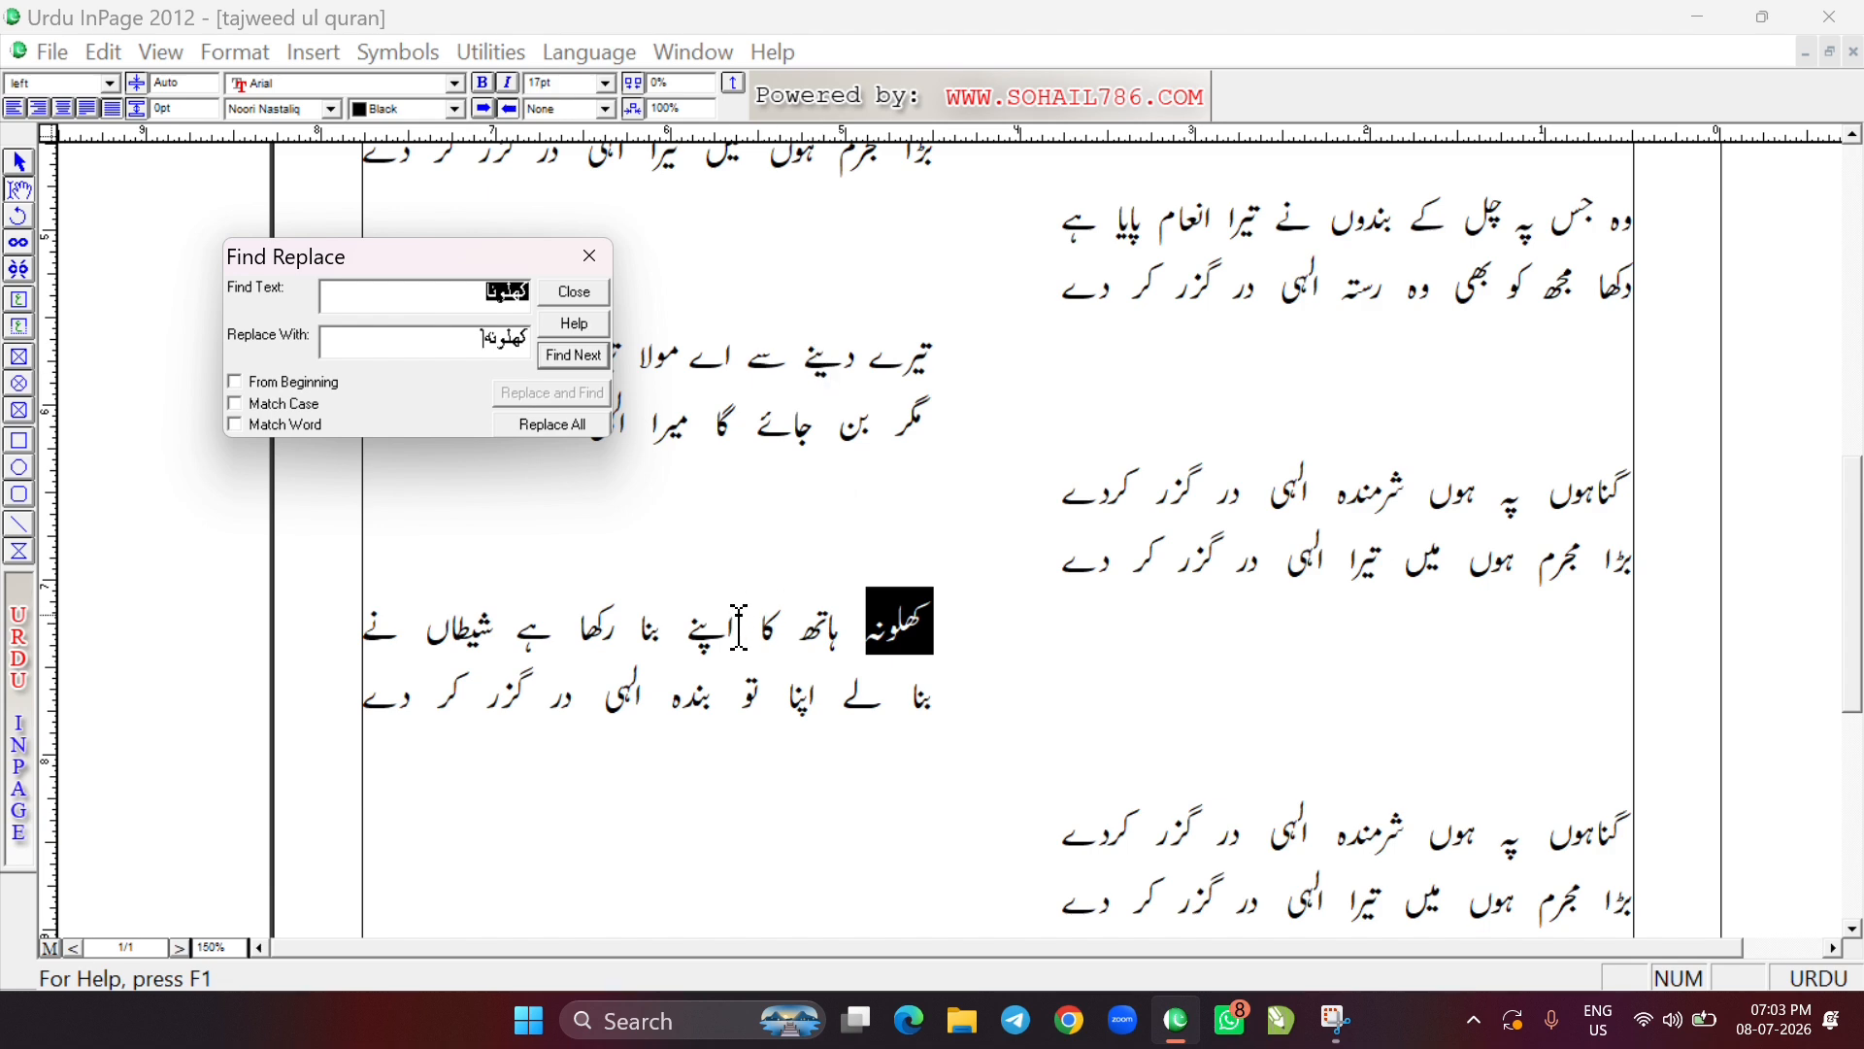
{"action": "left_click", "coordinate": [589, 255]}
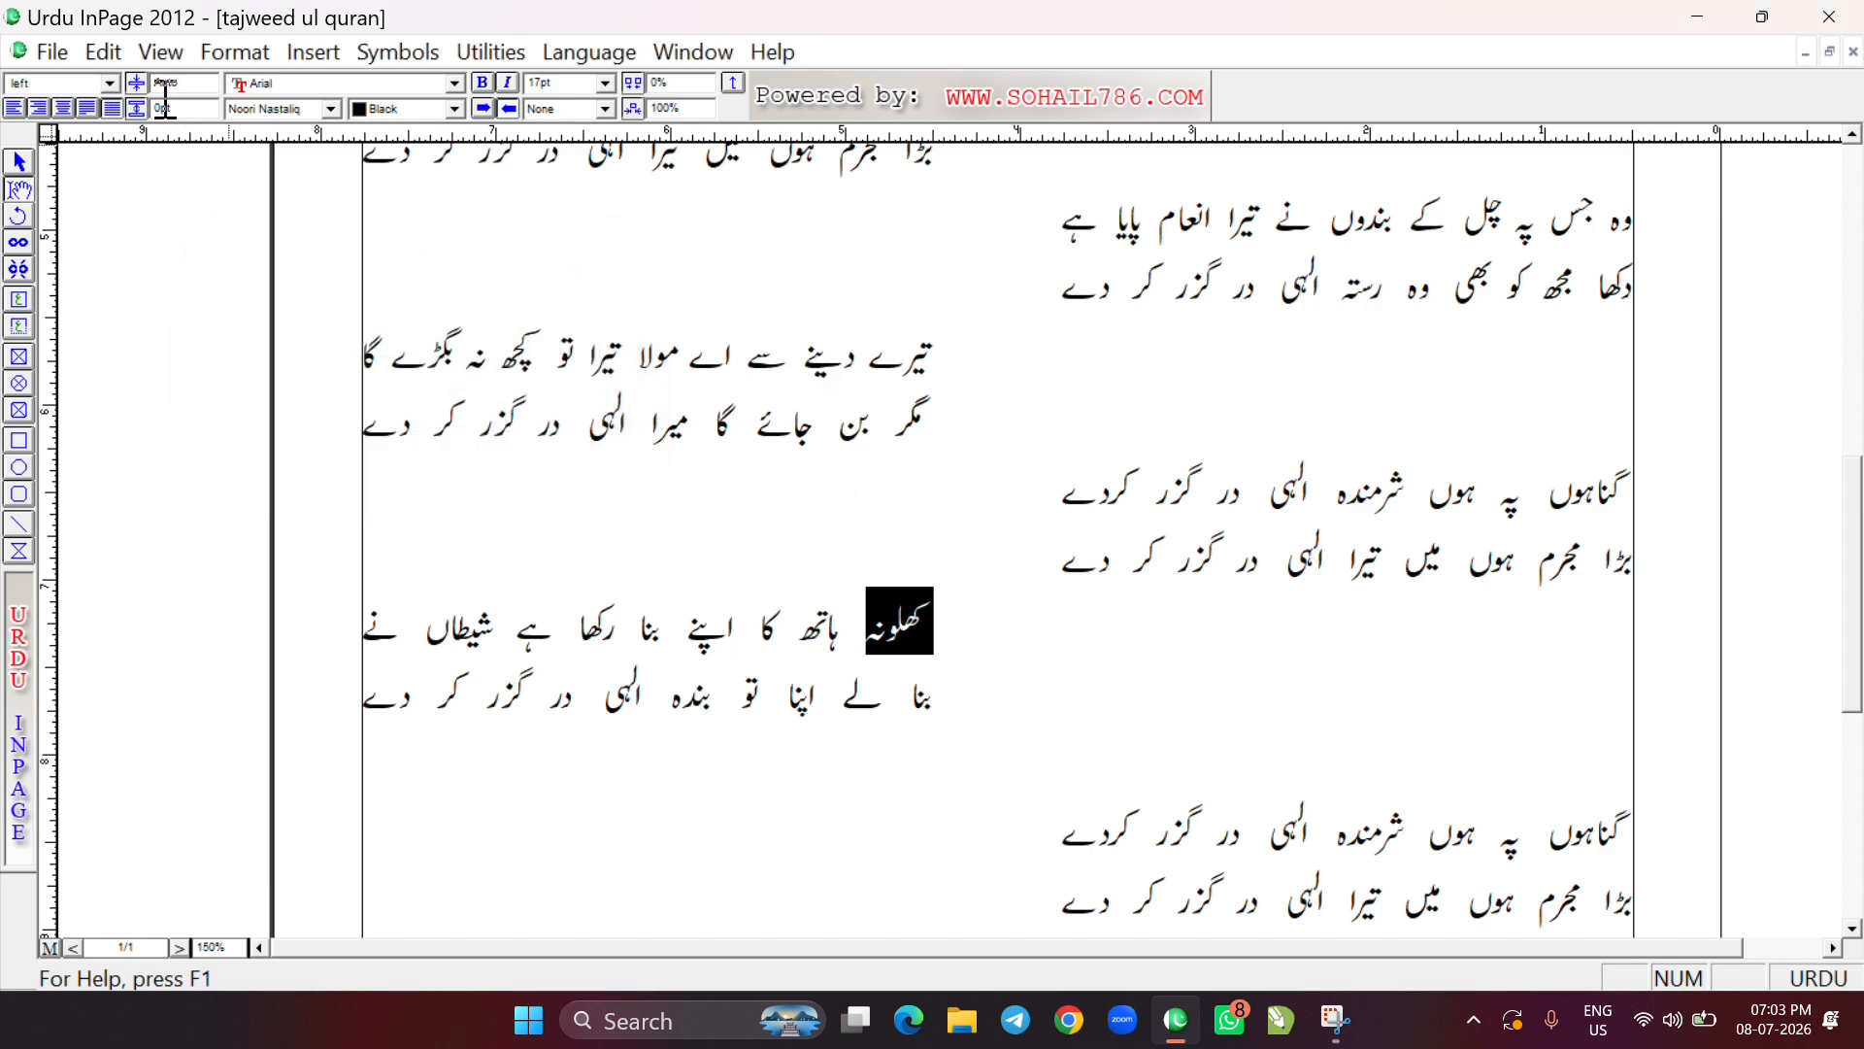
Close the tajweed ul quran document without saving, and deselect the heading text in the unsaved Edit Menu document
{"action": "left_click", "coordinate": [101, 50]}
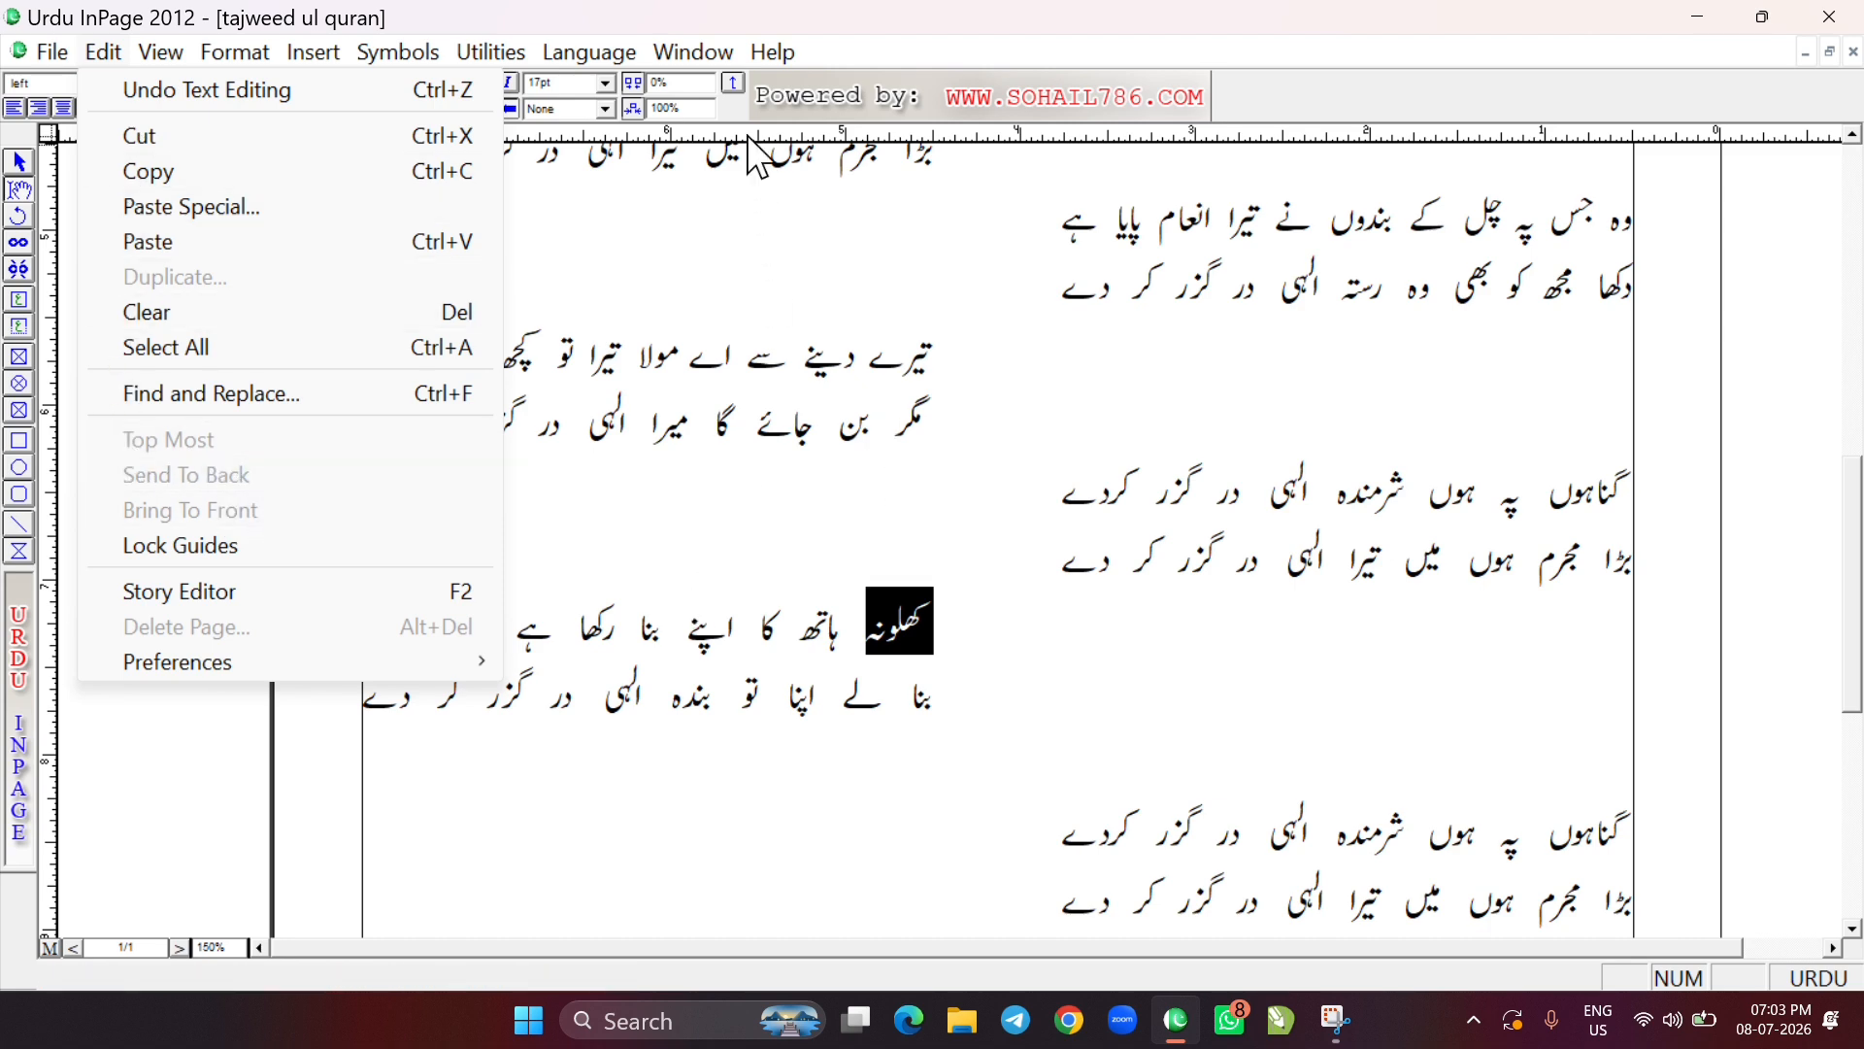
{"action": "left_click", "coordinate": [843, 454]}
{"action": "left_click", "coordinate": [980, 471]}
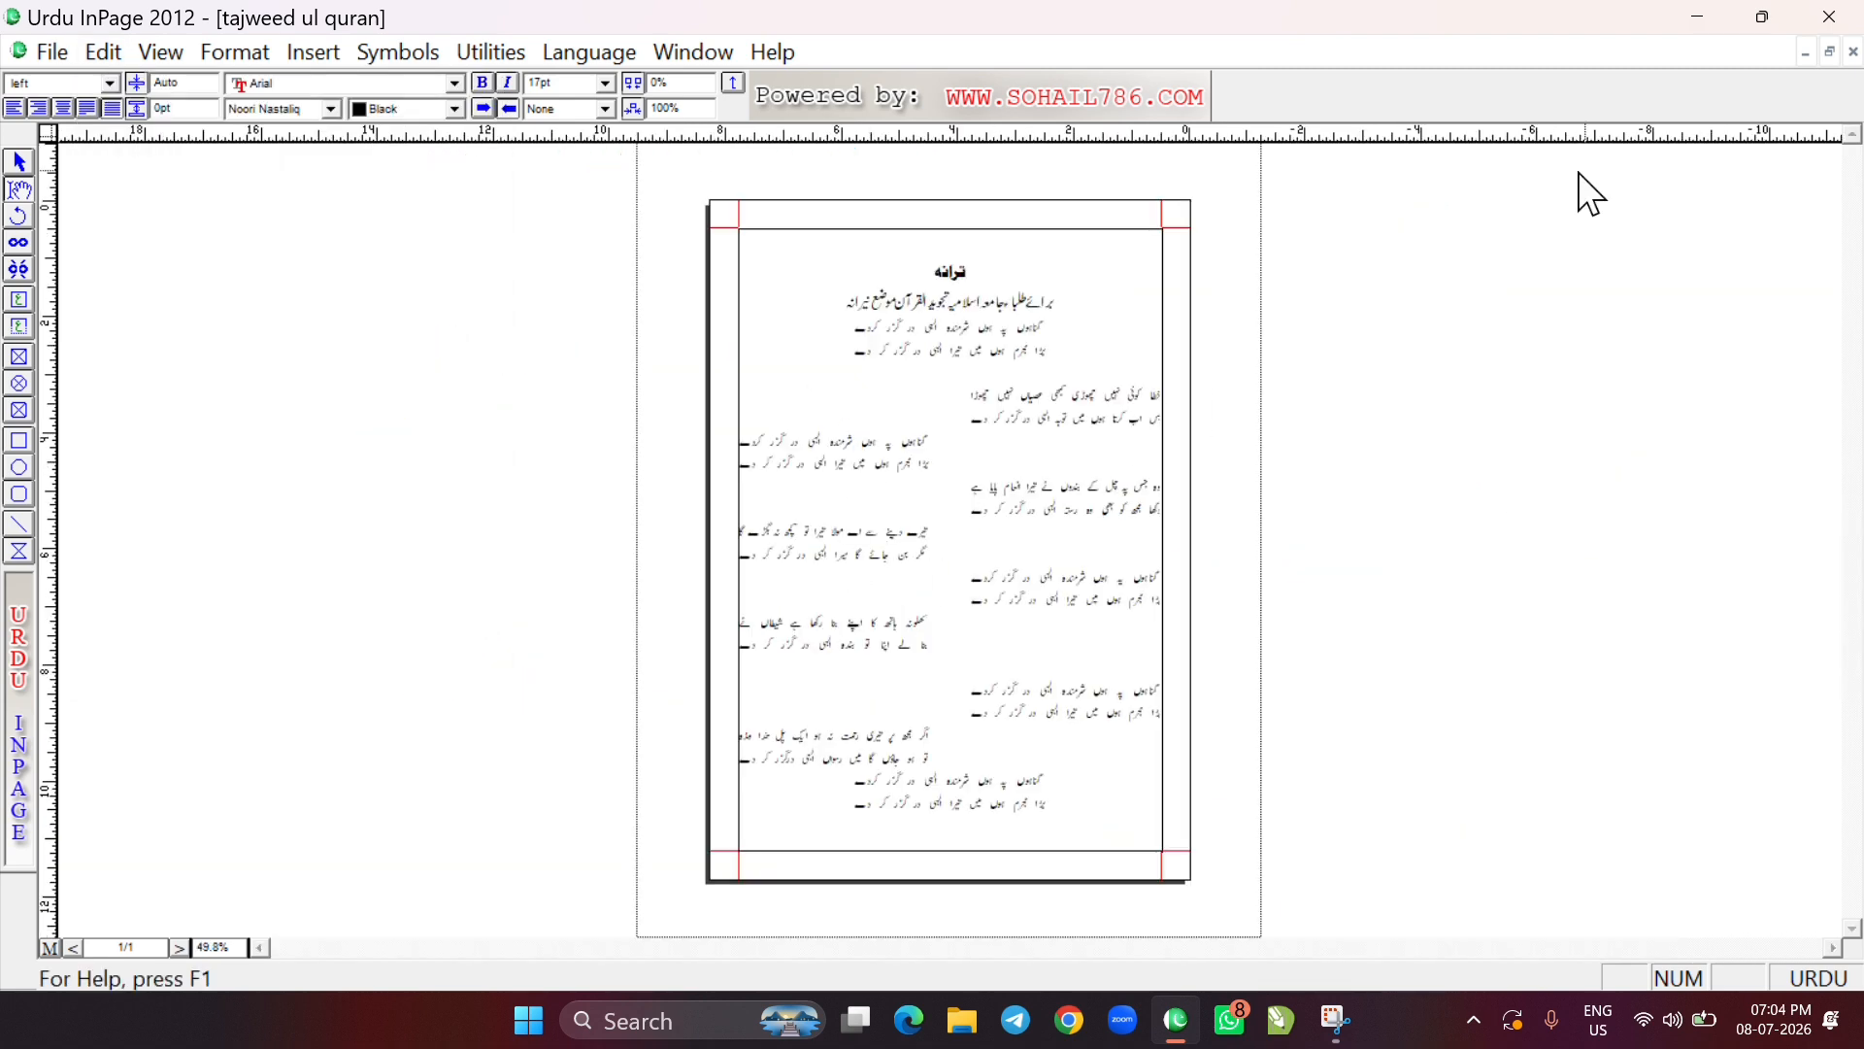
{"action": "left_click", "coordinate": [1853, 53]}
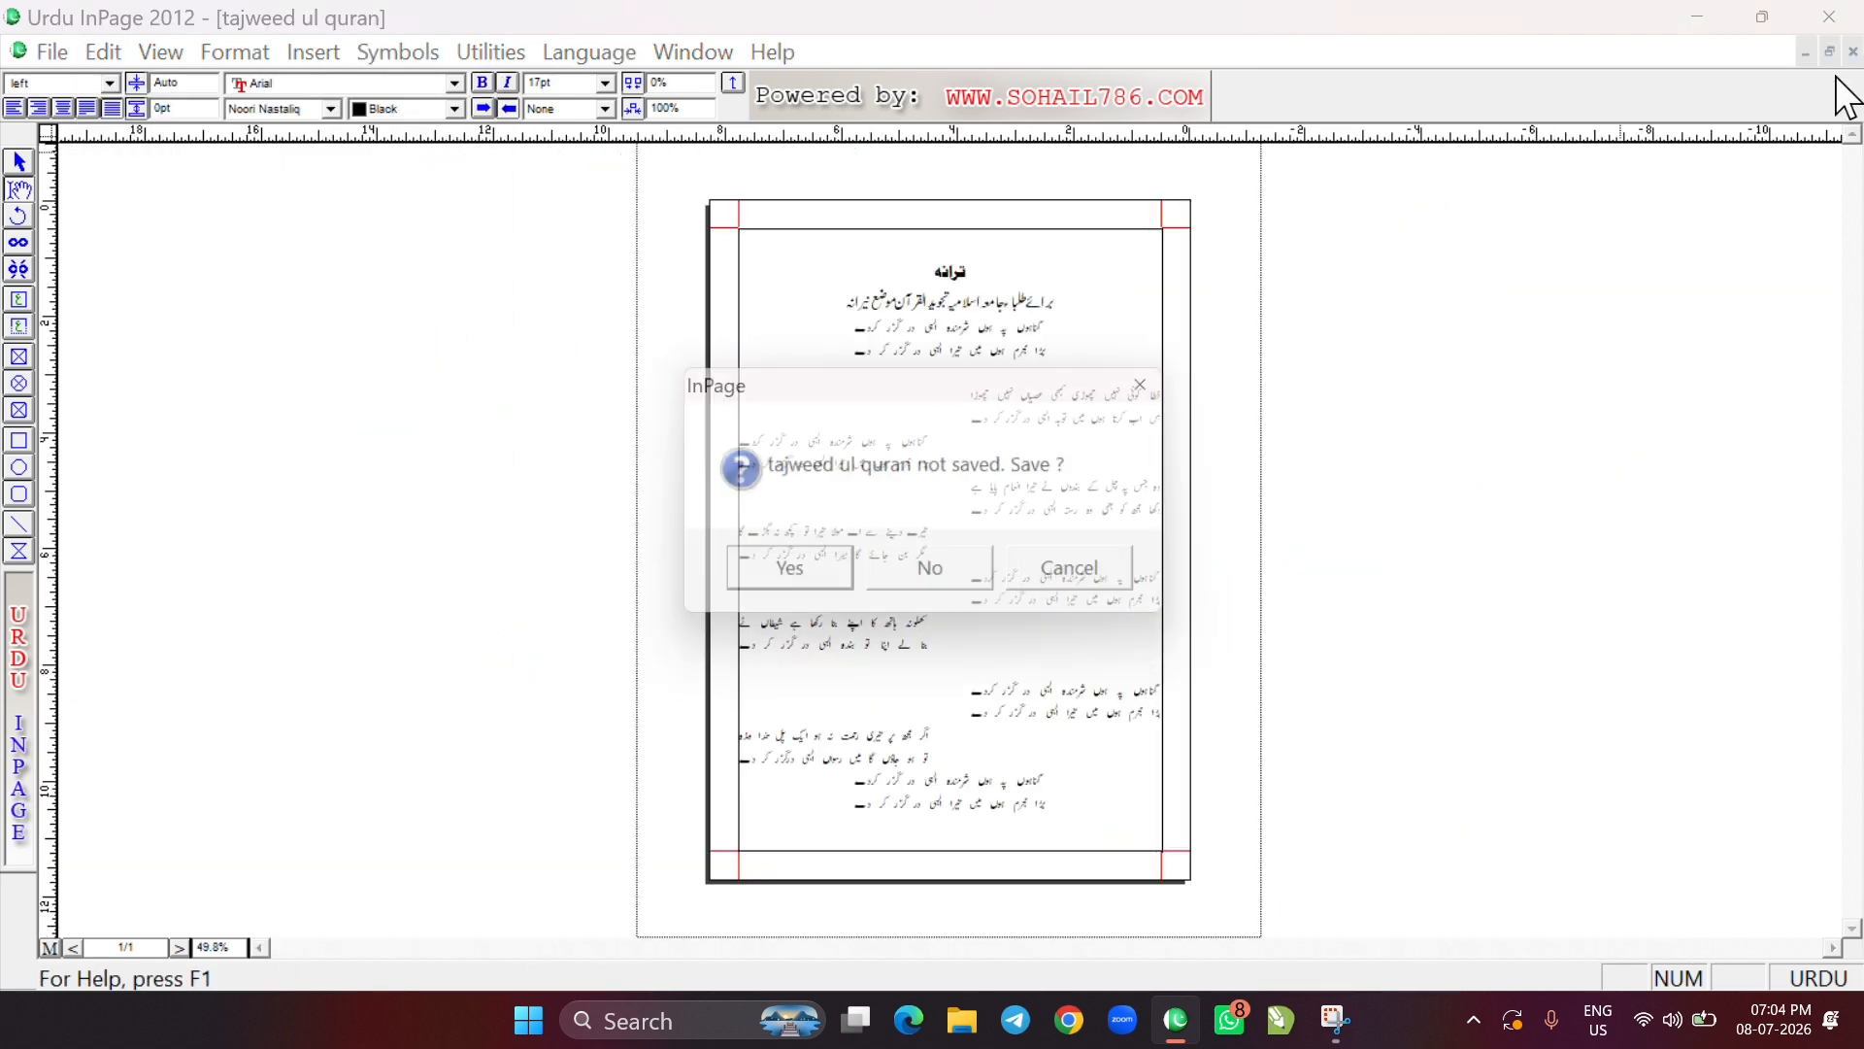
{"action": "left_click", "coordinate": [940, 579]}
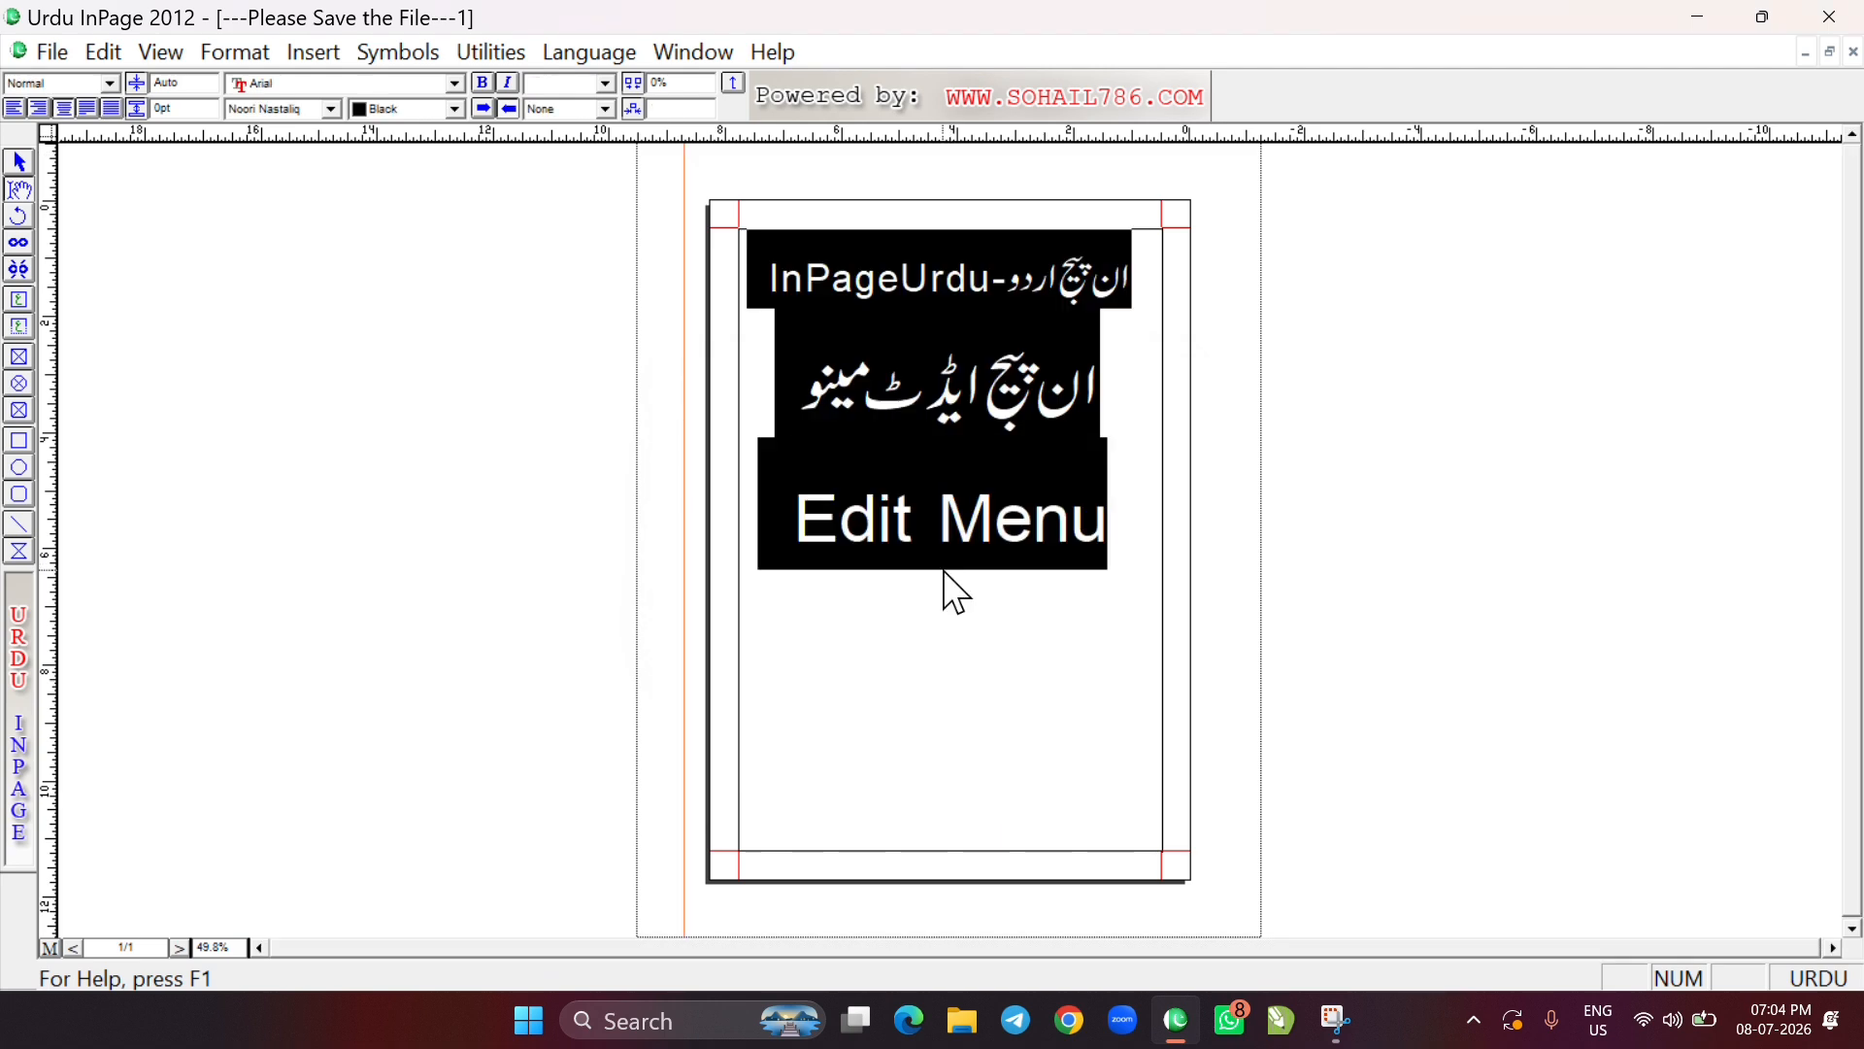
{"action": "left_click", "coordinate": [947, 628]}
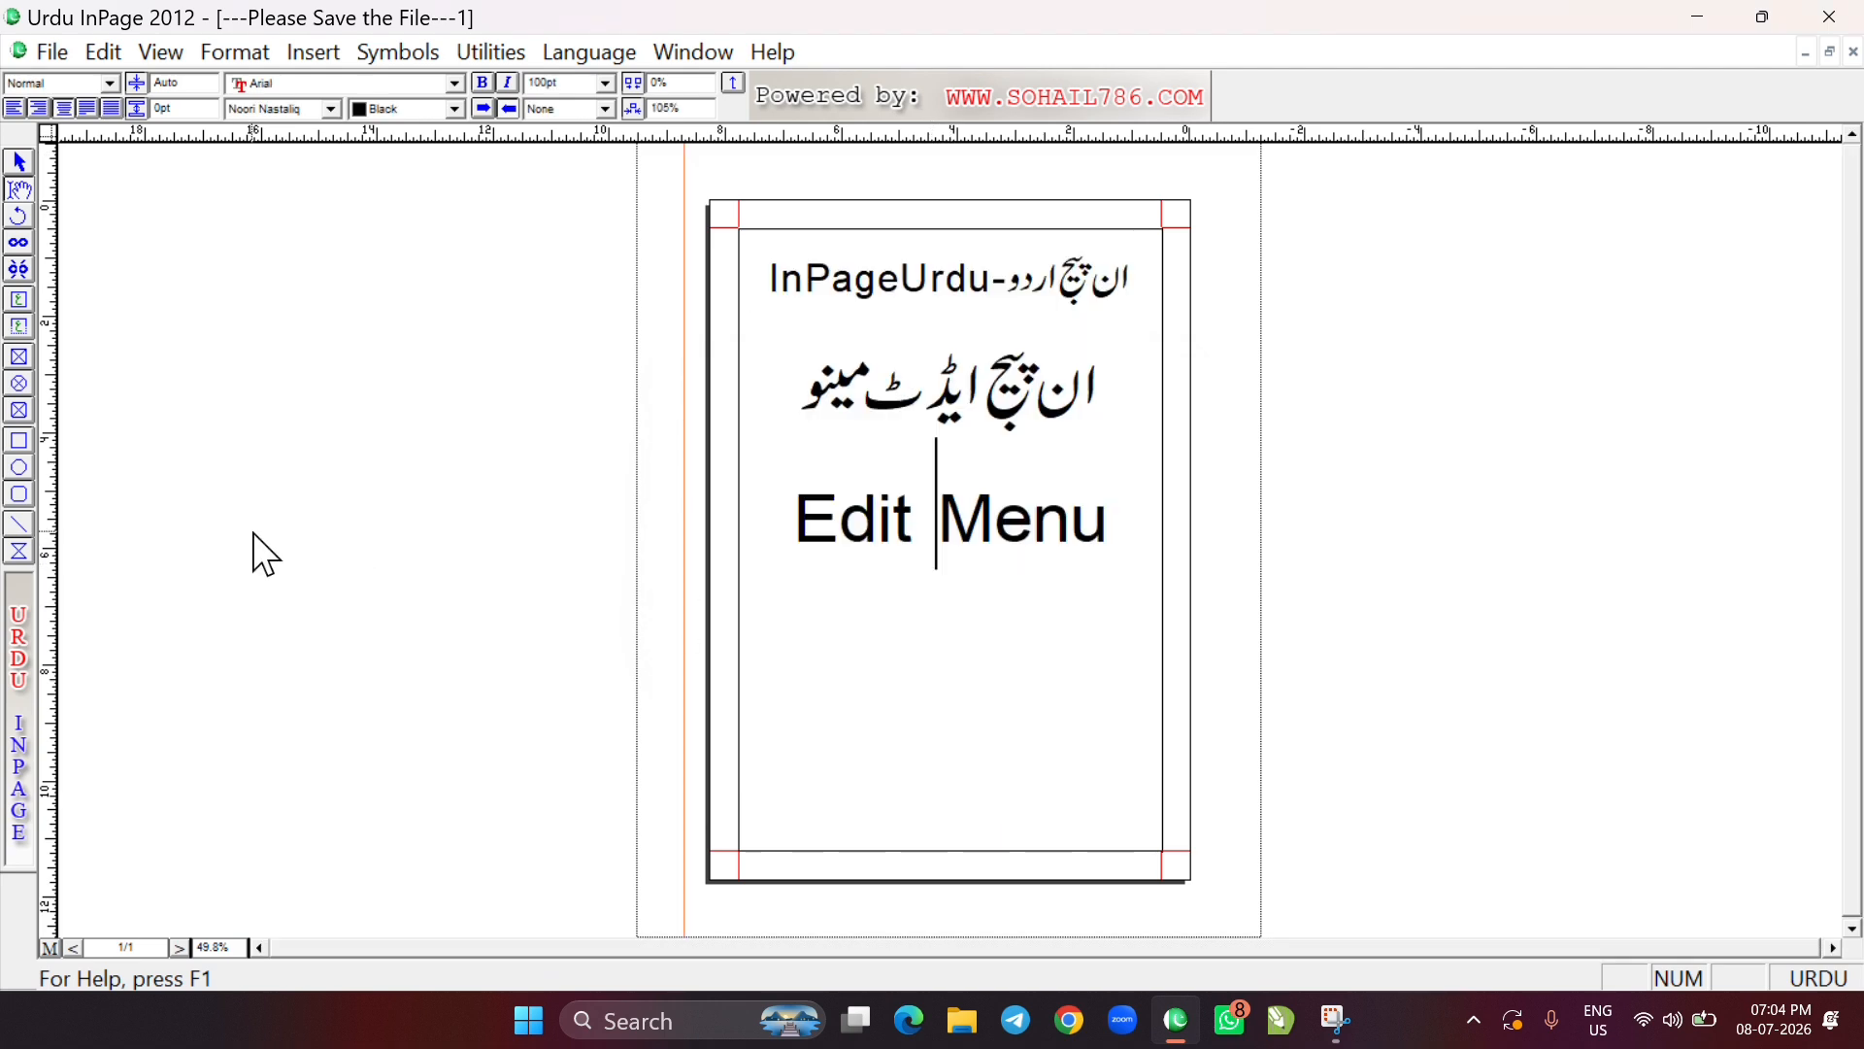
Draw a rectangle about 2.7" wide and 2" high below the Edit Menu heading and fill it with Red
{"action": "left_click", "coordinate": [17, 449]}
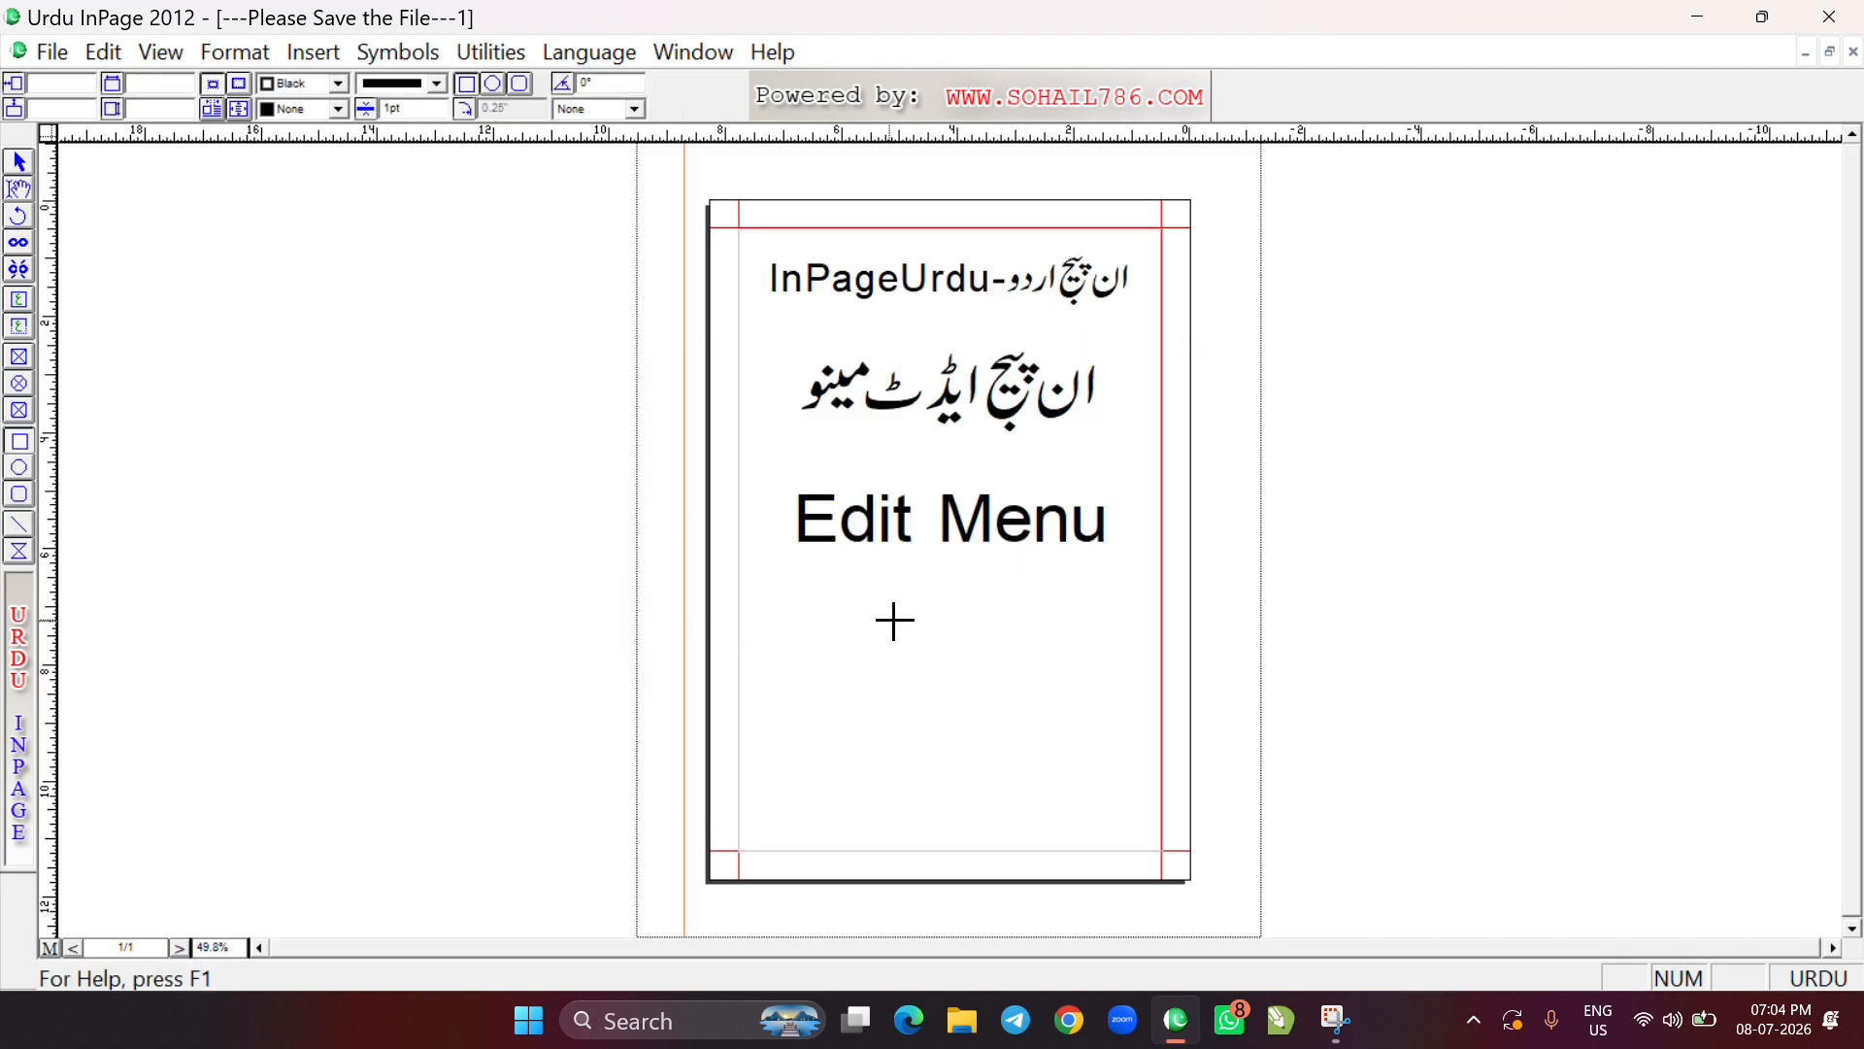
{"action": "left_click_drag", "start_coordinate": [793, 633], "coordinate": [949, 747]}
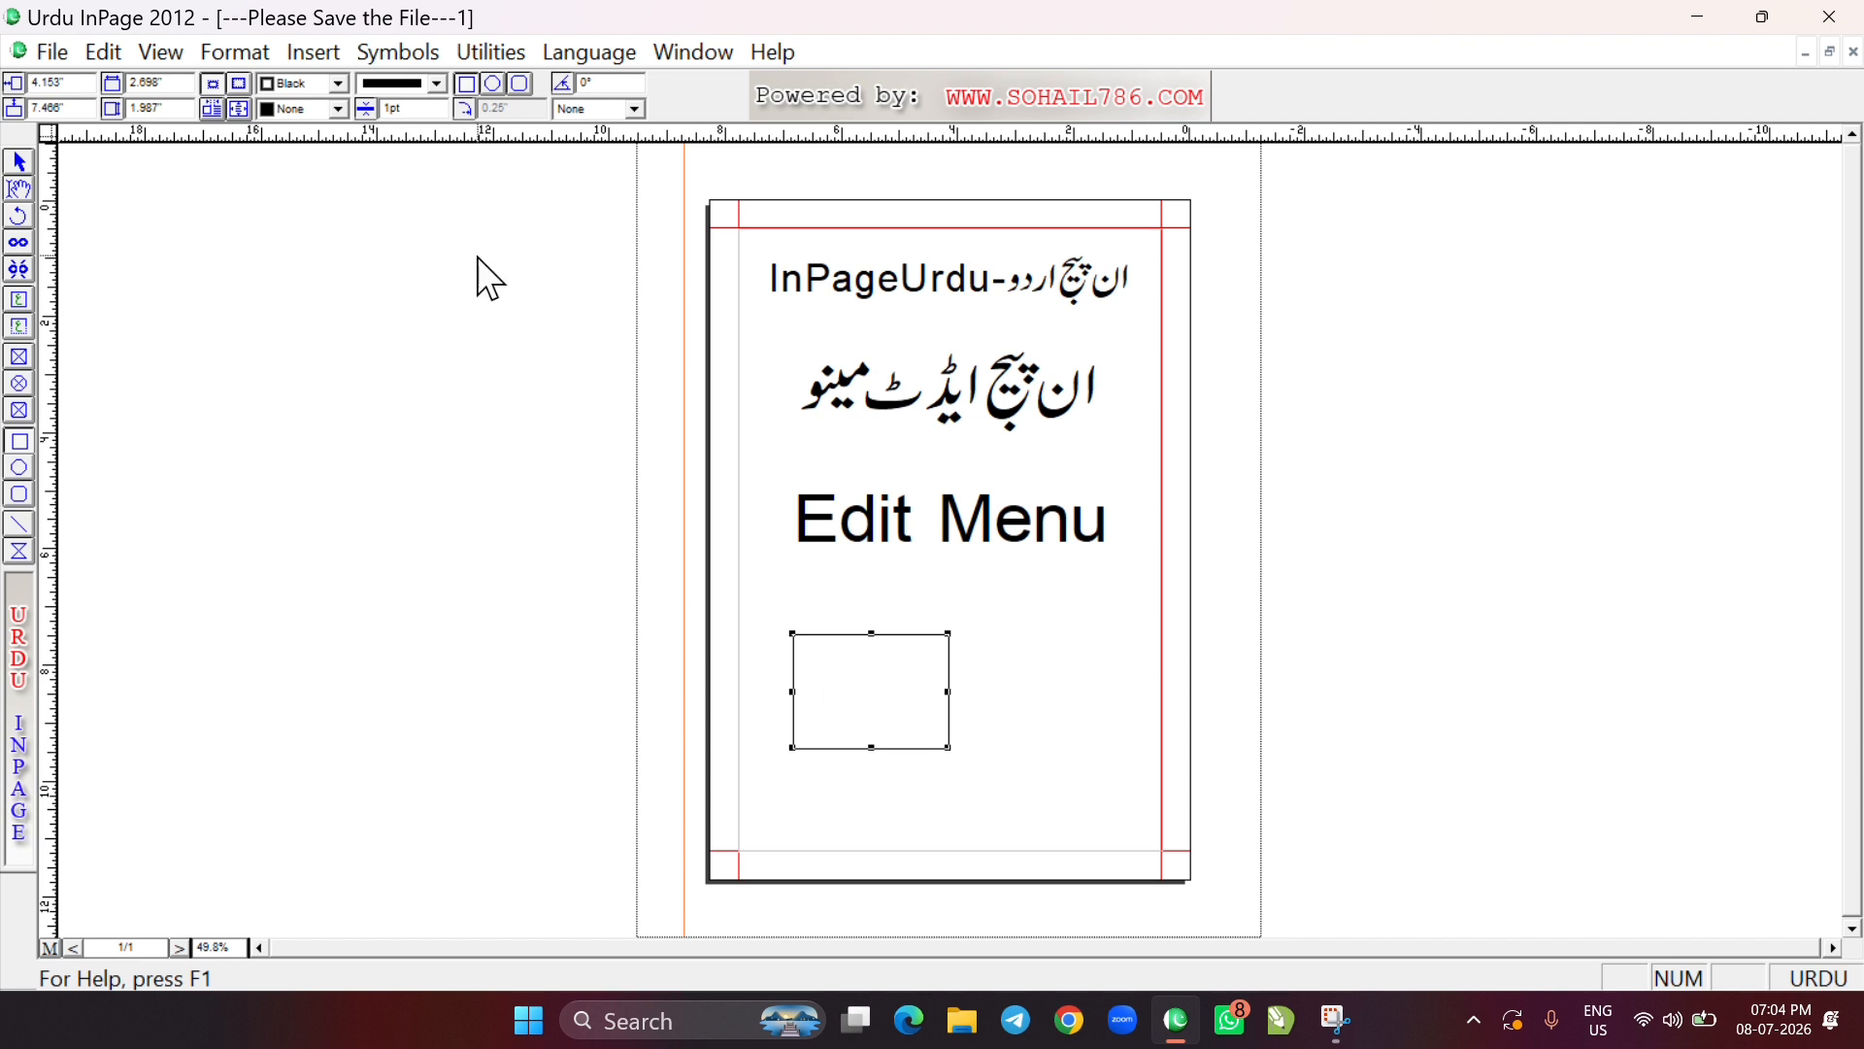
{"action": "left_click", "coordinate": [336, 108]}
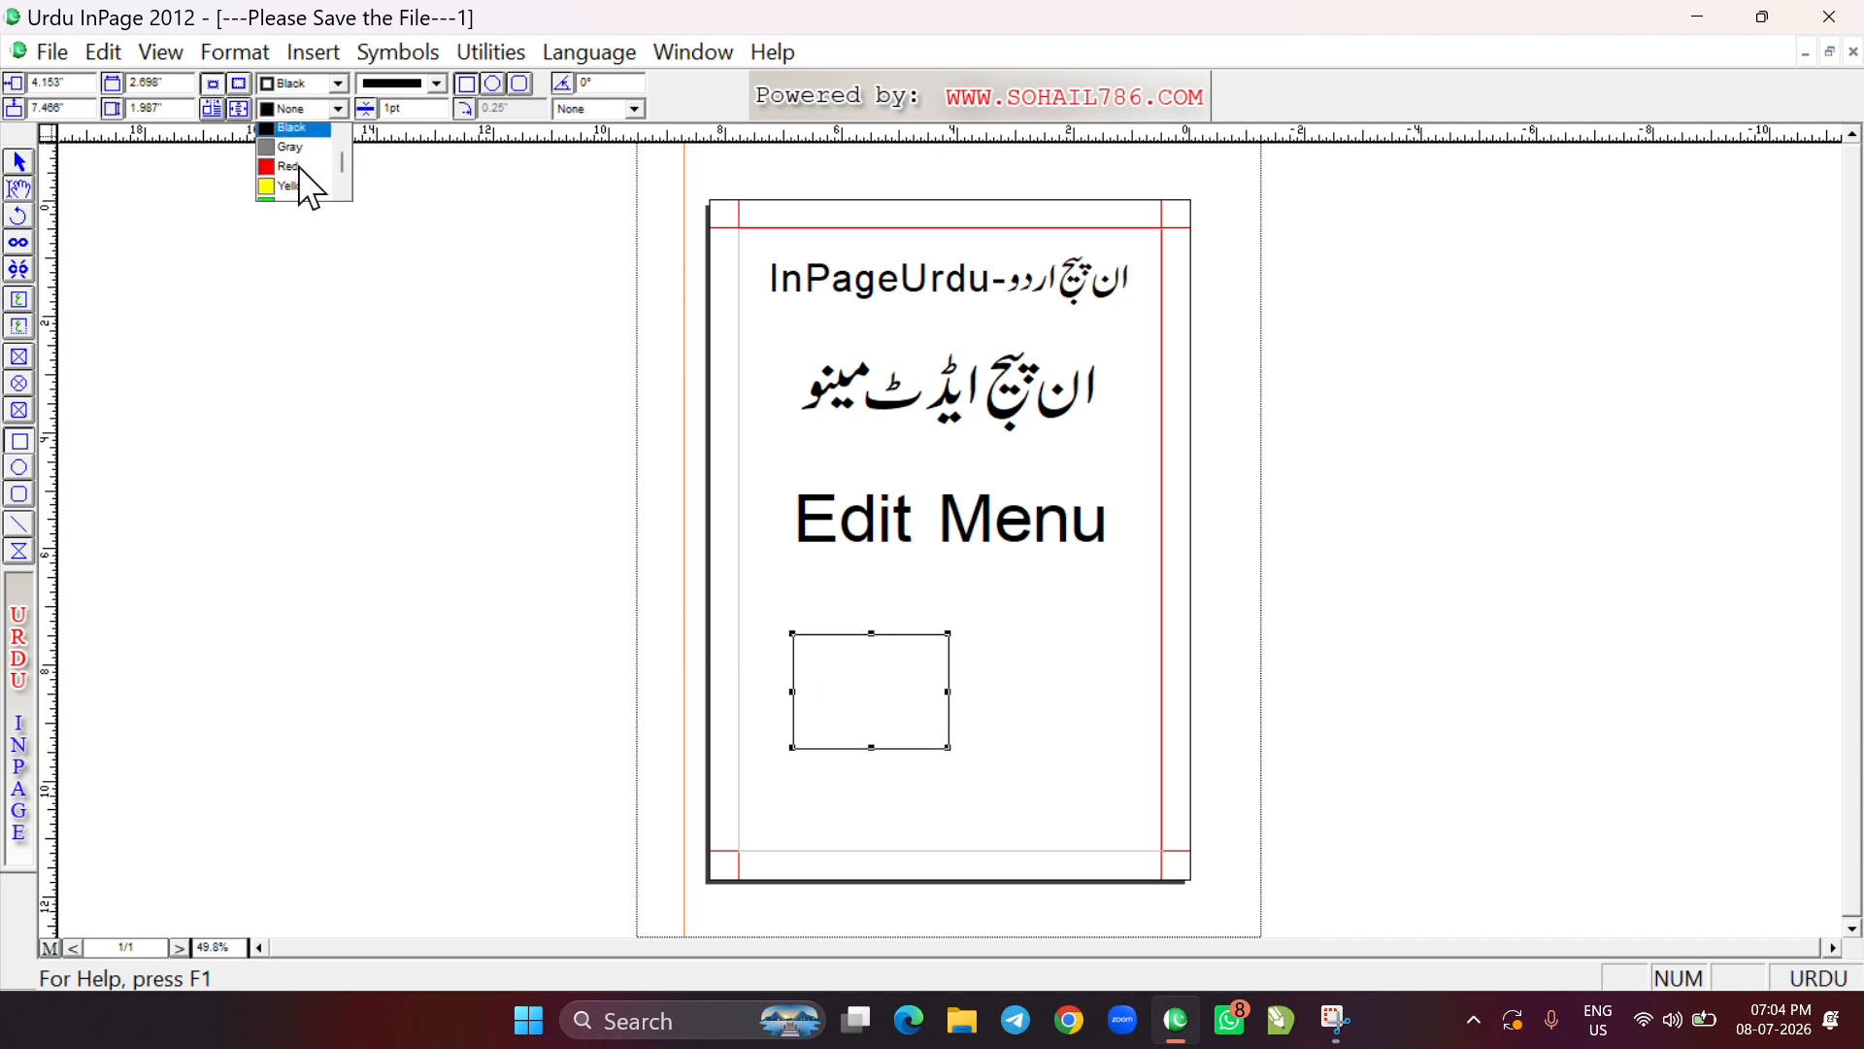
{"action": "left_click", "coordinate": [289, 154]}
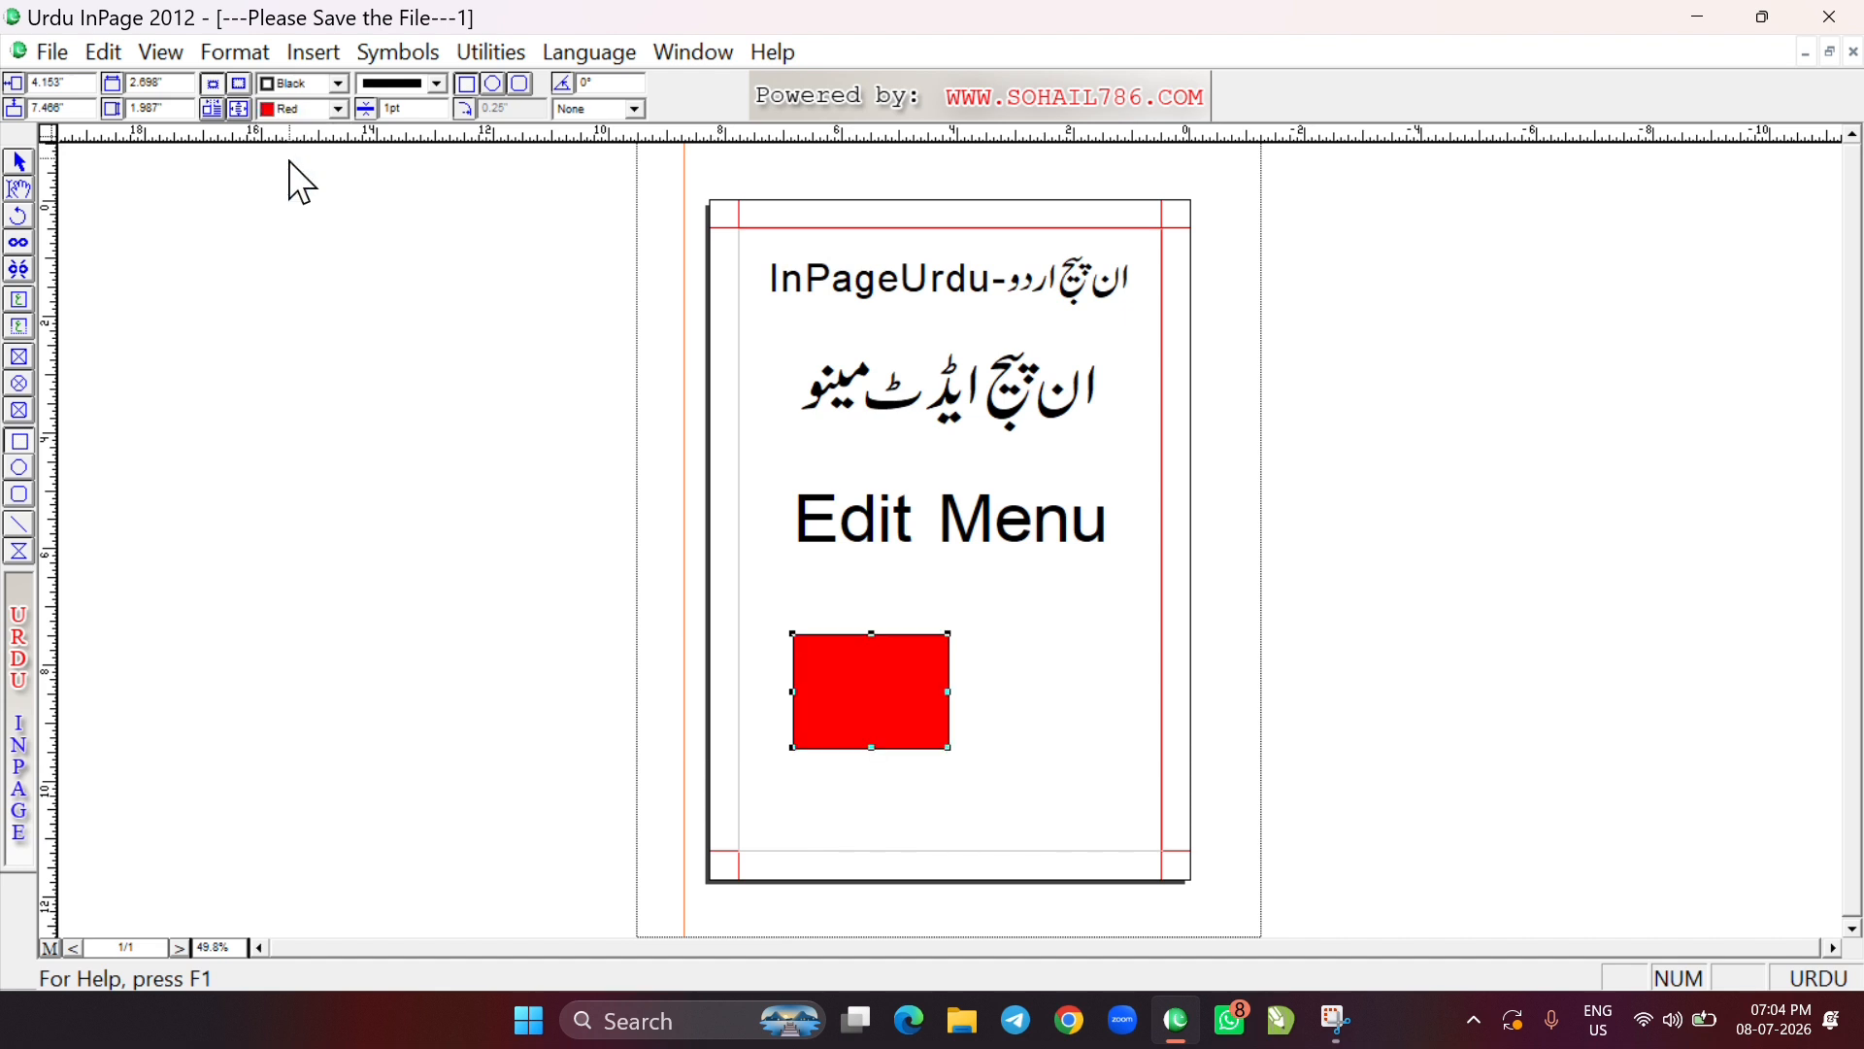
Draw a circle about 2.7" wide and 2.8" high overlapping the red rectangle's right side and fill it with Green
{"action": "left_click", "coordinate": [19, 468]}
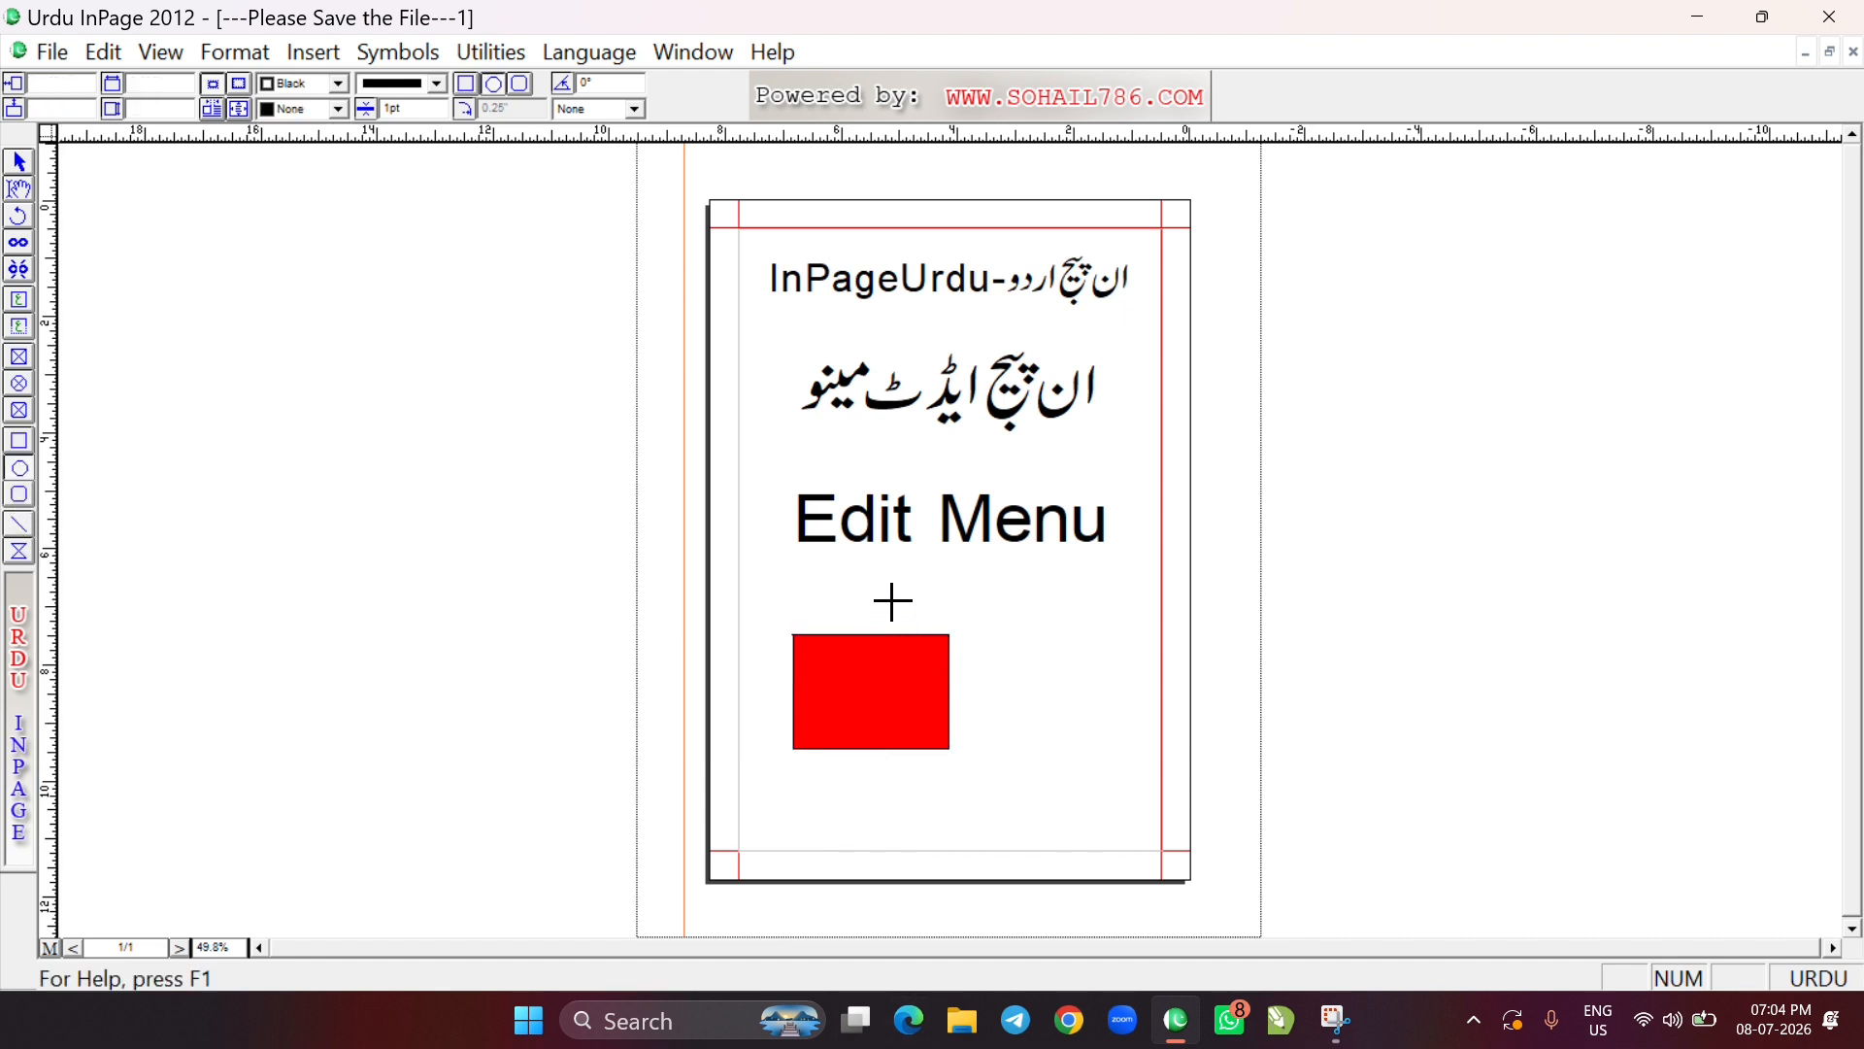
{"action": "left_click_drag", "start_coordinate": [891, 599], "coordinate": [1047, 759]}
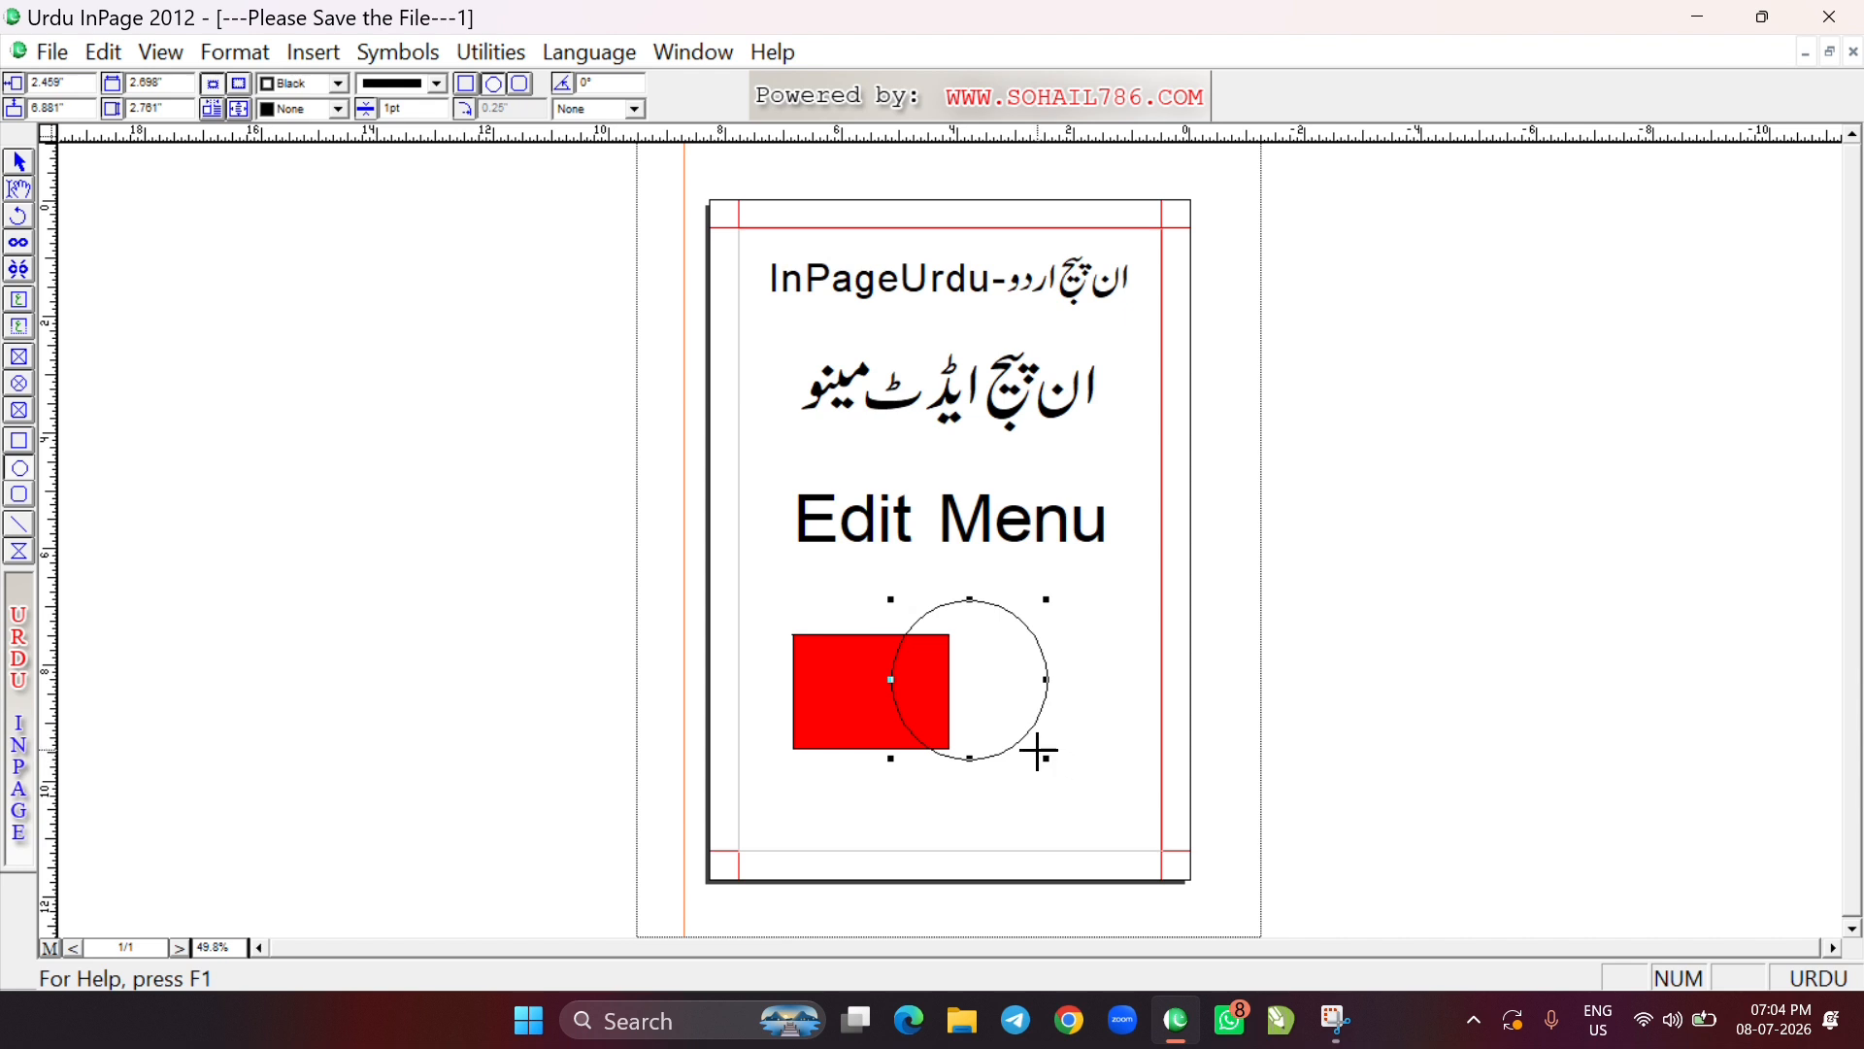
{"action": "left_click", "coordinate": [337, 109]}
{"action": "scroll", "coordinate": [309, 149], "scroll_direction": "down", "scroll_amount": 3}
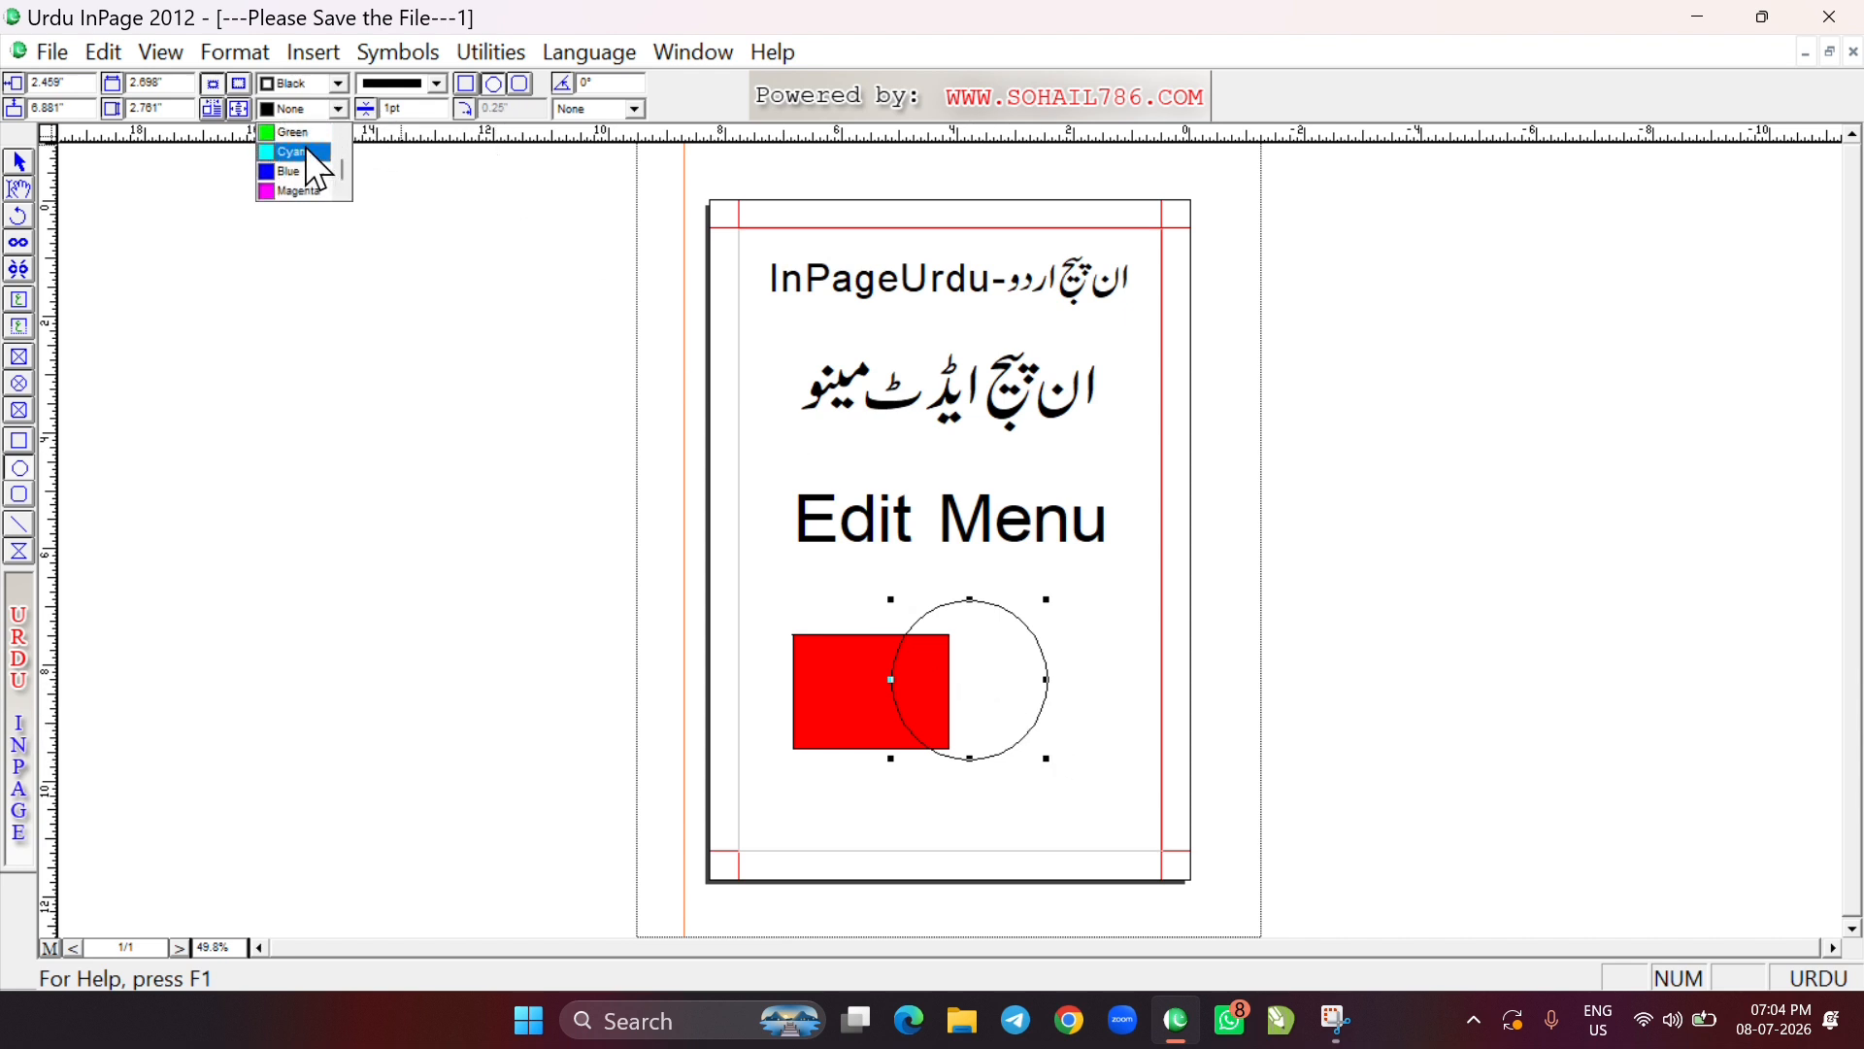
{"action": "left_click", "coordinate": [291, 133]}
{"action": "left_click", "coordinate": [907, 735], "text": "ctrl"}
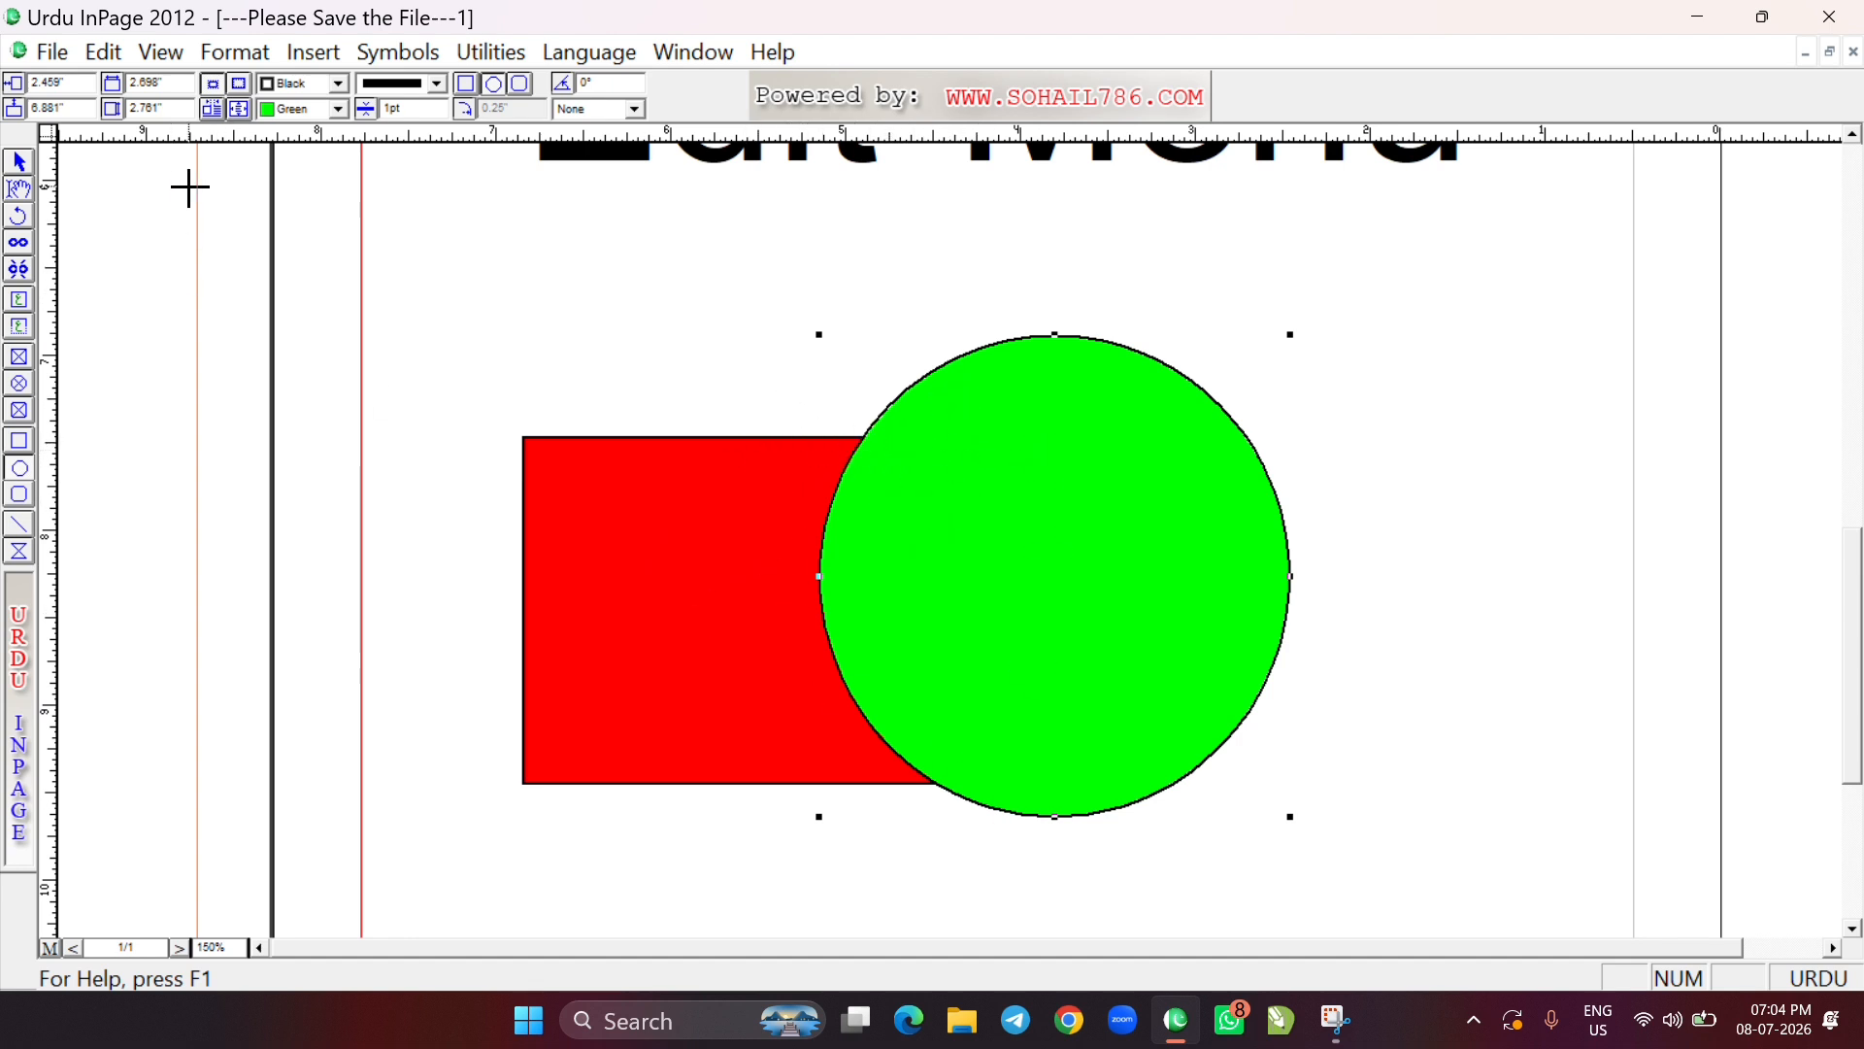
Bring the red rectangle in front of the green circle
{"action": "left_click", "coordinate": [20, 162]}
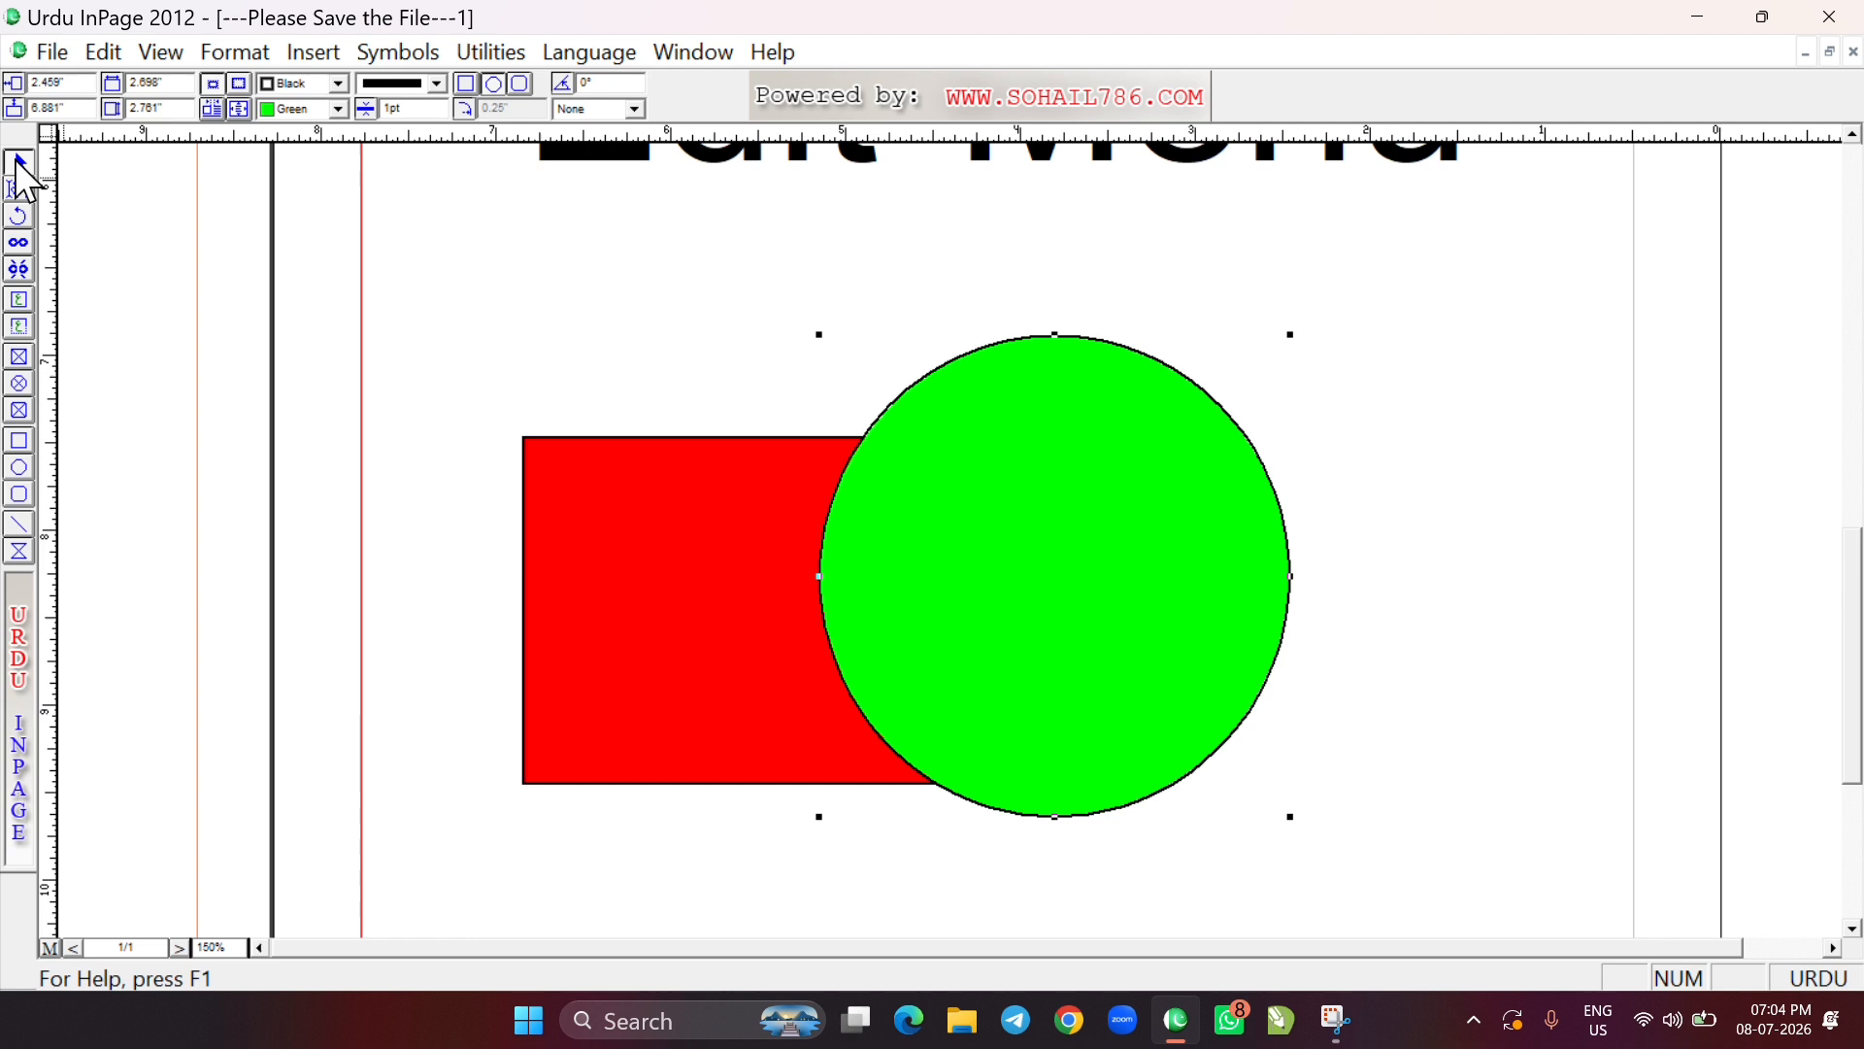
{"action": "left_click", "coordinate": [618, 606]}
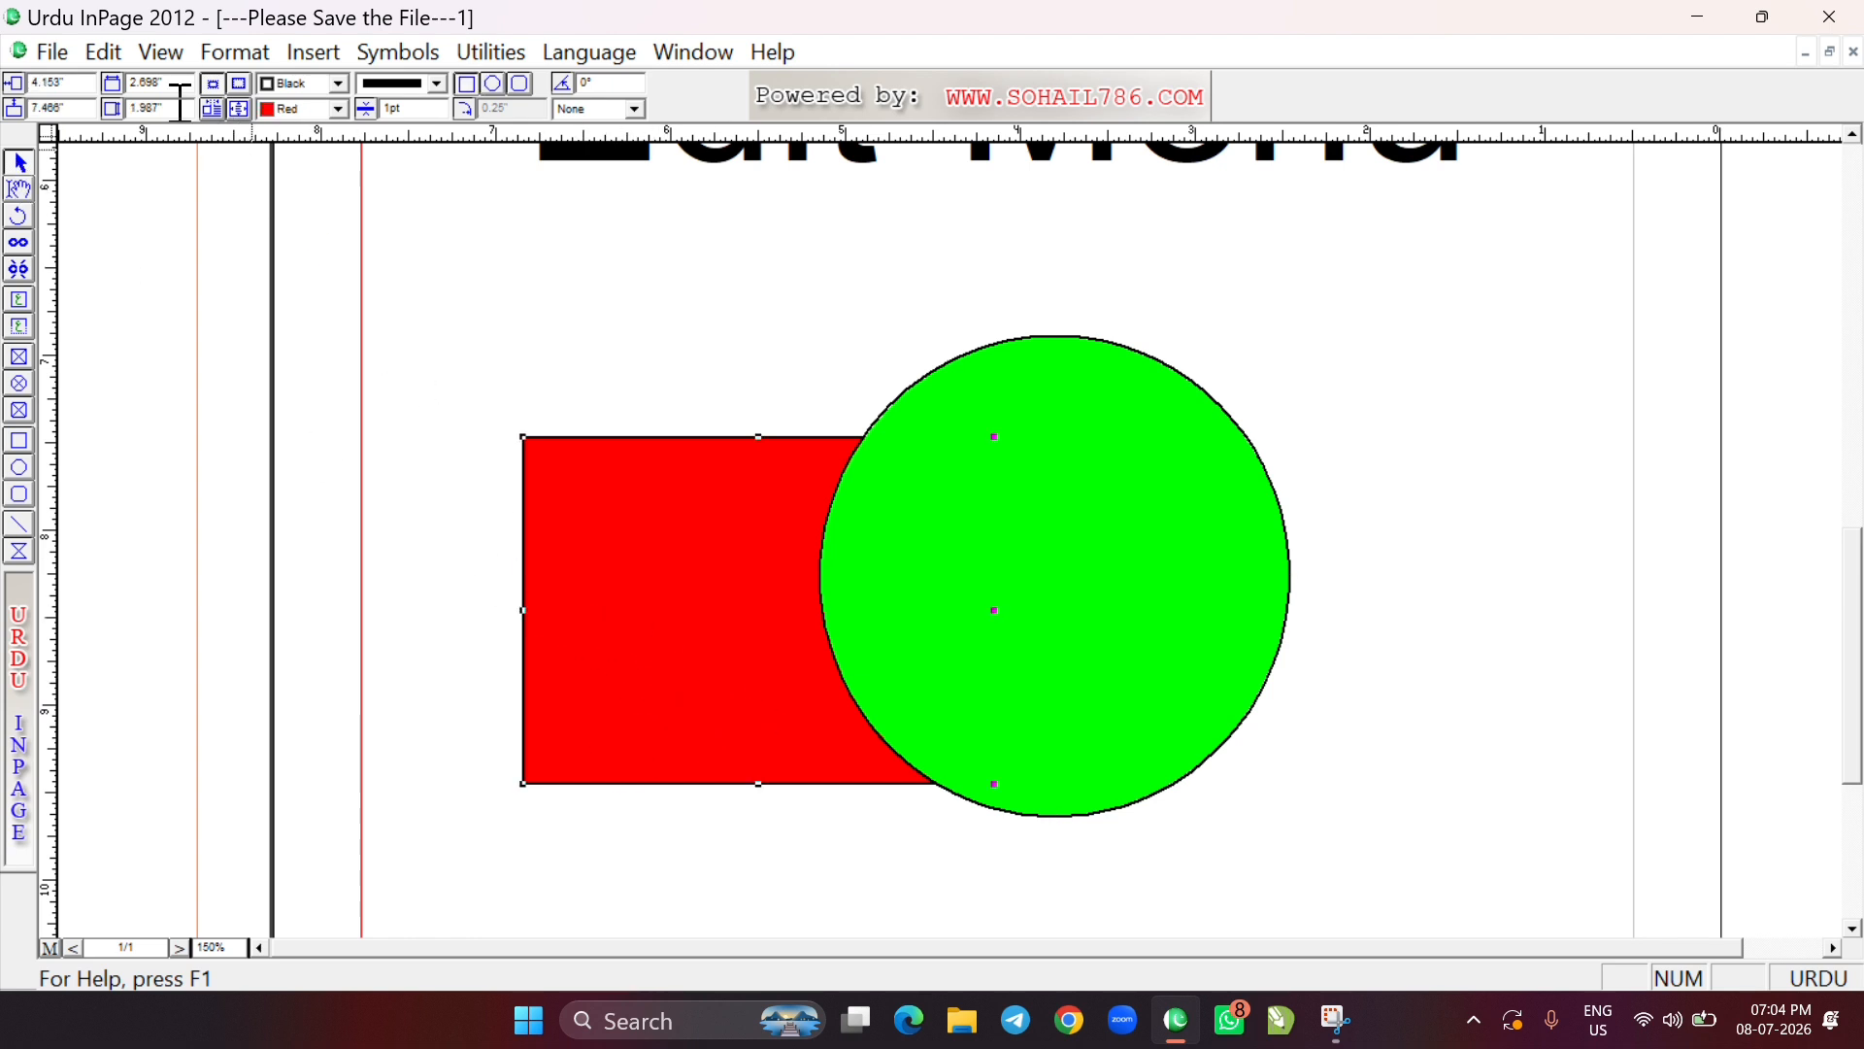
{"action": "left_click", "coordinate": [103, 56]}
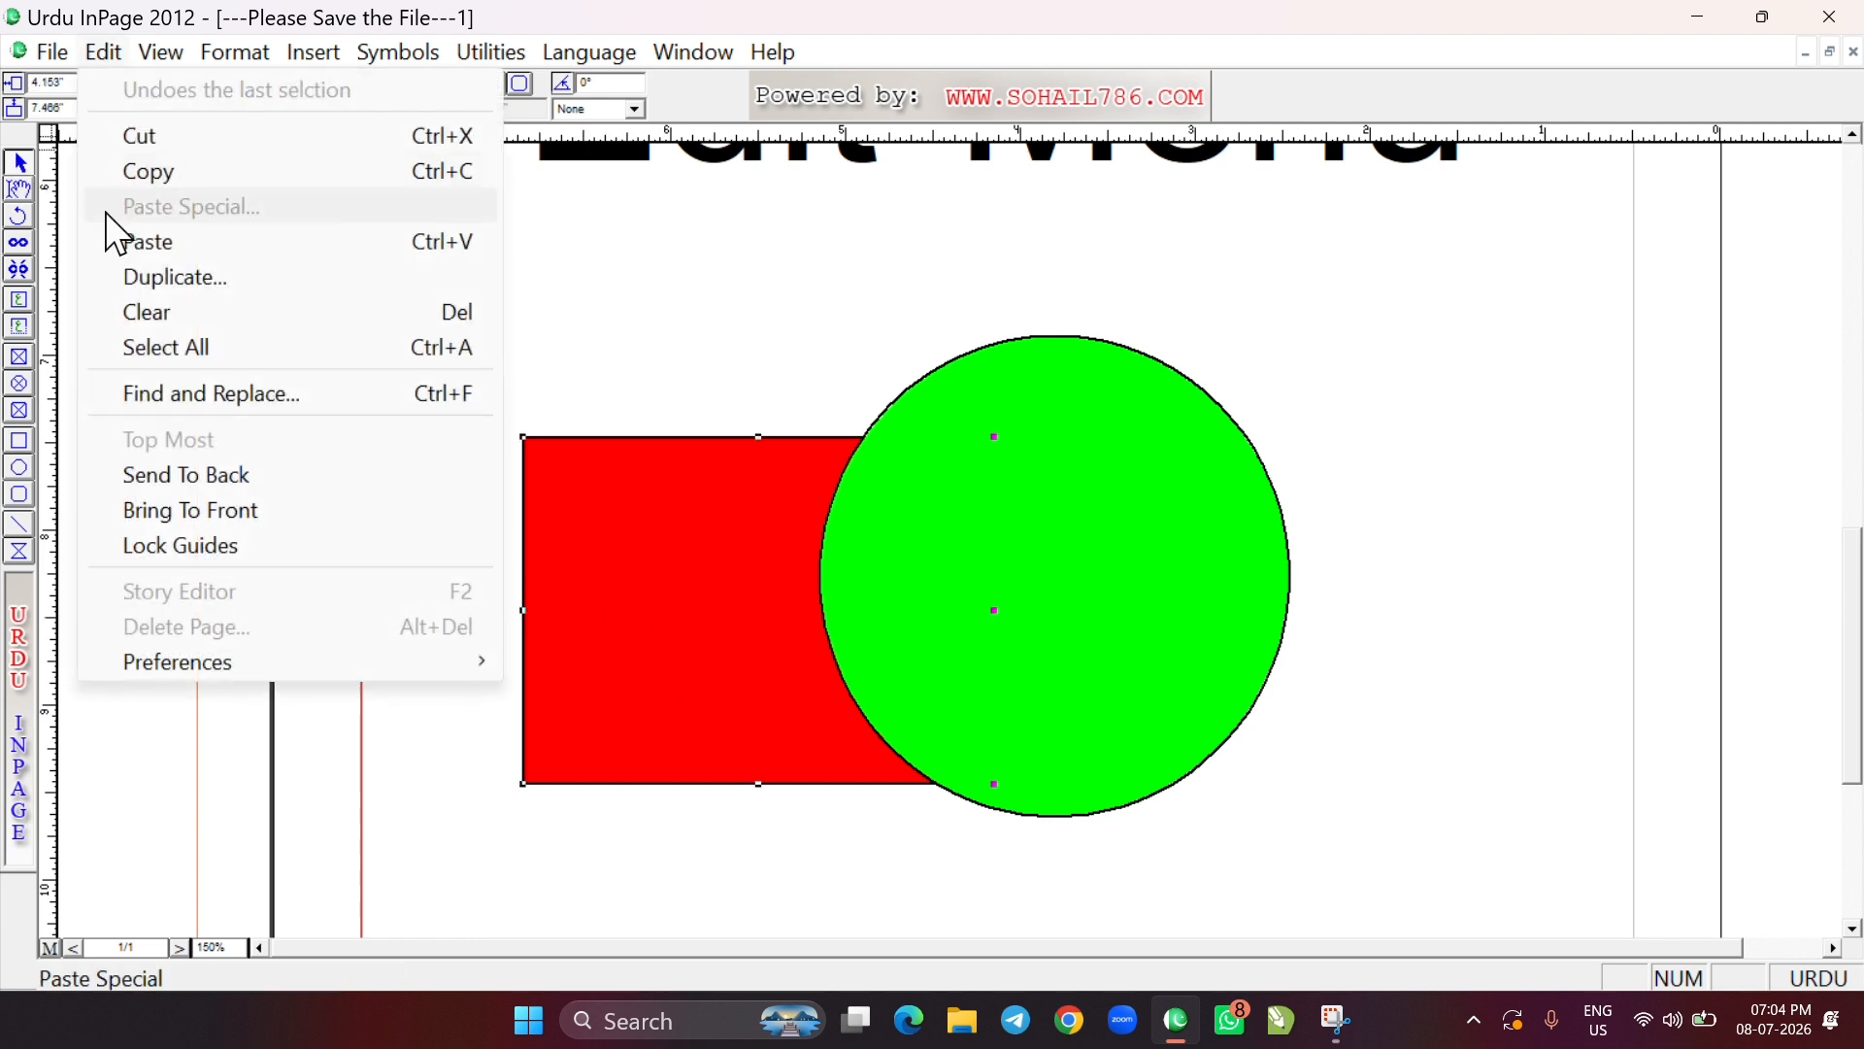
{"action": "left_click", "coordinate": [240, 519]}
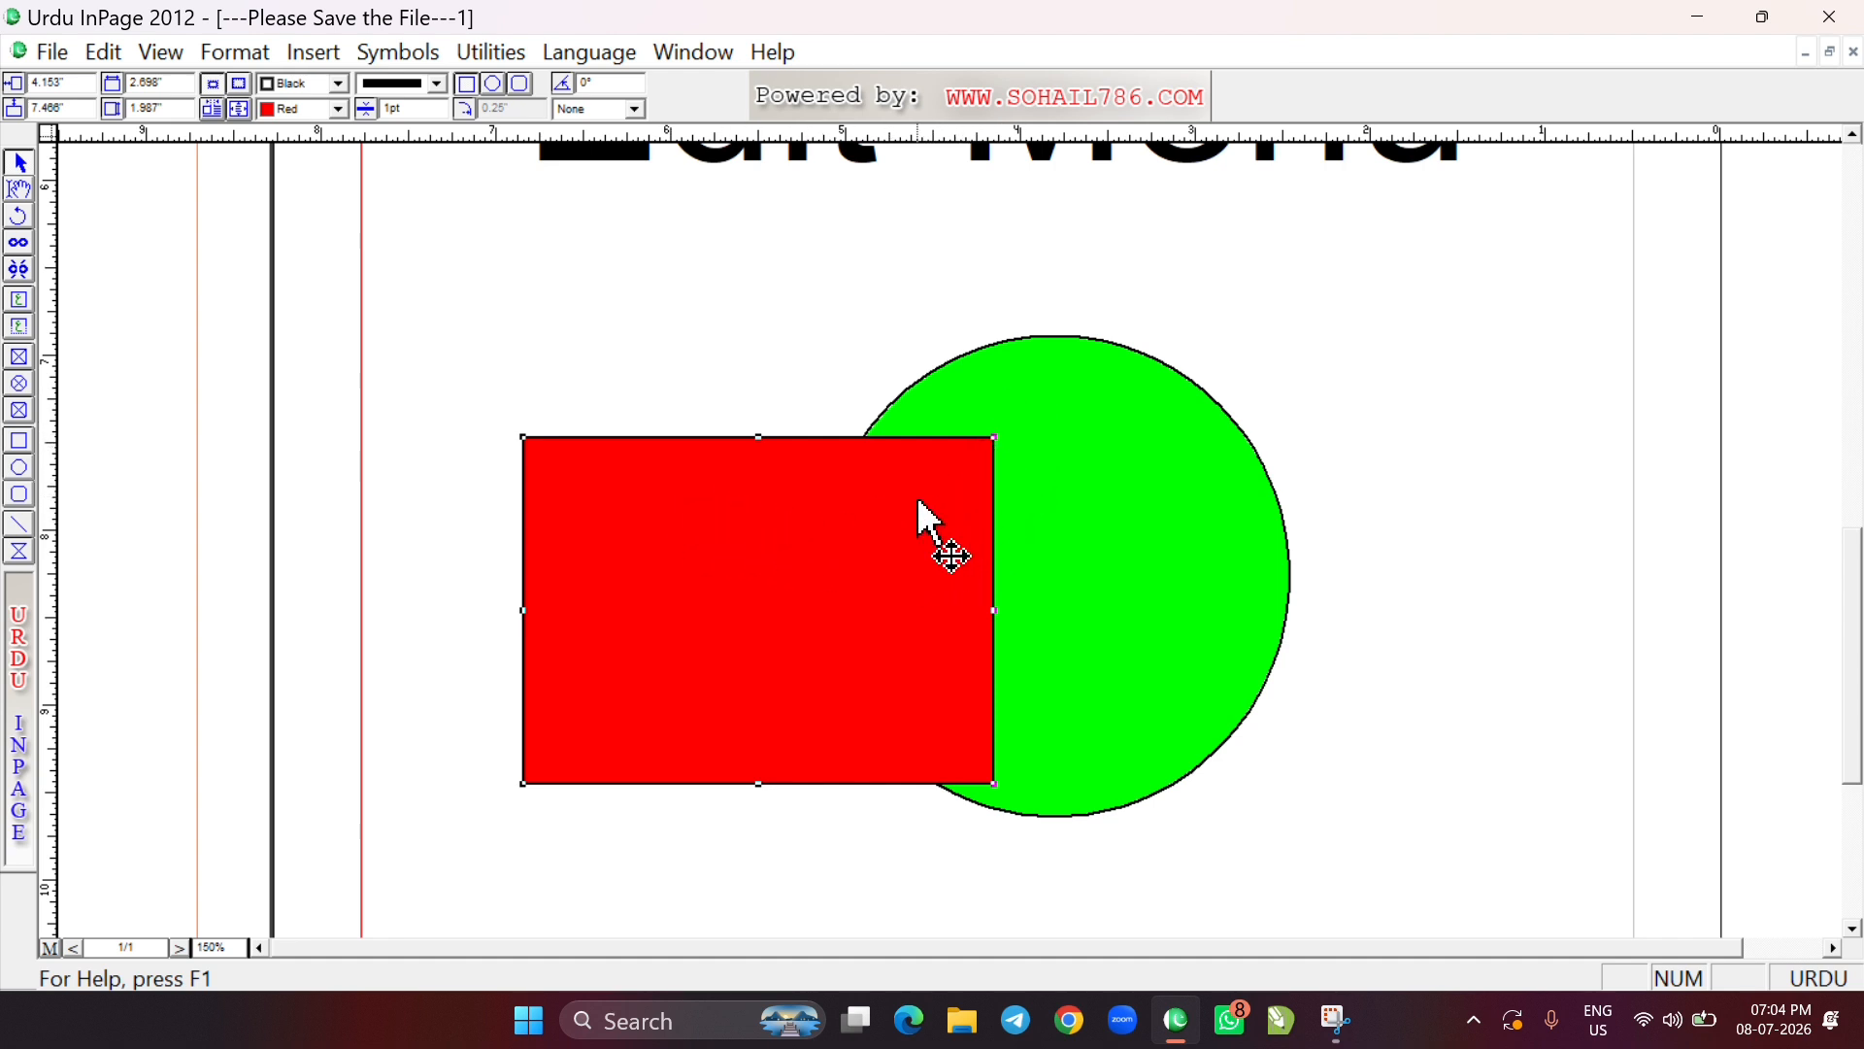
{"action": "left_click", "coordinate": [105, 52]}
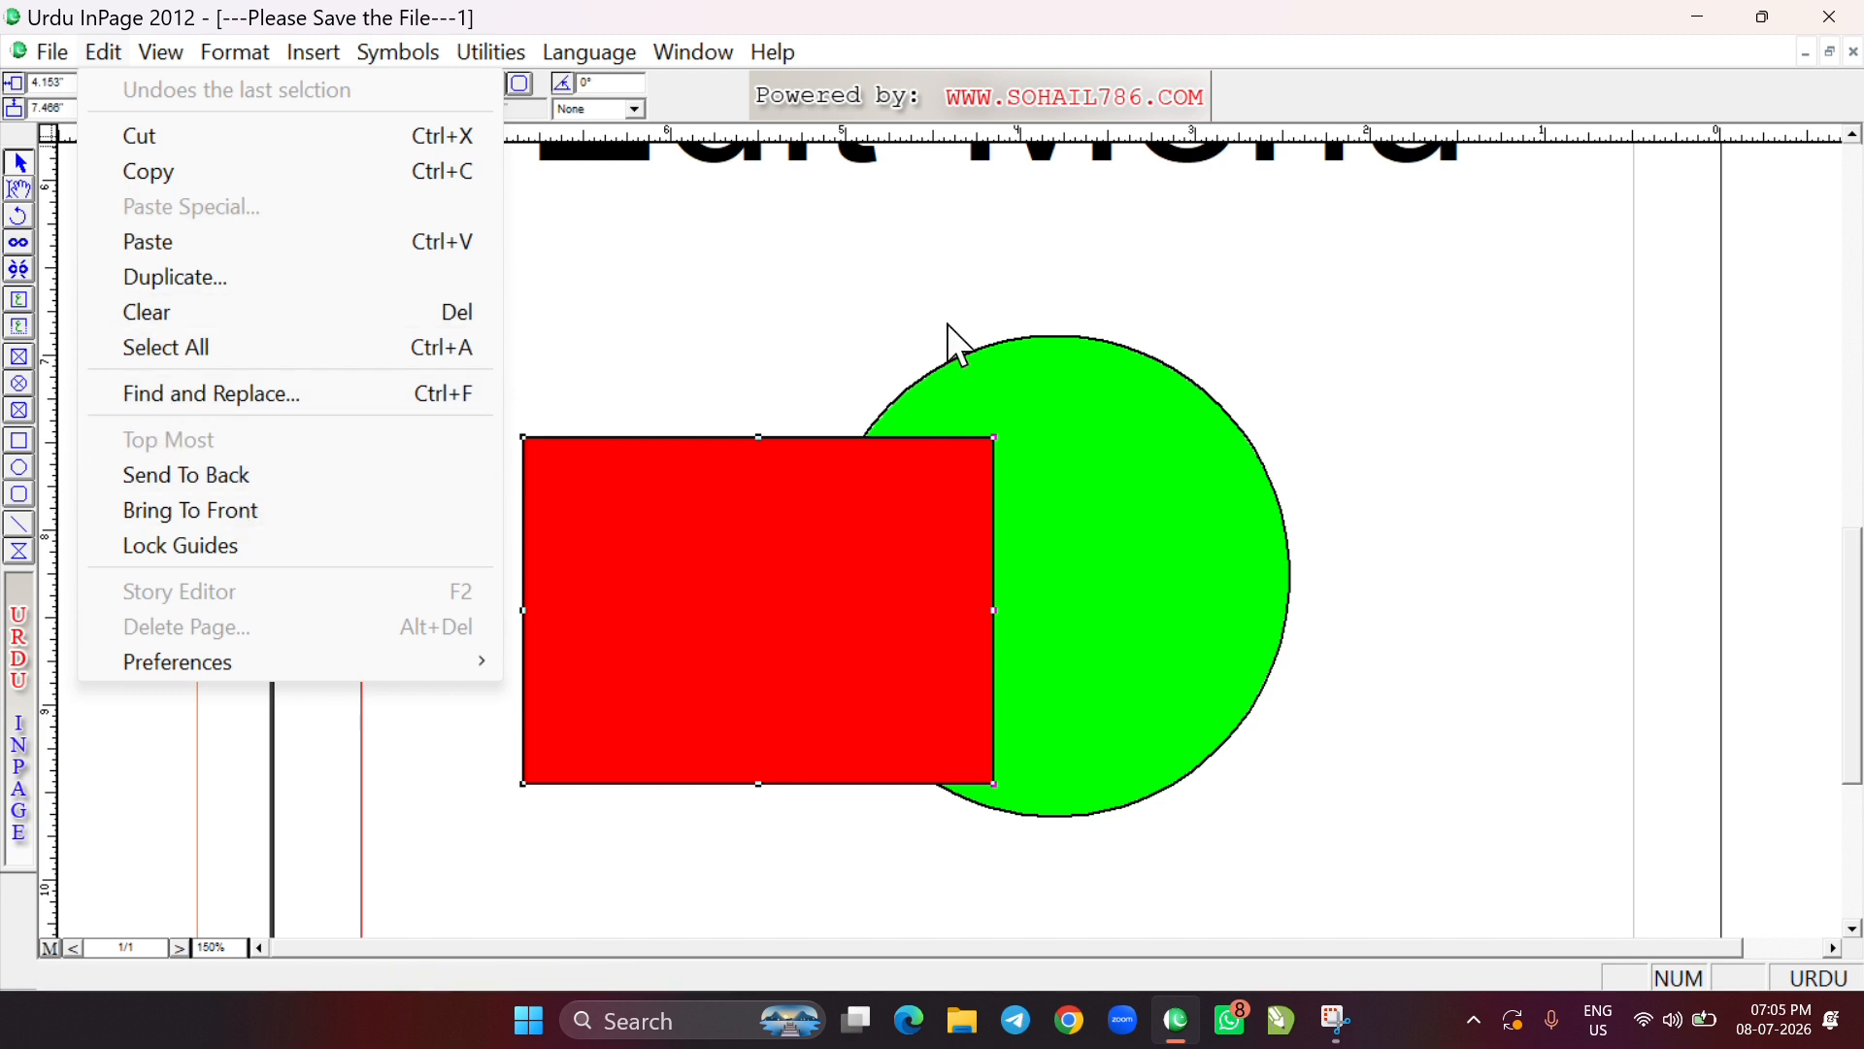
{"action": "left_click", "coordinate": [899, 337]}
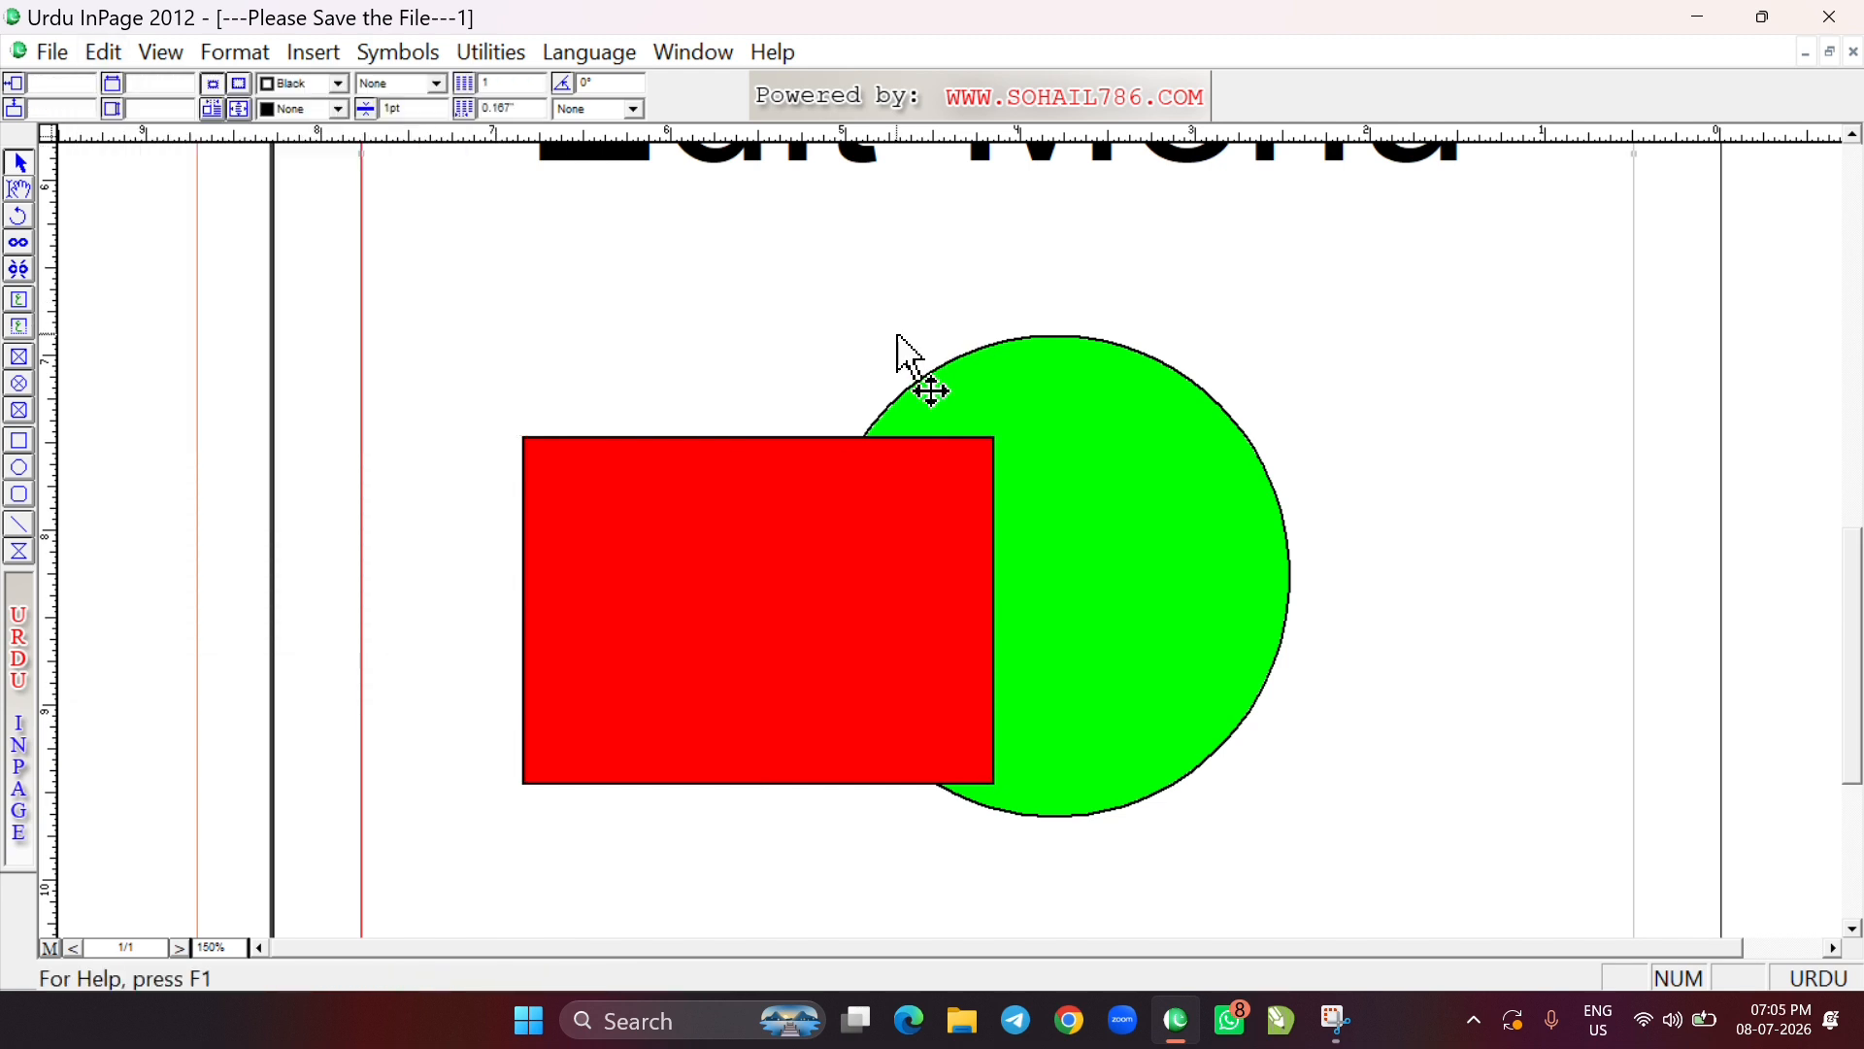
{"action": "left_click", "coordinate": [103, 54]}
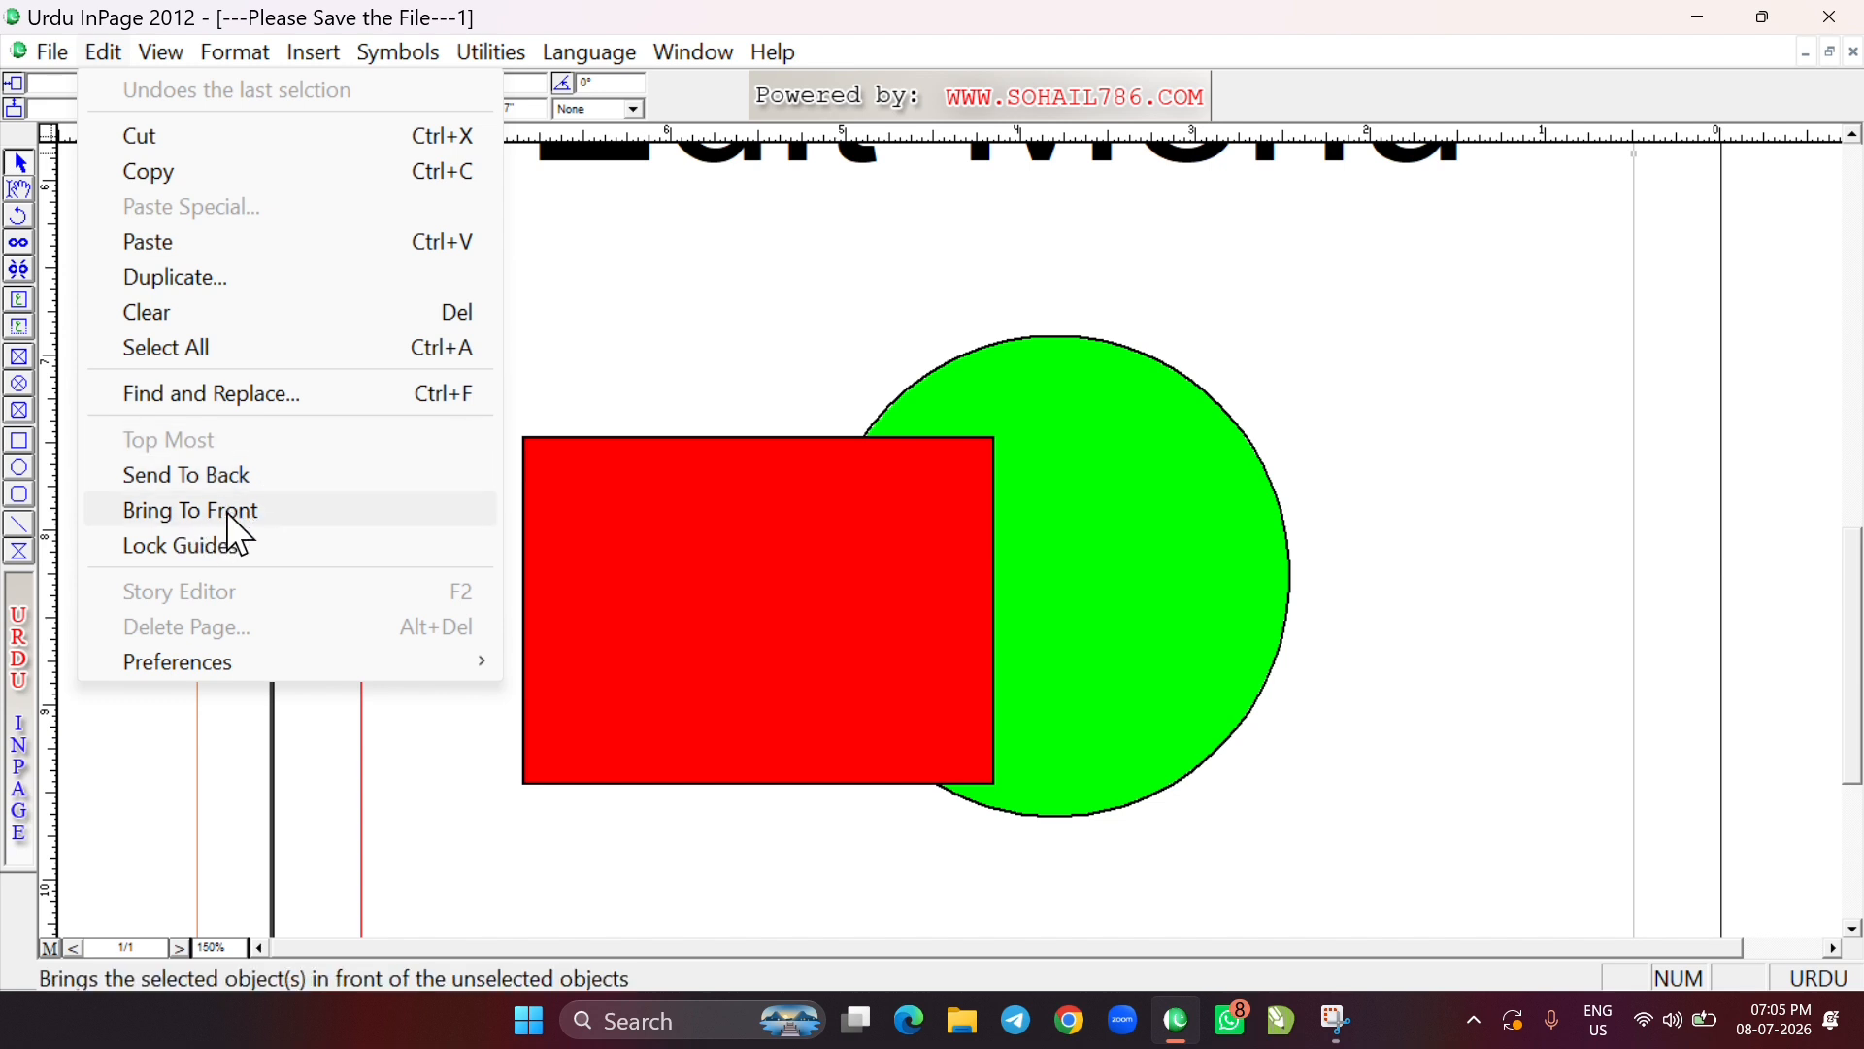
{"action": "left_click", "coordinate": [631, 344]}
{"action": "left_click", "coordinate": [690, 554]}
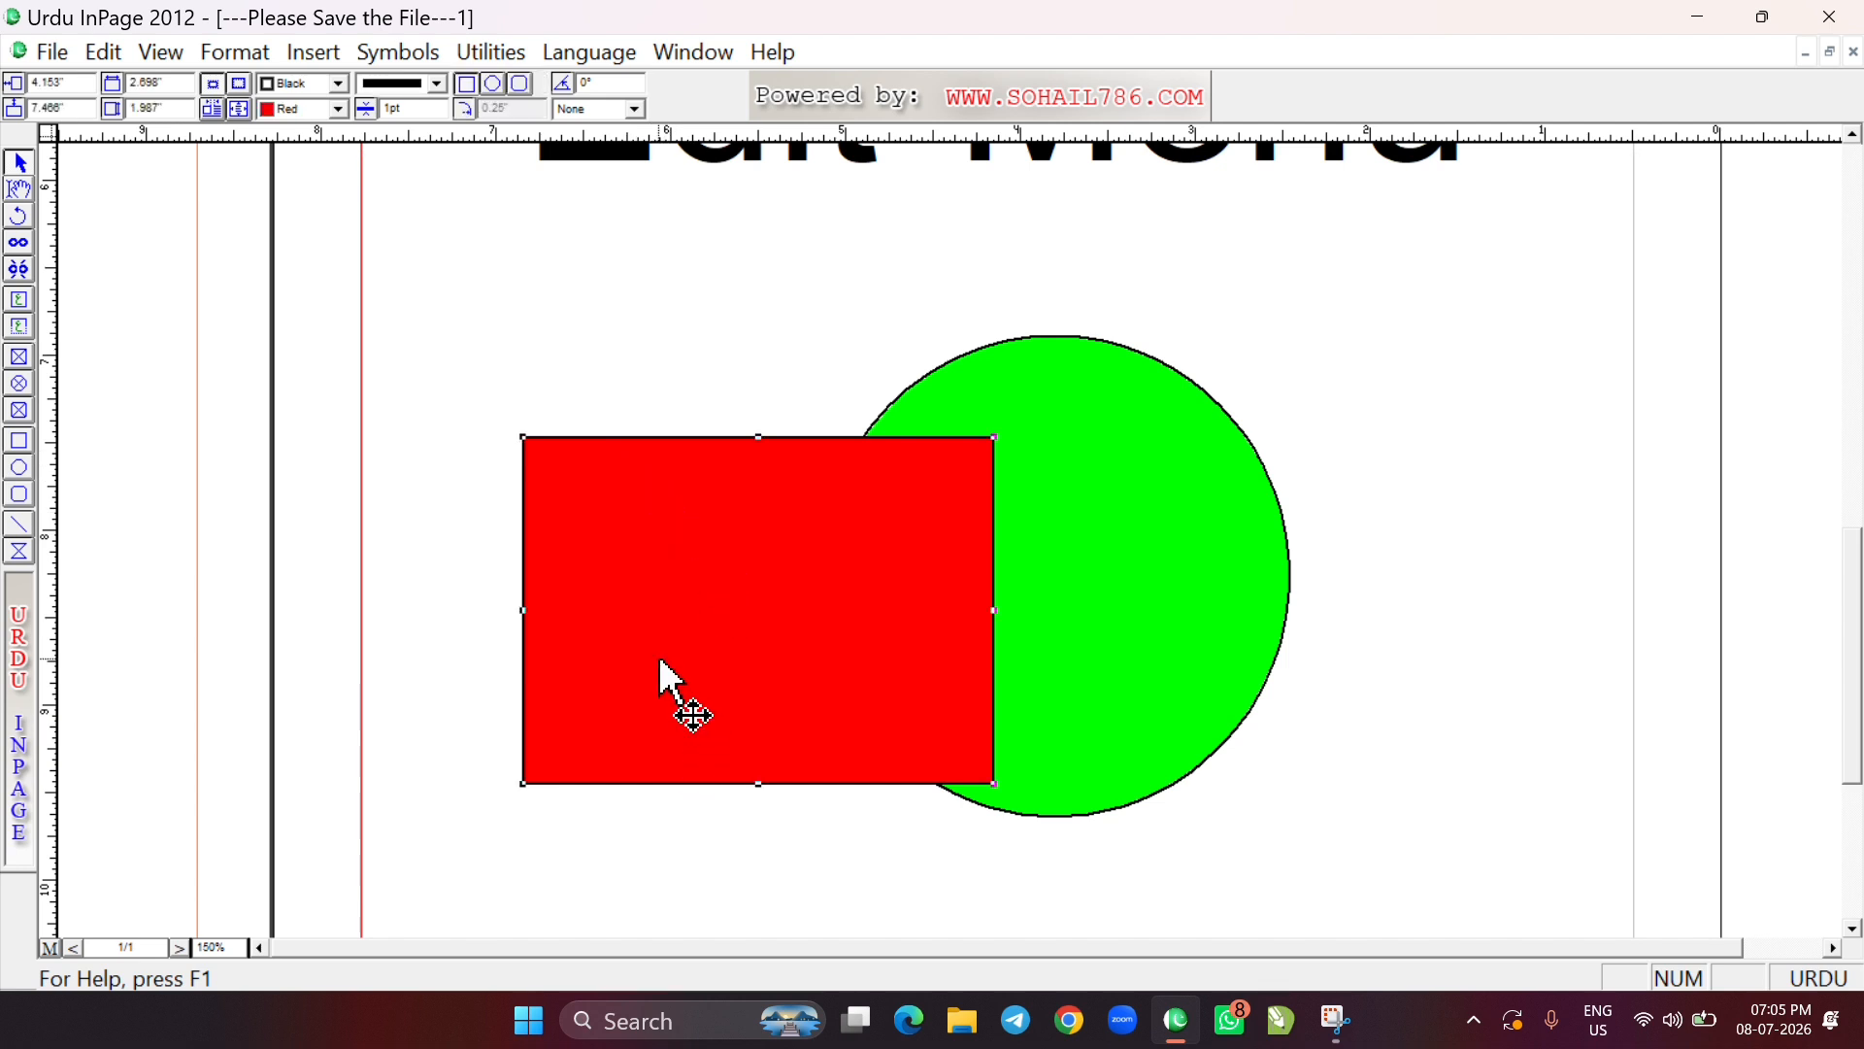
{"action": "left_click", "coordinate": [1160, 459]}
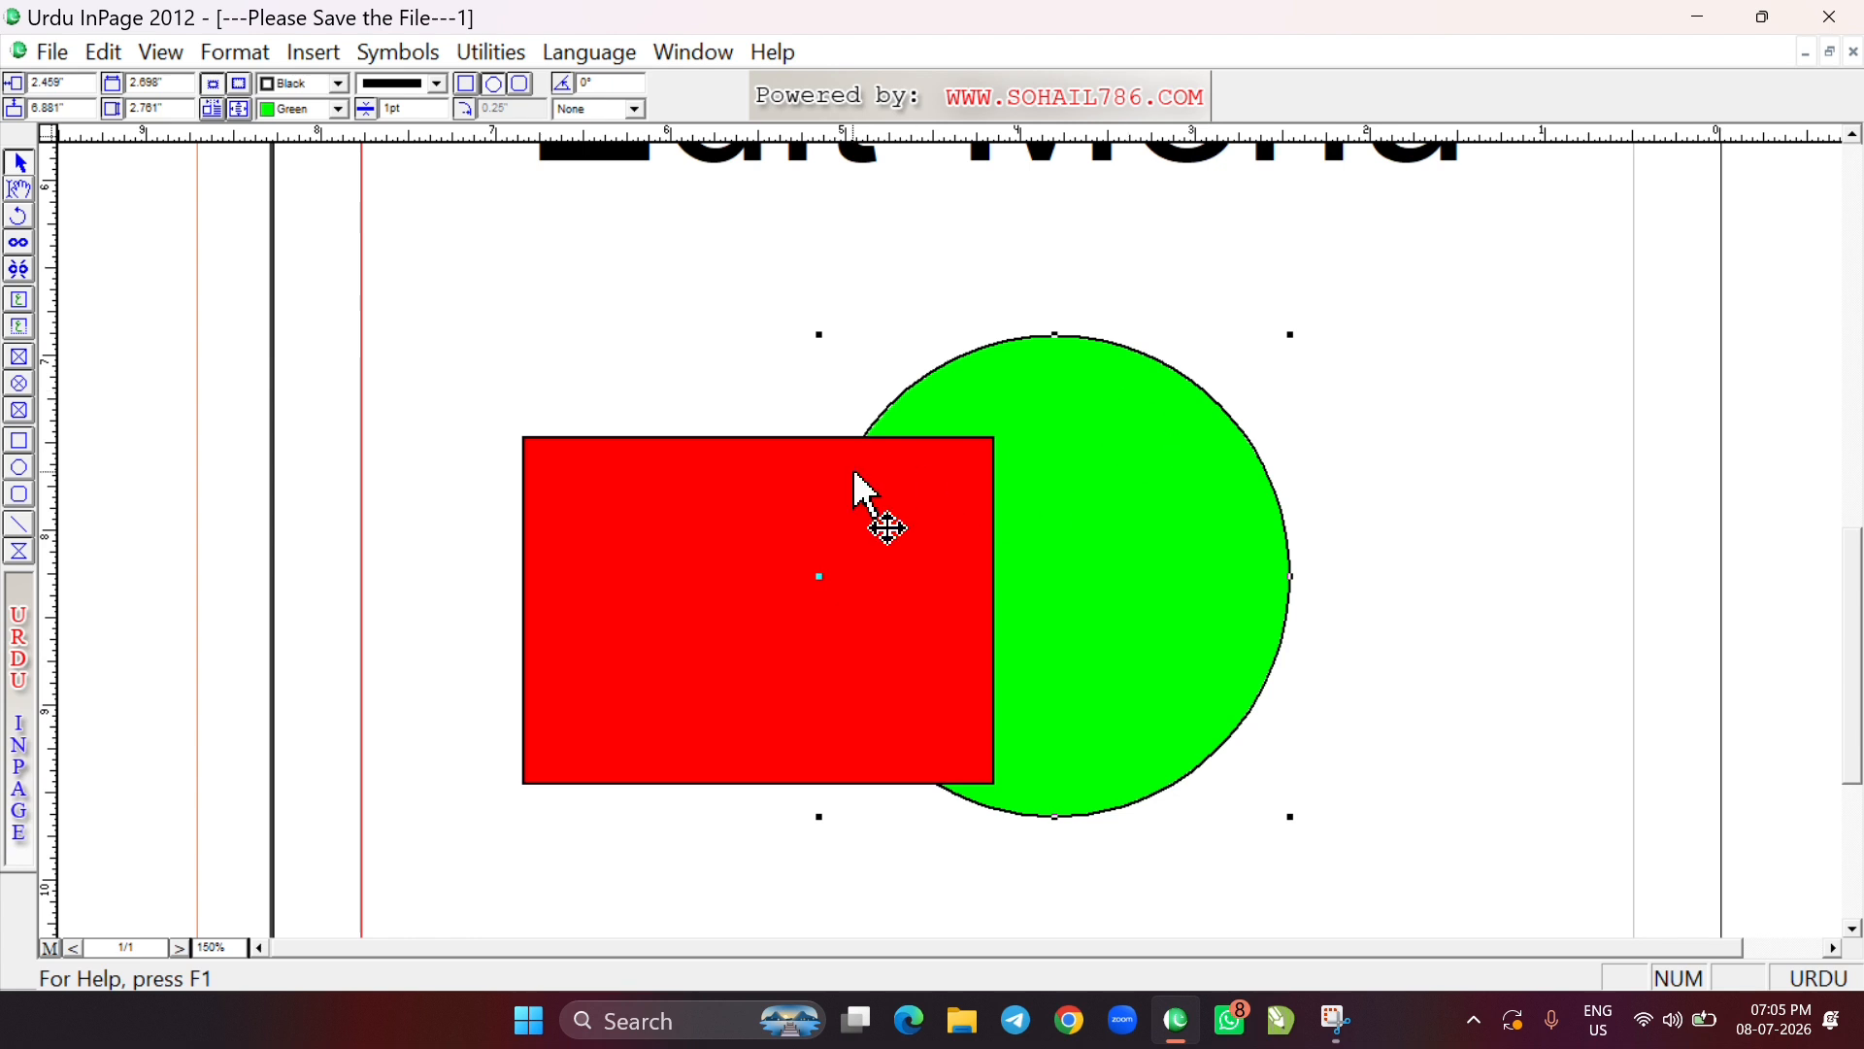
{"action": "left_click", "coordinate": [652, 507]}
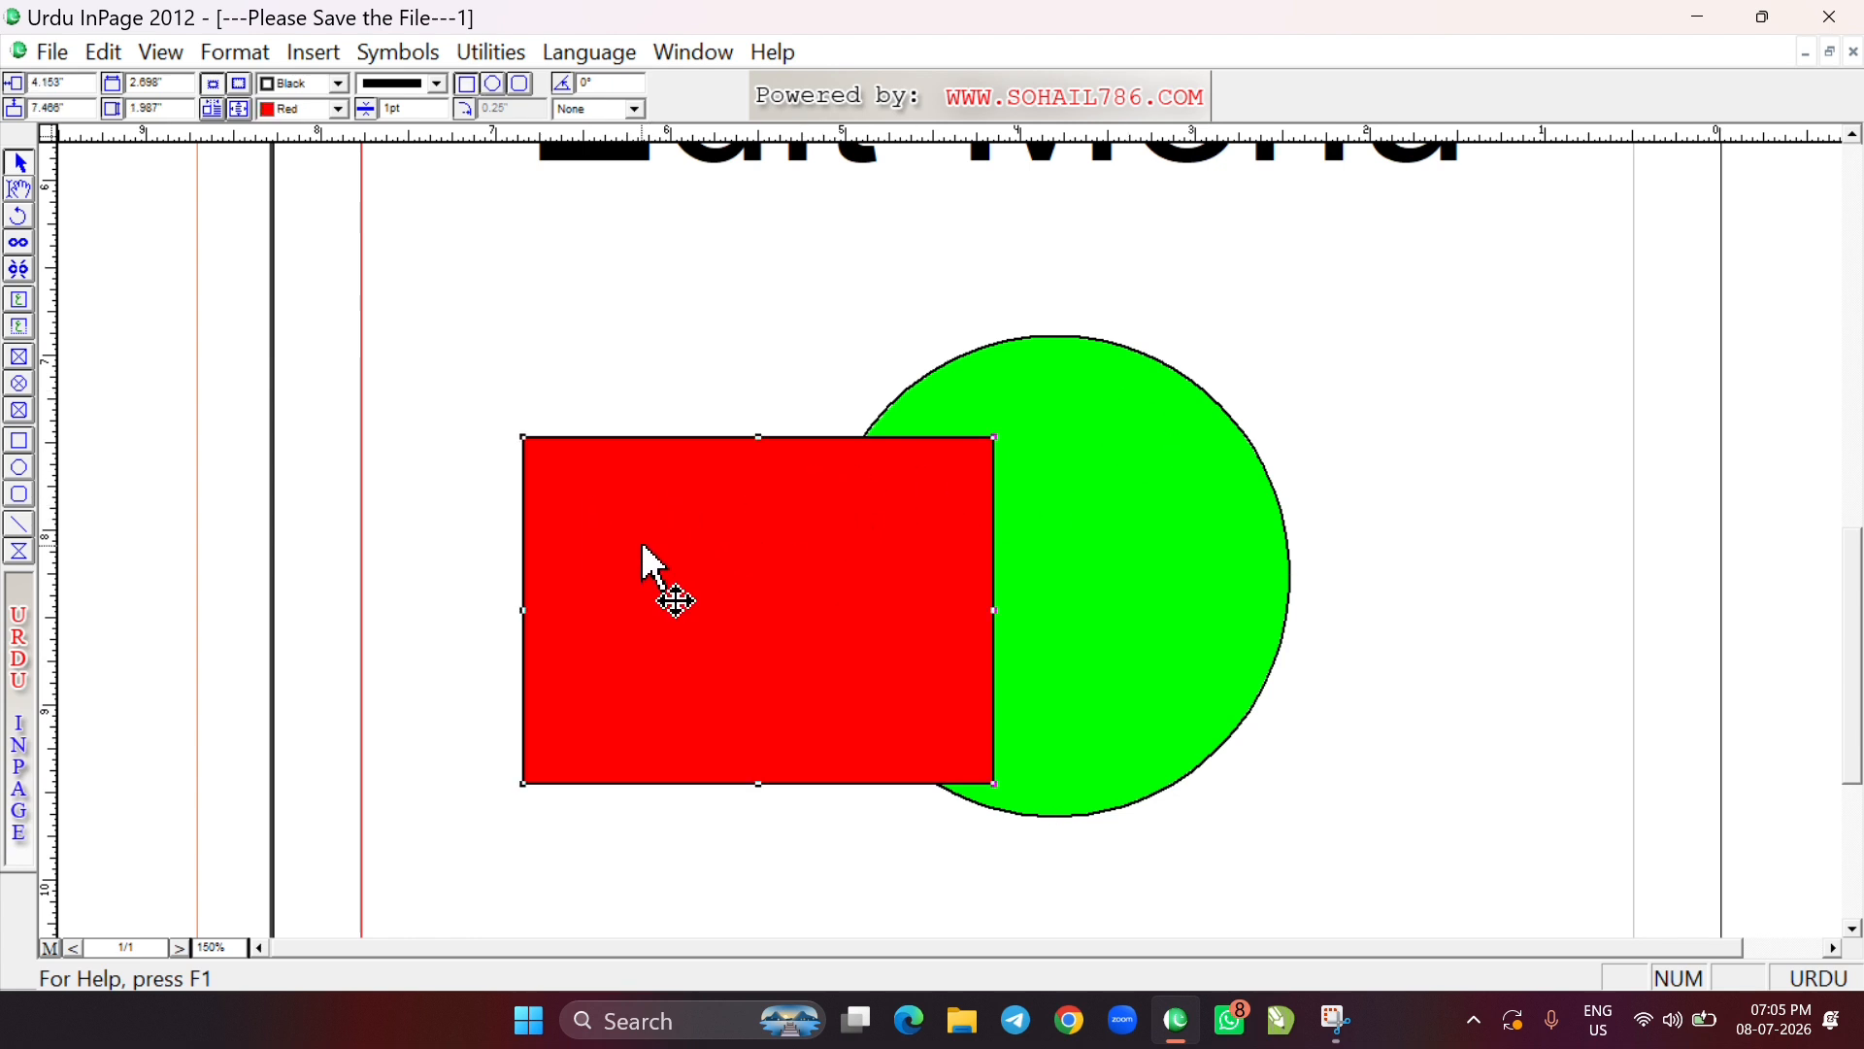
Add a vertical guide across the red rectangle and move it in line with the green circle's left edge
{"action": "left_click", "coordinate": [93, 51]}
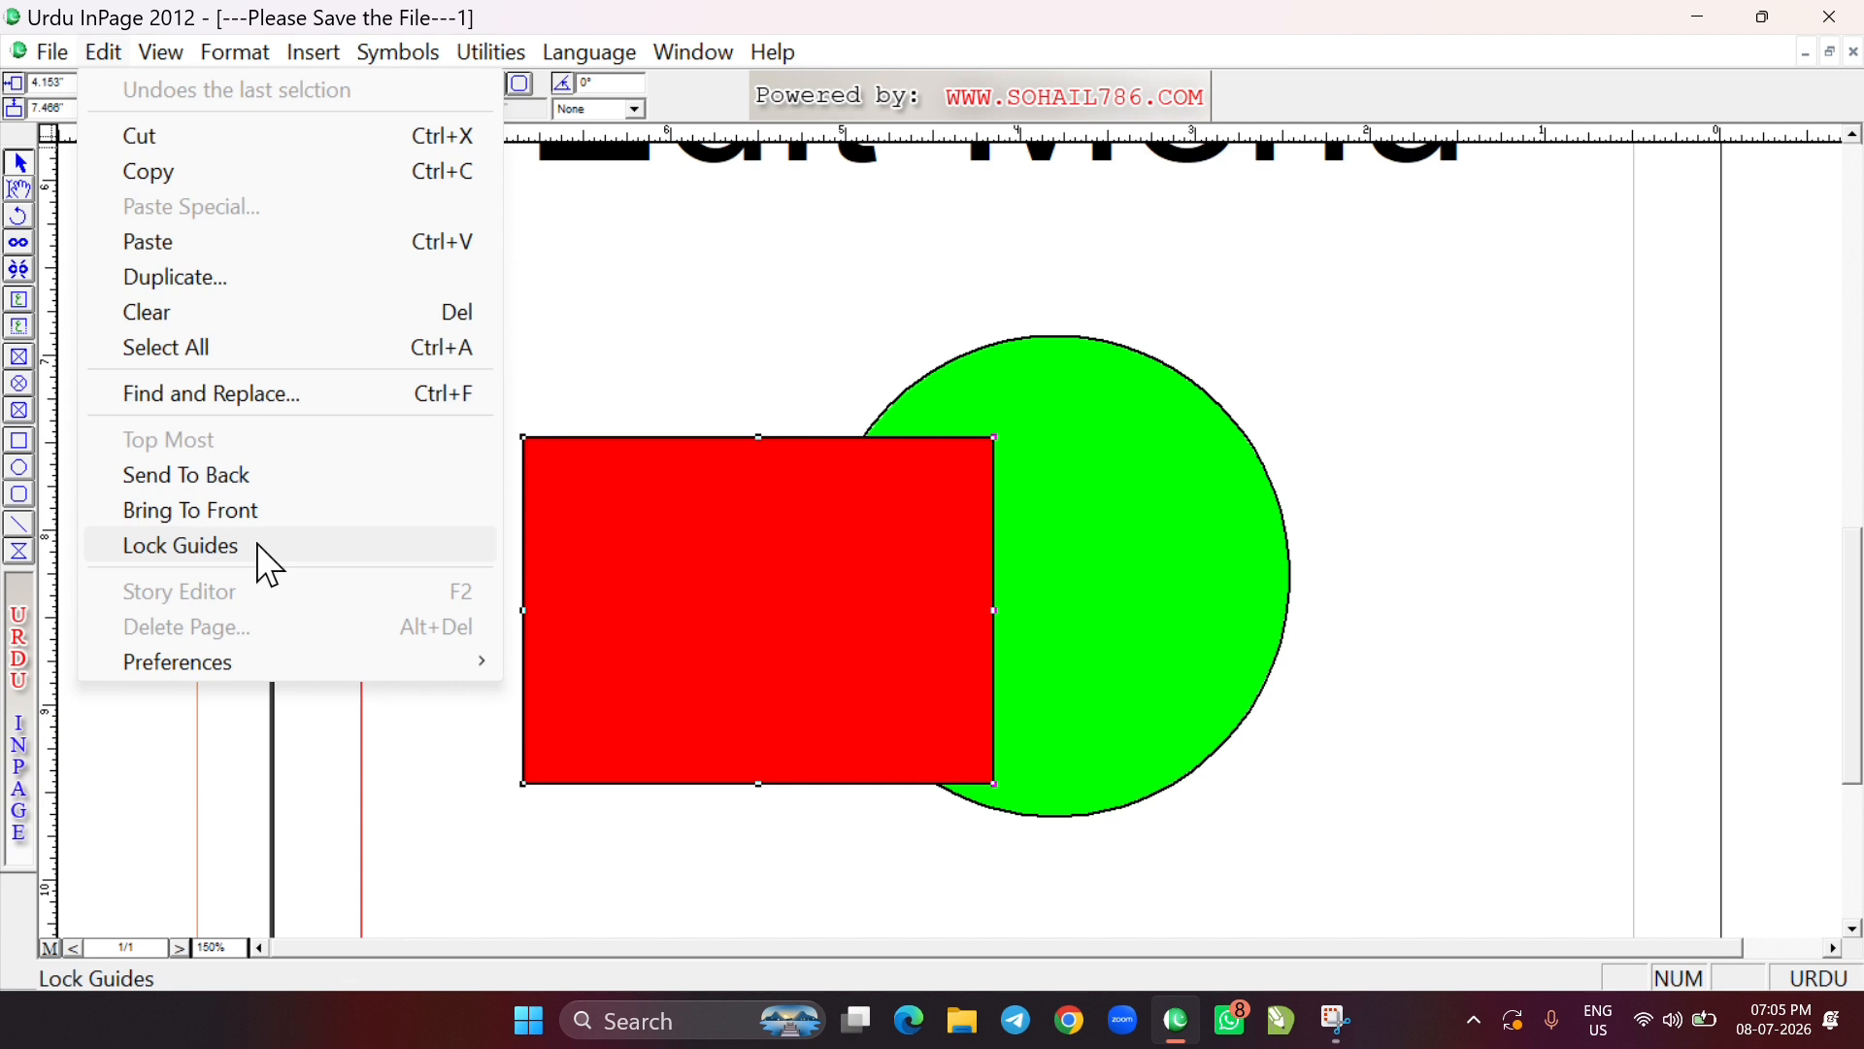
{"action": "left_click", "coordinate": [267, 565]}
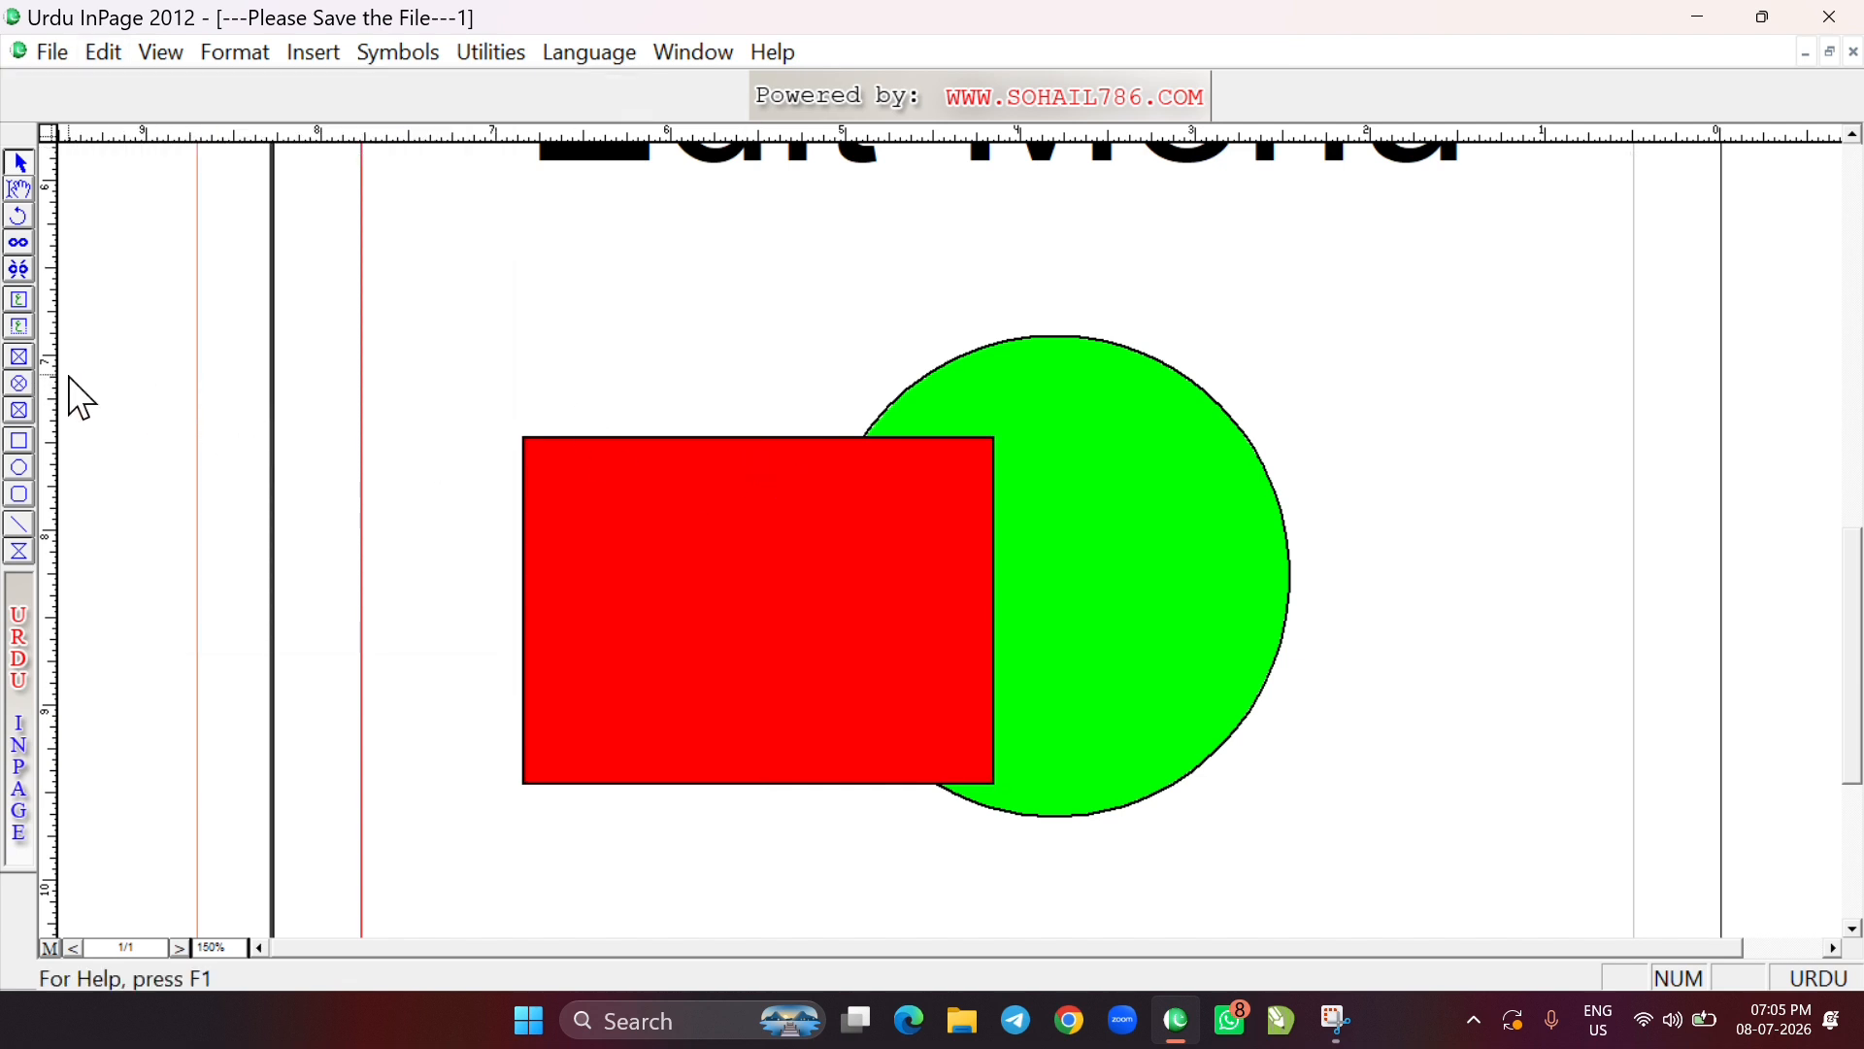
{"action": "left_click_drag", "start_coordinate": [50, 376], "coordinate": [791, 407]}
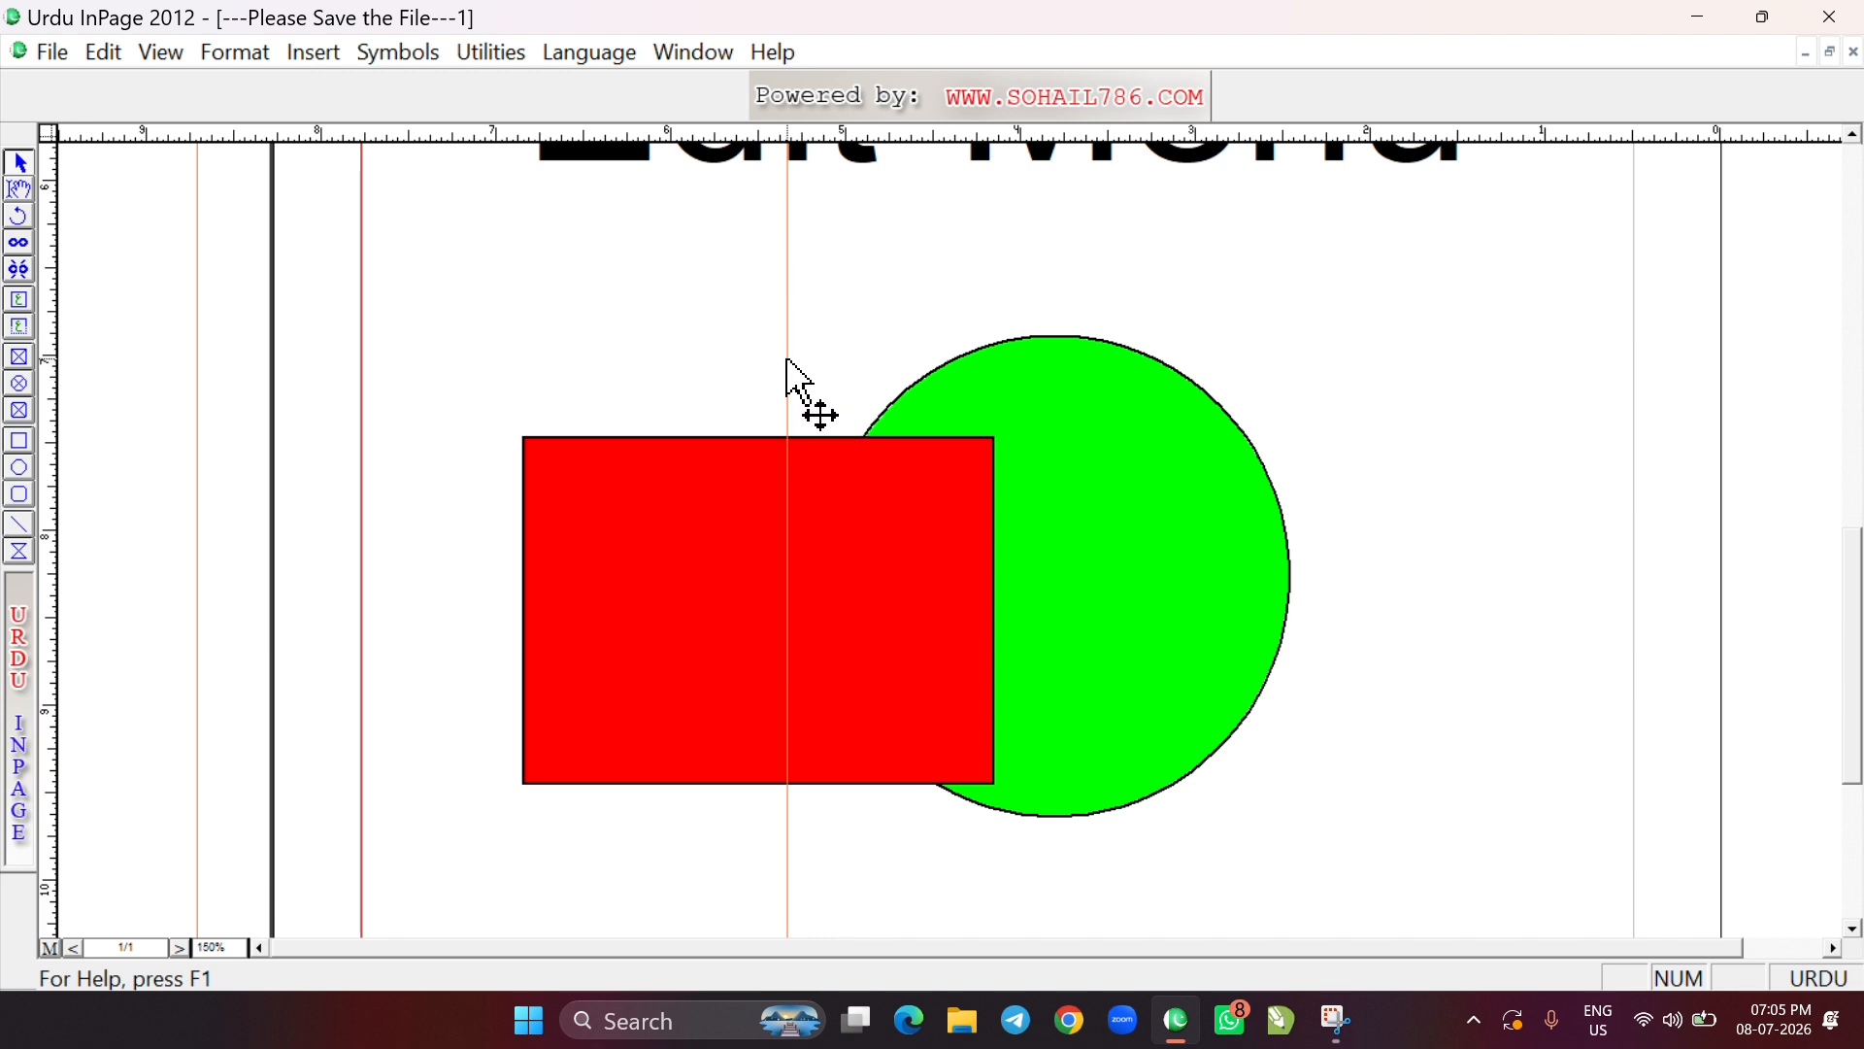
{"action": "left_click_drag", "start_coordinate": [504, 360], "coordinate": [819, 413]}
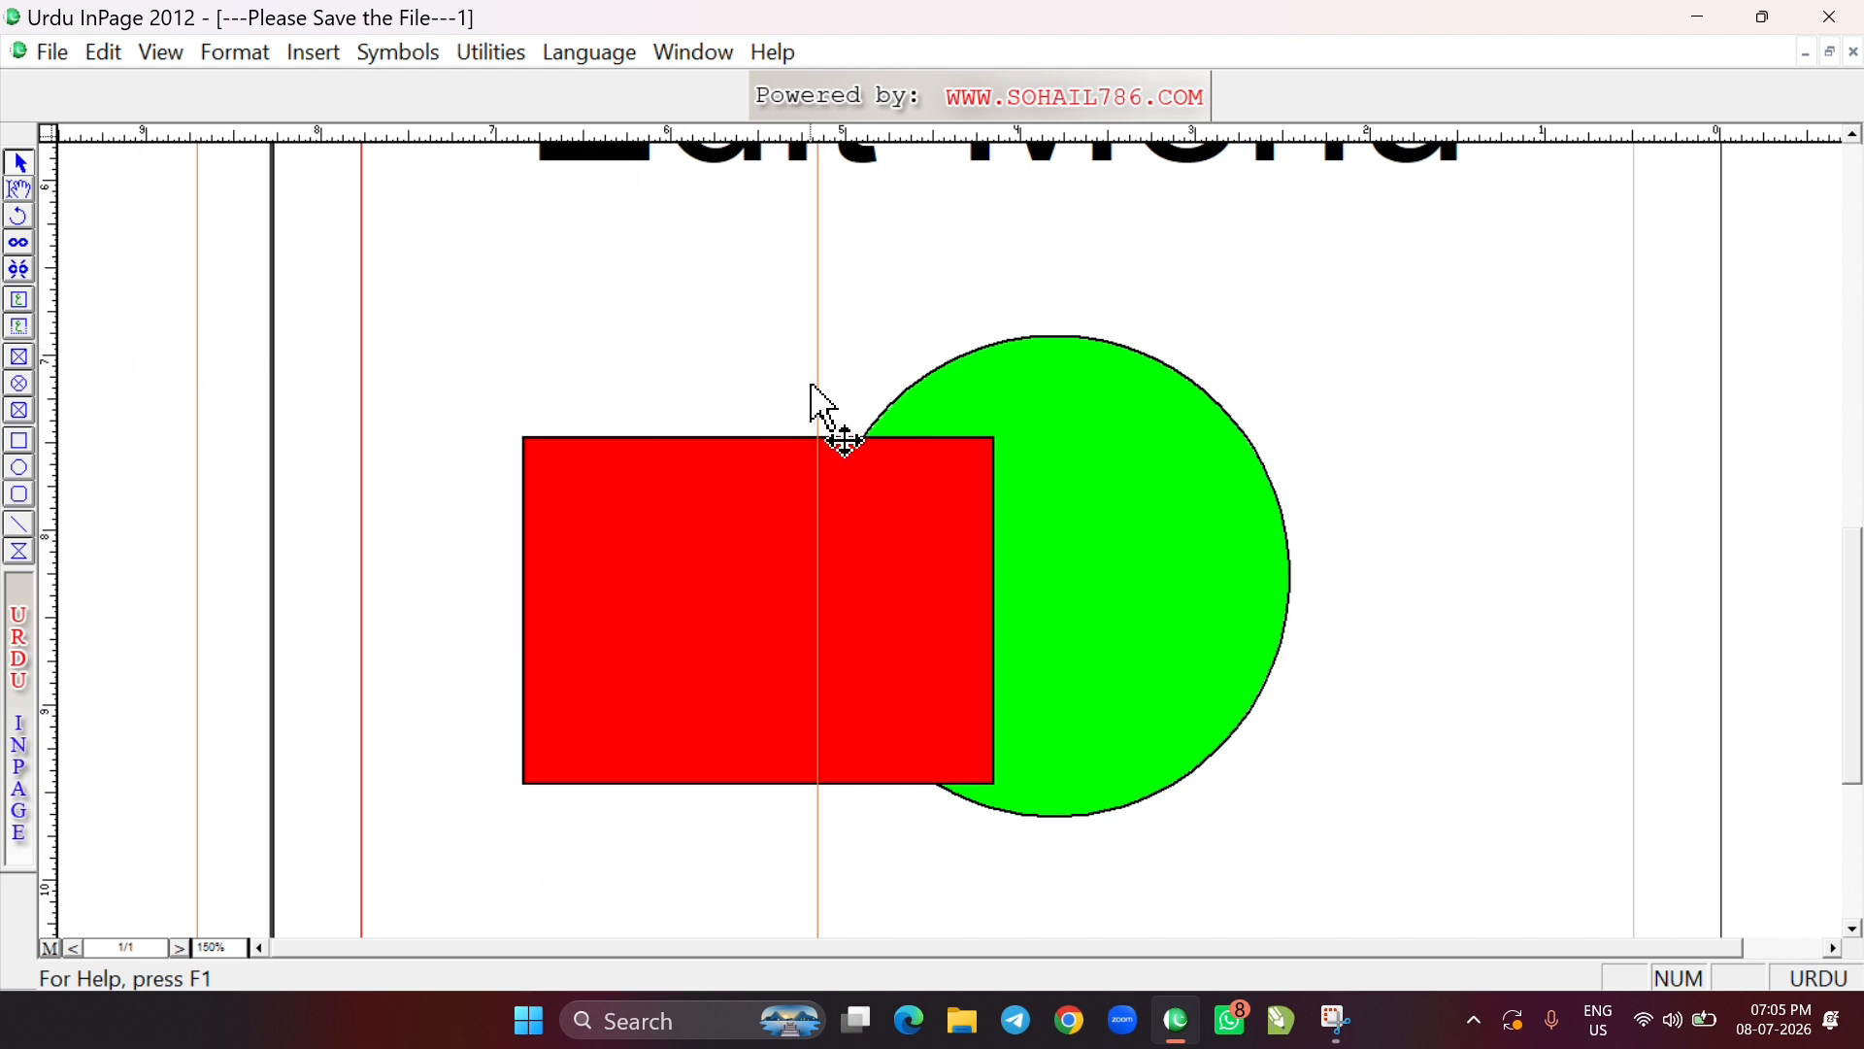
Turn on Lock Guides and try to grab the vertical guide crossing the red rectangle
{"action": "left_click", "coordinate": [103, 51]}
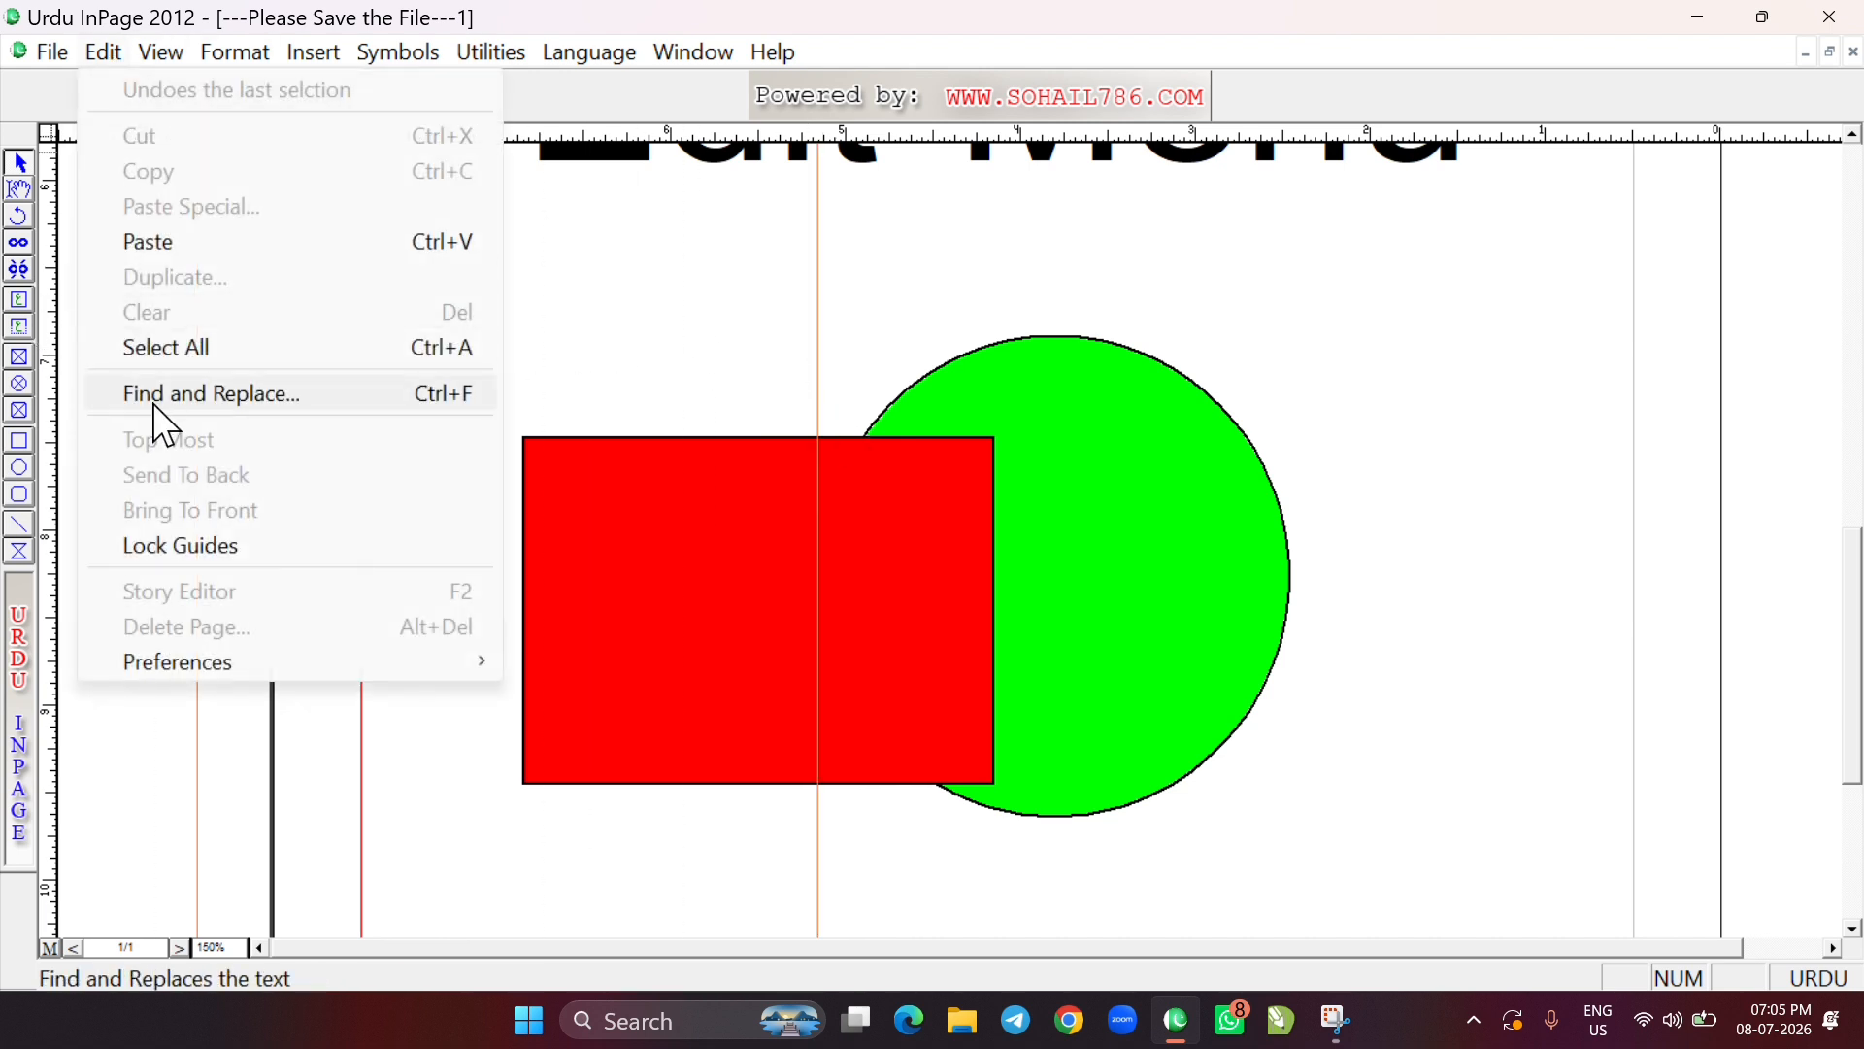
{"action": "left_click", "coordinate": [227, 544]}
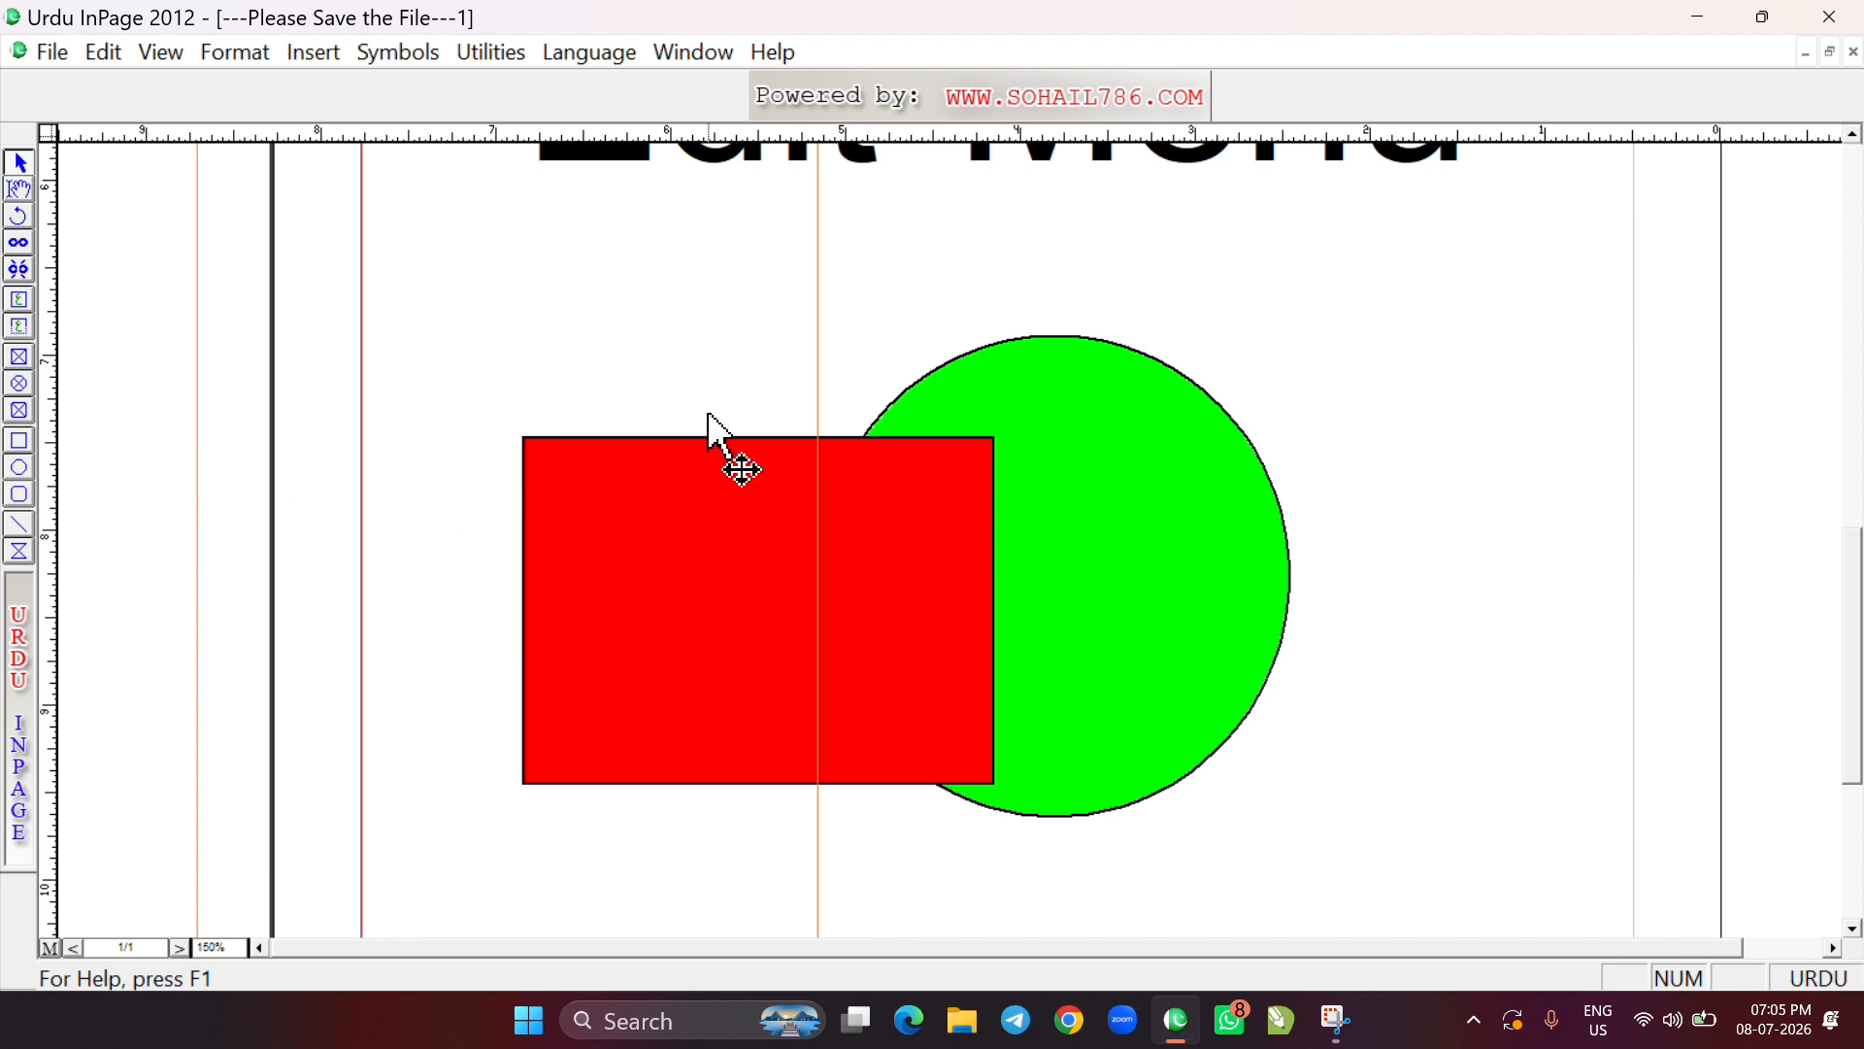
{"action": "left_click", "coordinate": [819, 404]}
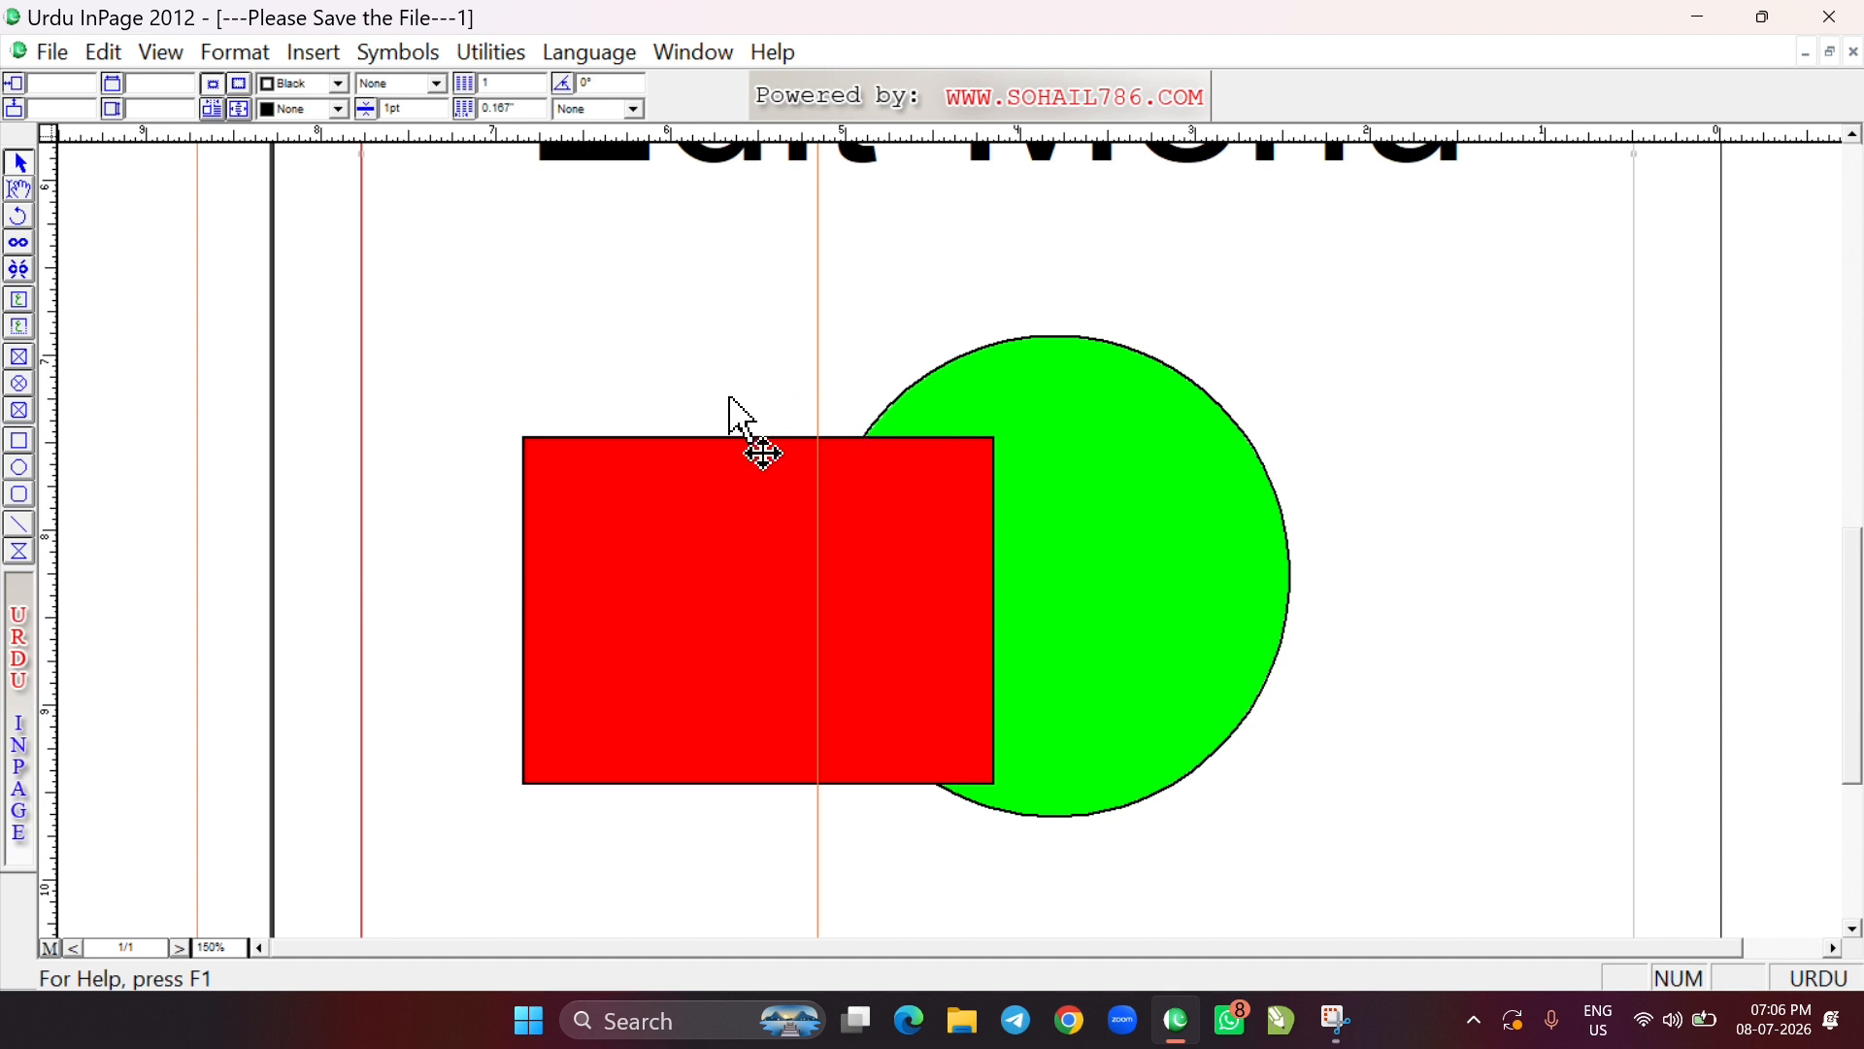
Turn off Lock Guides and remove the vertical guide crossing the red rectangle from the page
{"action": "left_click", "coordinate": [103, 51]}
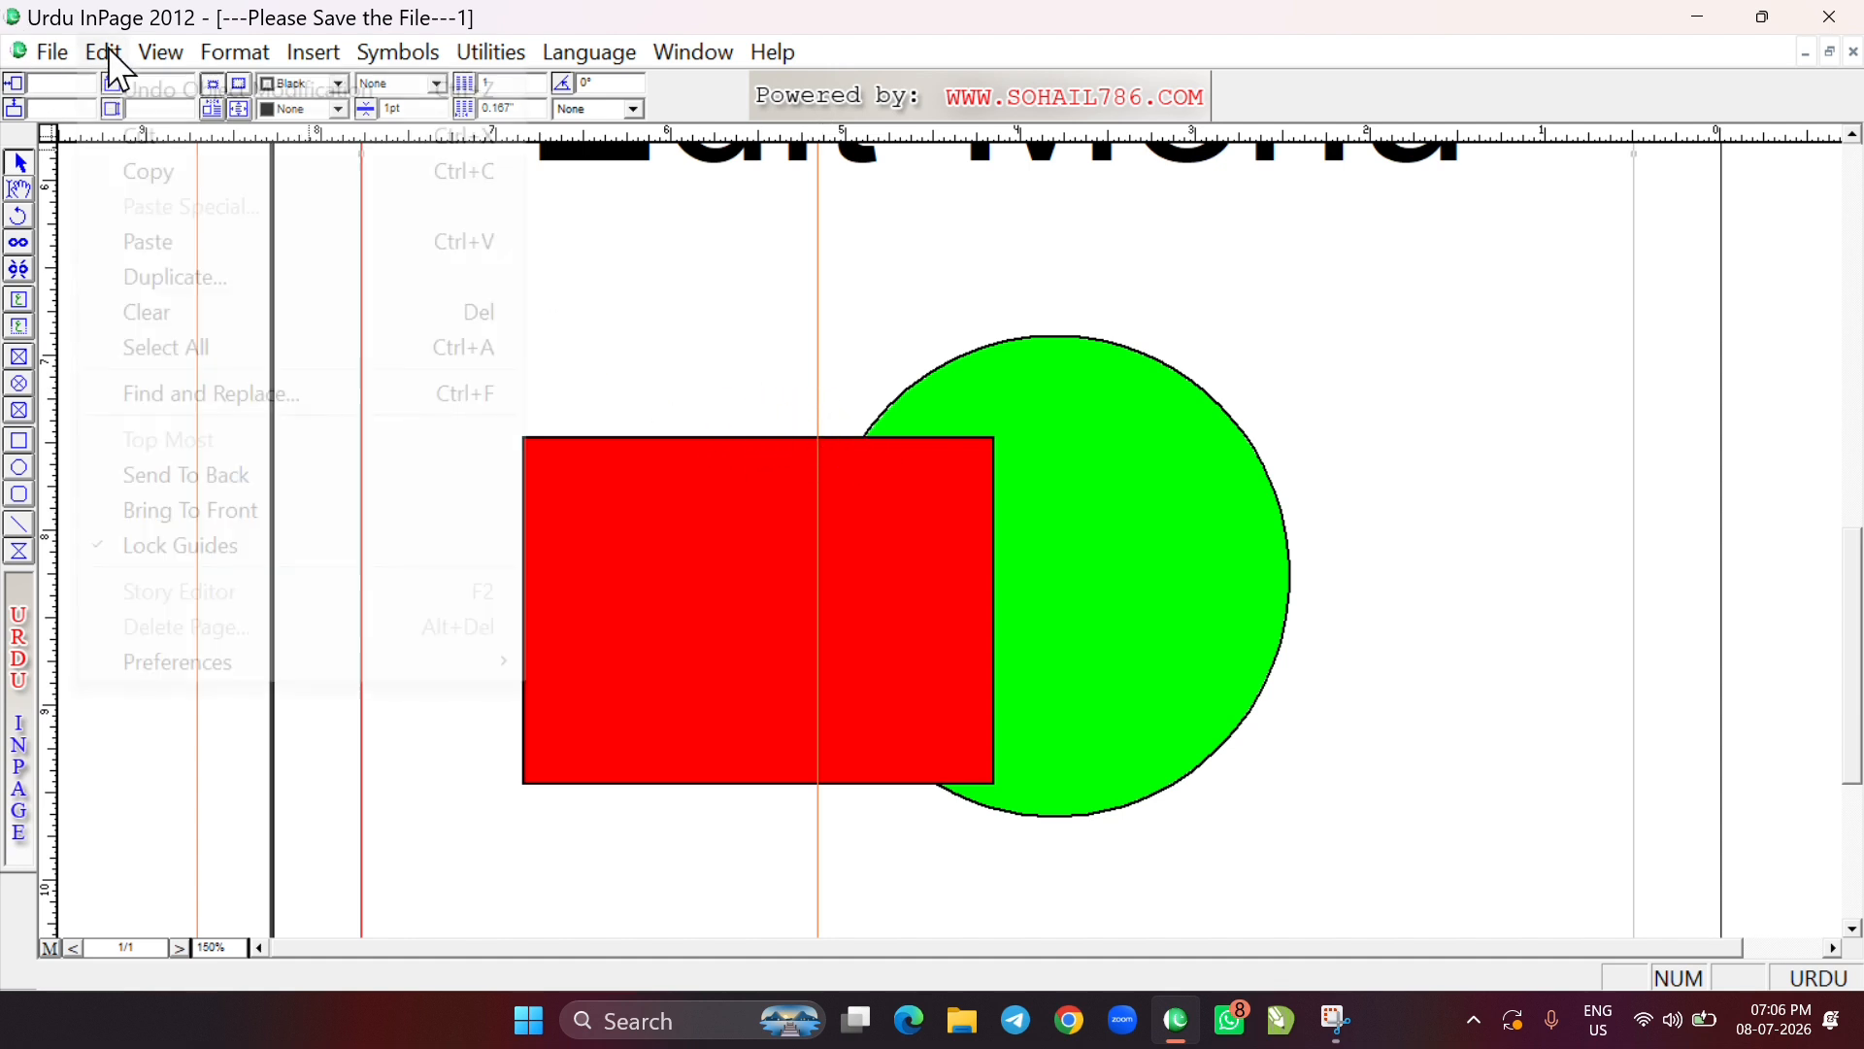
{"action": "left_click", "coordinate": [167, 550]}
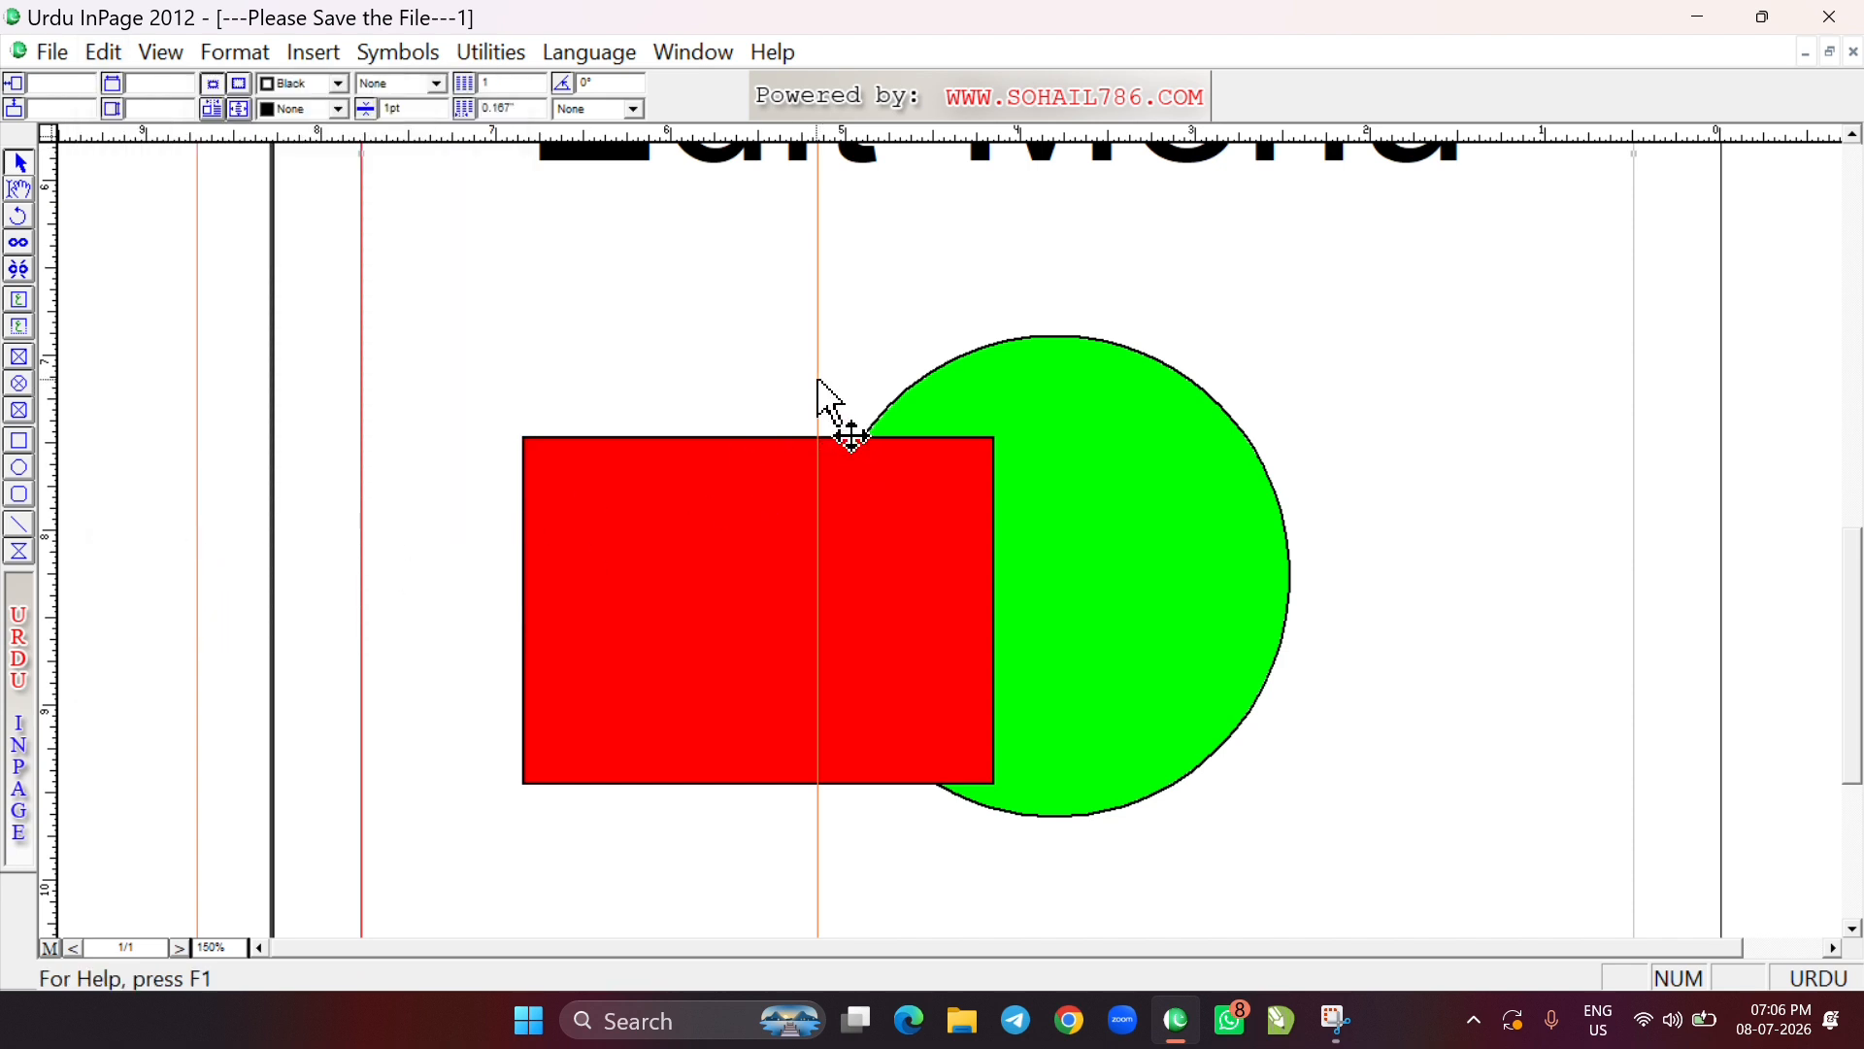
{"action": "left_click_drag", "start_coordinate": [818, 378], "coordinate": [46, 415]}
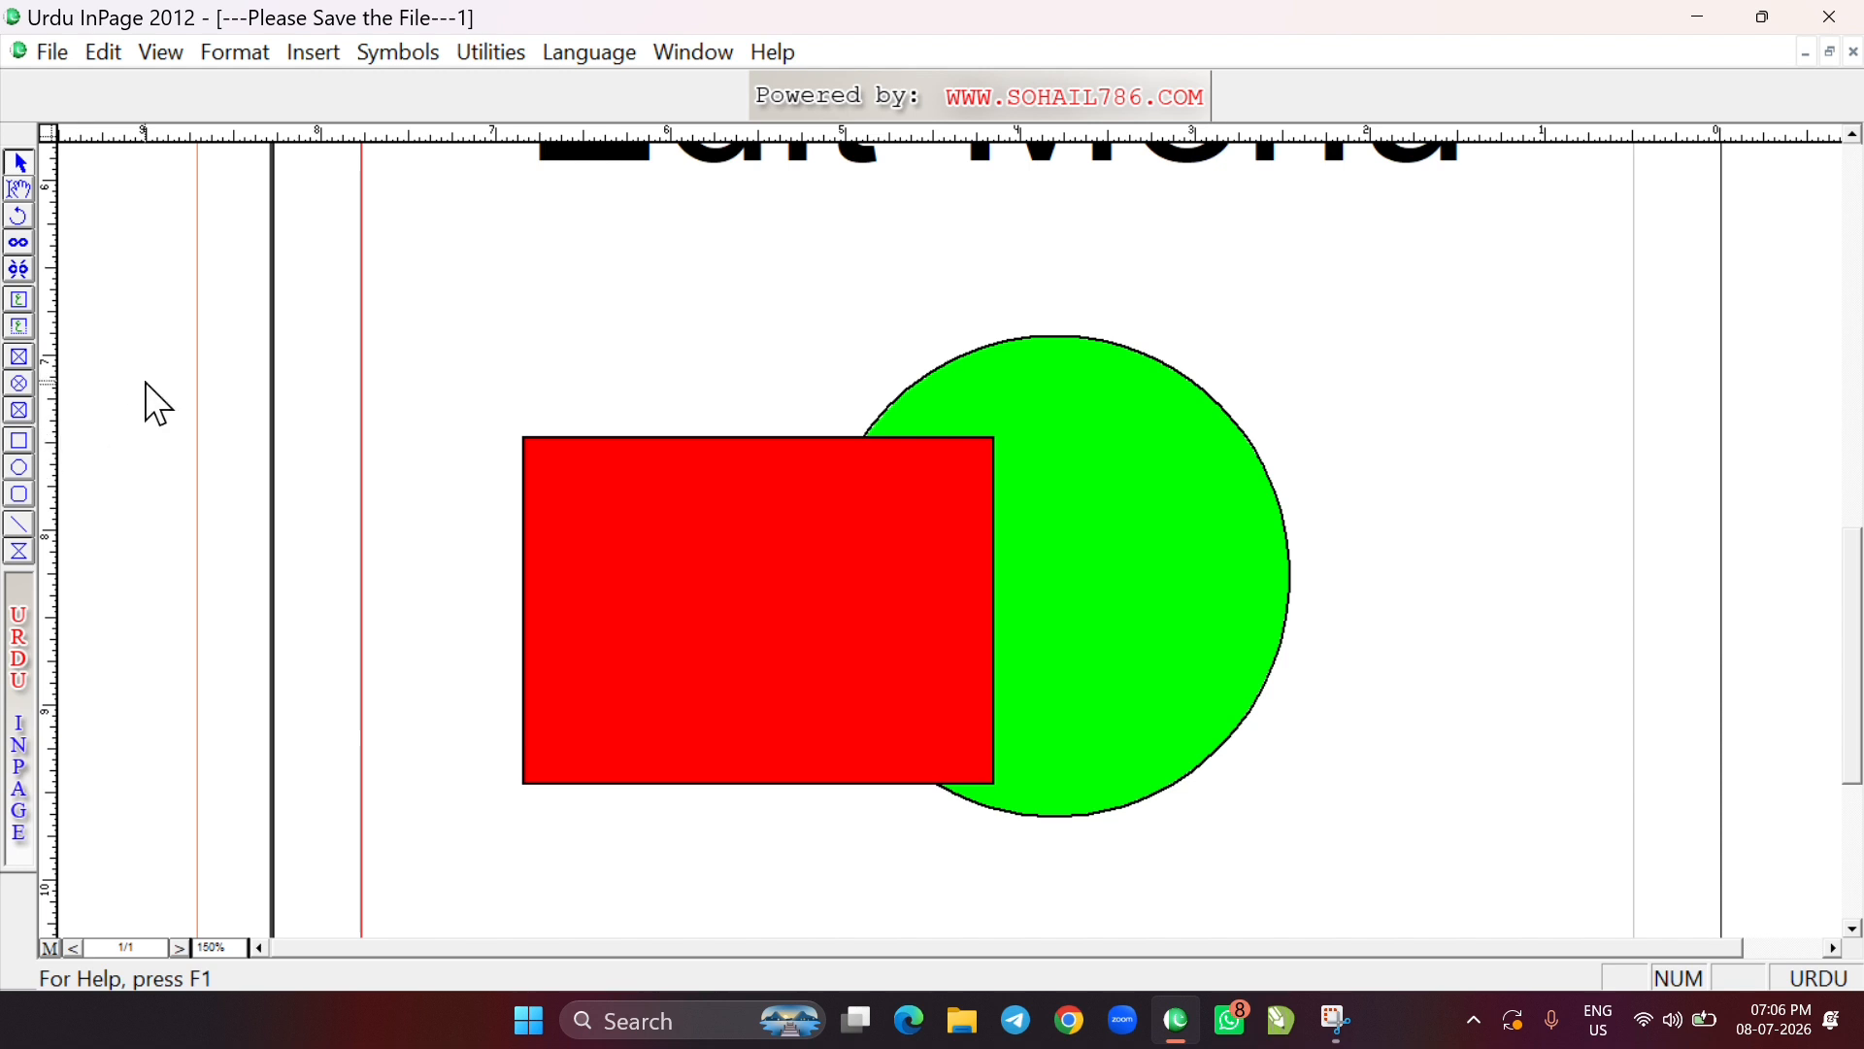
{"action": "left_click", "coordinate": [94, 50]}
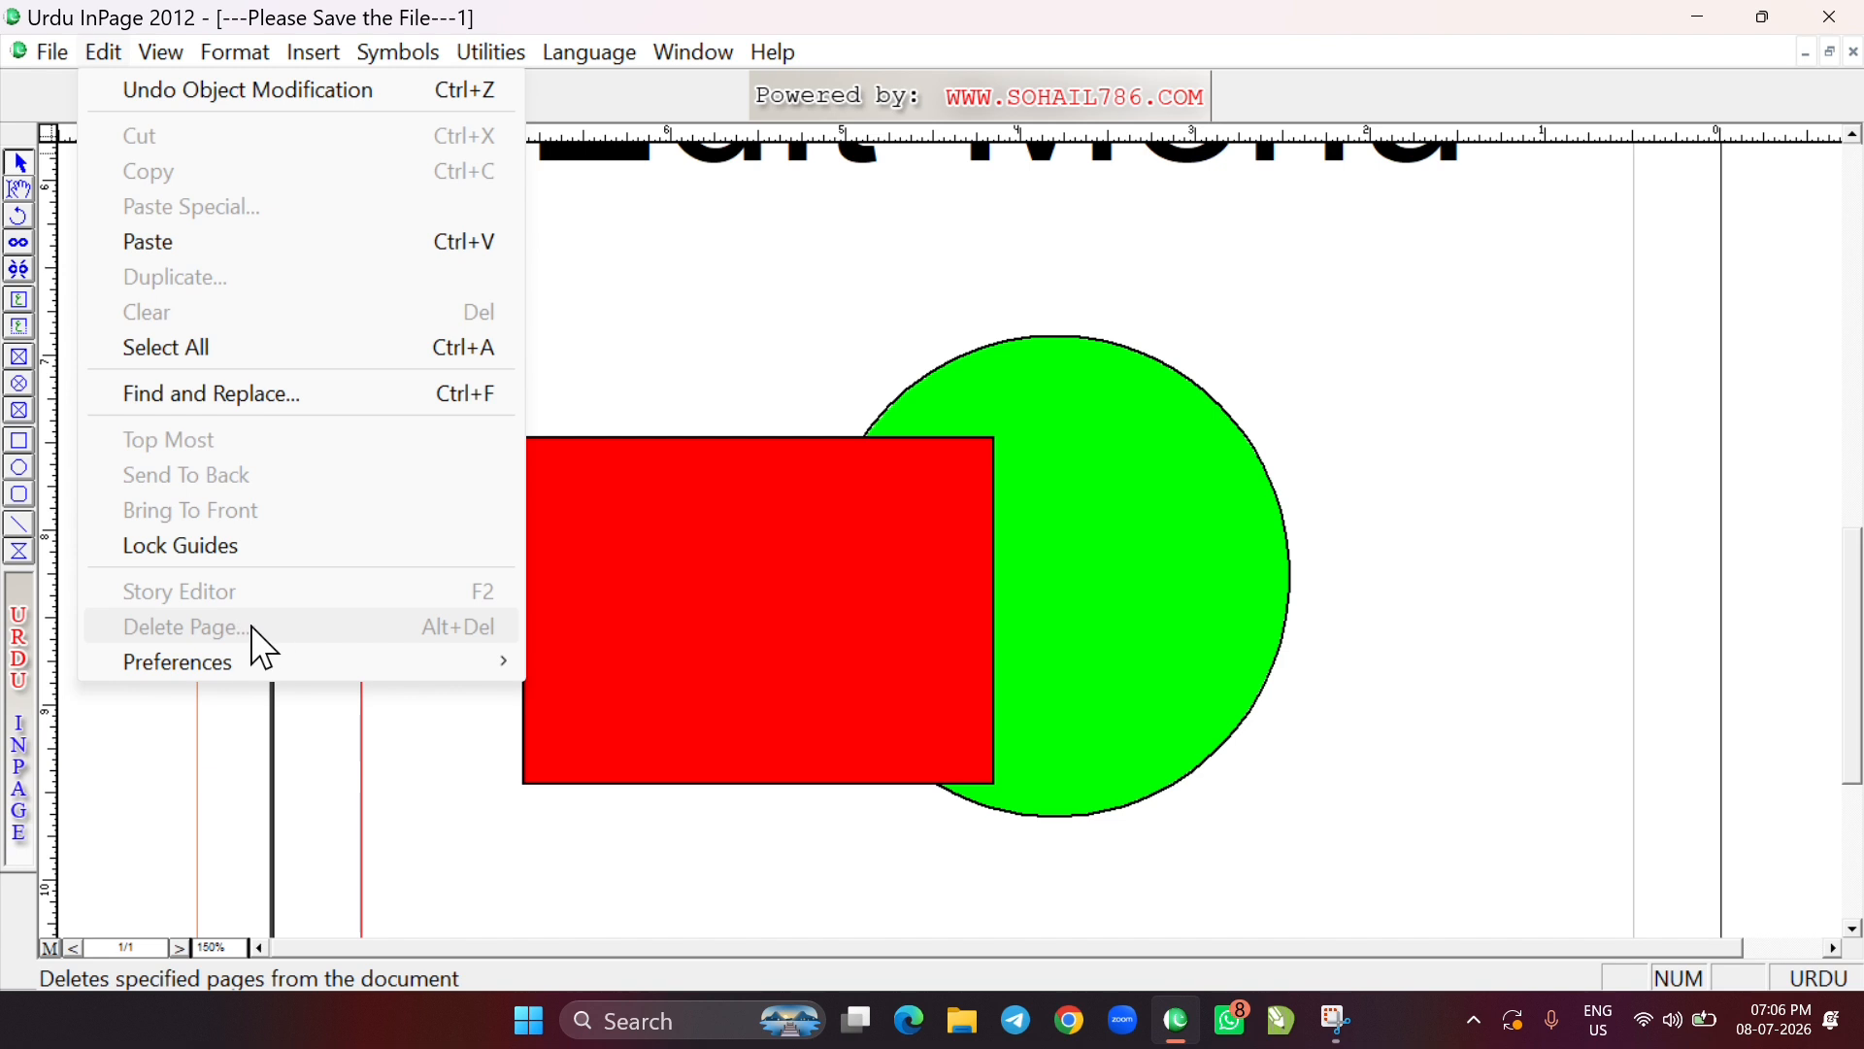
{"action": "left_click", "coordinate": [728, 325]}
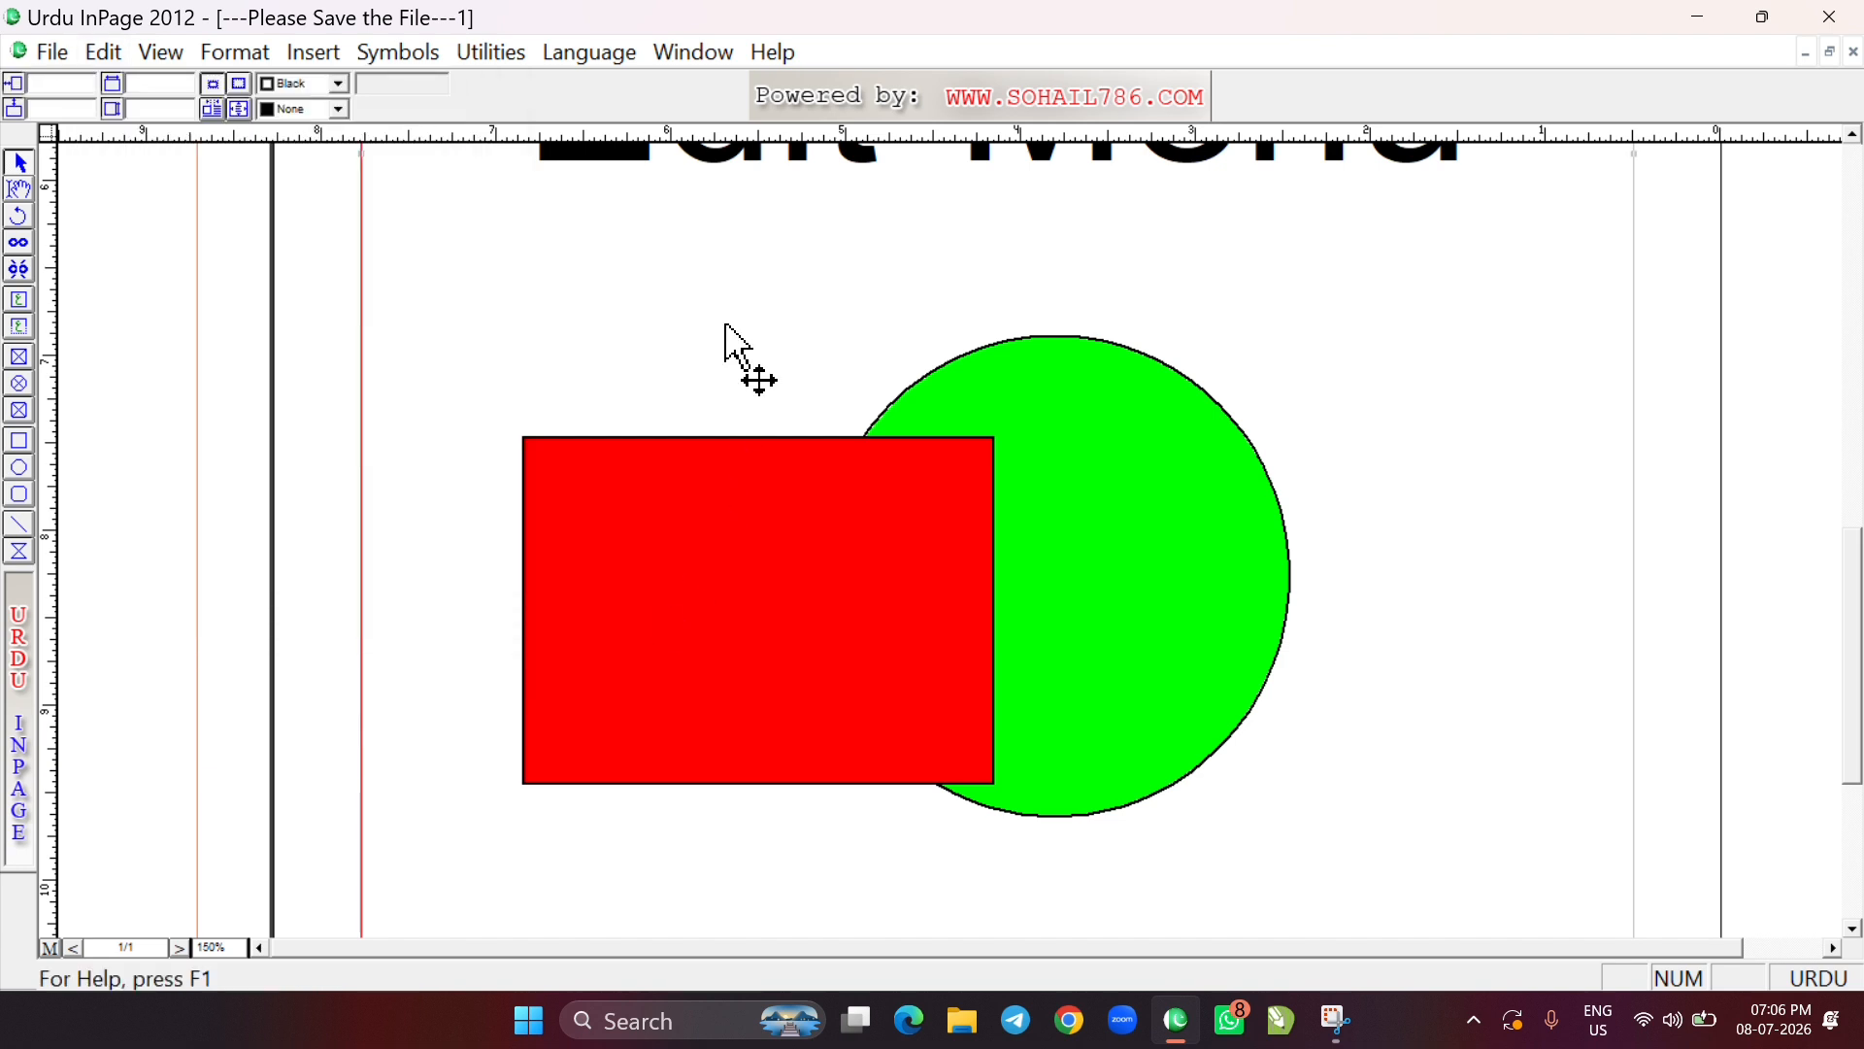
Fit the whole page in view, add line breaks below the Edit Menu text to create a second page, and go back to page 1
{"action": "key", "text": "ctrl+5"}
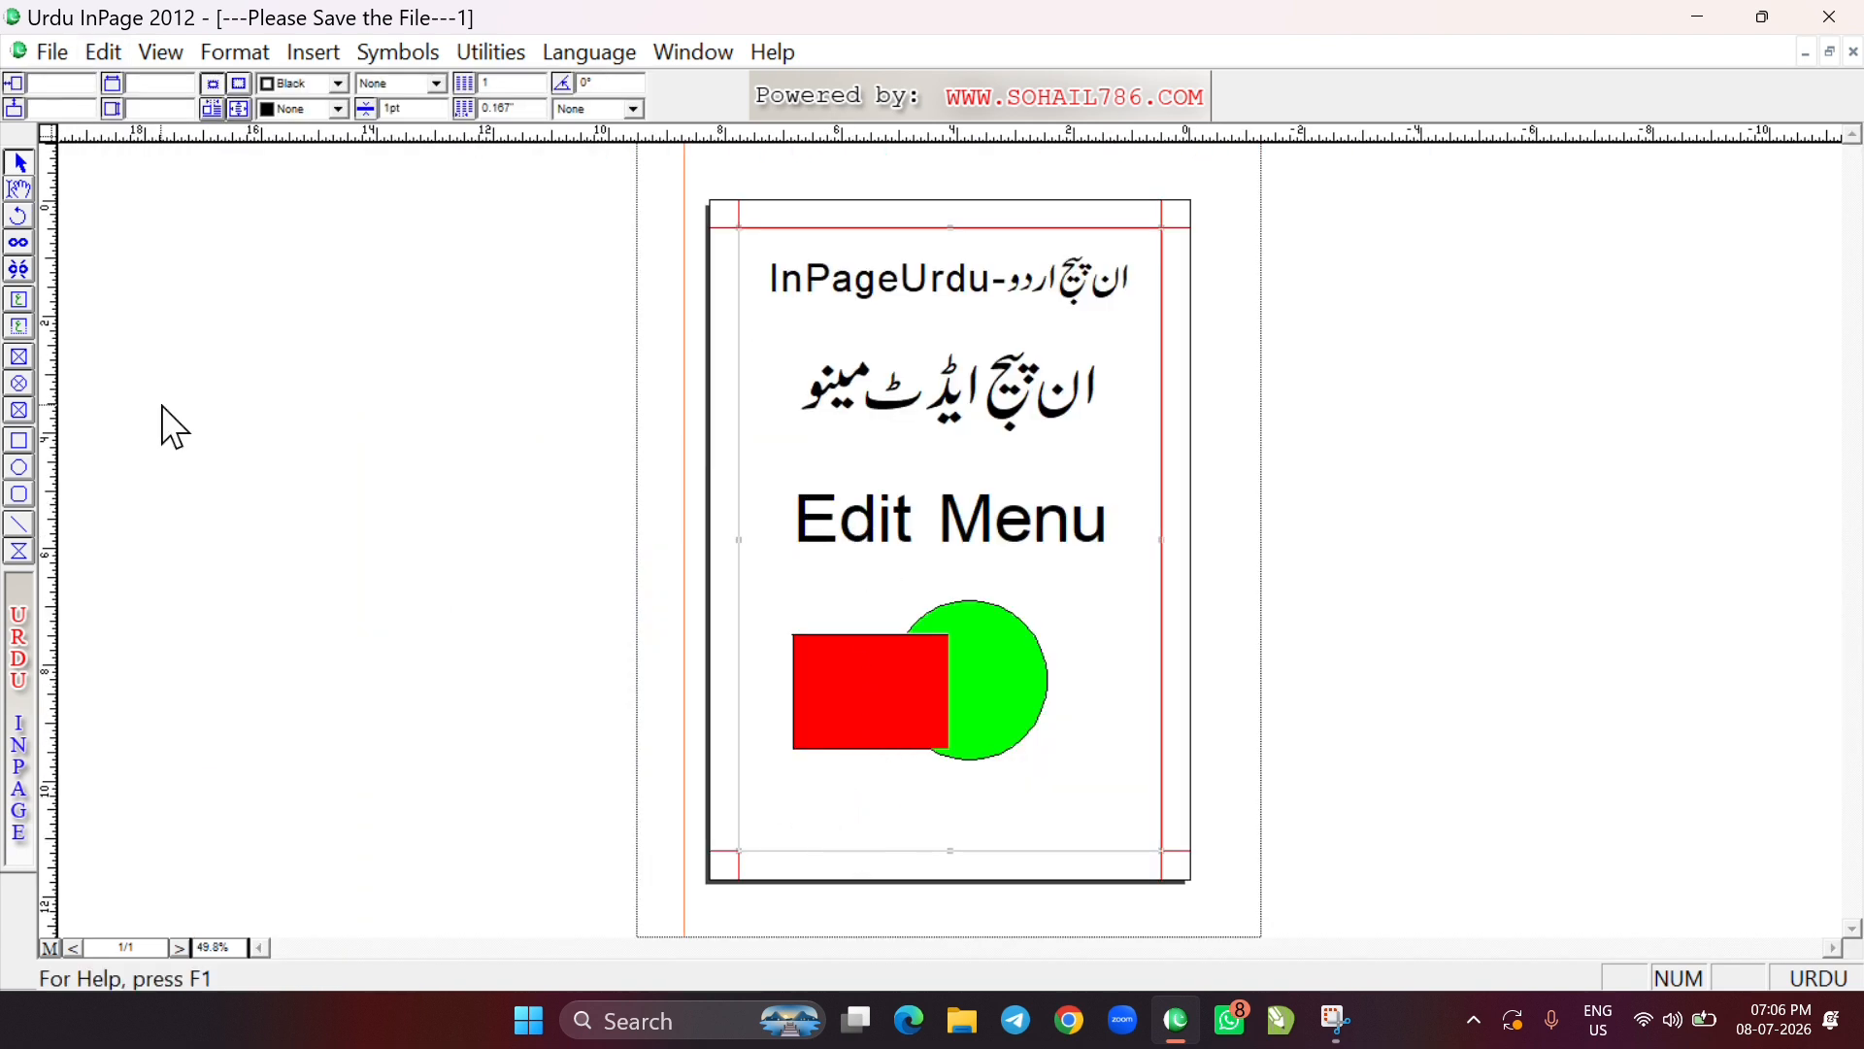
{"action": "left_click", "coordinate": [19, 189]}
{"action": "left_click", "coordinate": [762, 781]}
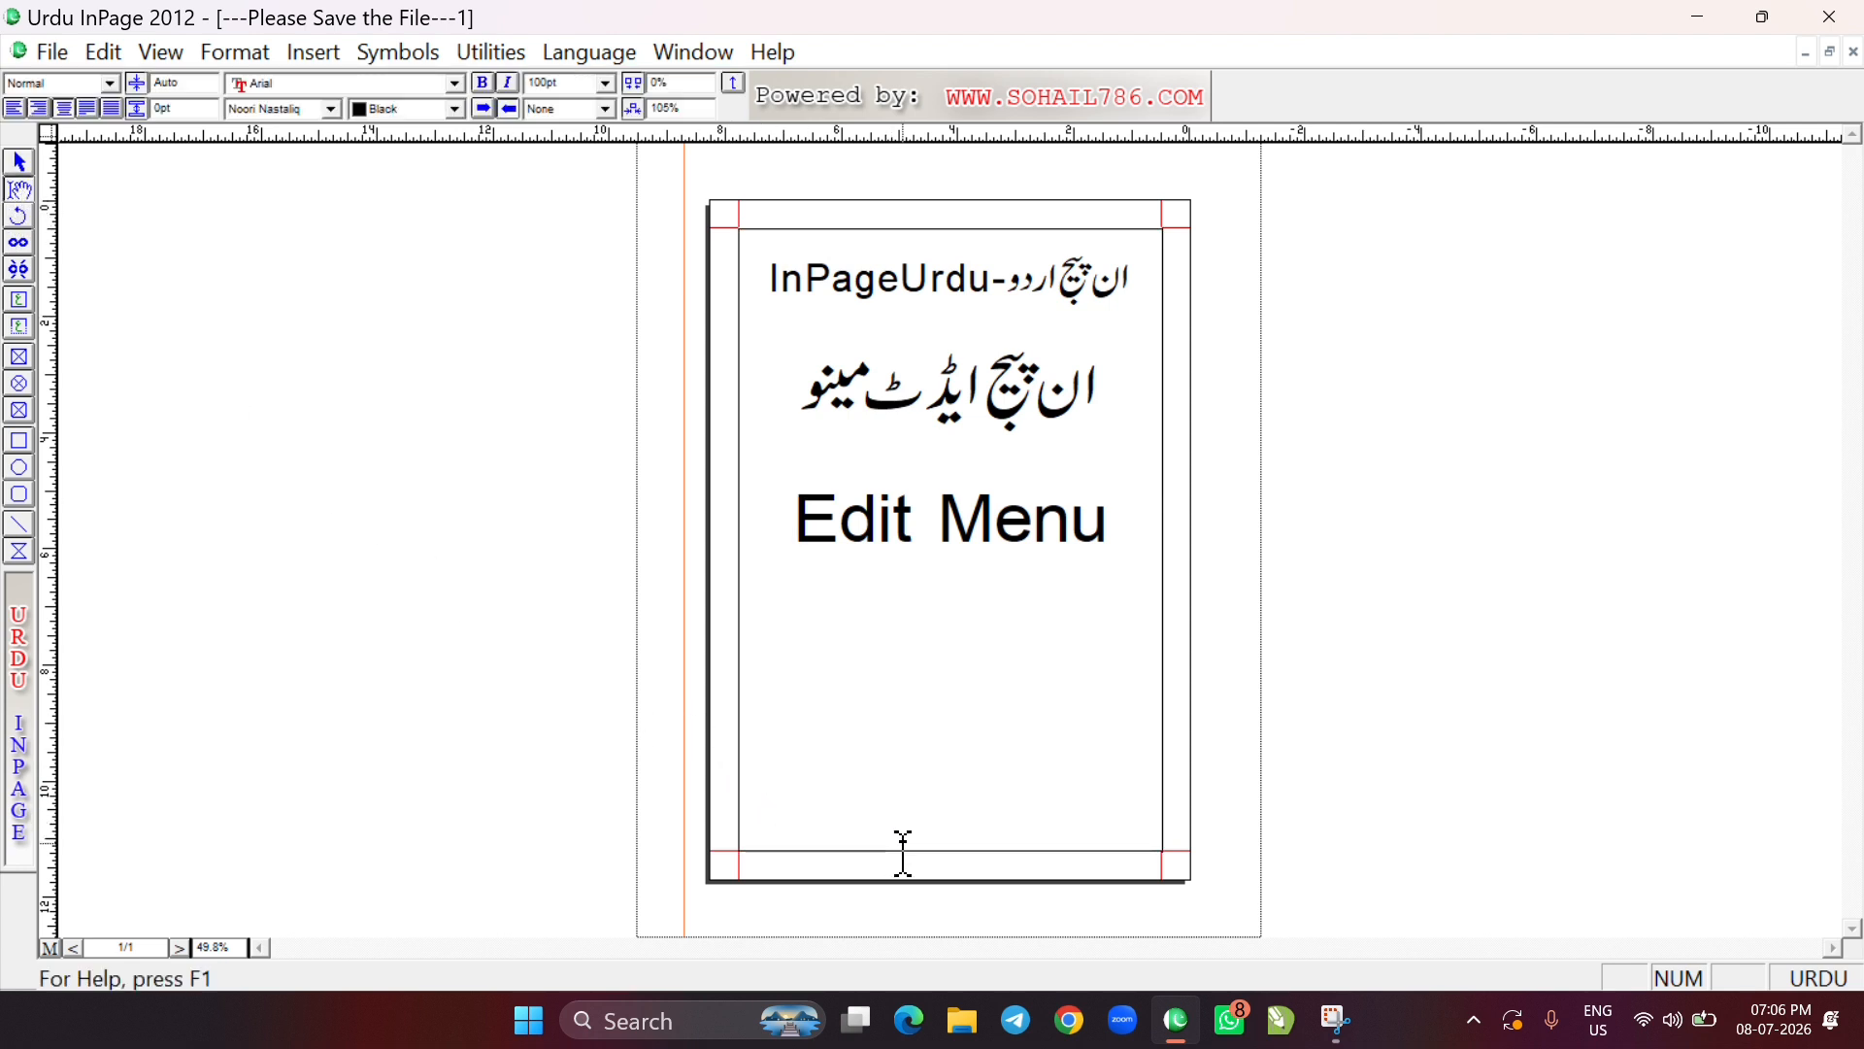
{"action": "key", "text": "Return"}
{"action": "key", "text": "Return"}
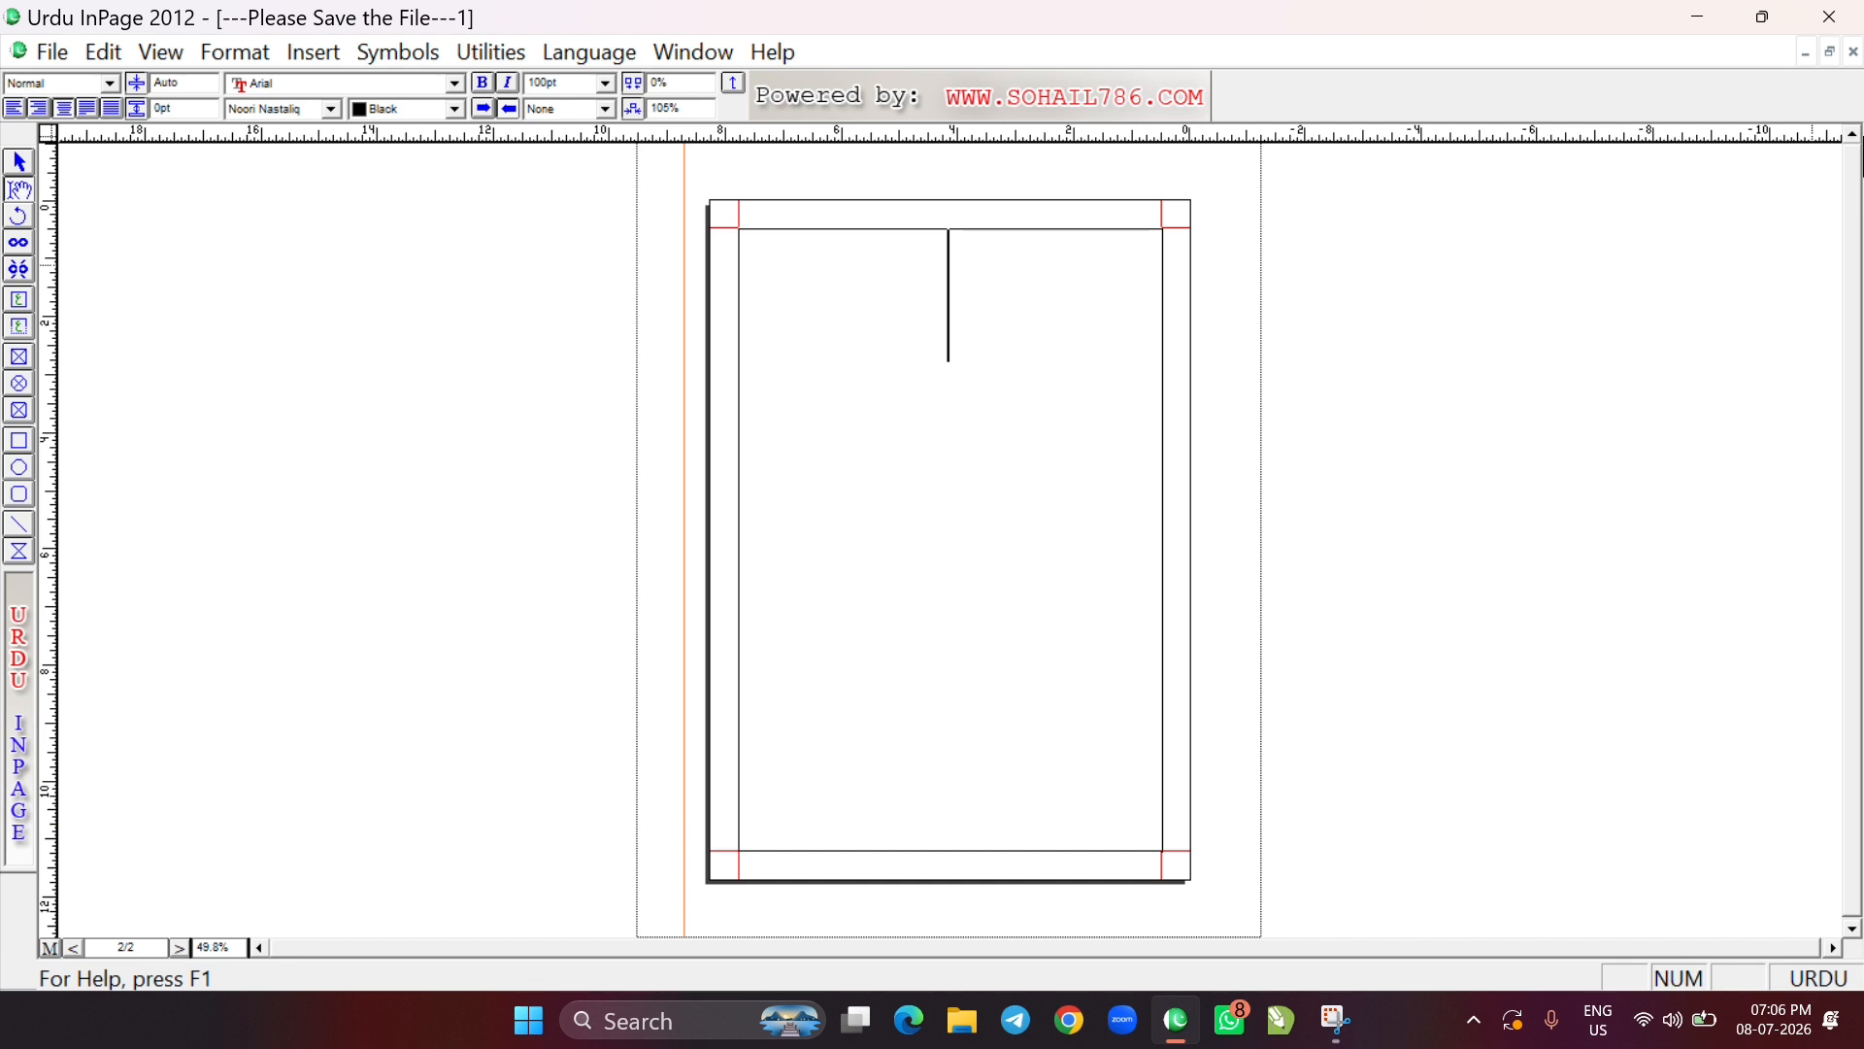
{"action": "key", "text": "BackSpace"}
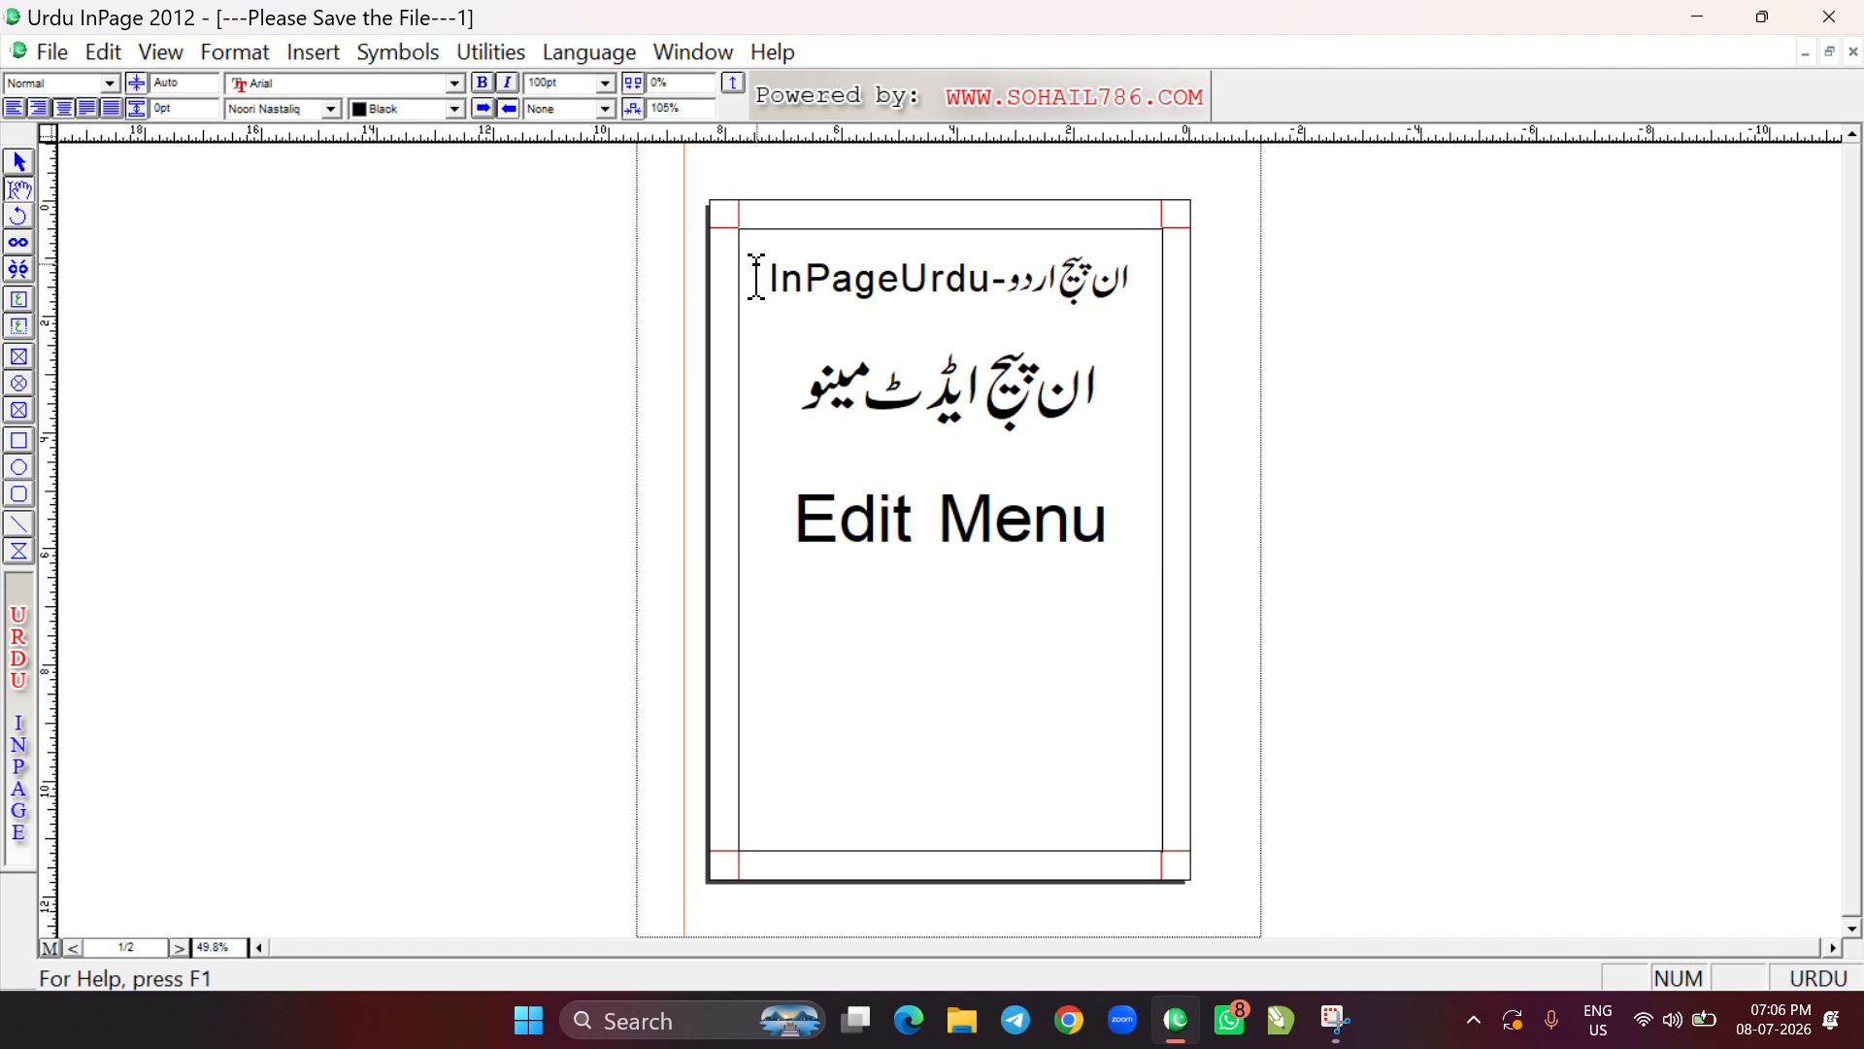
Put the text cursor in the Urdu heading on page 1 and delete page 2, with the page range set from 2 to 2
{"action": "left_click_drag", "start_coordinate": [780, 279], "coordinate": [1069, 542]}
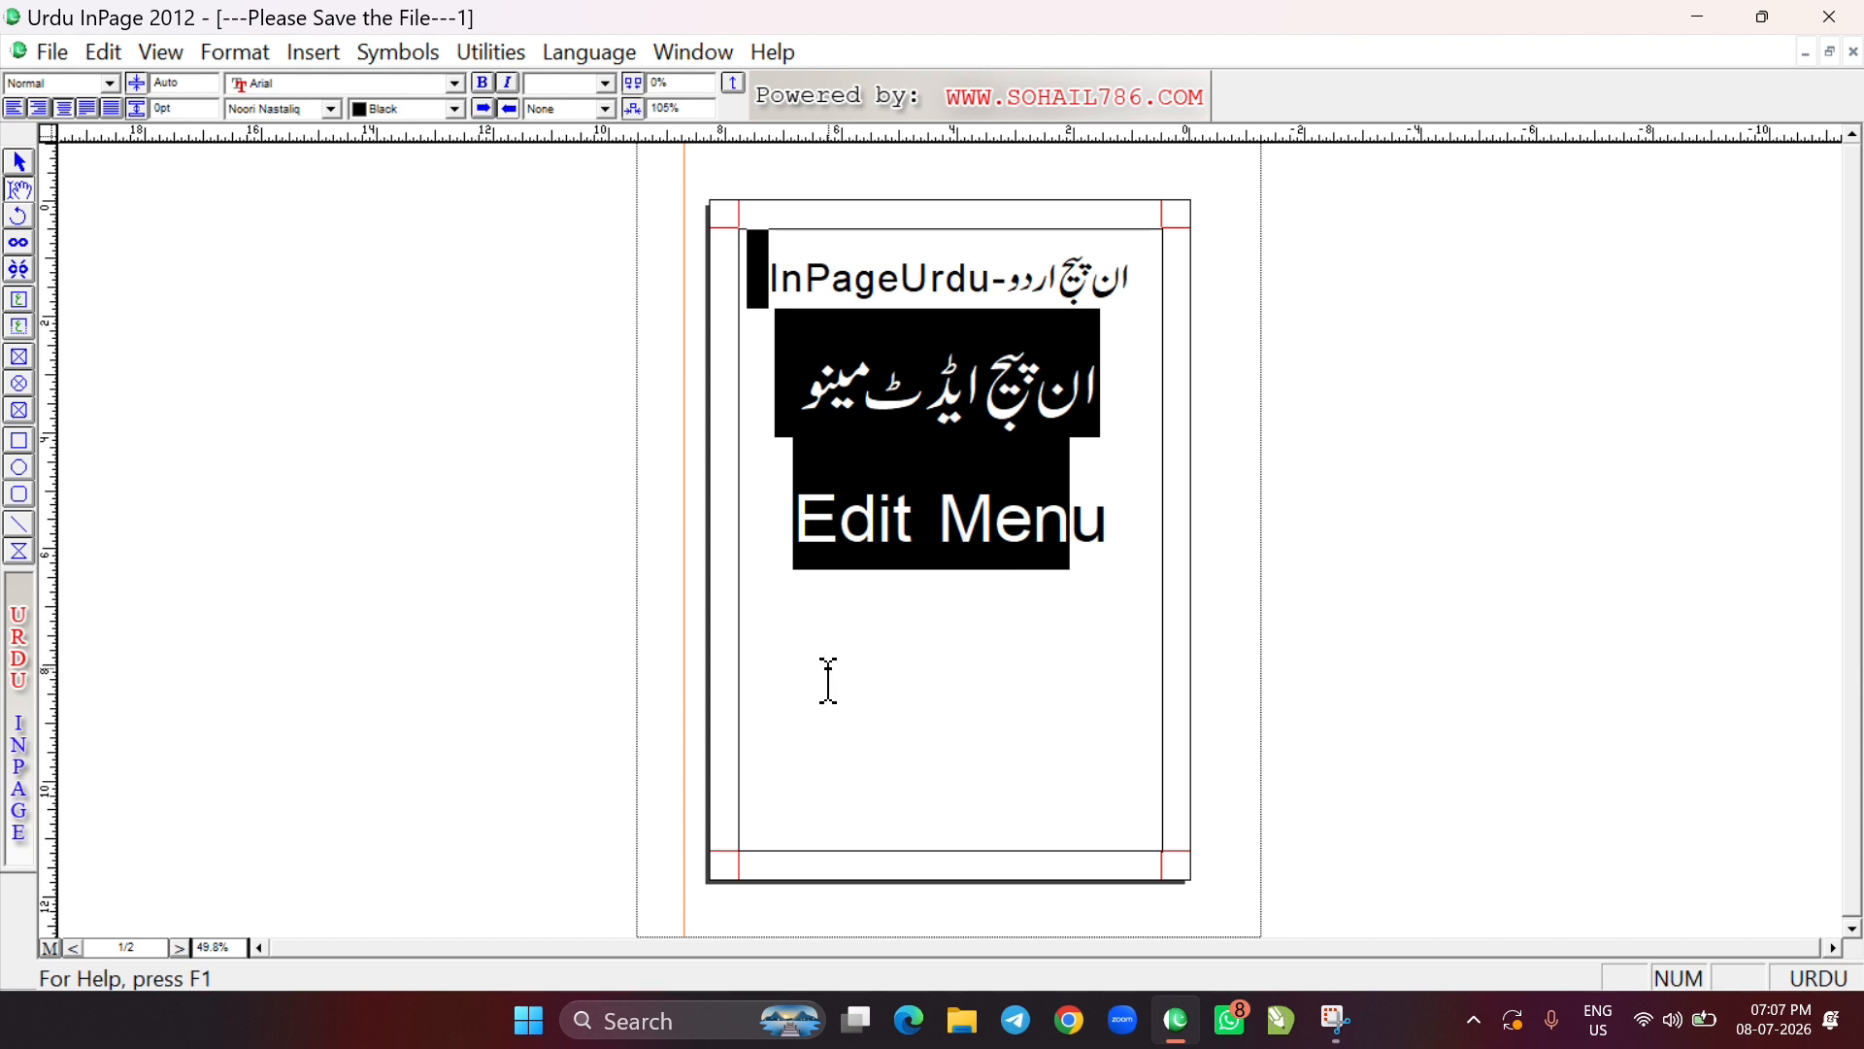
{"action": "left_click", "coordinate": [864, 406]}
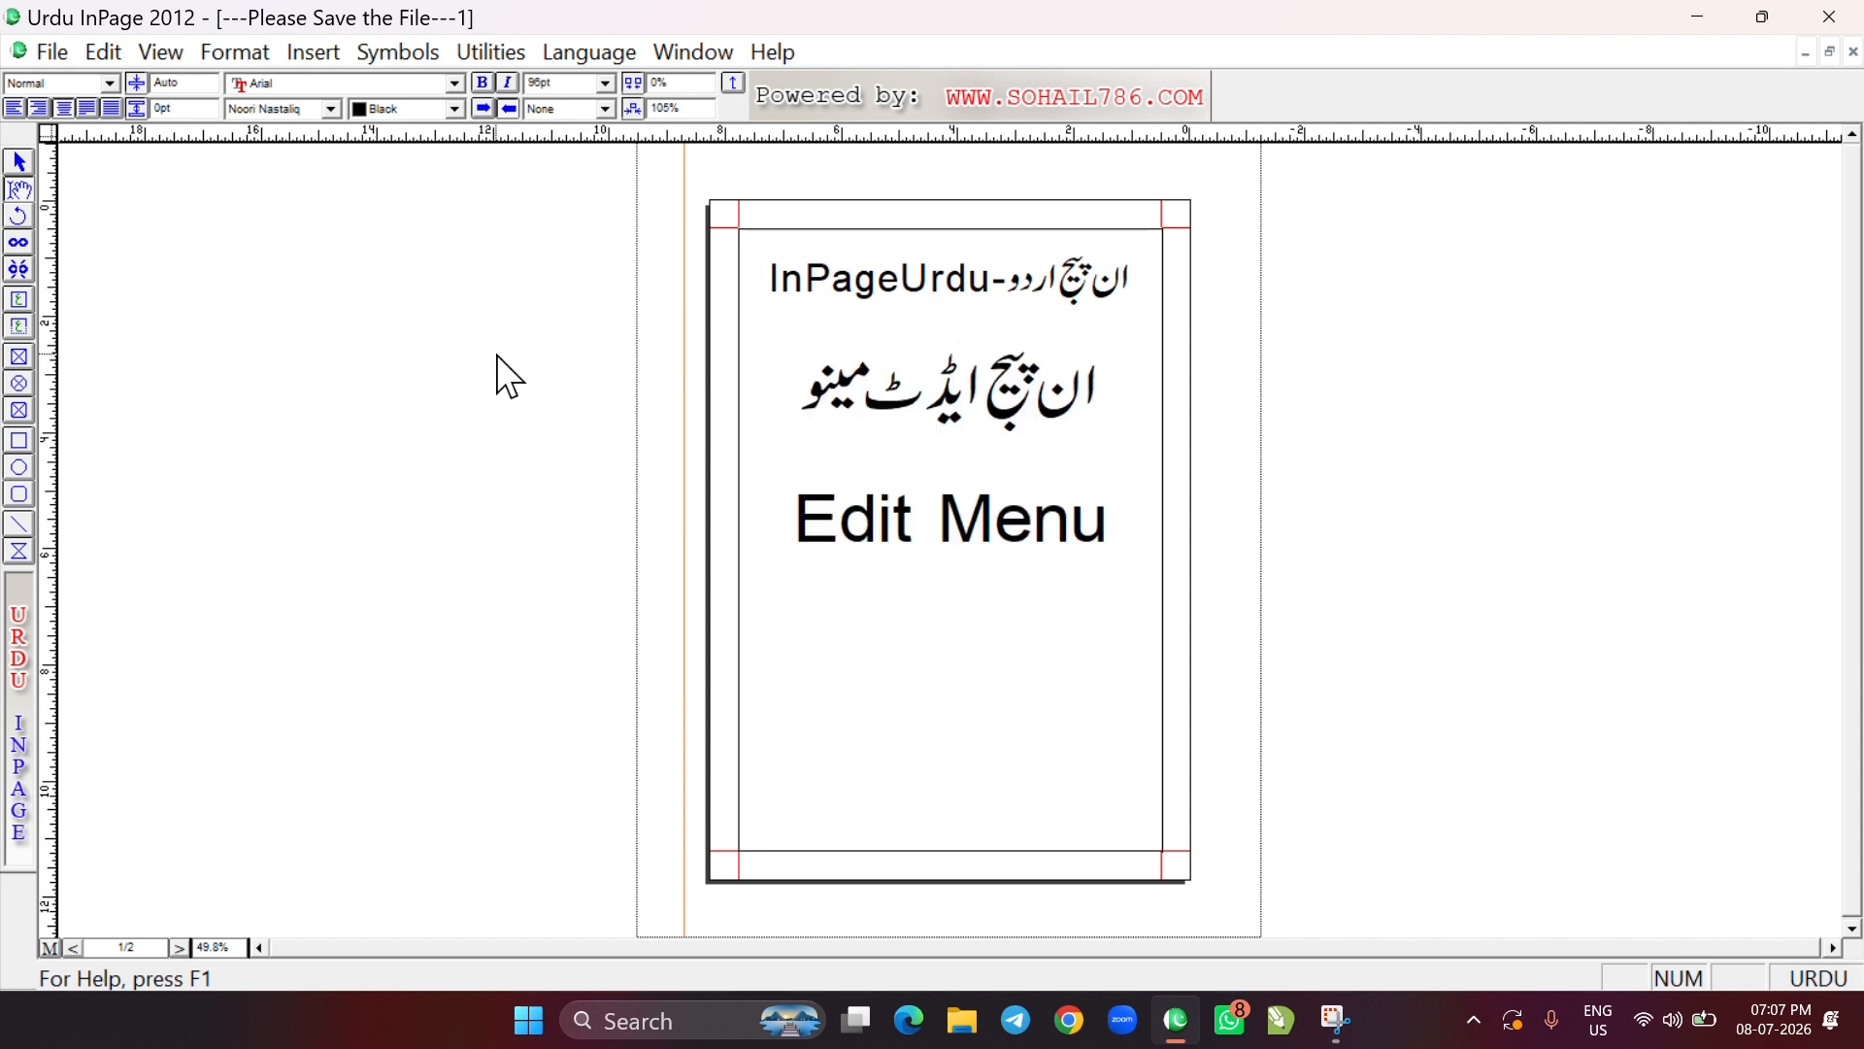
{"action": "left_click", "coordinate": [103, 53]}
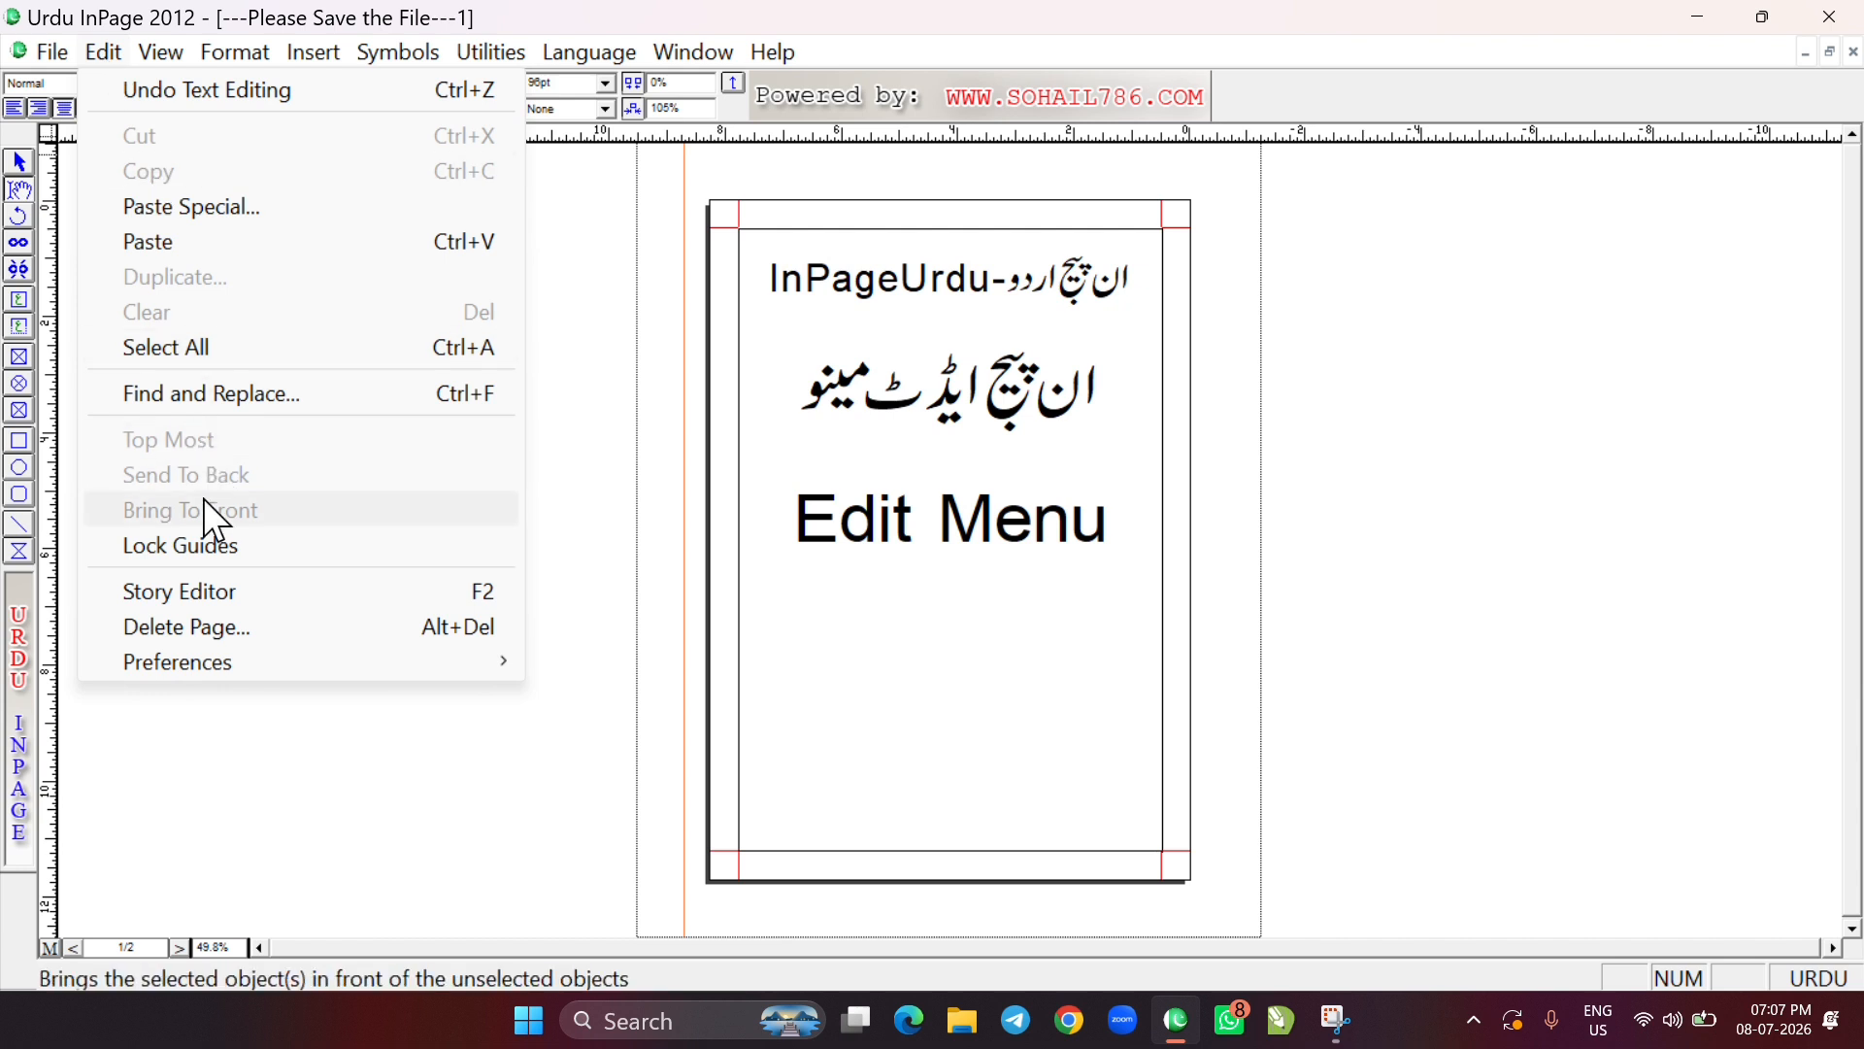
{"action": "left_click", "coordinate": [213, 629]}
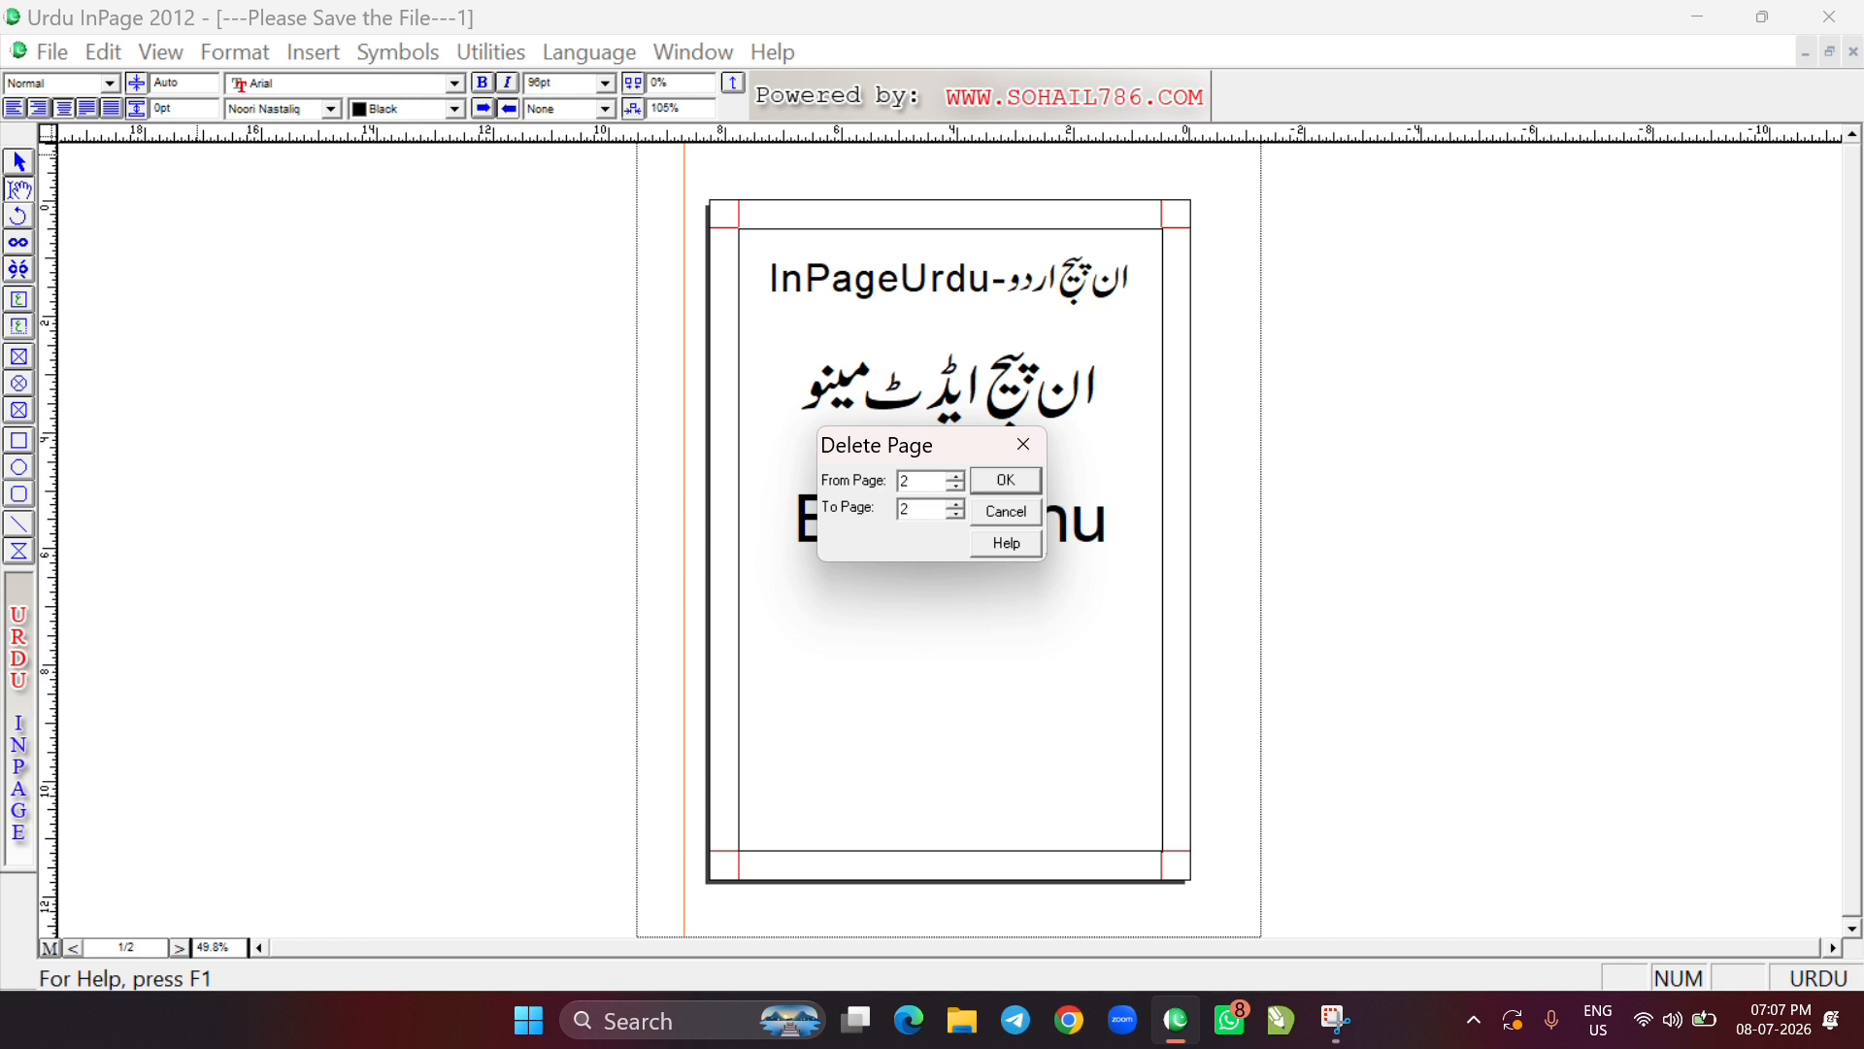
{"action": "left_click", "coordinate": [988, 485]}
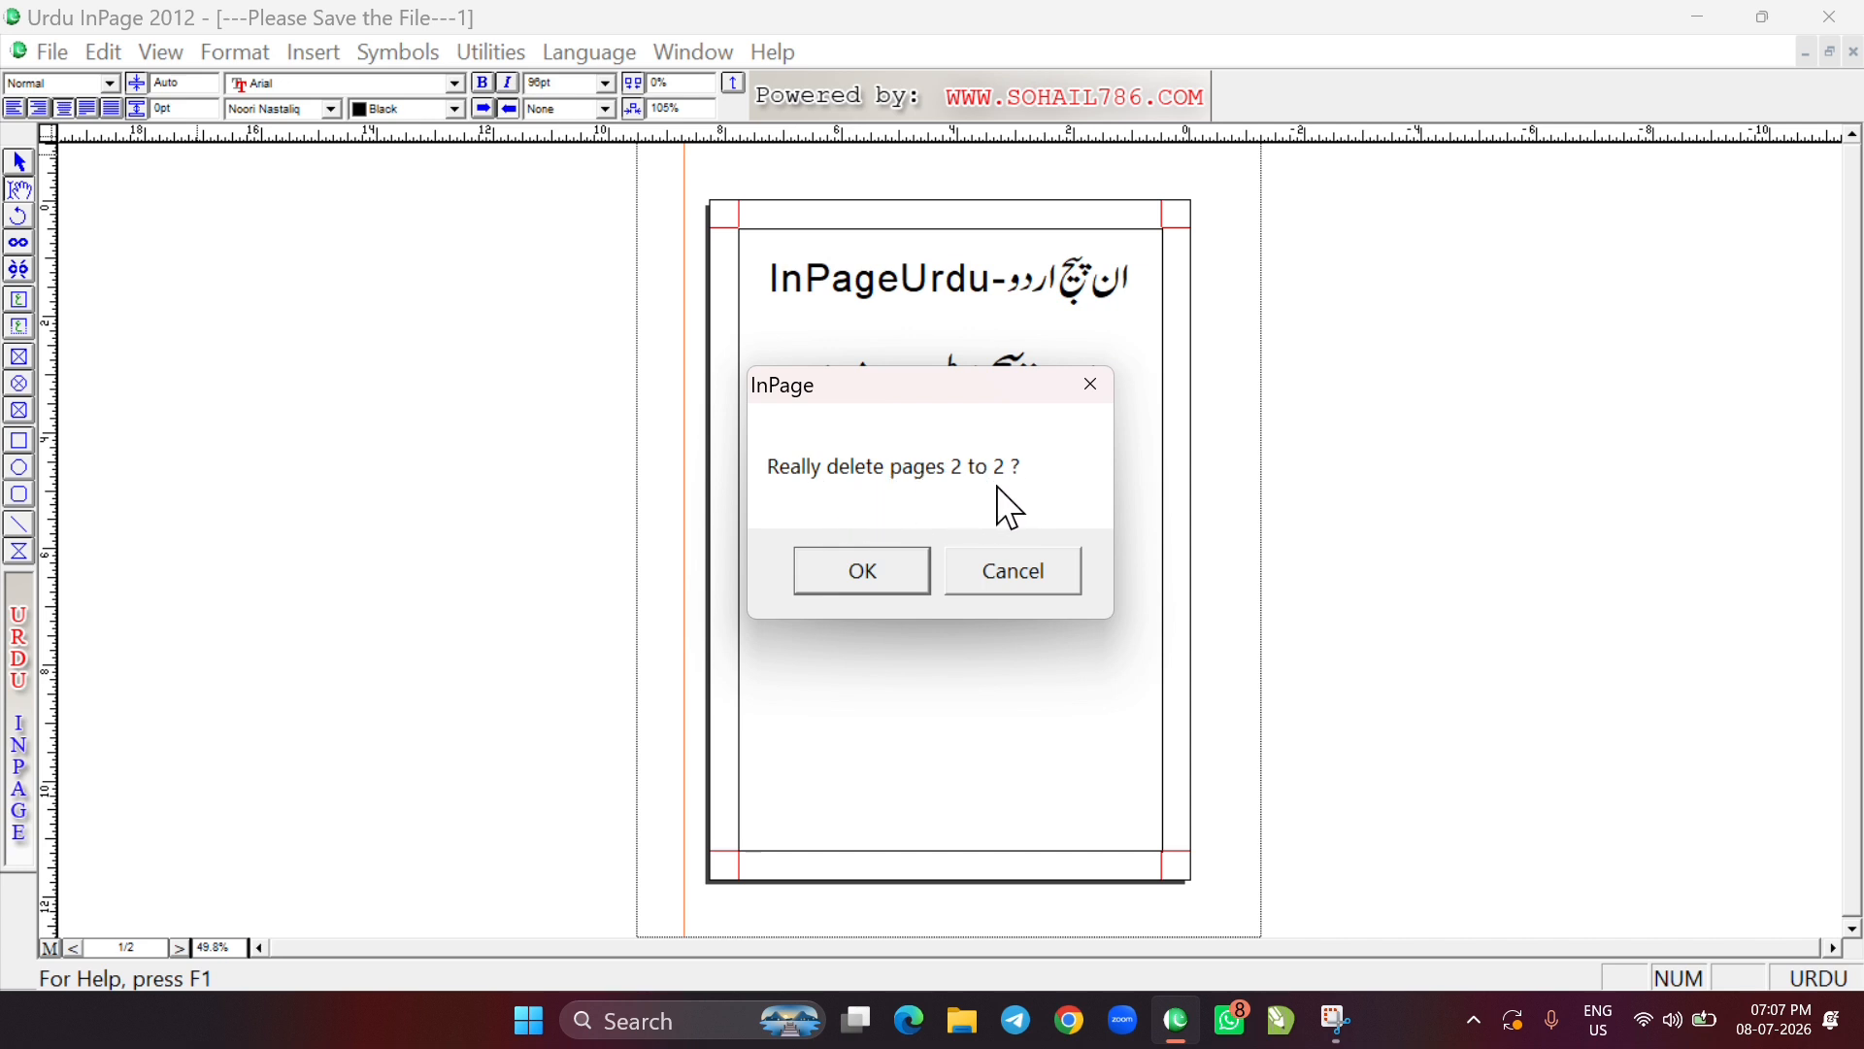
{"action": "left_click", "coordinate": [870, 579]}
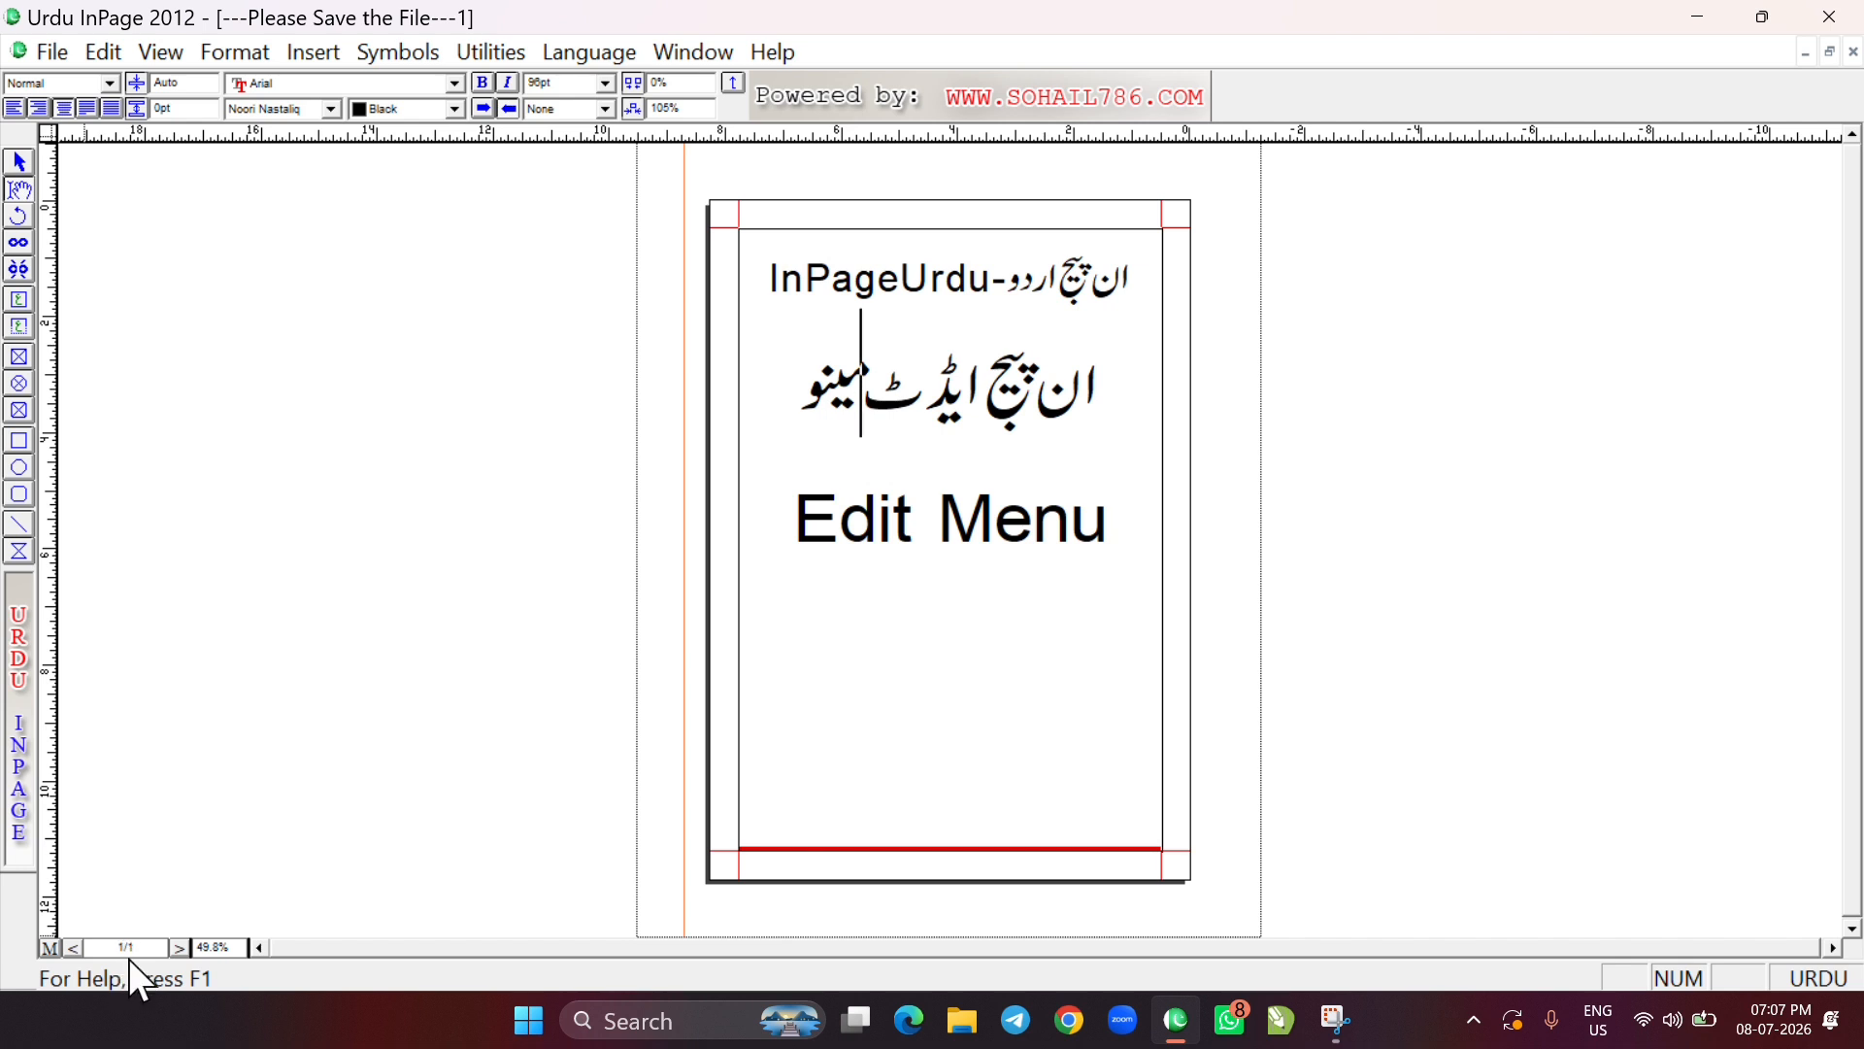
Put the text cursor on the empty line at the end of page 1 and bring up the list of Preferences categories
{"action": "left_click", "coordinate": [980, 804]}
{"action": "left_click", "coordinate": [99, 55]}
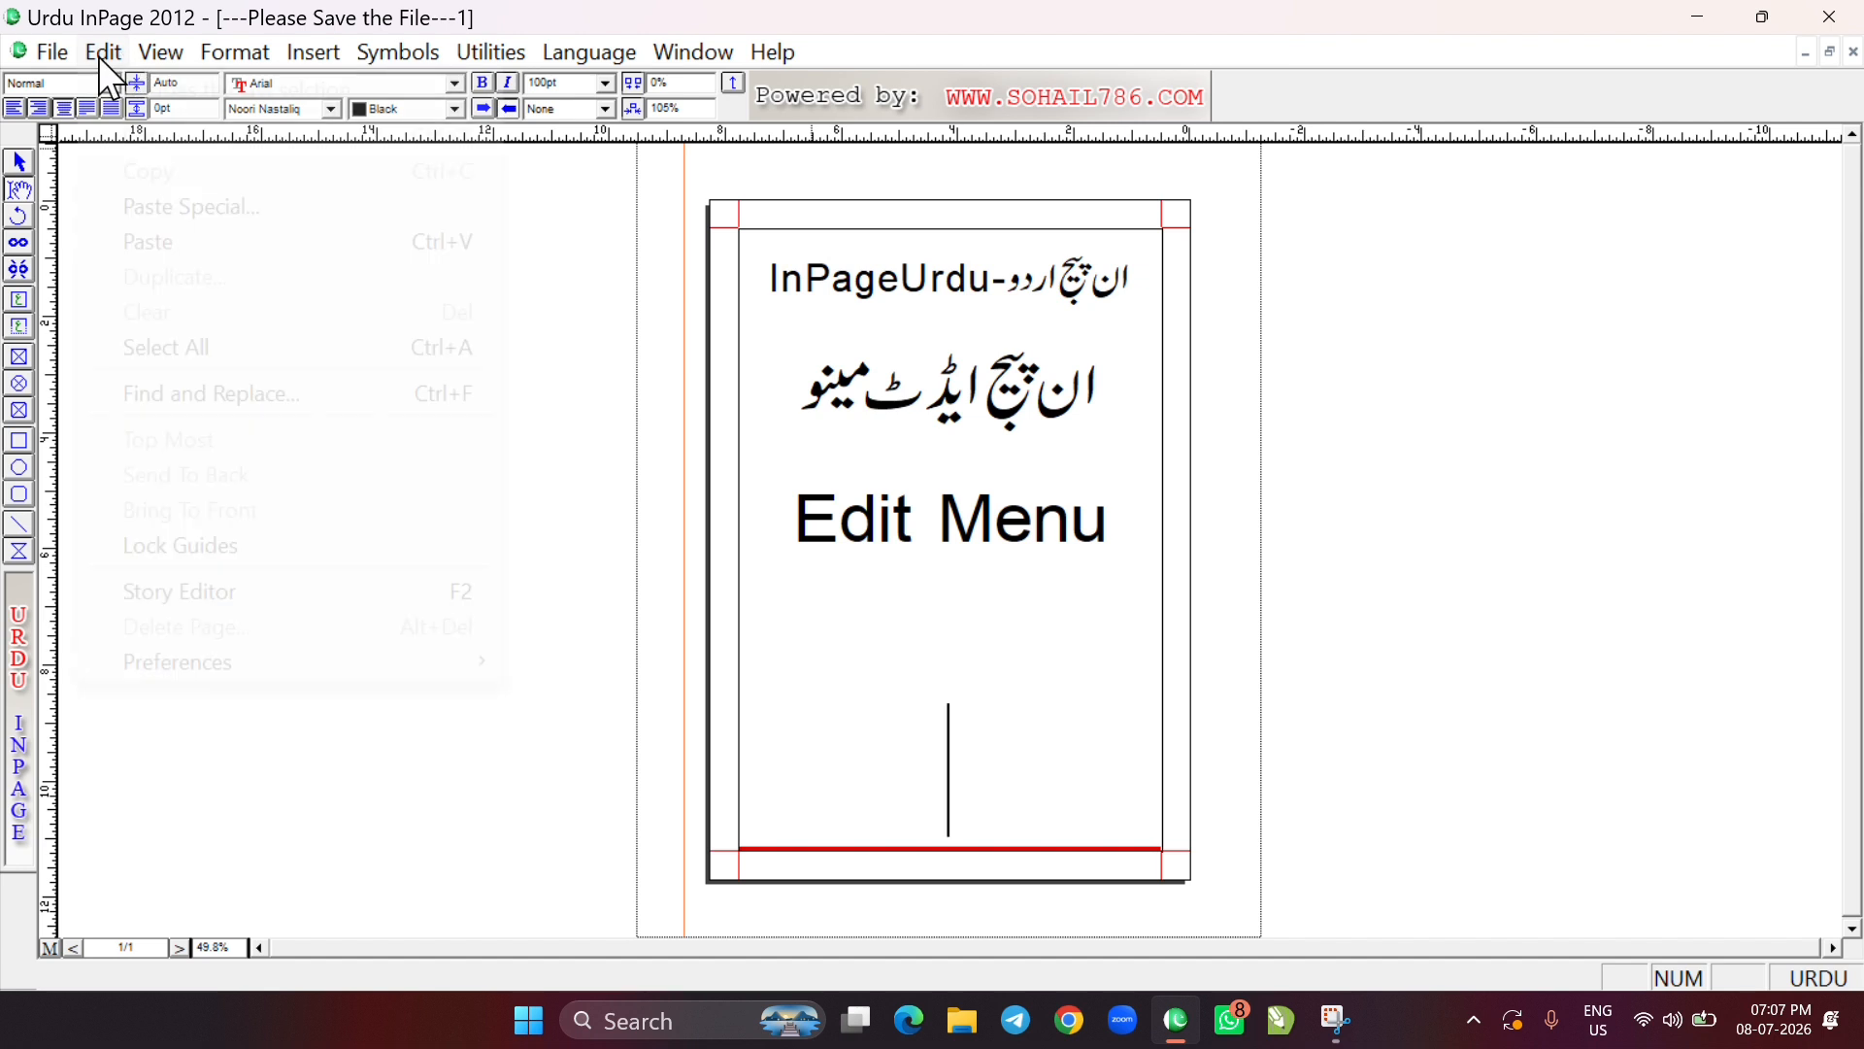
{"action": "mouse_move", "coordinate": [181, 669]}
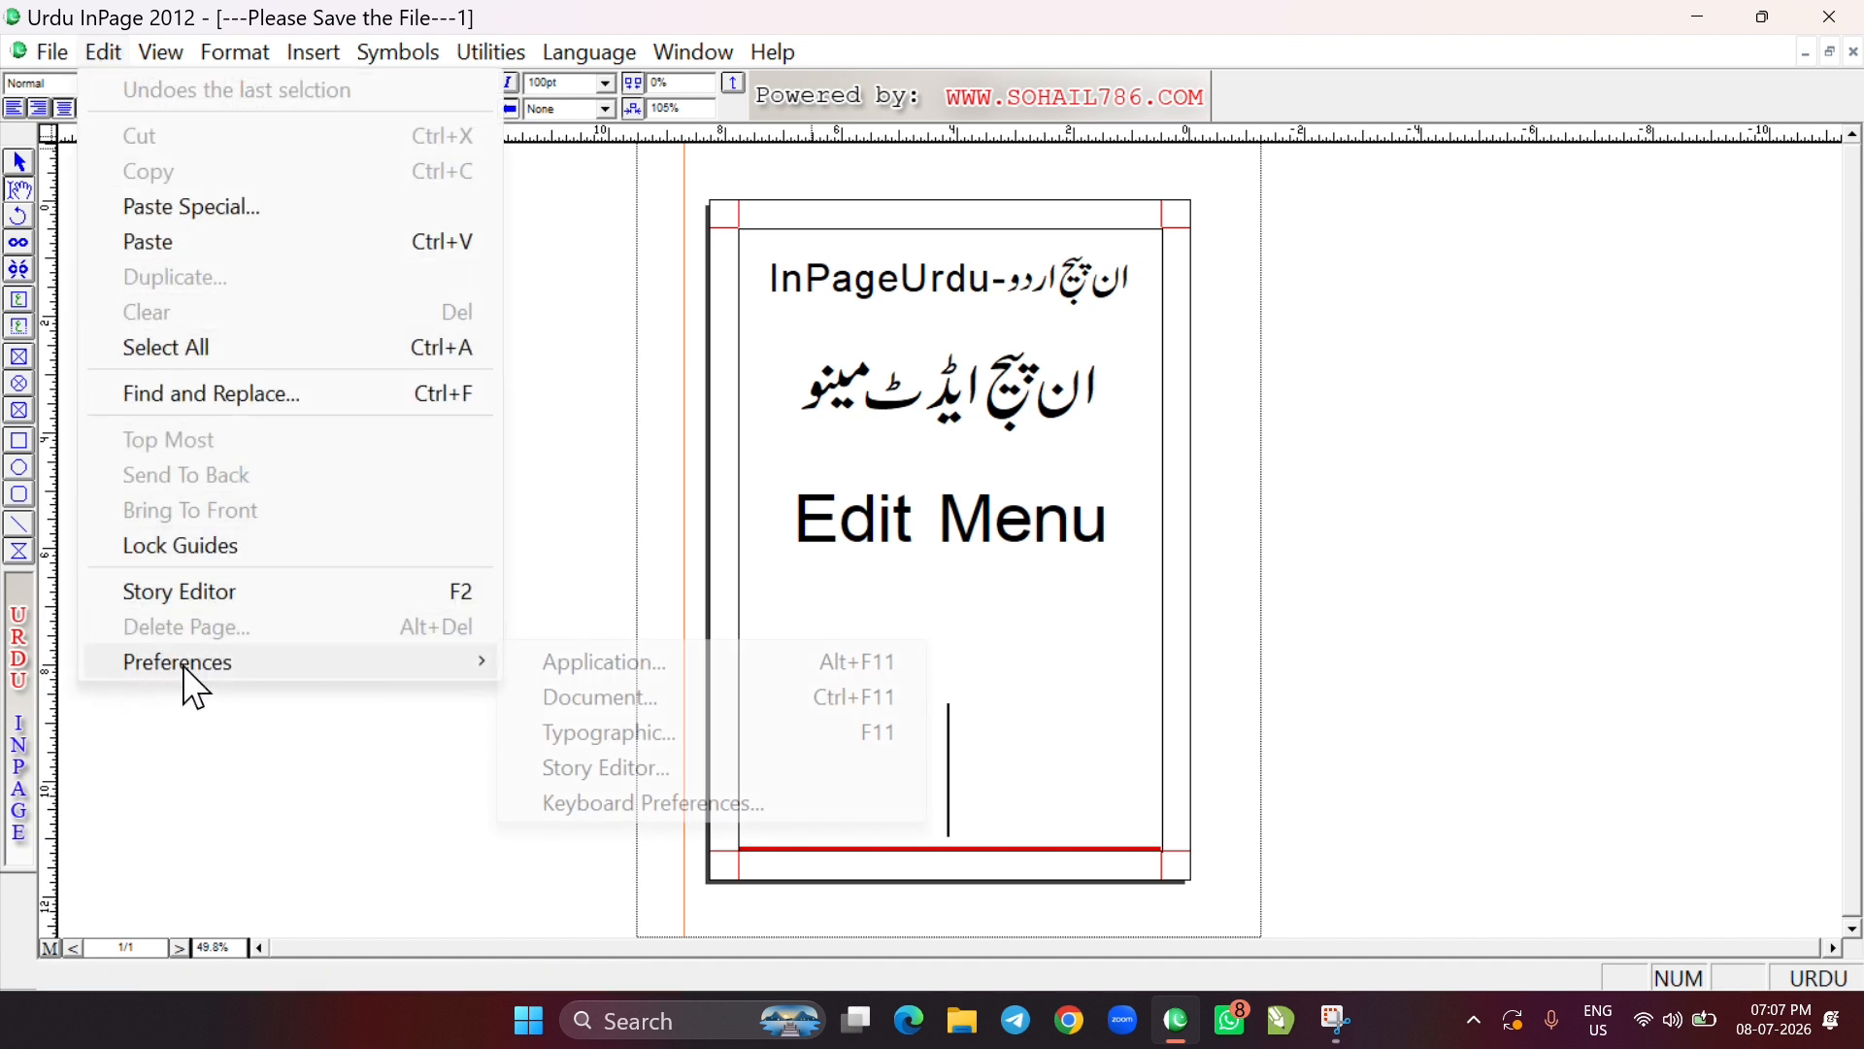